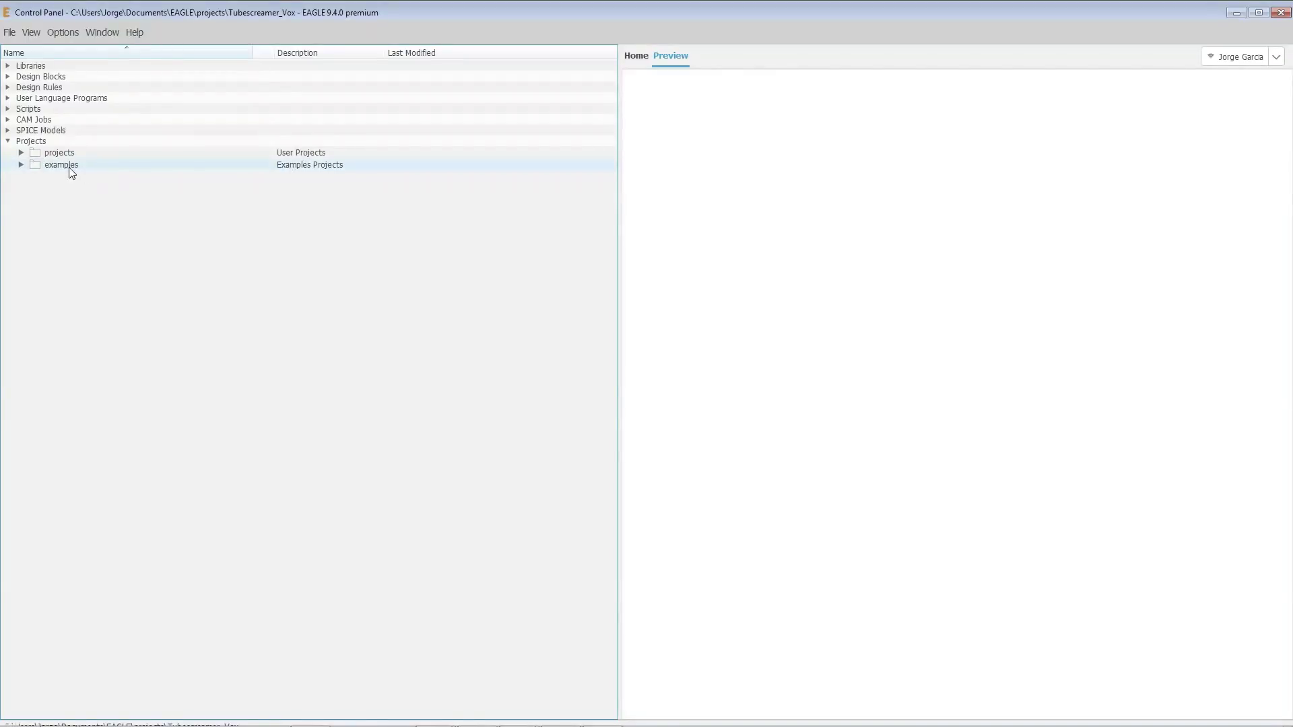
- Create a new project named GettingStarted05132019 in the user projects folder
click(21, 154)
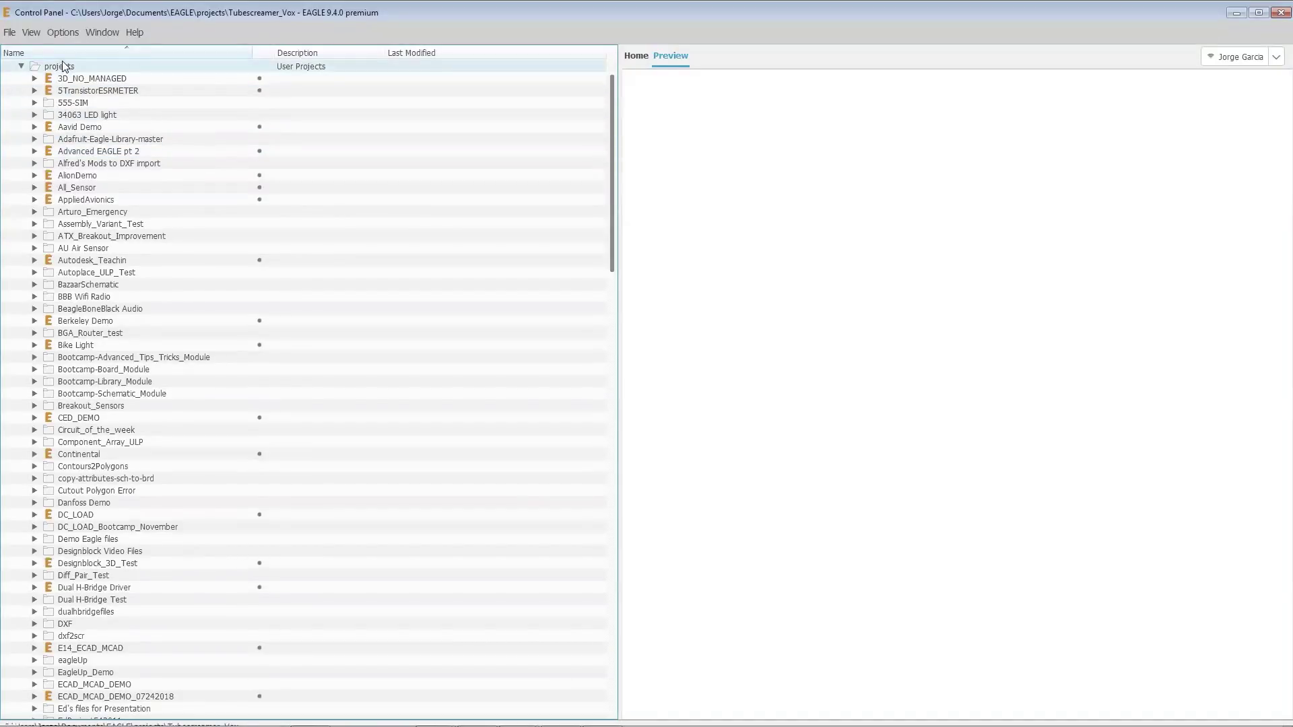
scroll(56, 74, up, 2)
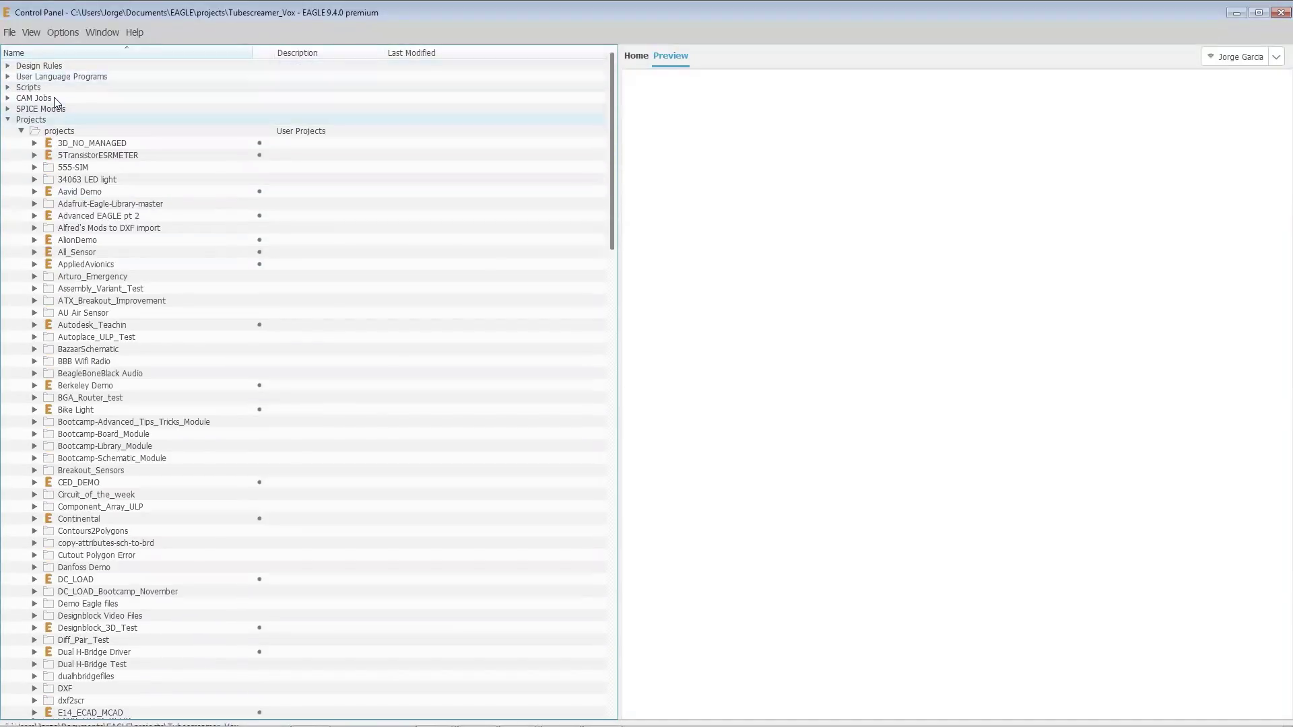
right_click(58, 135)
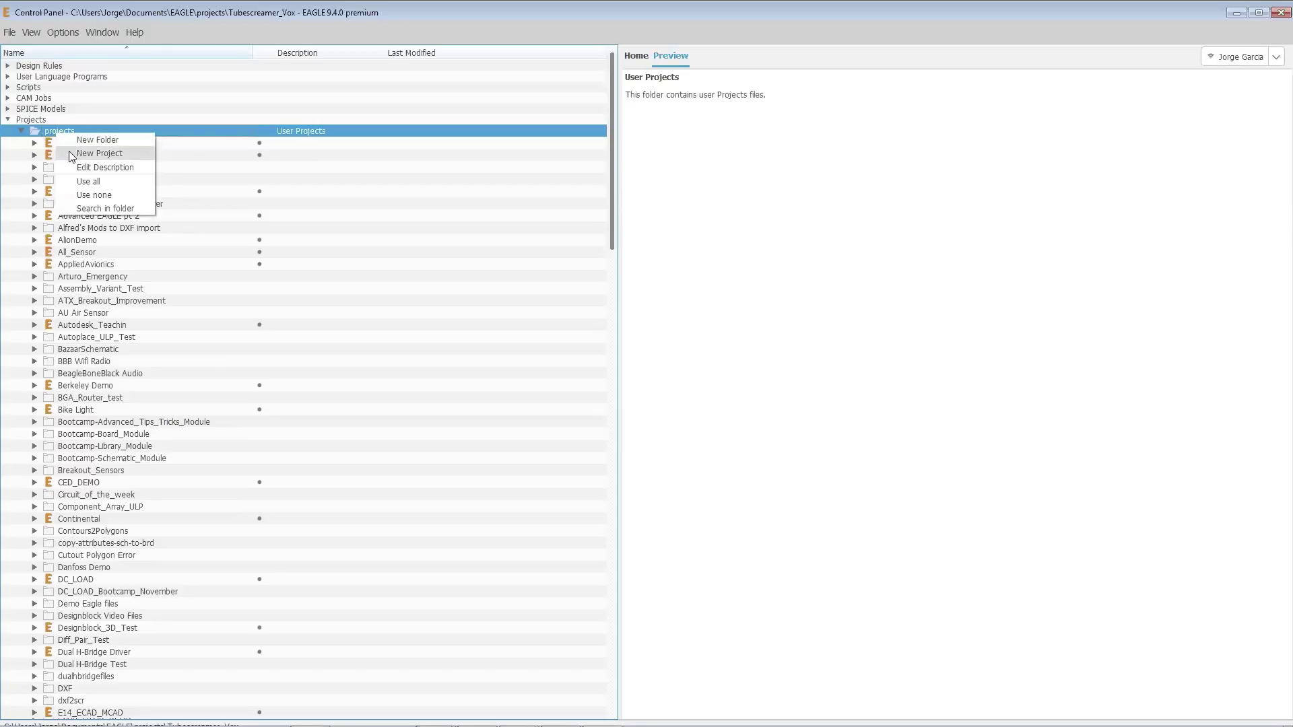
click(72, 154)
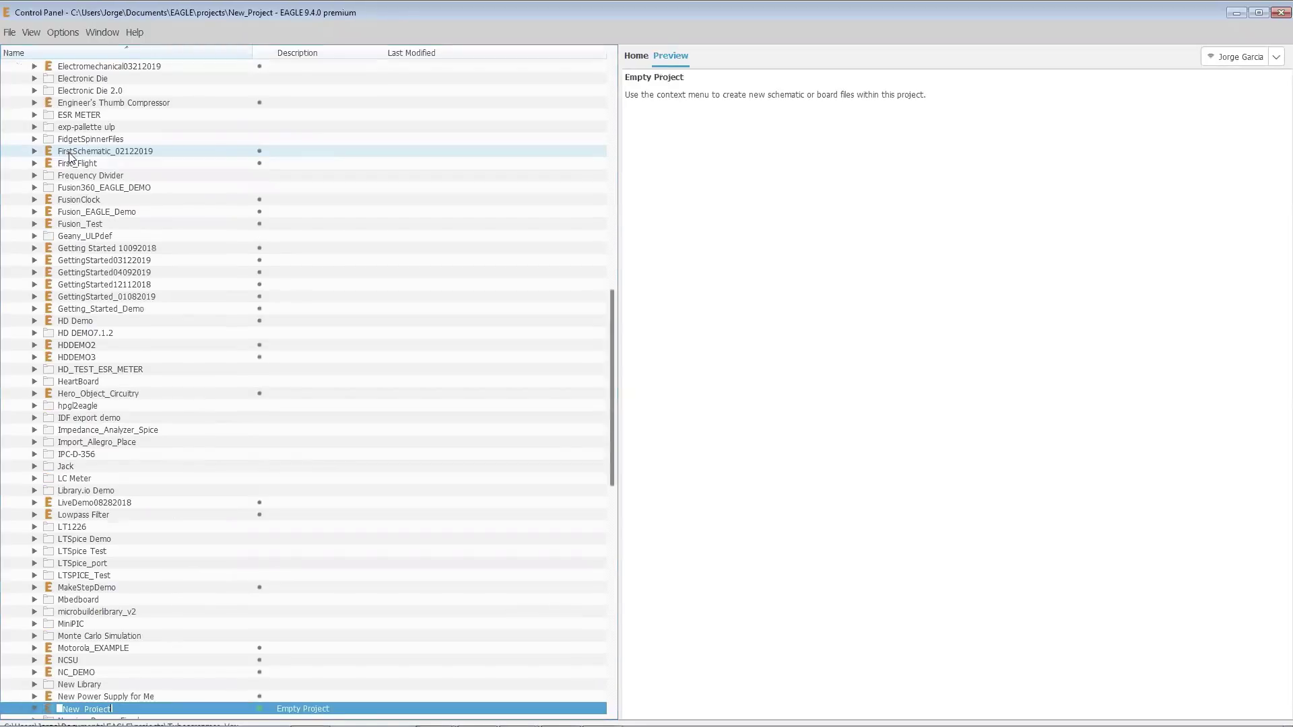
scroll(134, 198, down, 4)
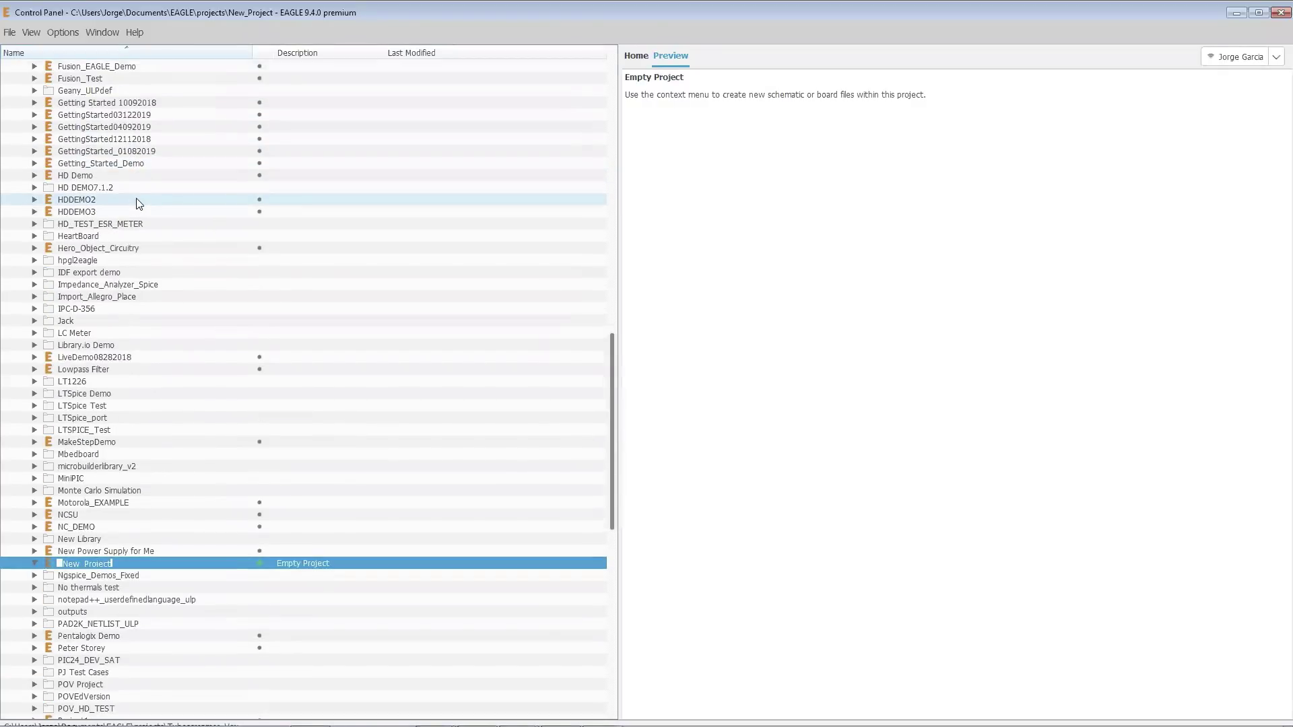
text(GettingStarted05132019)
key(Return)
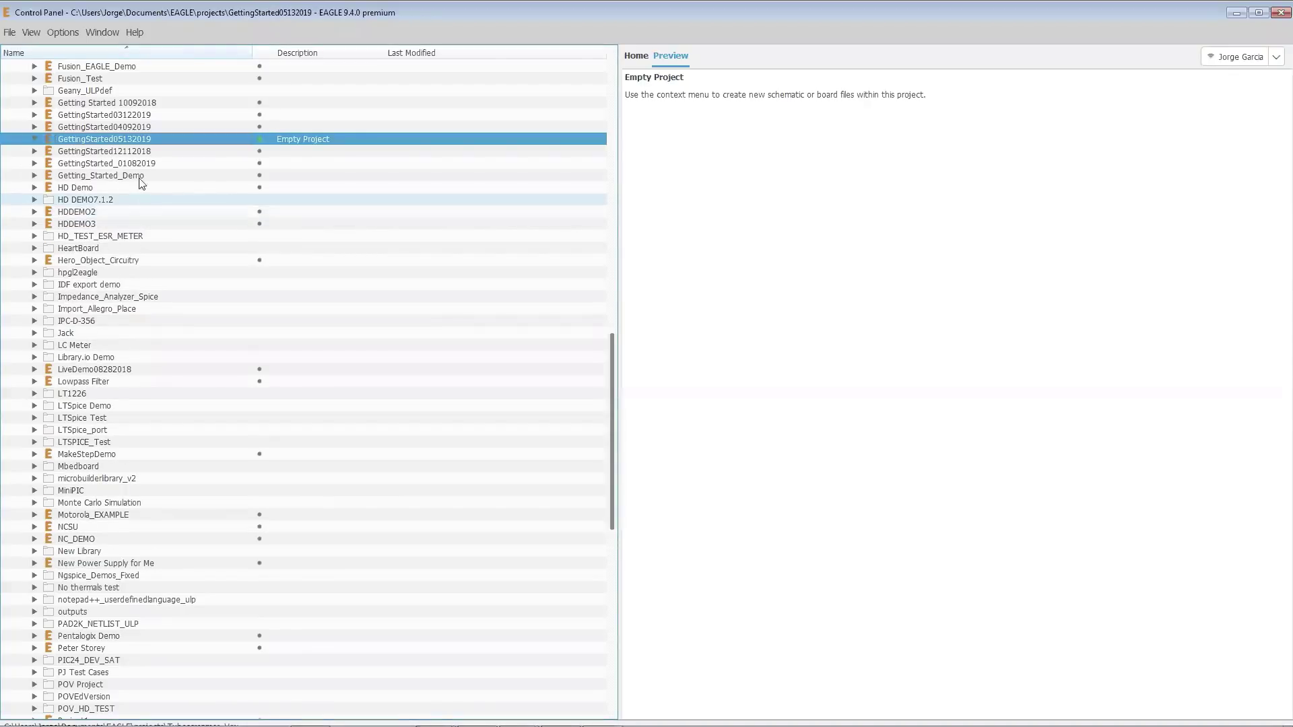
- Create a new schematic inside the GettingStarted05132019 project
right_click(138, 140)
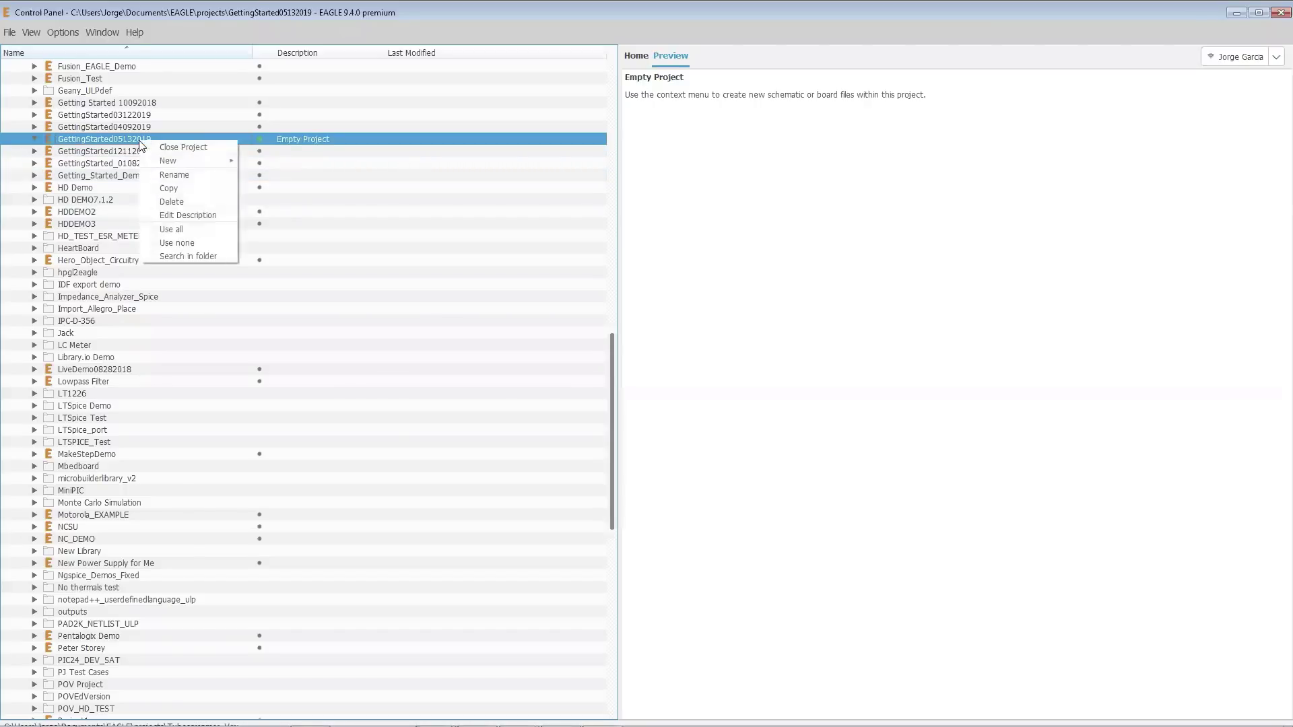
mouse_move(159, 162)
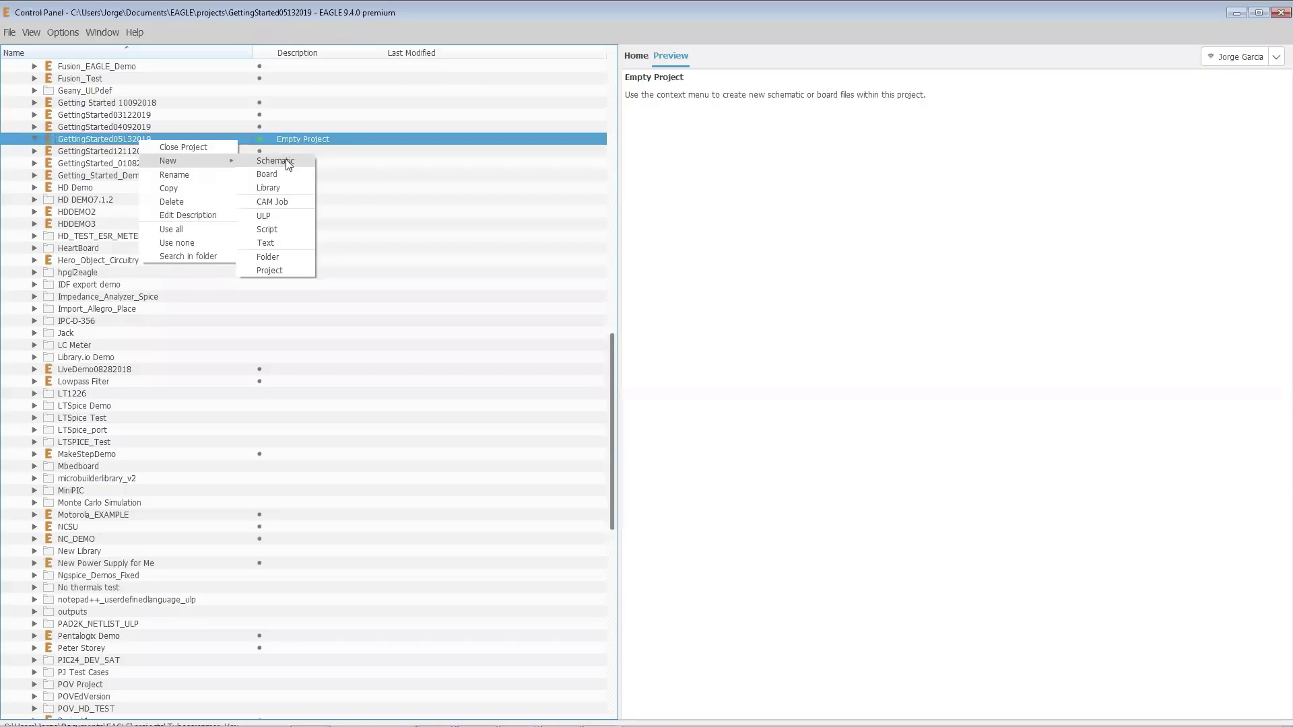
click(75, 137)
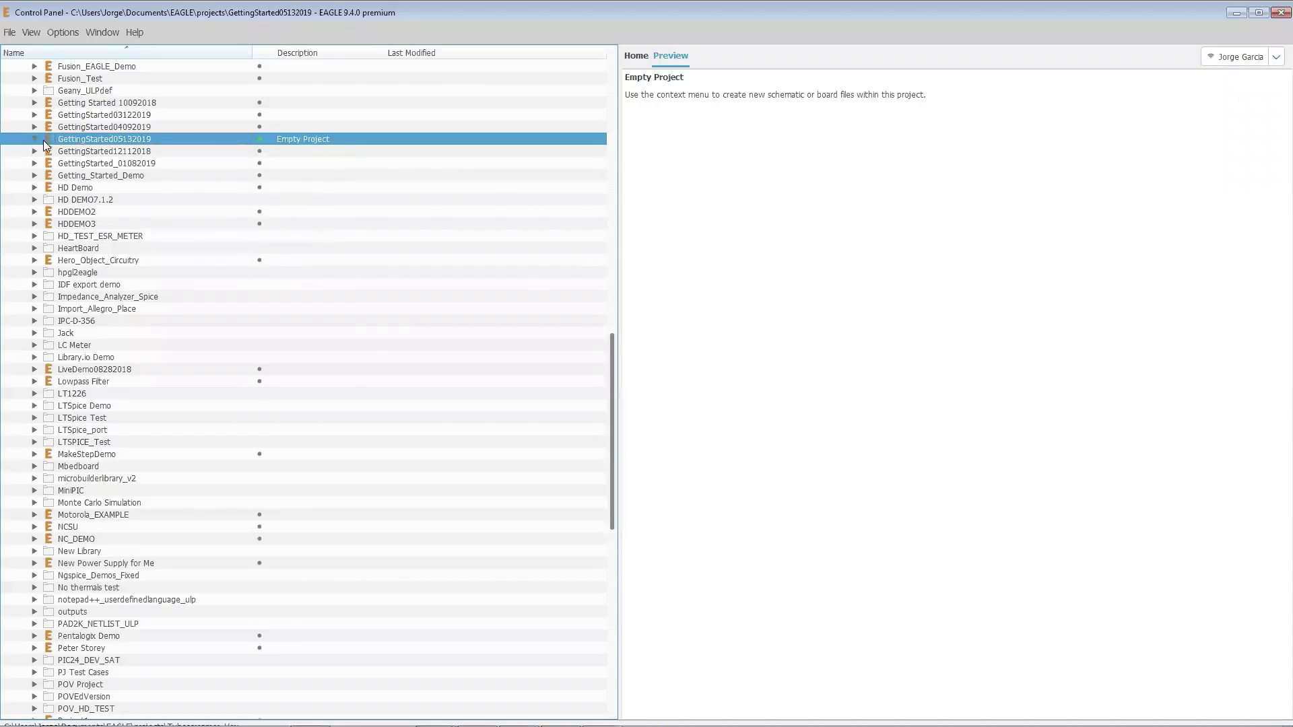
right_click(78, 140)
mouse_move(123, 165)
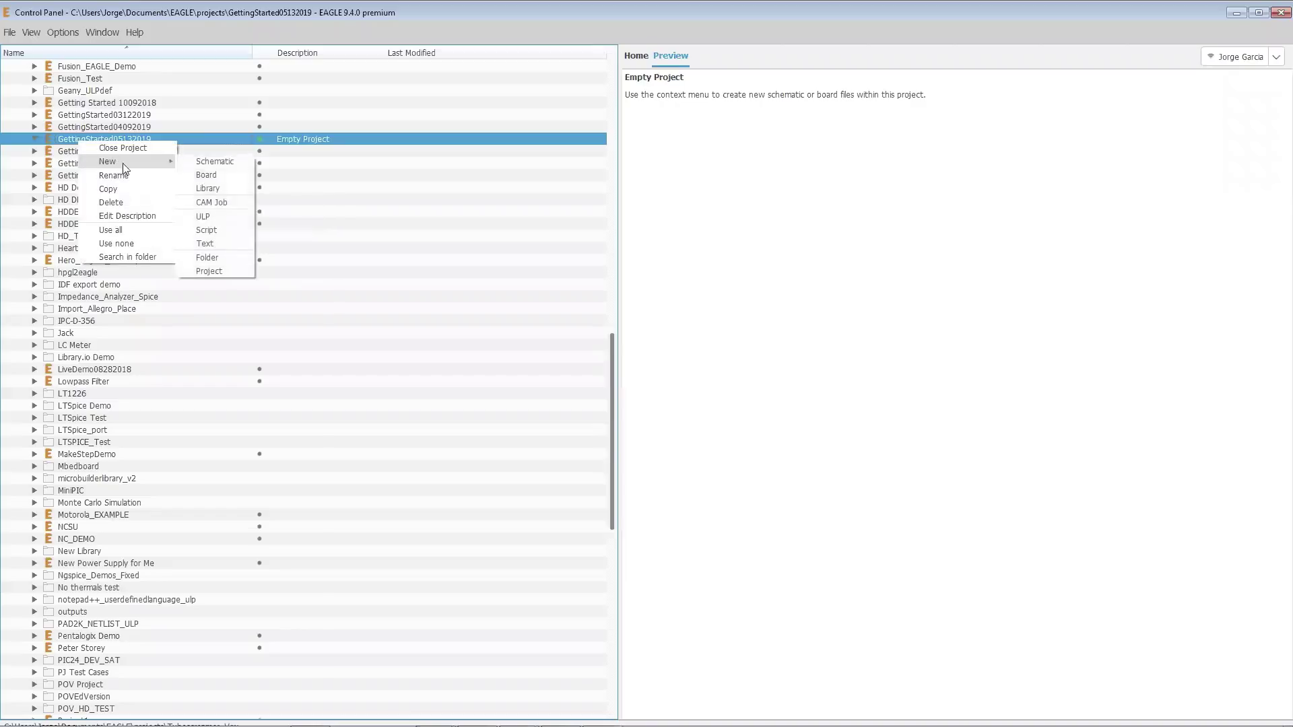
click(215, 162)
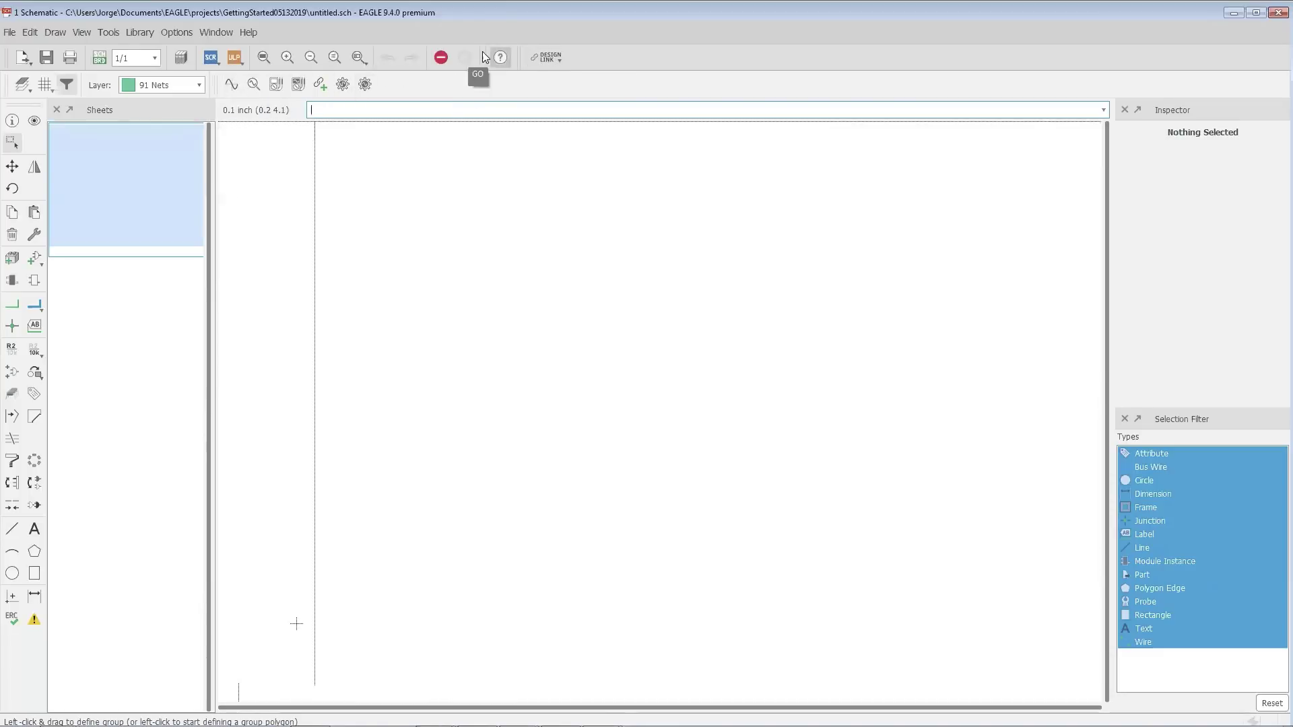
- Open the general help and search its topics for ROUTE
click(249, 32)
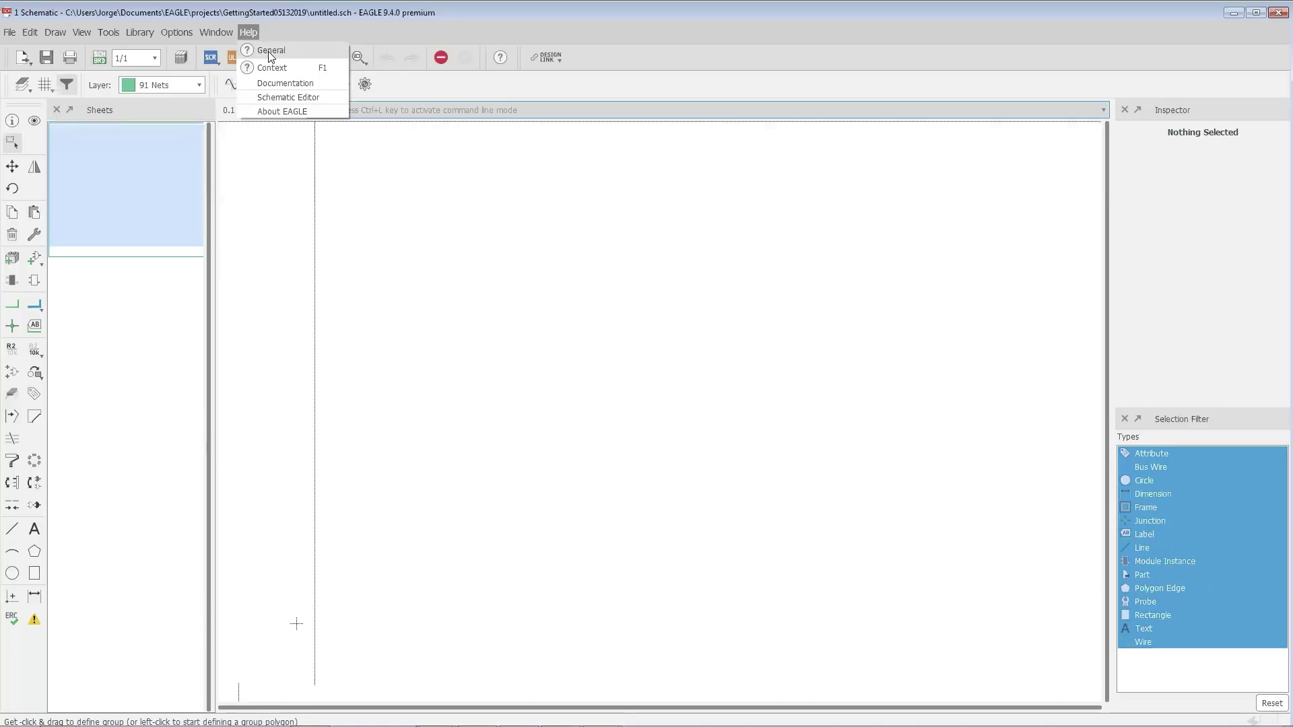
click(268, 51)
click(162, 130)
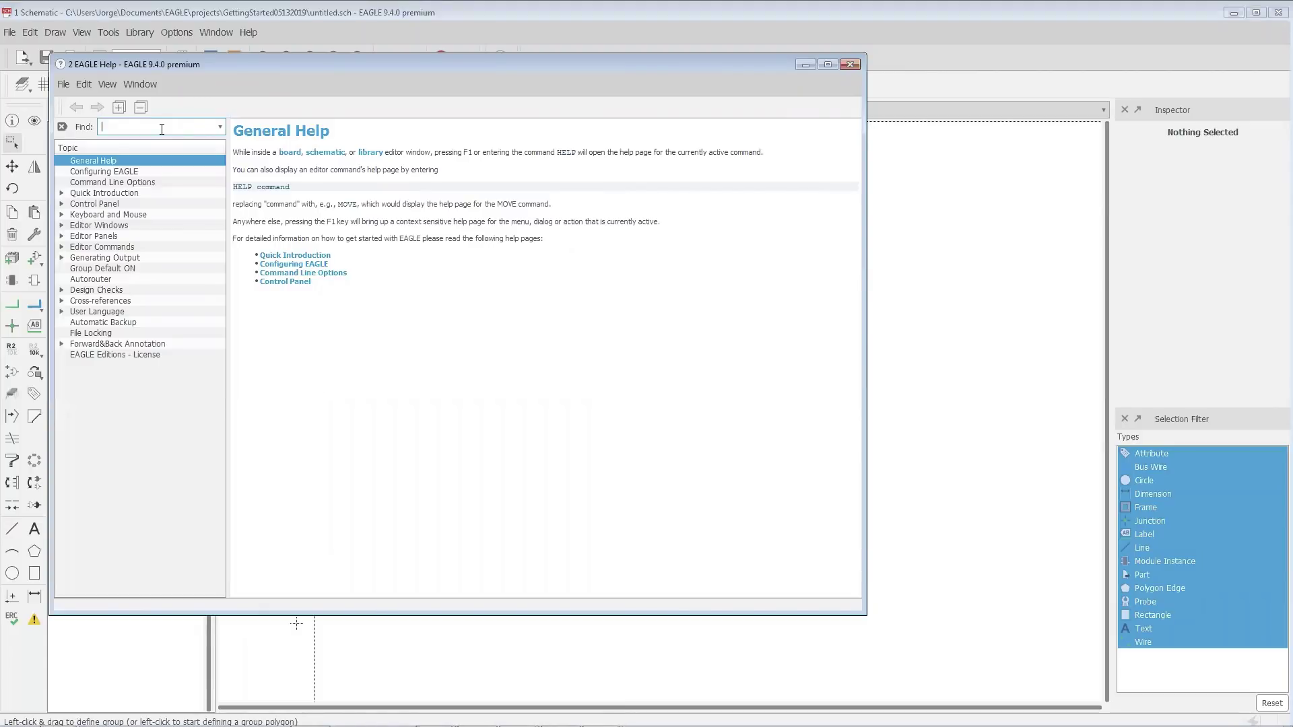
text(ROUTE)
key(Return)
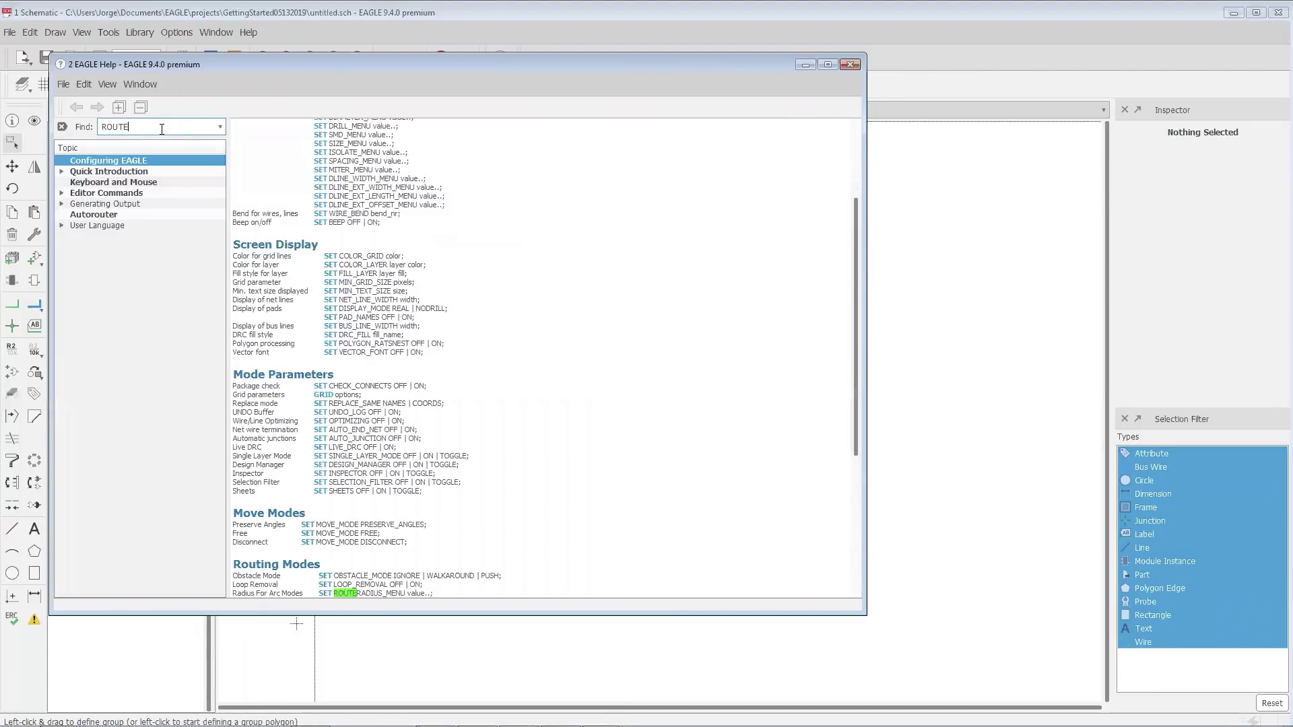
- Open the ROUTE topic among the editor commands and read through its description
click(61, 193)
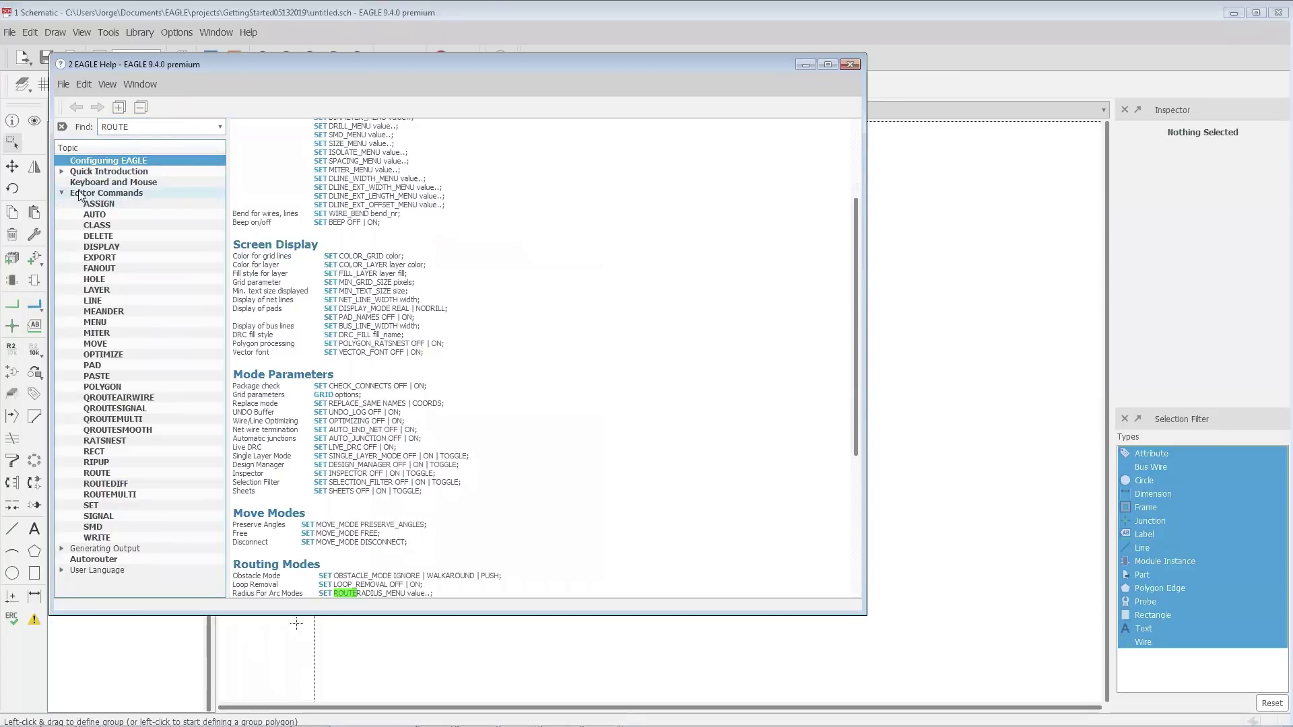
click(107, 474)
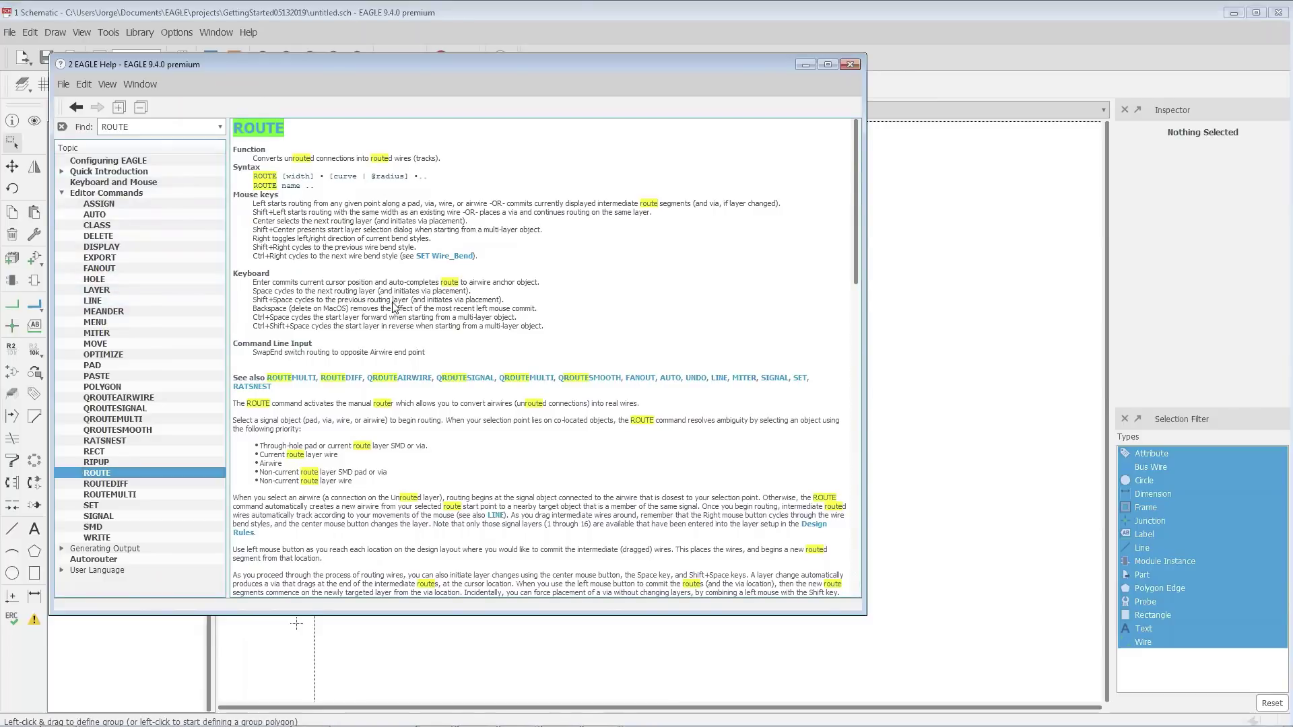
scroll(438, 318, down, 1)
scroll(439, 319, down, 4)
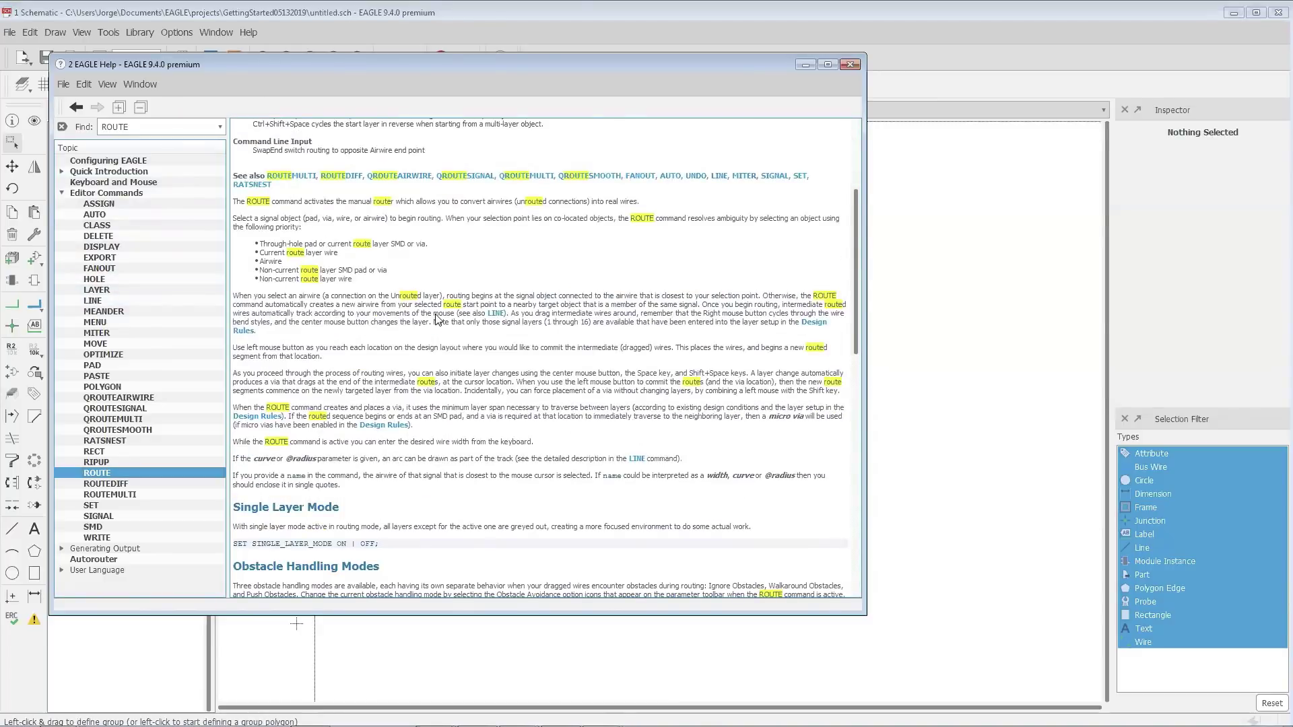
scroll(436, 319, down, 6)
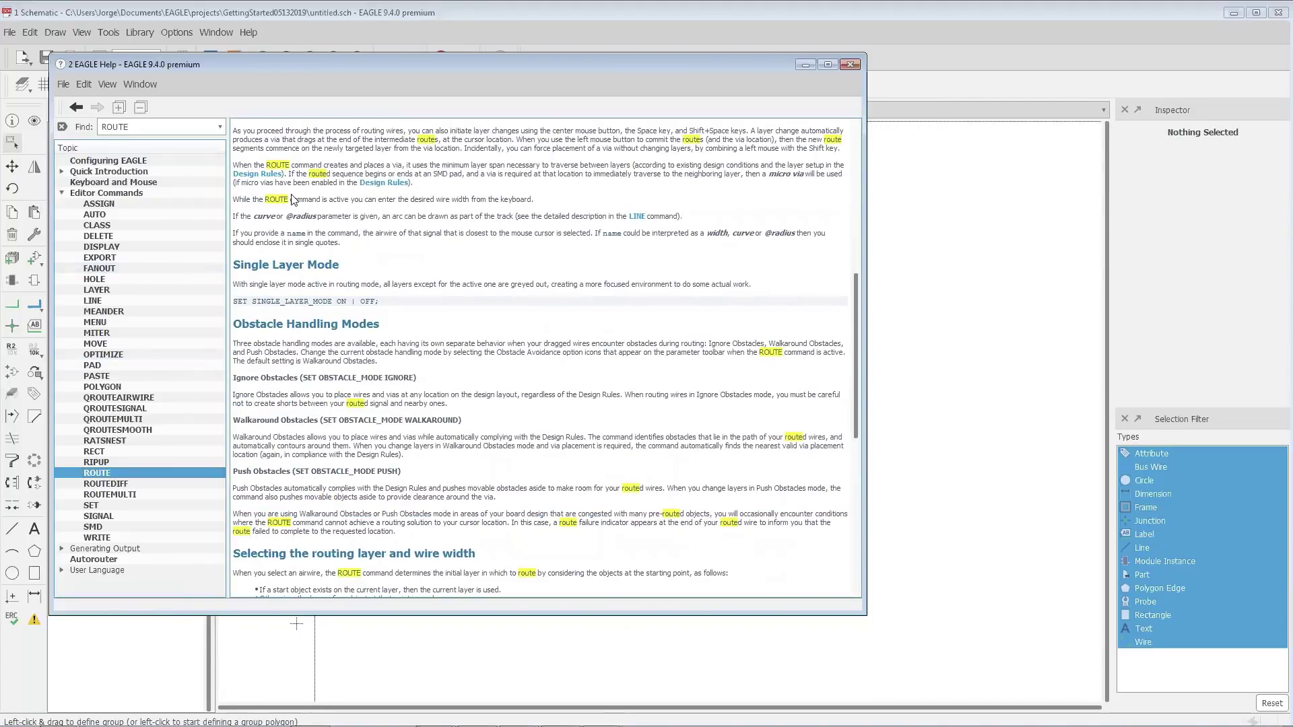
- Clear the help search, collapse the editor commands and look through the Command Line Options topic
click(62, 128)
scroll(202, 269, up, 2)
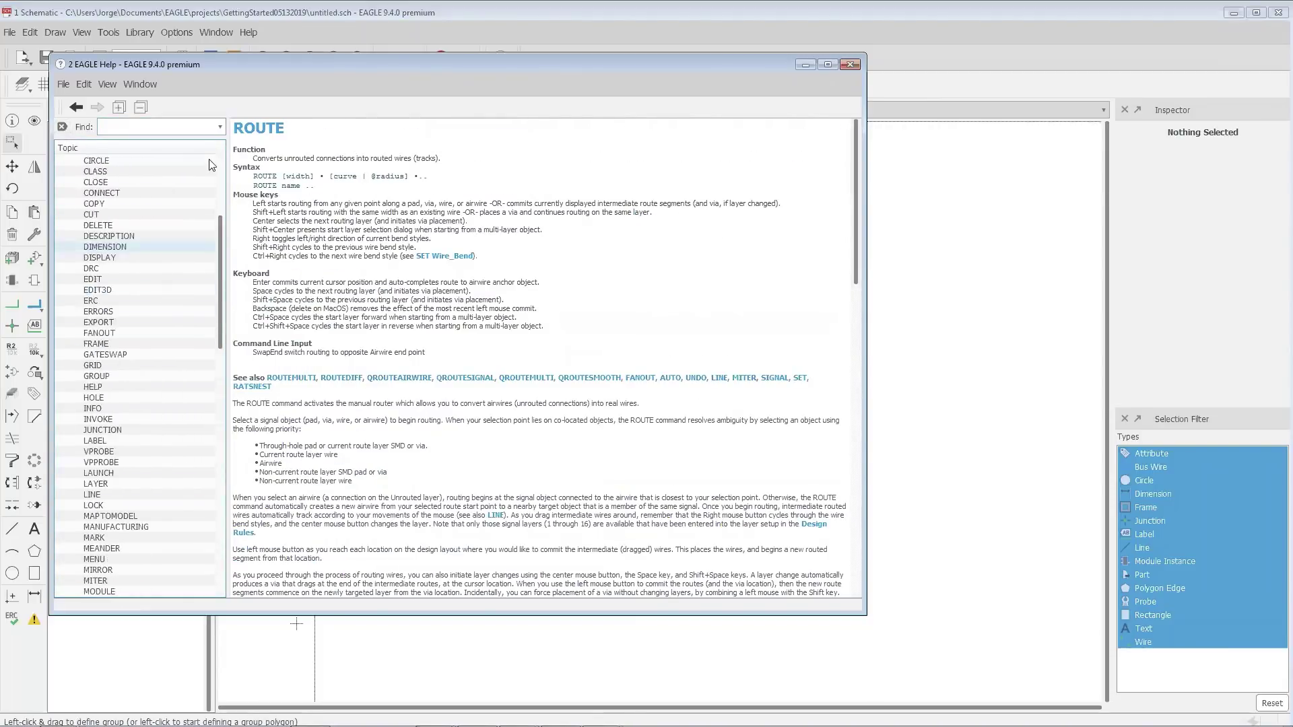
scroll(212, 165, up, 4)
click(62, 247)
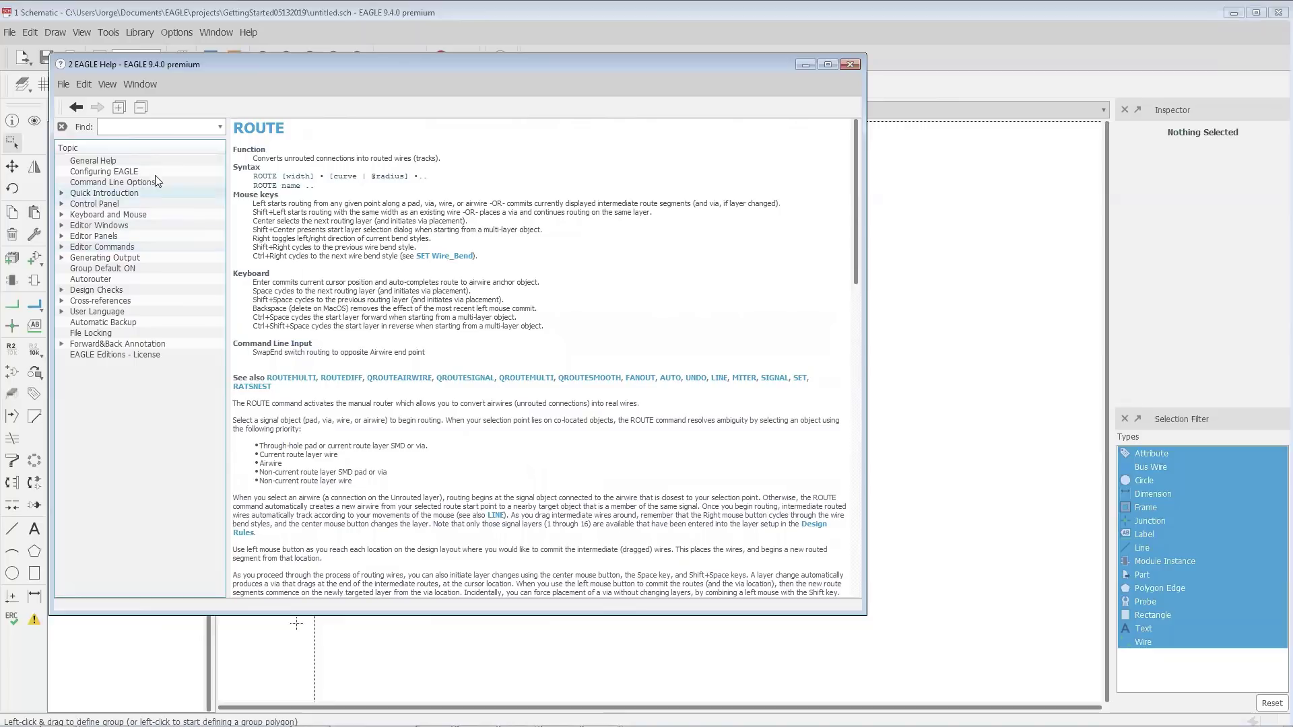
click(149, 182)
scroll(379, 221, down, 4)
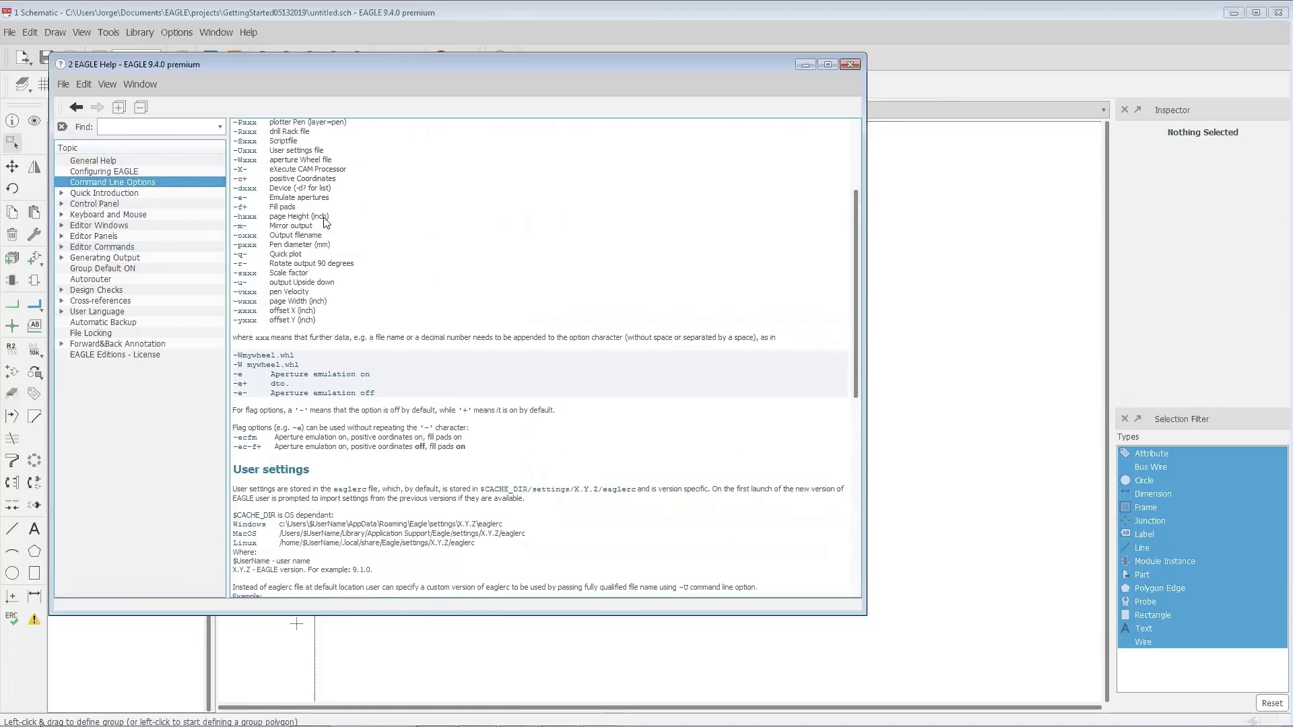
- Read the Keyboard and Mouse help topic on selecting objects in dense areas and collapse that section
click(62, 215)
click(101, 226)
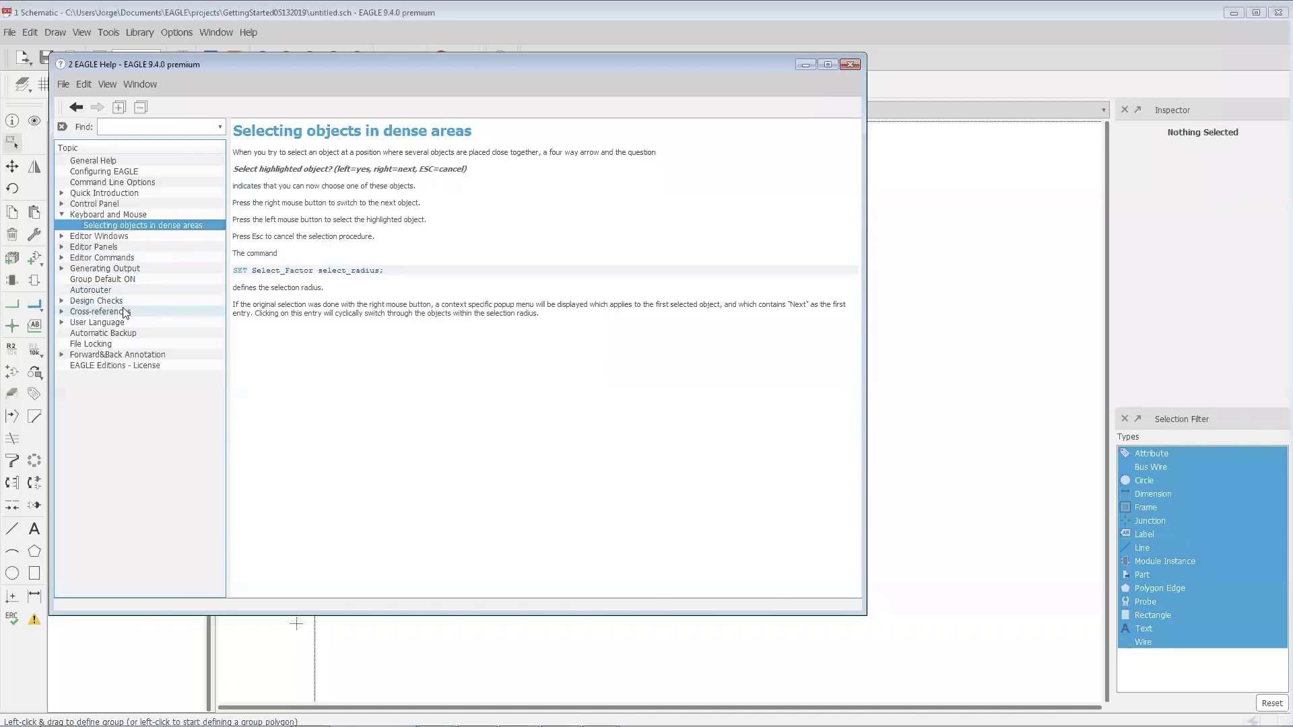
click(62, 215)
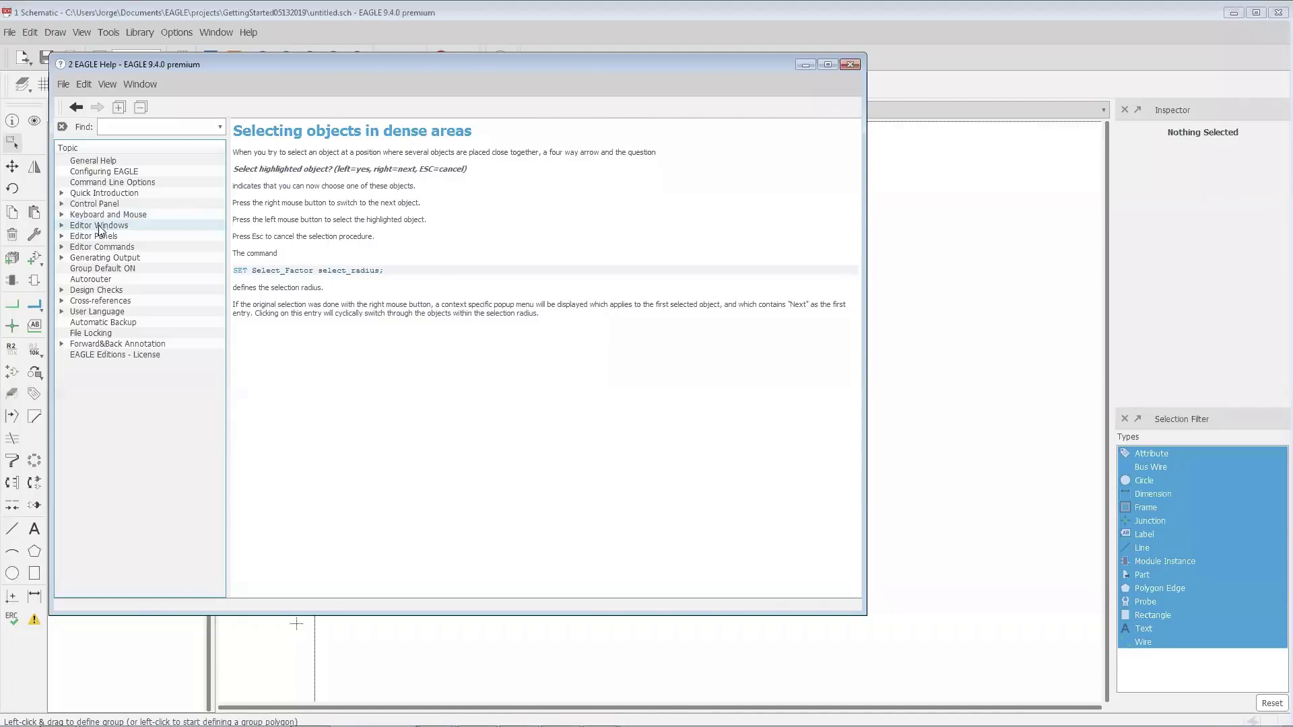
- Look over the User Language subtopics in the help and close the help window
click(62, 313)
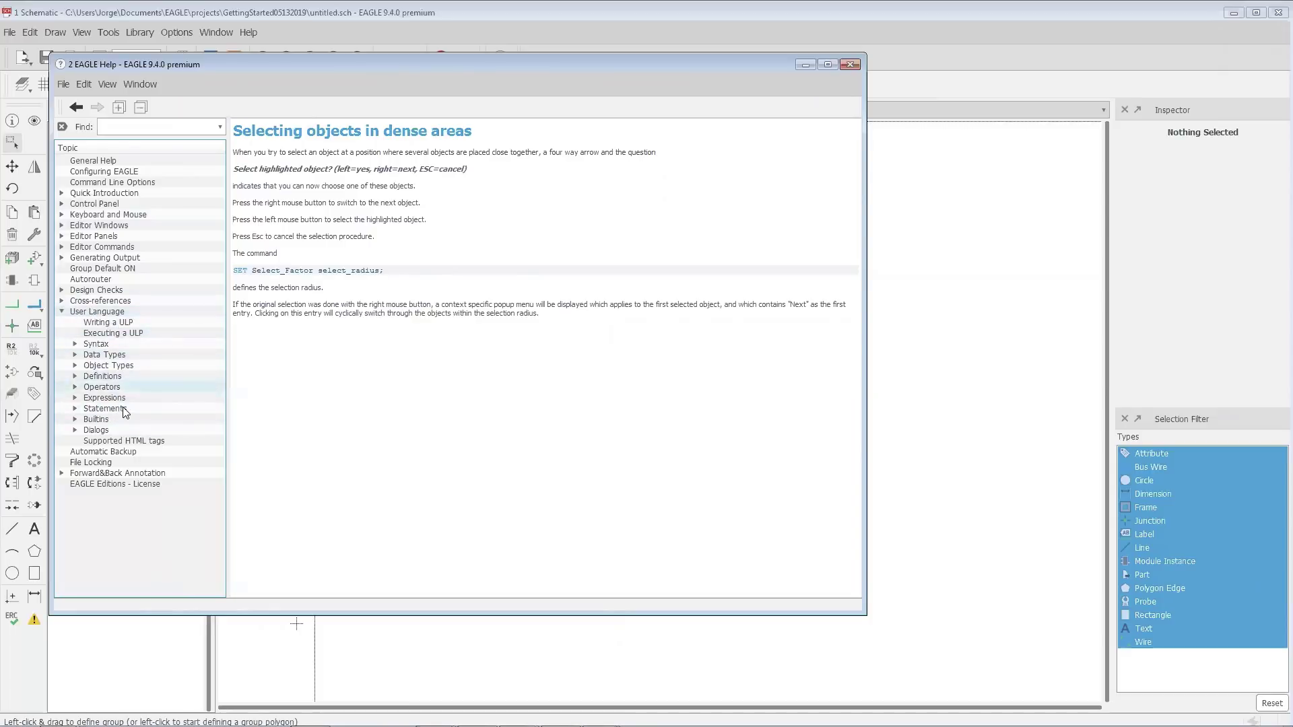
click(61, 313)
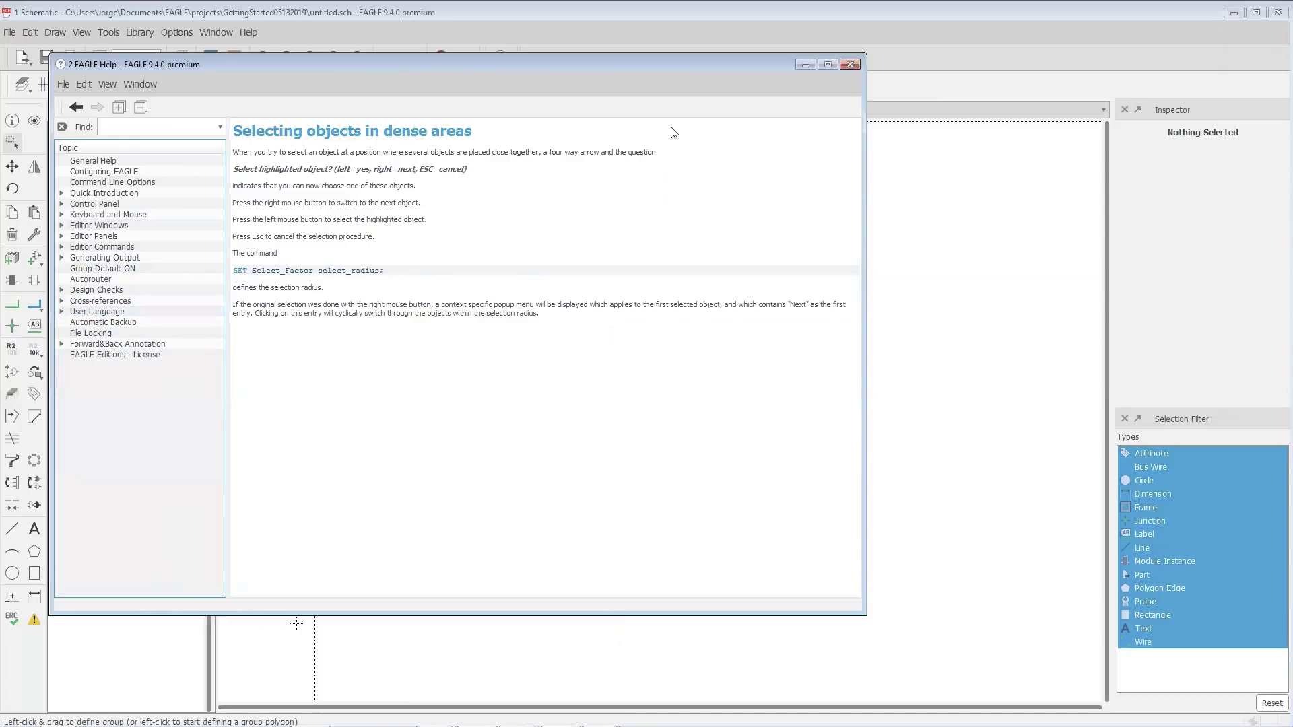
click(842, 64)
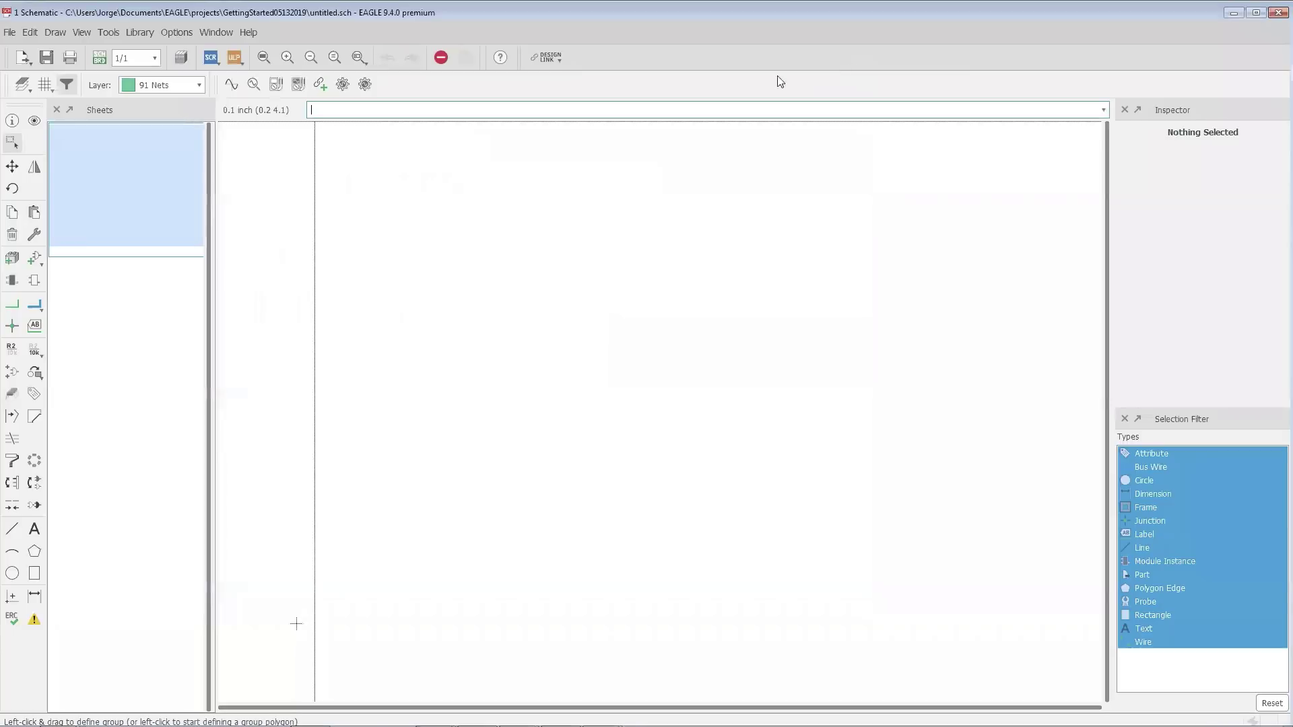
- Open the program's documentation folder to view the supplied manuals and tutorials, and close it
click(178, 31)
mouse_move(248, 31)
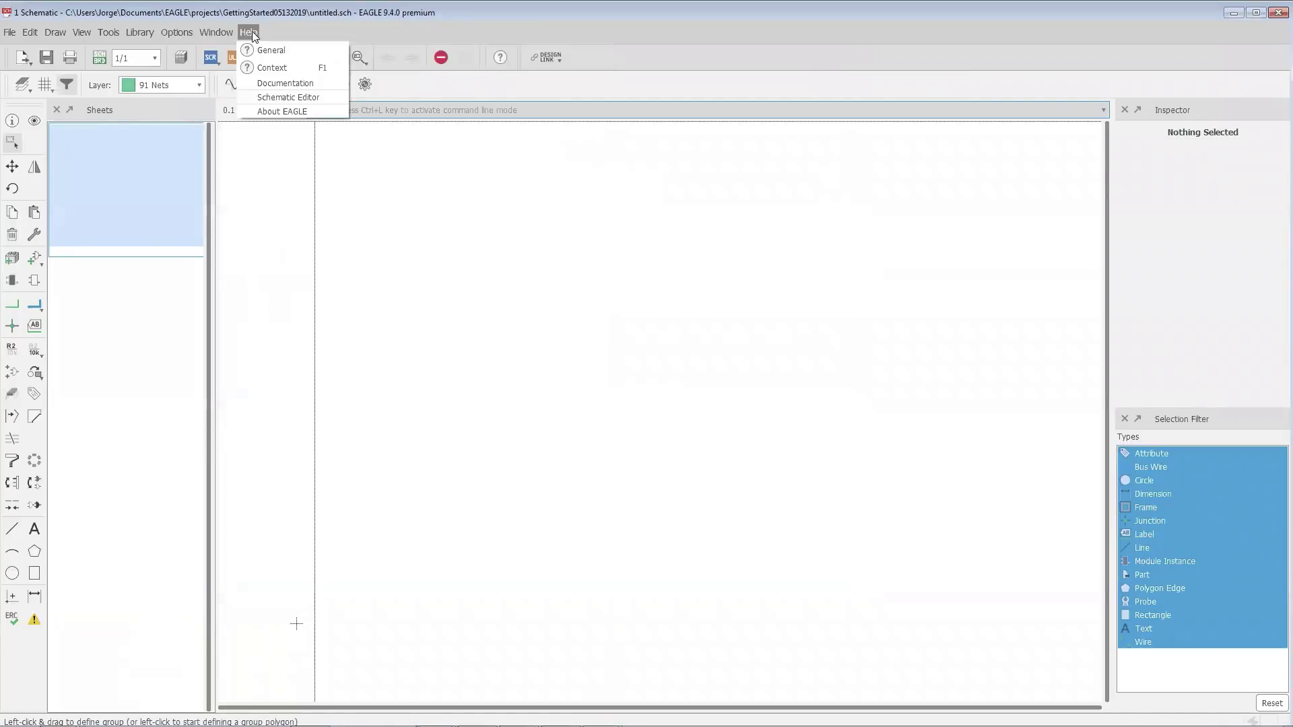
click(273, 83)
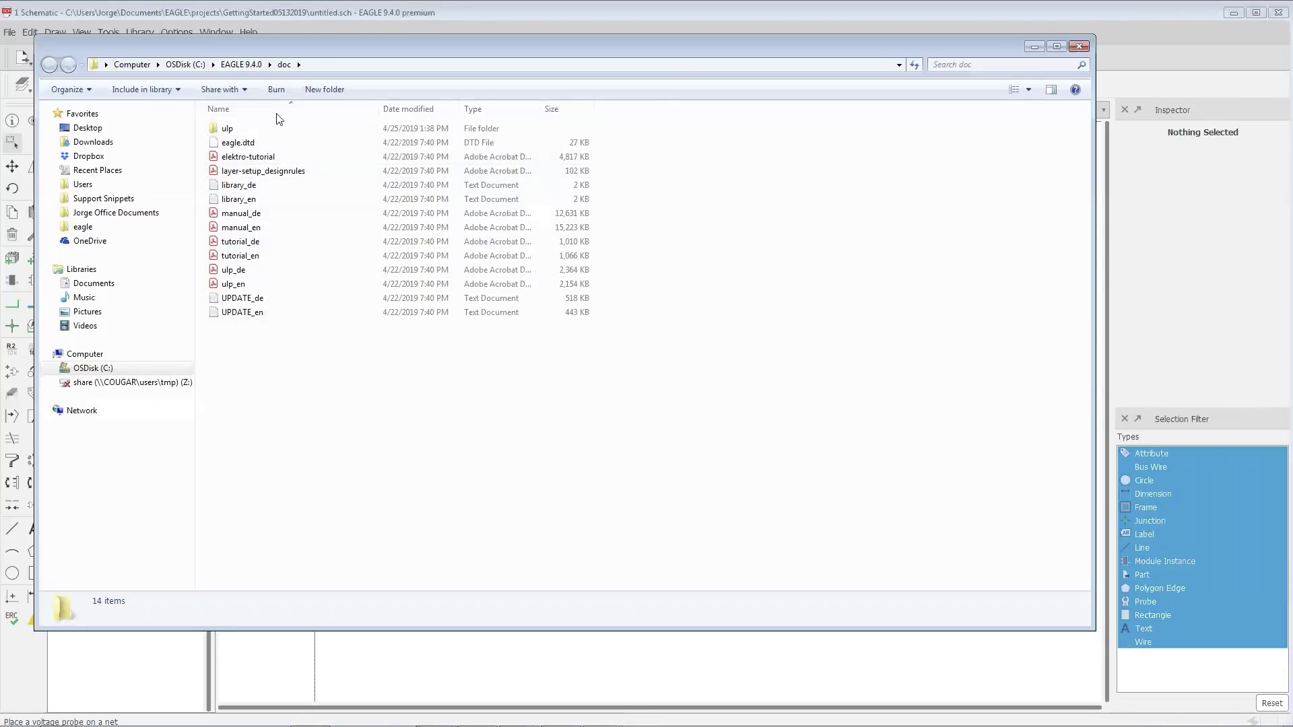
click(1080, 46)
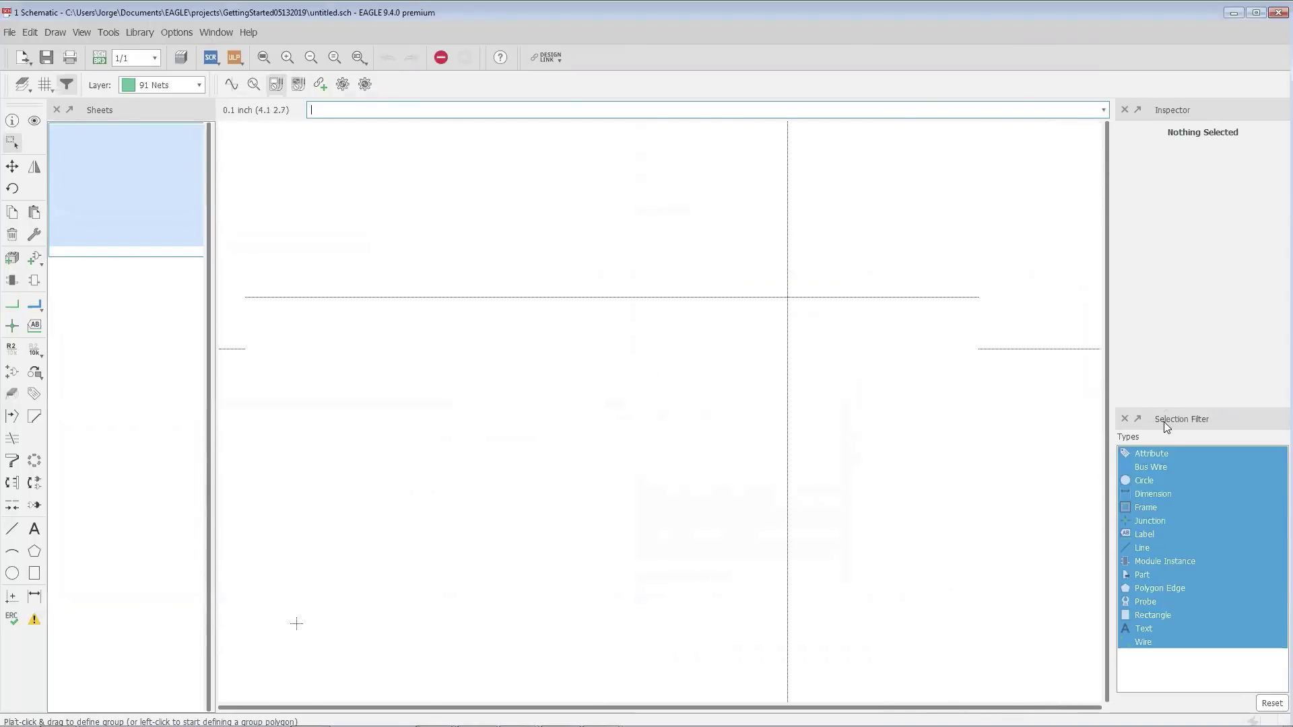
- Dock the Selection Filter panel together with the Inspector as tabs in one group
click(66, 89)
click(66, 89)
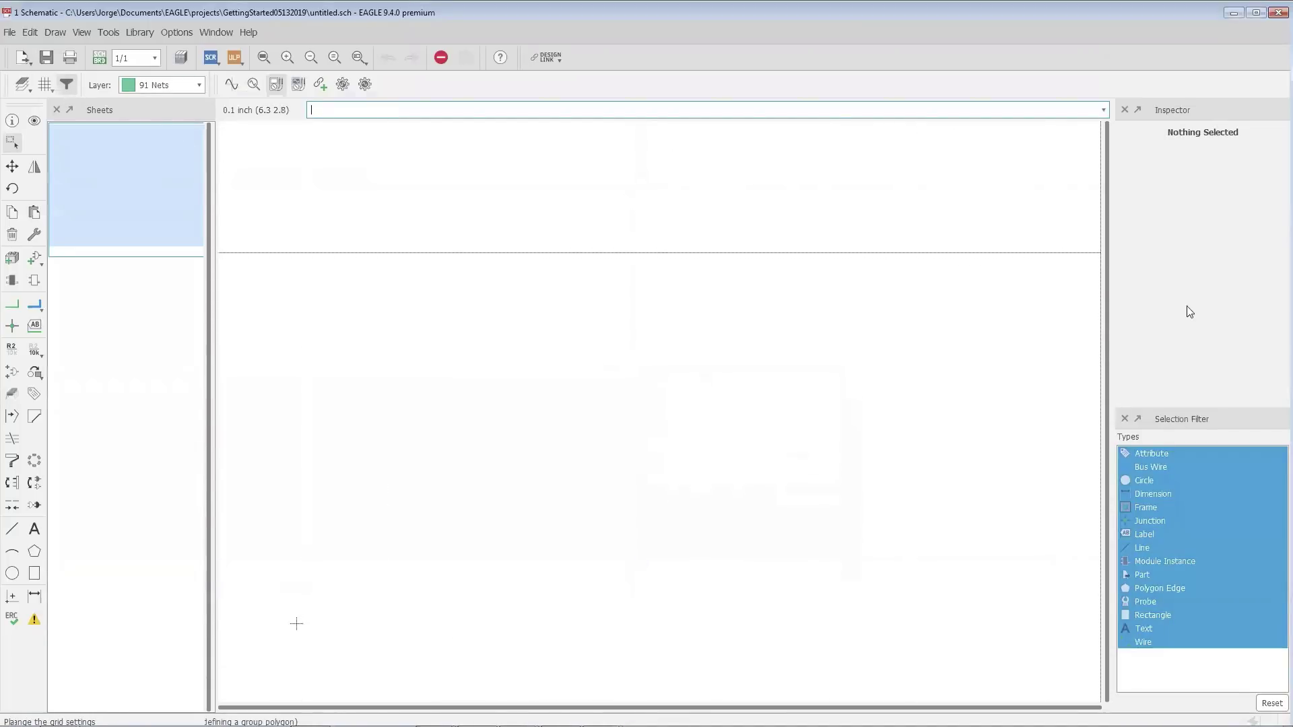
drag(1171, 421, 1166, 204)
click(1202, 106)
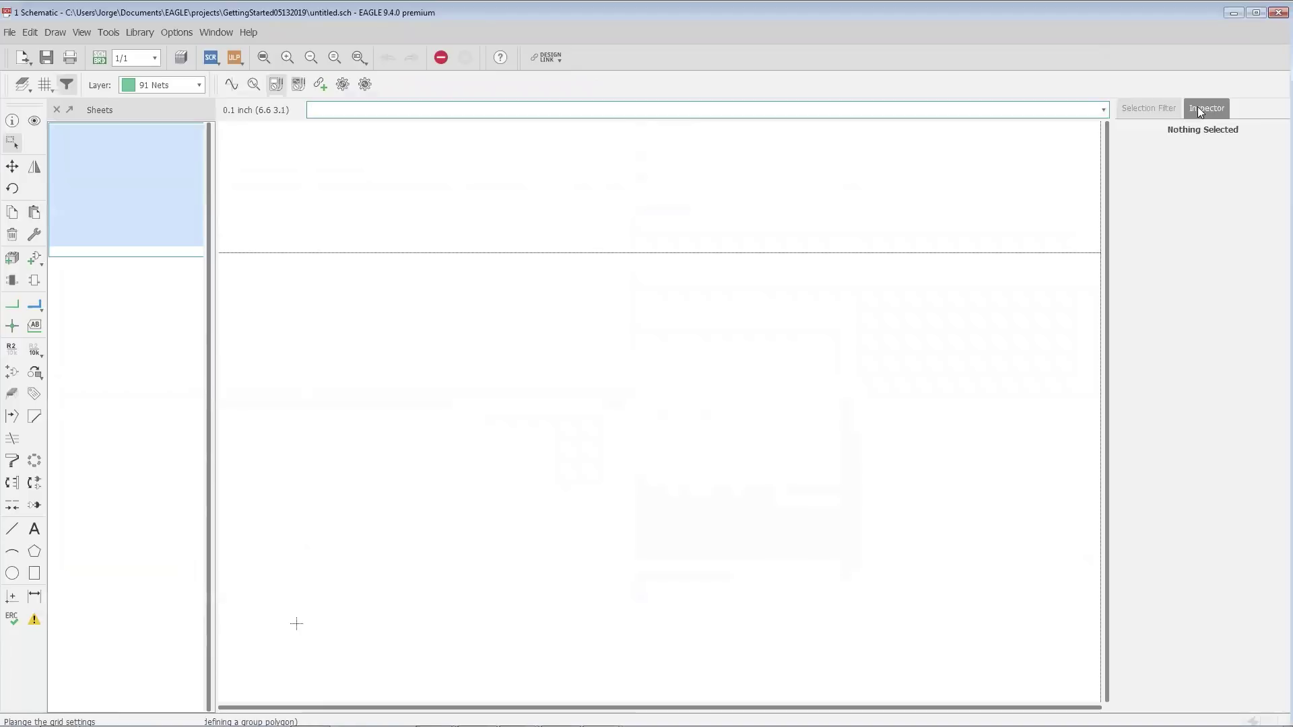
- Switch back and forth between the Selection Filter and the Inspector, ending on the Selection Filter
click(1154, 108)
click(1210, 108)
click(1142, 109)
click(1203, 109)
click(1147, 110)
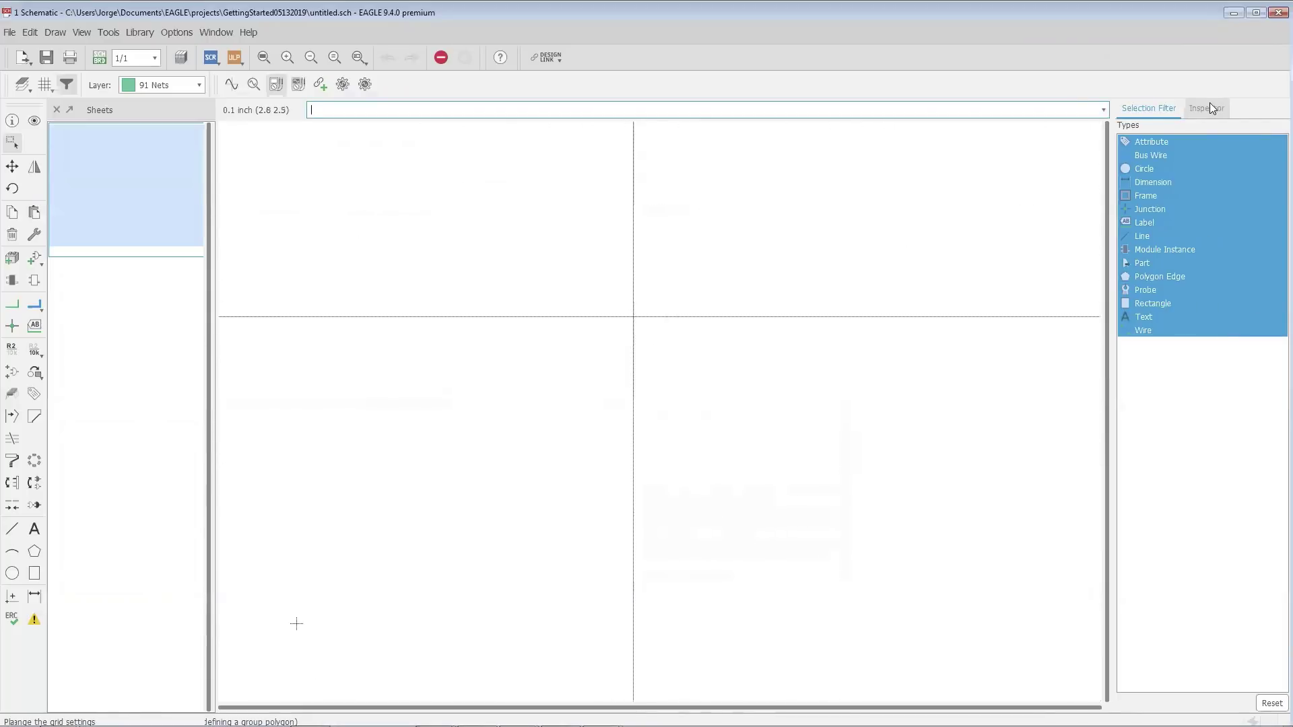
click(1187, 108)
click(1177, 108)
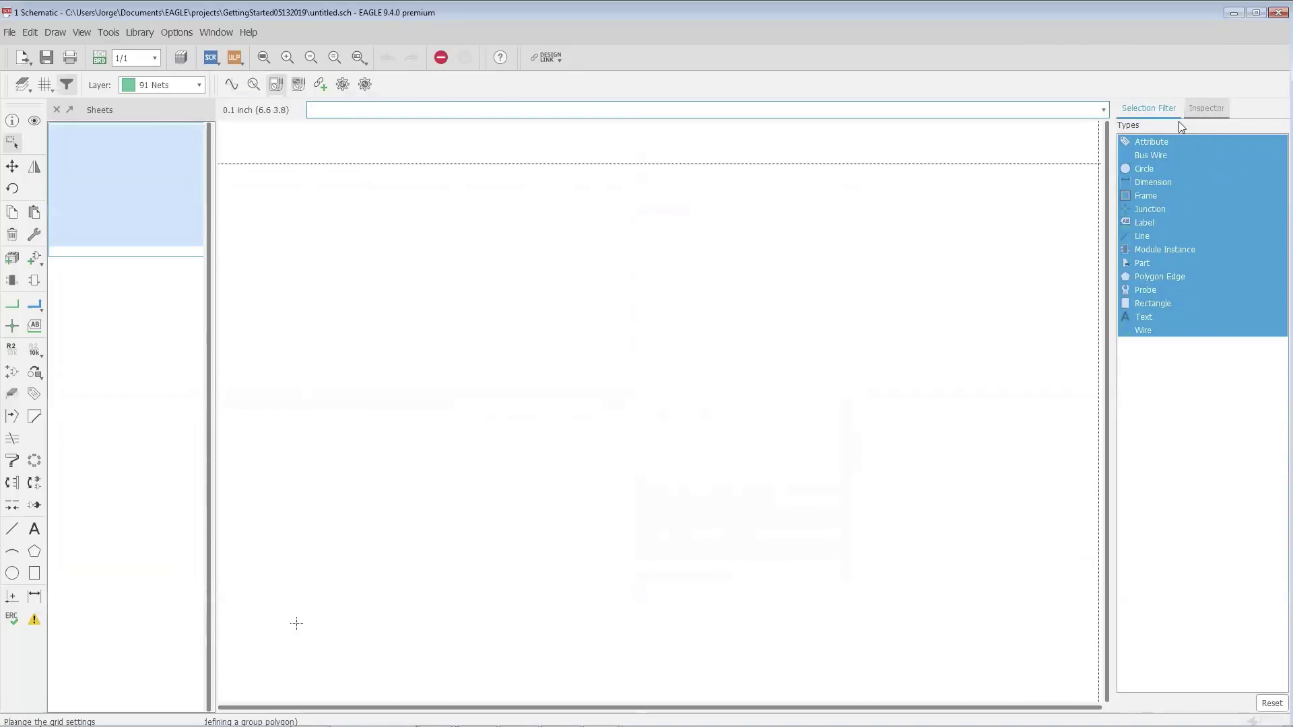
- Add the Sheets panel to the tab group with Selection Filter and Inspector, and show the Selection Filter
drag(132, 115, 1129, 212)
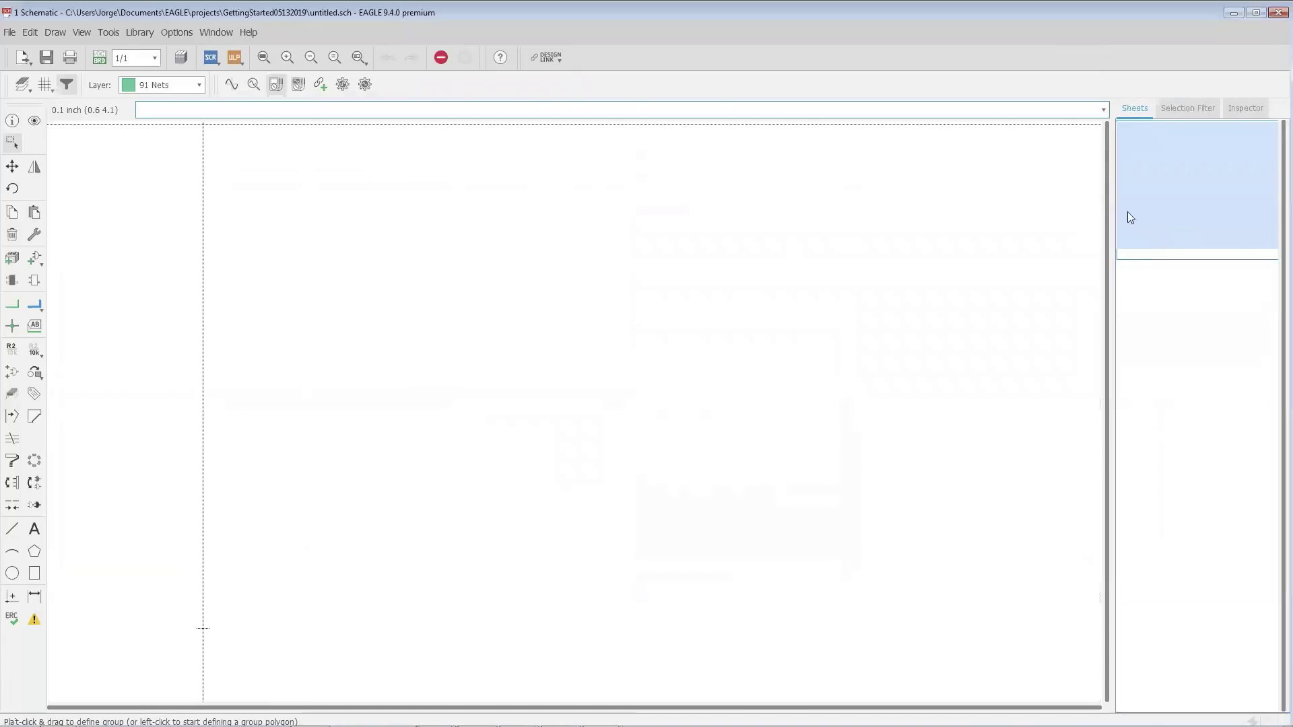
click(1180, 108)
click(1244, 107)
click(1188, 108)
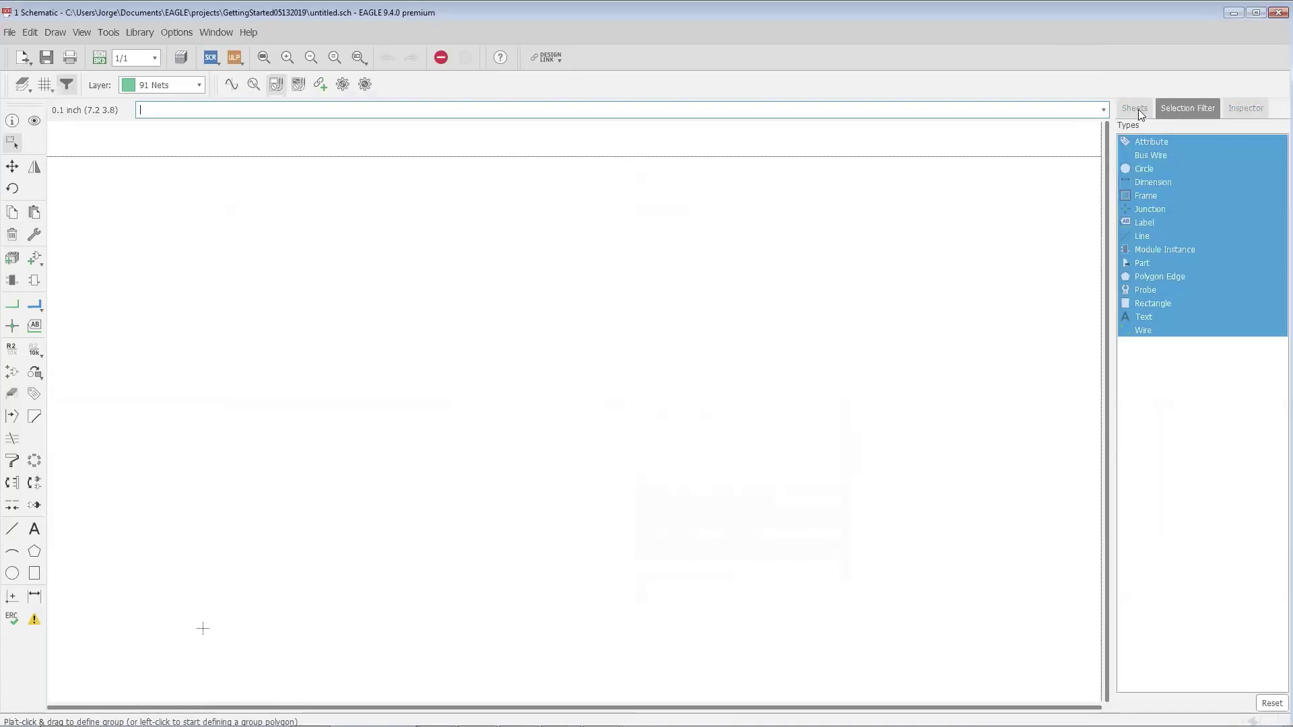
- Look through the Sheets, Inspector and Selection Filter panels in turn, ending on the Selection Filter
click(1144, 111)
click(1215, 108)
click(1234, 108)
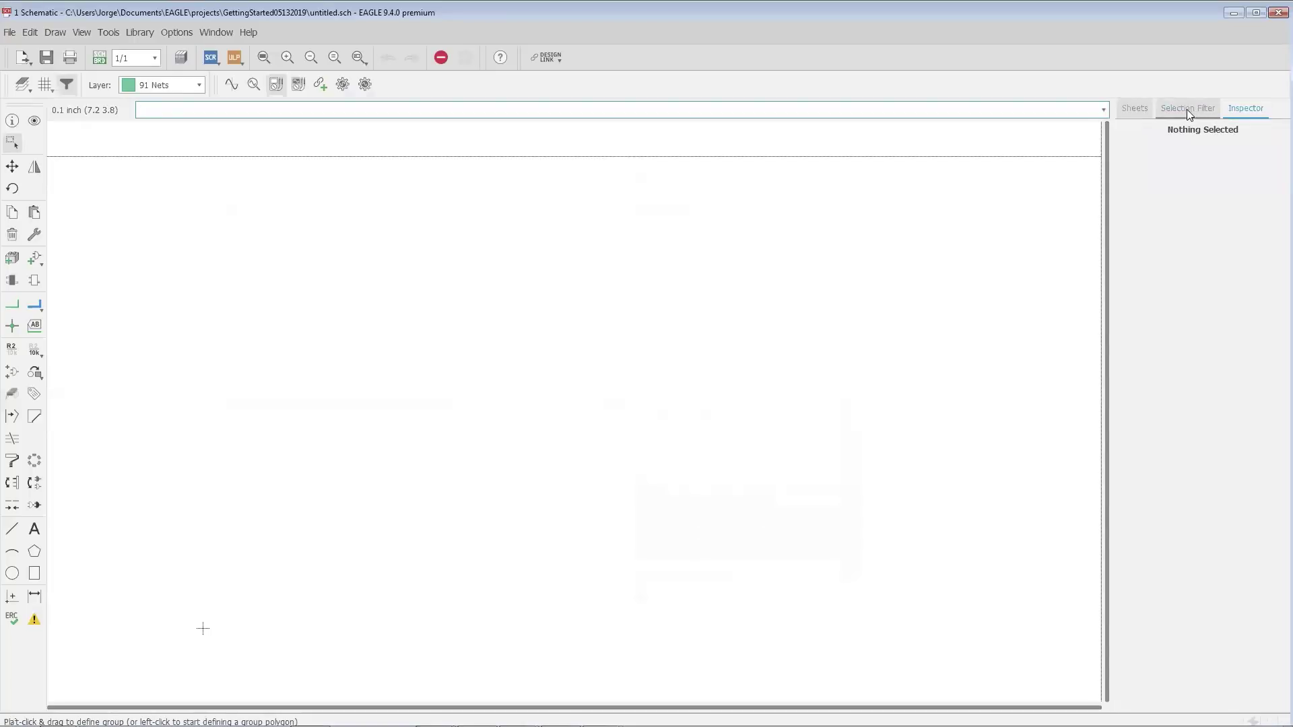
click(1187, 109)
click(1136, 111)
click(1192, 108)
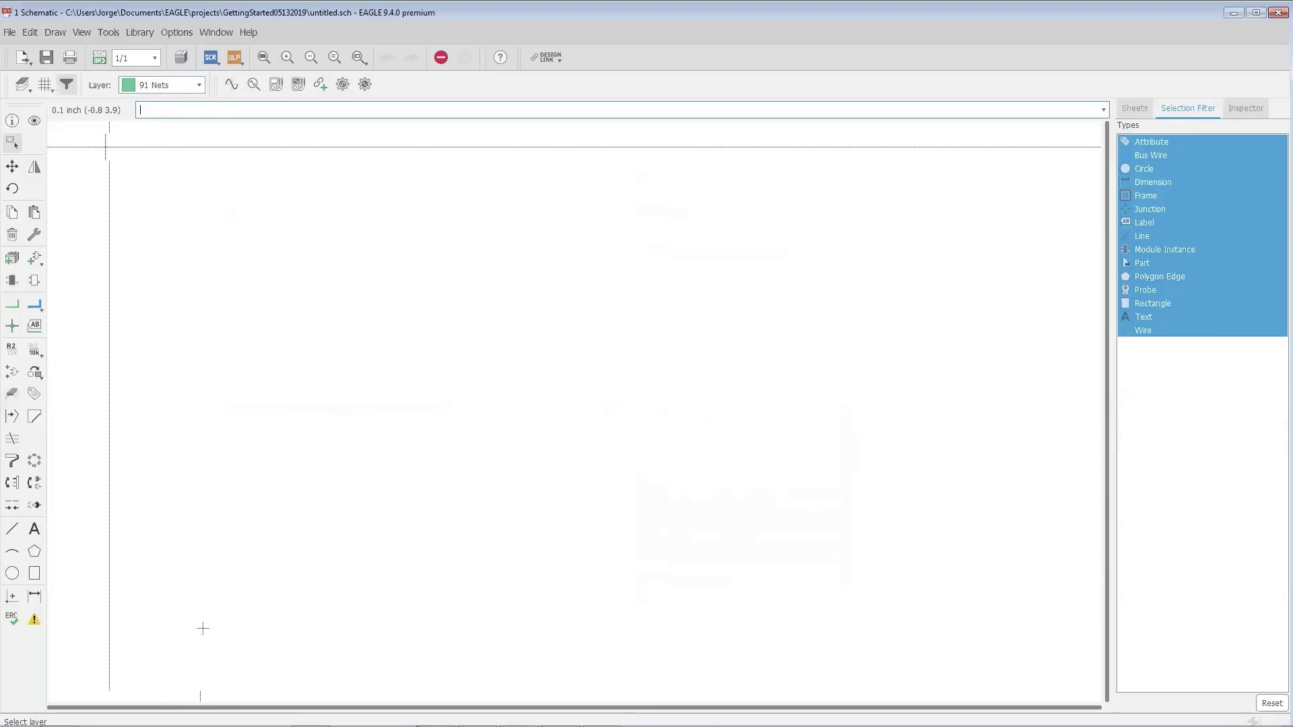
- Search the part libraries for LM555, widen the search to LM555?, and preview the LM555D device in the linear library
click(34, 261)
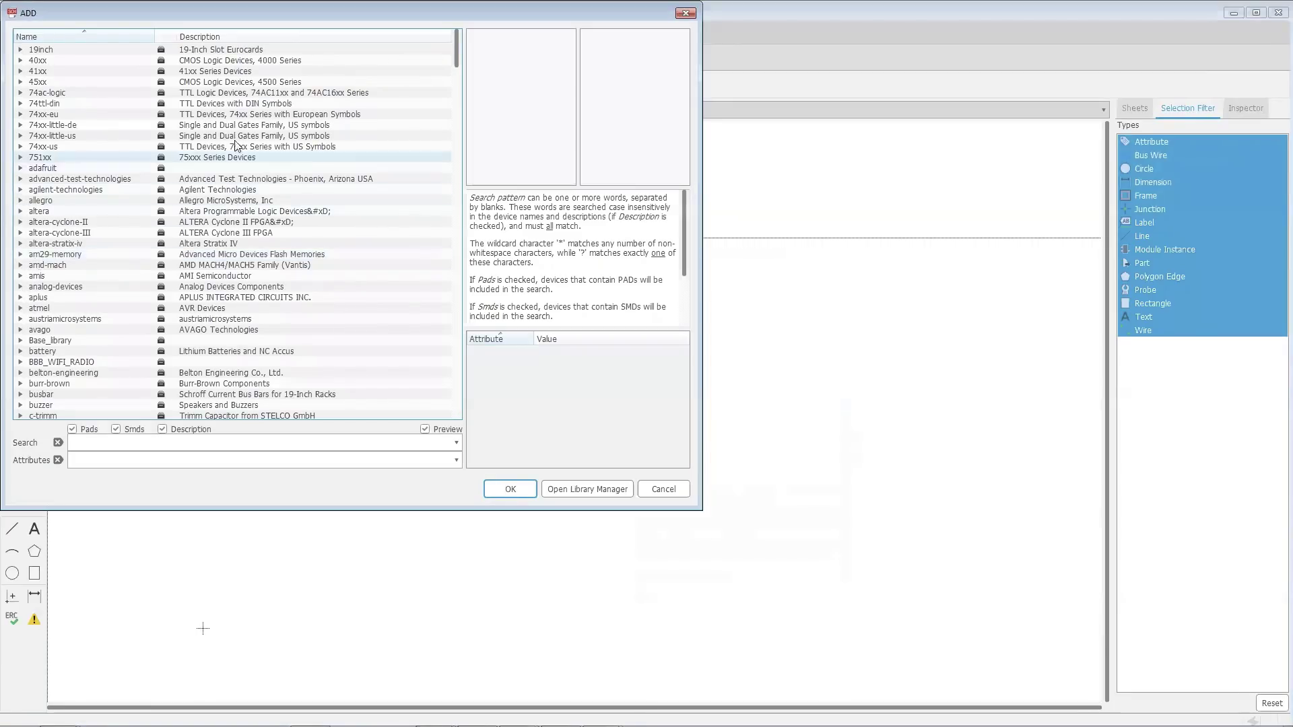
click(130, 442)
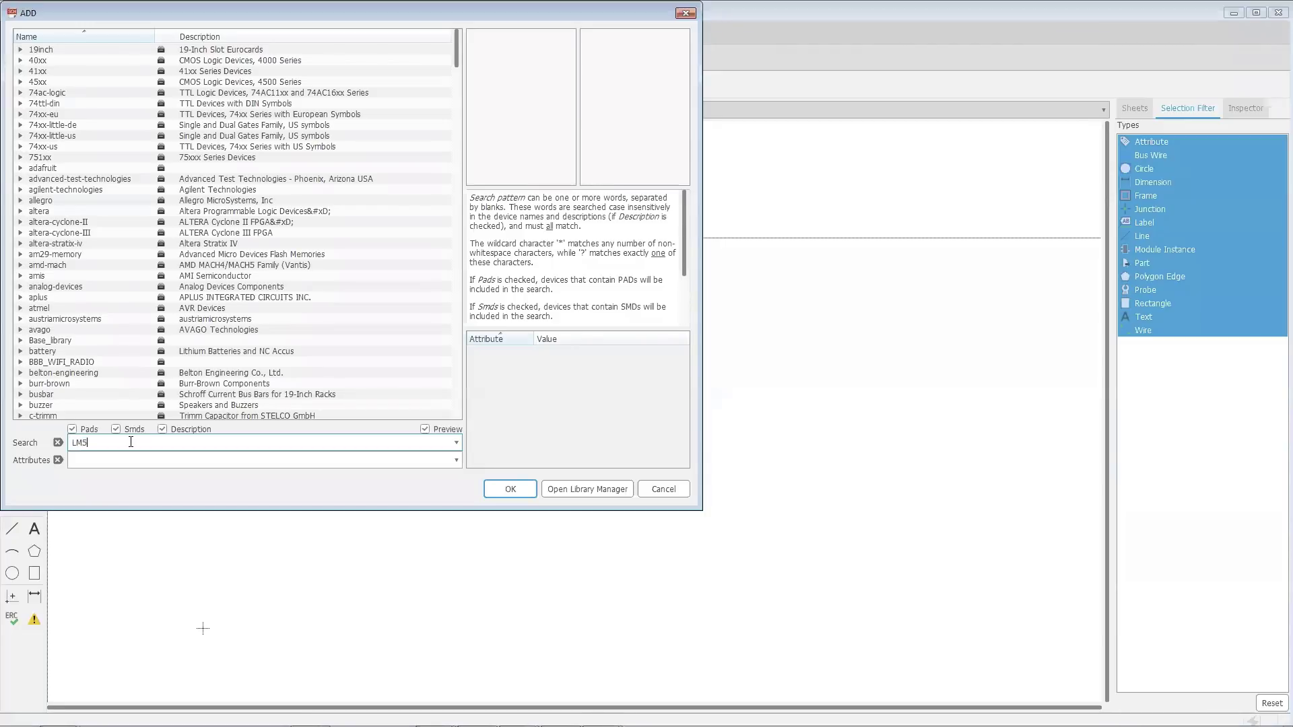
key(Return)
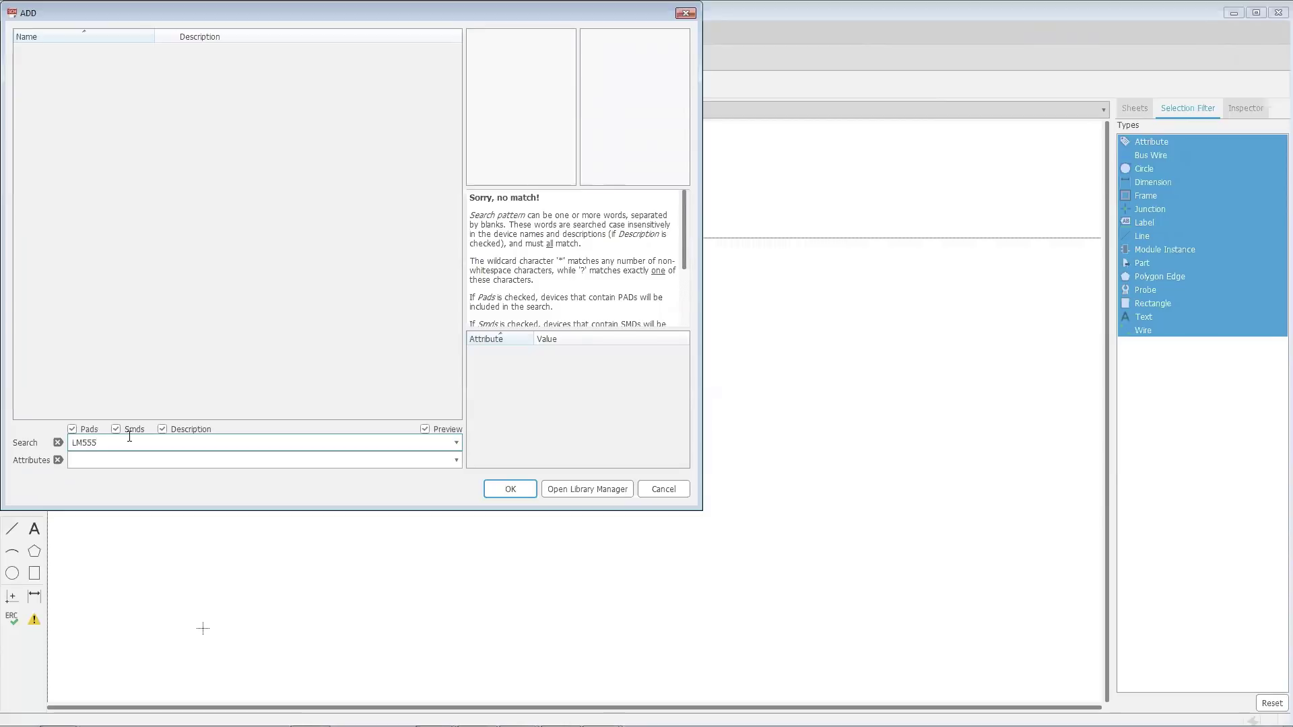
text(?)
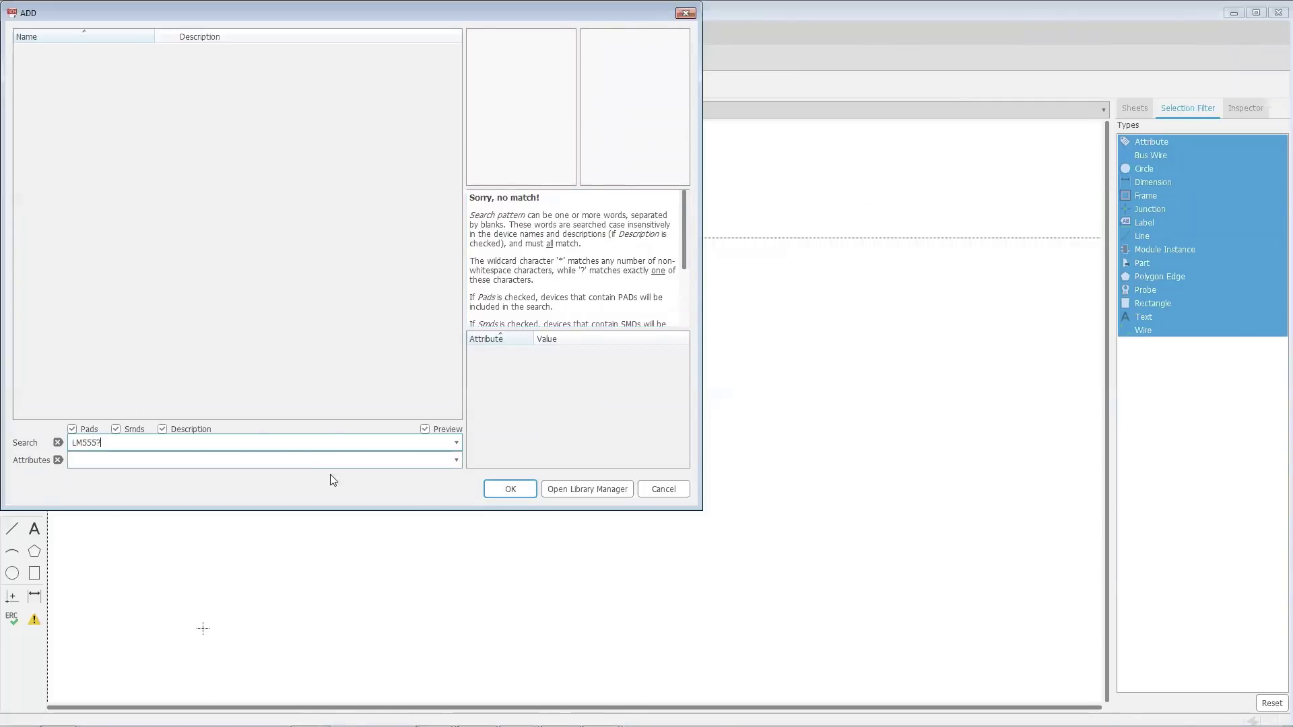
key(Return)
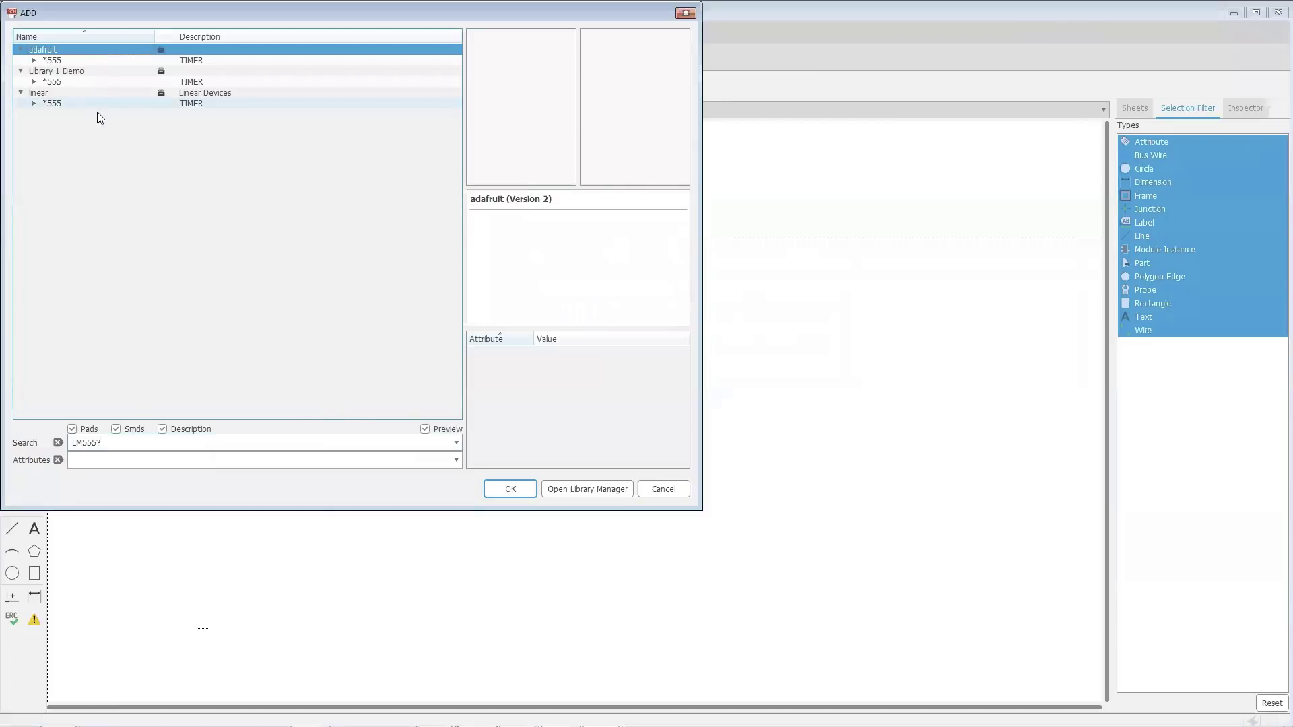
click(33, 101)
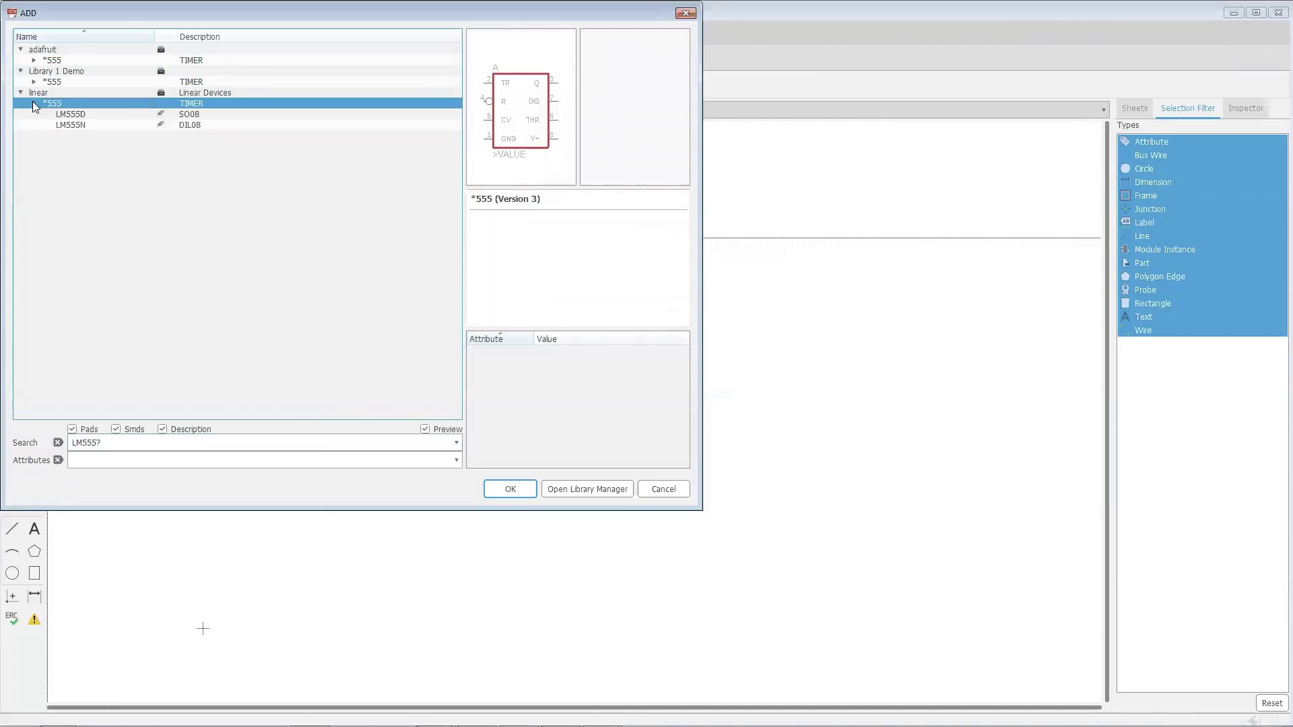
click(77, 116)
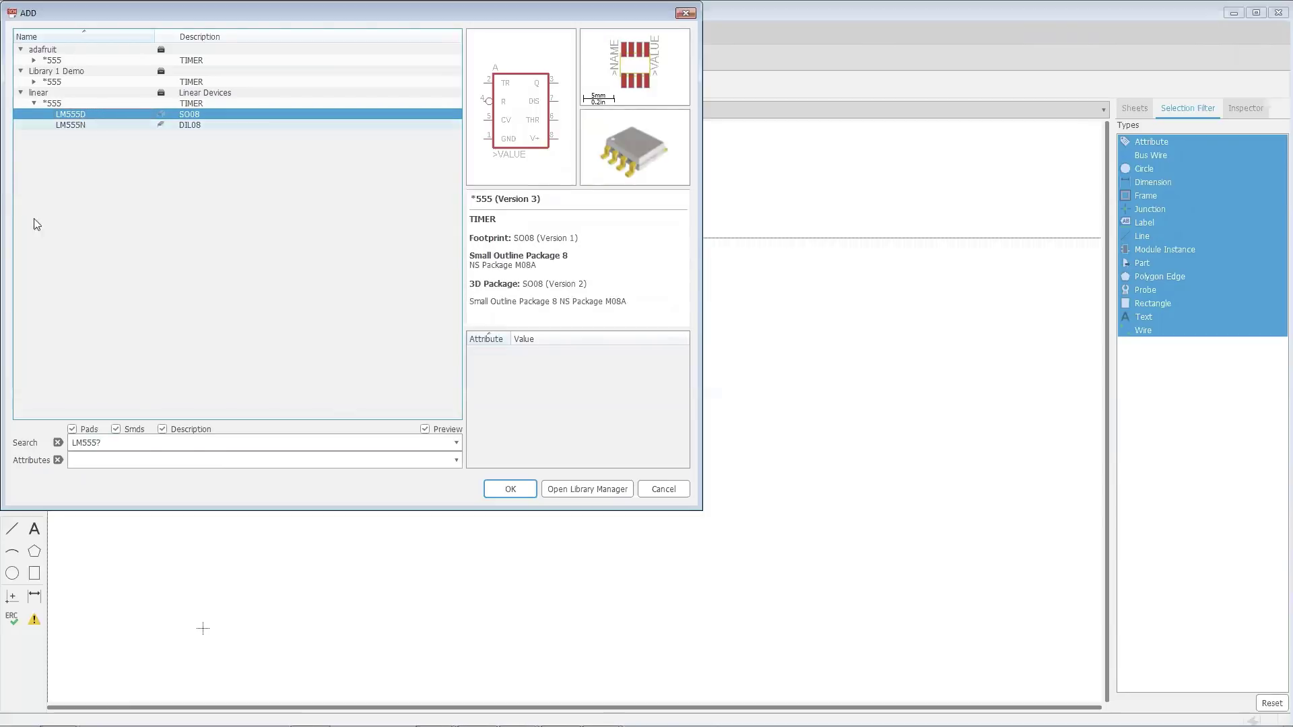
- Broaden the part search to any prefix by searching for *555?
click(82, 447)
key(BackSpace)
key(BackSpace)
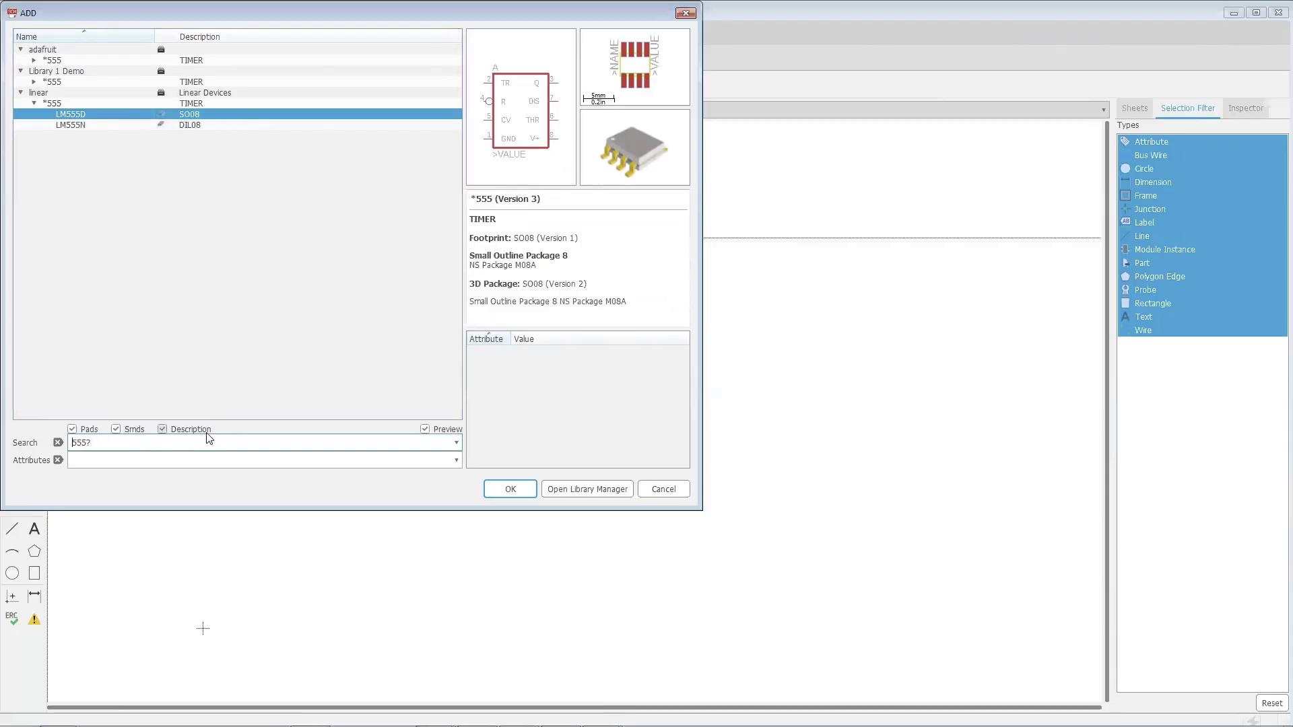
text(*)
key(Return)
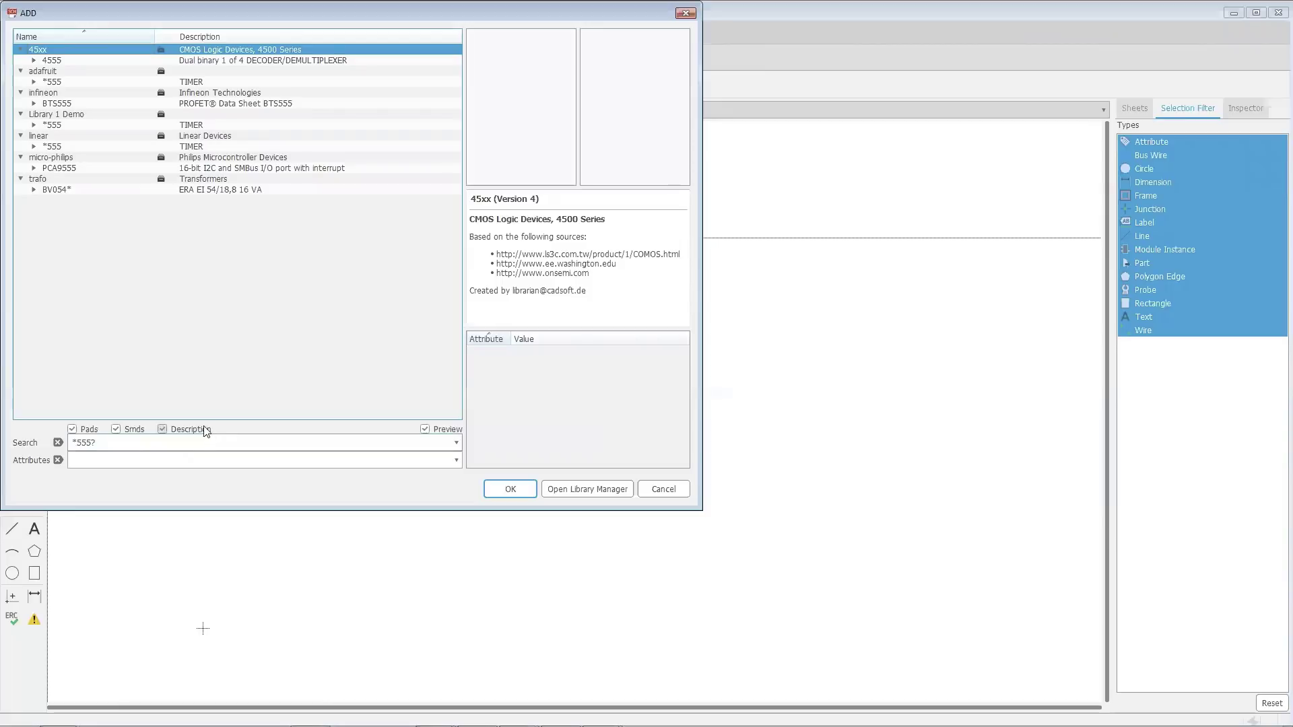
- Preview the symbols and packages of several *555 timer variants in the linear library, ending on LM555D
click(32, 148)
click(68, 179)
click(67, 191)
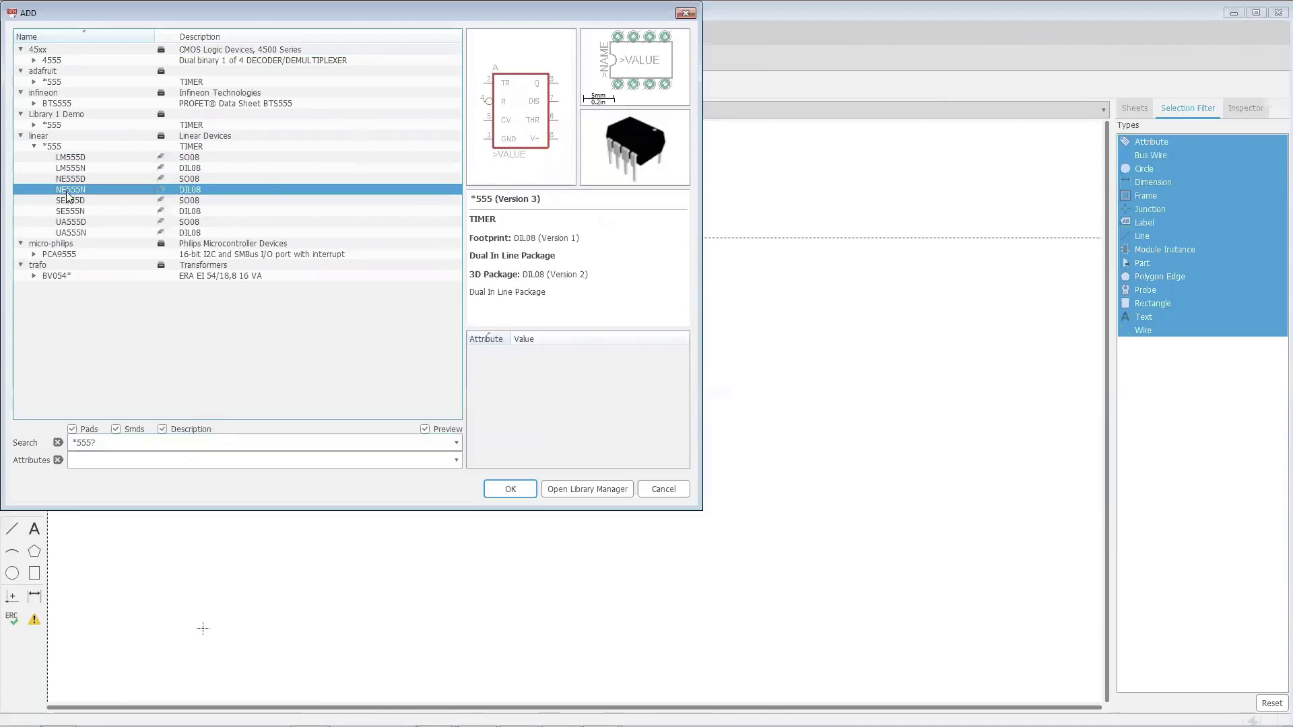
click(69, 200)
click(70, 211)
click(70, 222)
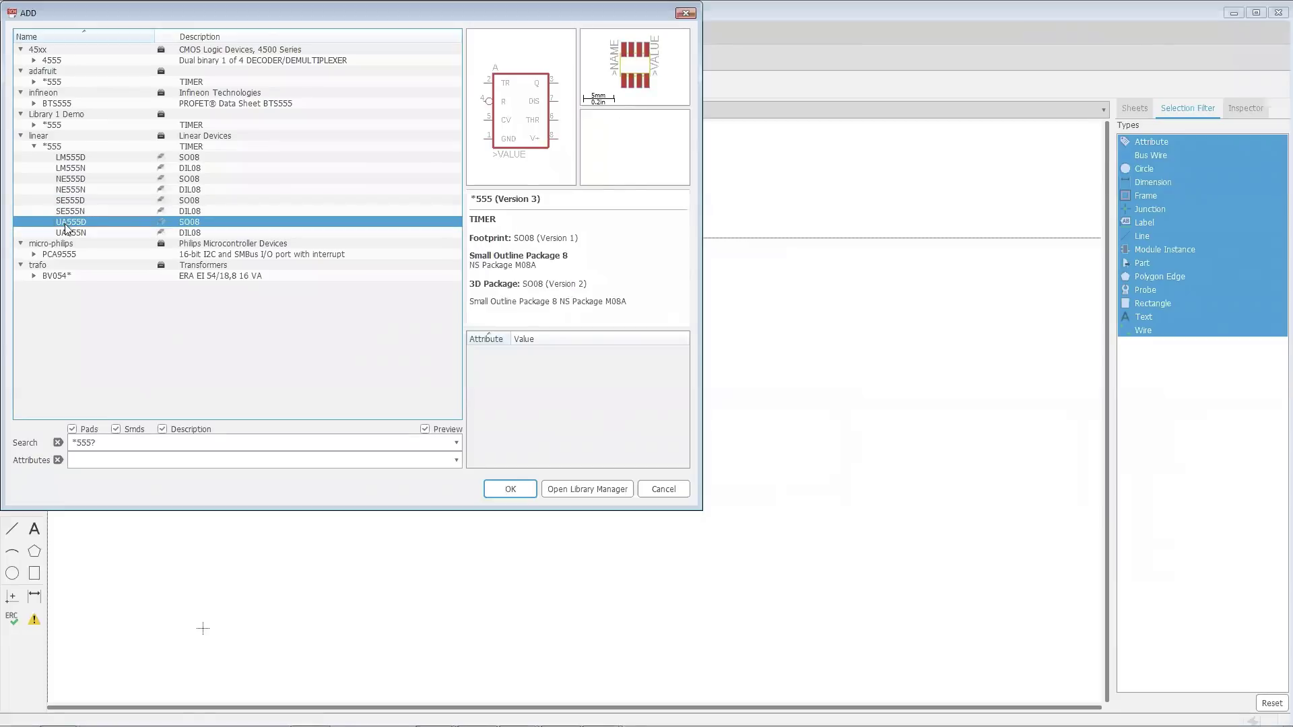
click(69, 189)
click(70, 158)
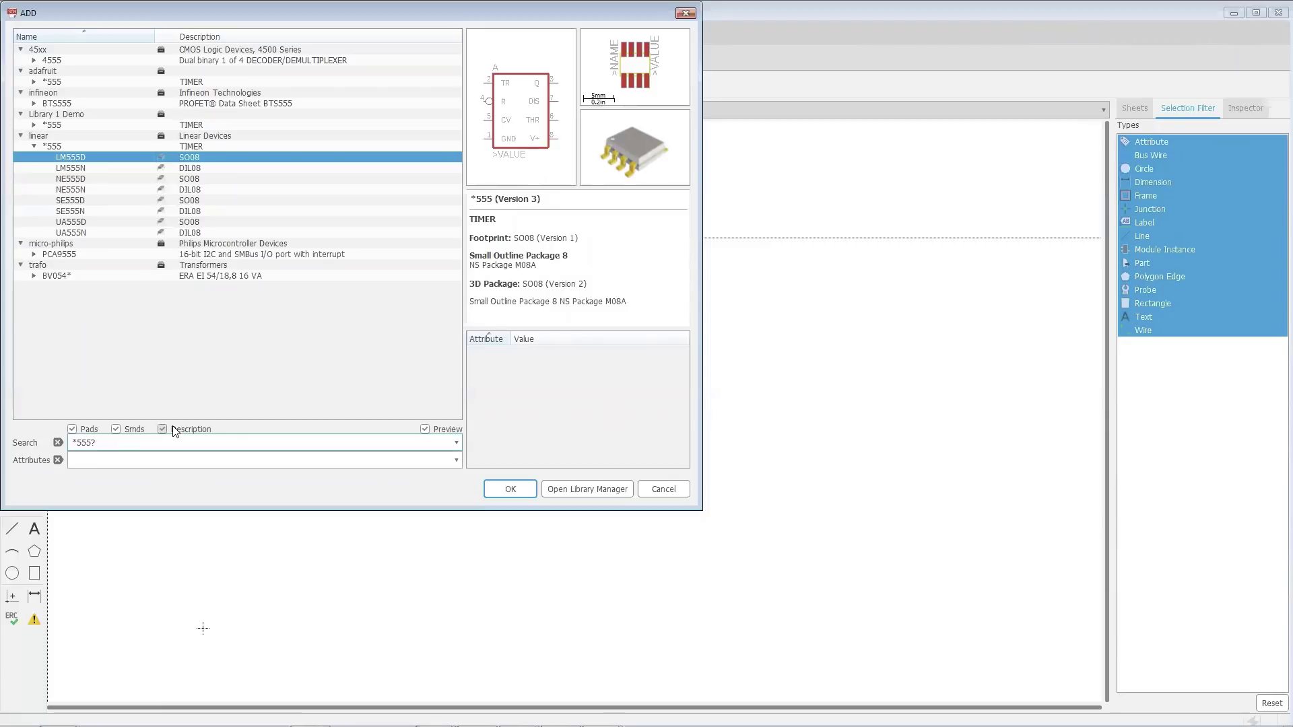
- Search the part libraries for *555* and place one LM555D timer from Library 1 Demo in the schematic
key(BackSpace)
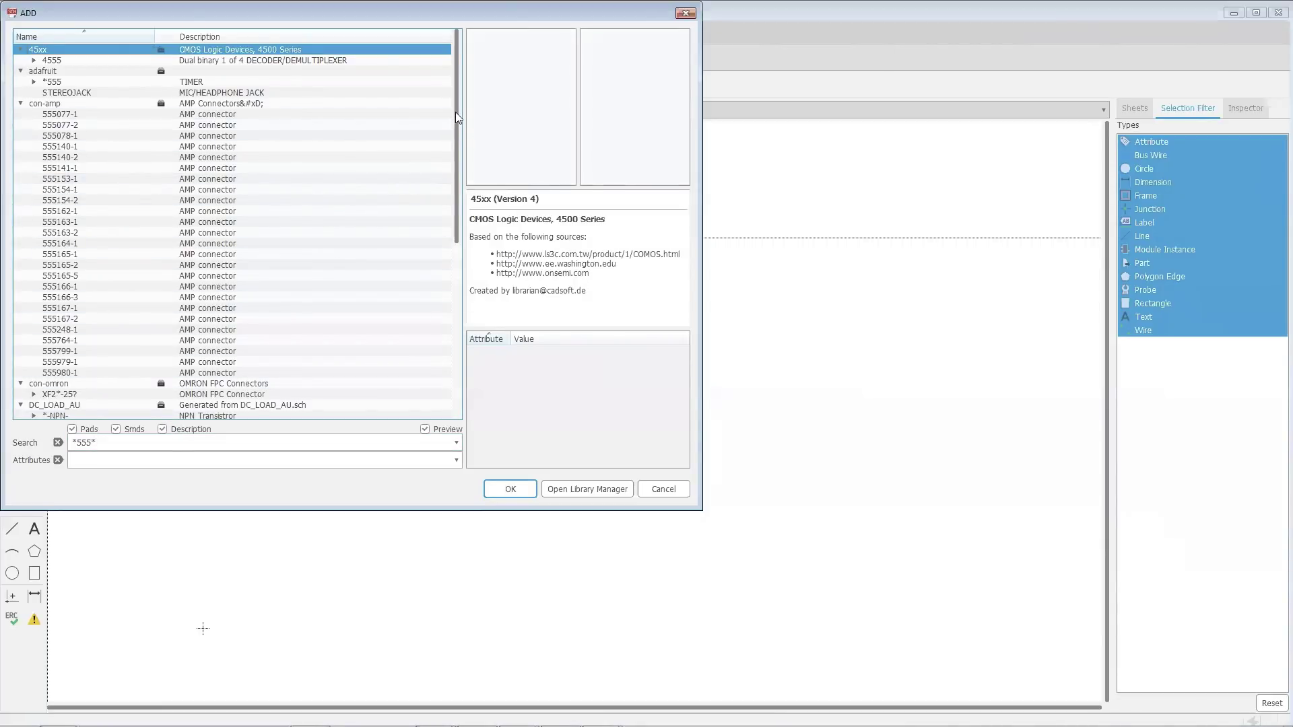
scroll(448, 162, down, 3)
scroll(426, 297, down, 6)
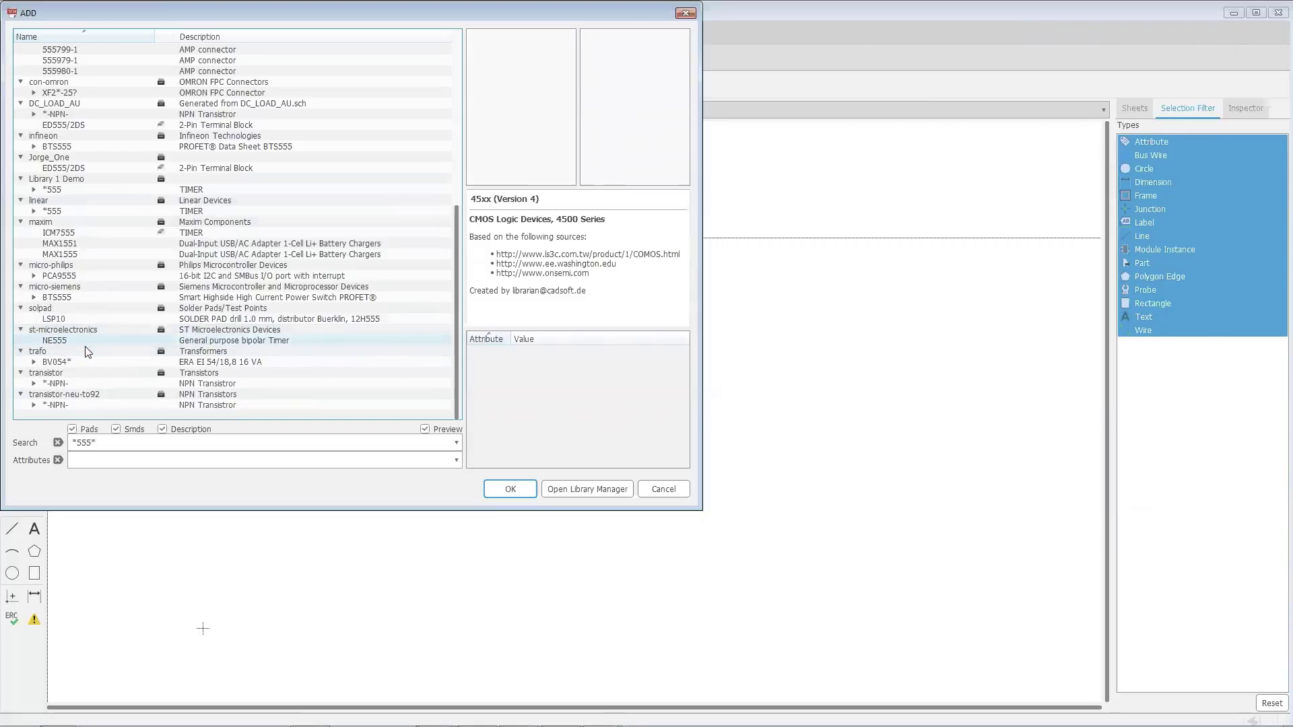
click(32, 189)
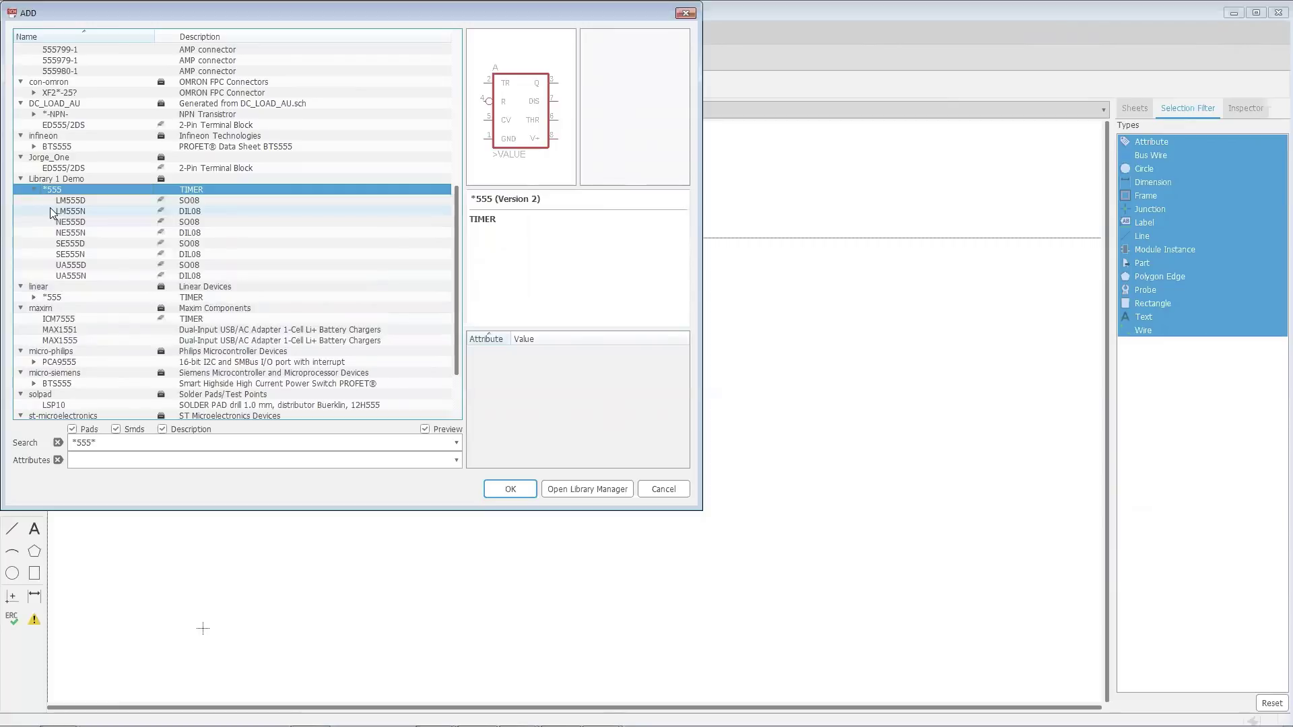
mouse_move(105, 443)
mouse_down()
mouse_move(76, 442)
mouse_move(98, 439)
mouse_up()
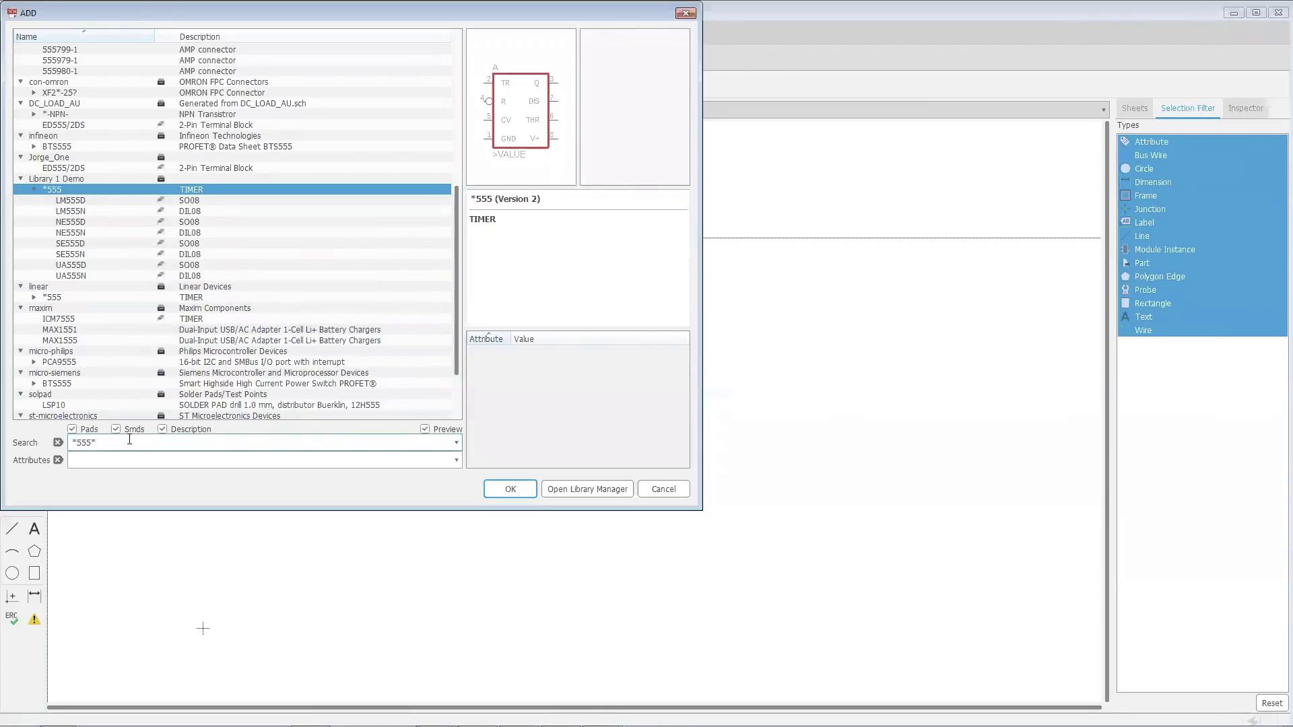
click(84, 202)
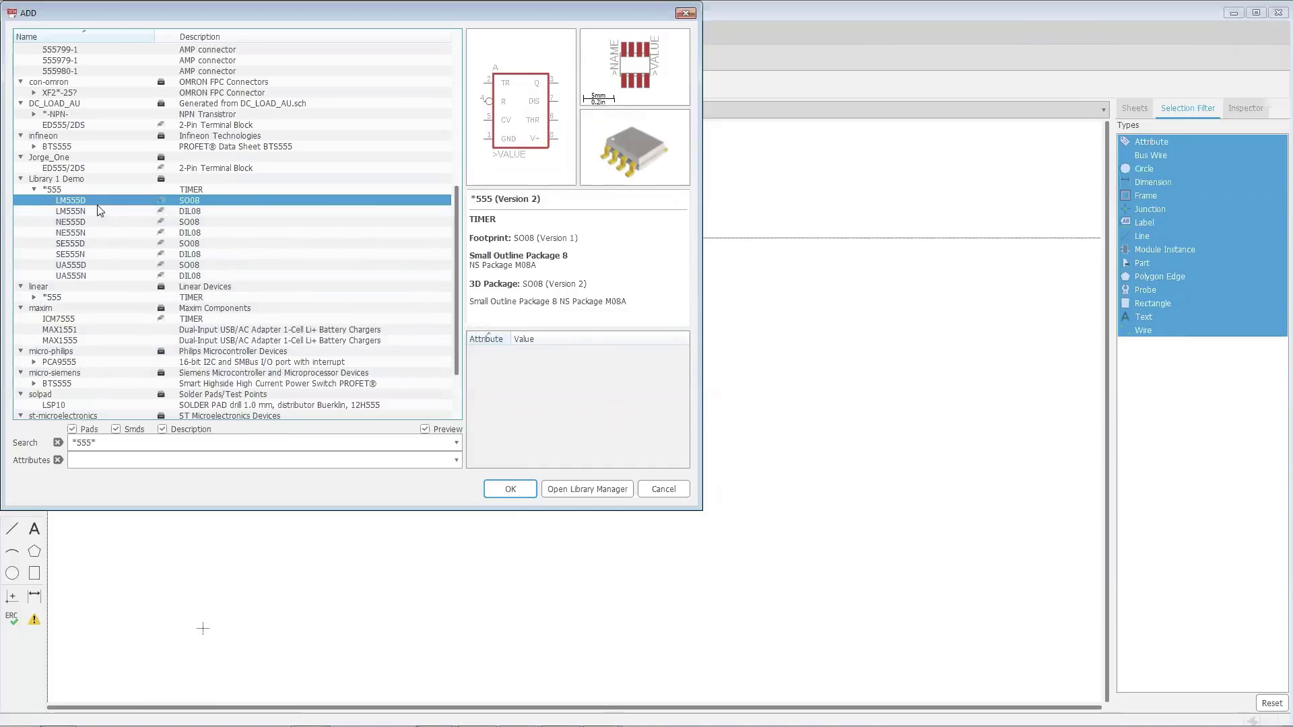
click(513, 490)
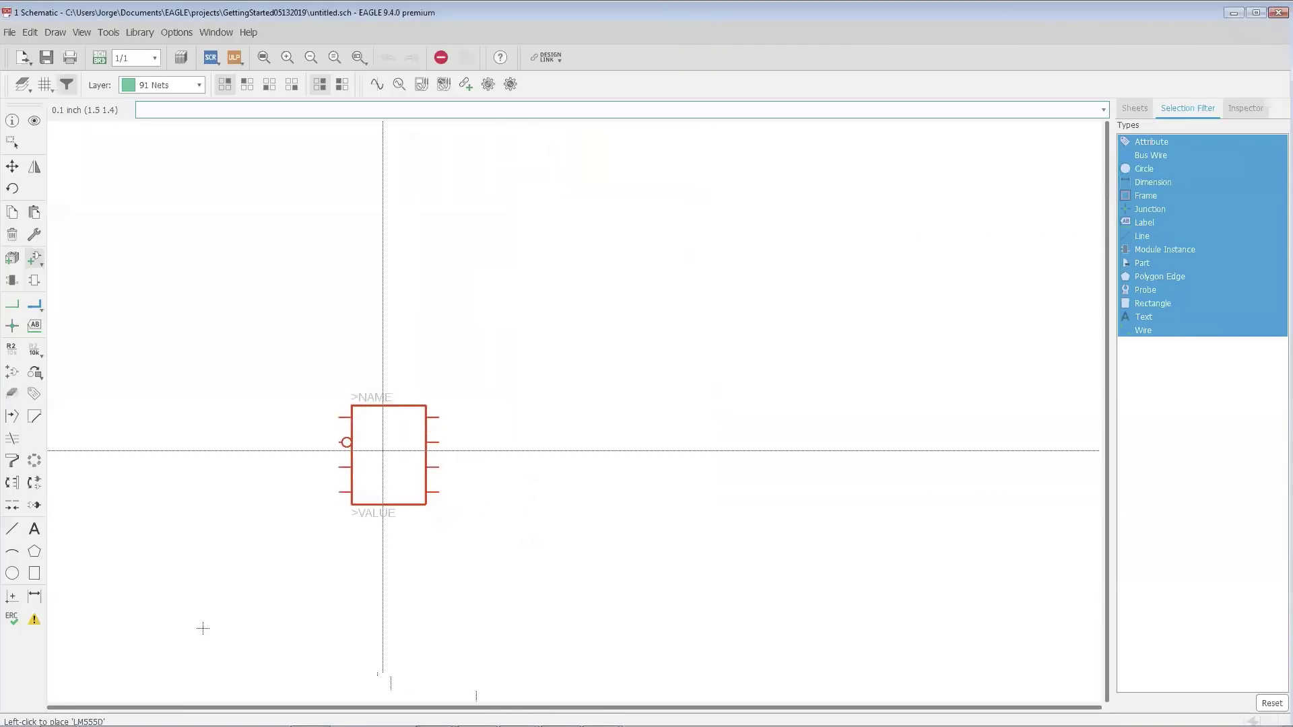
click(450, 356)
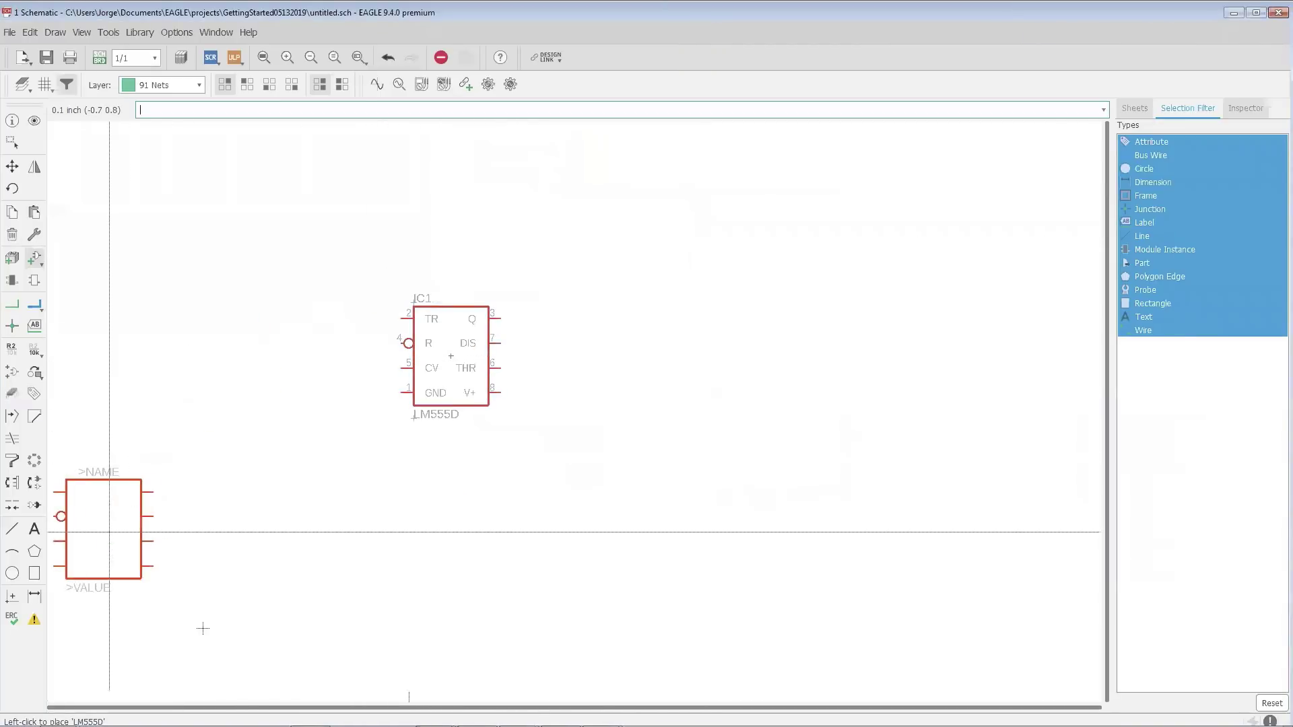
key(Escape)
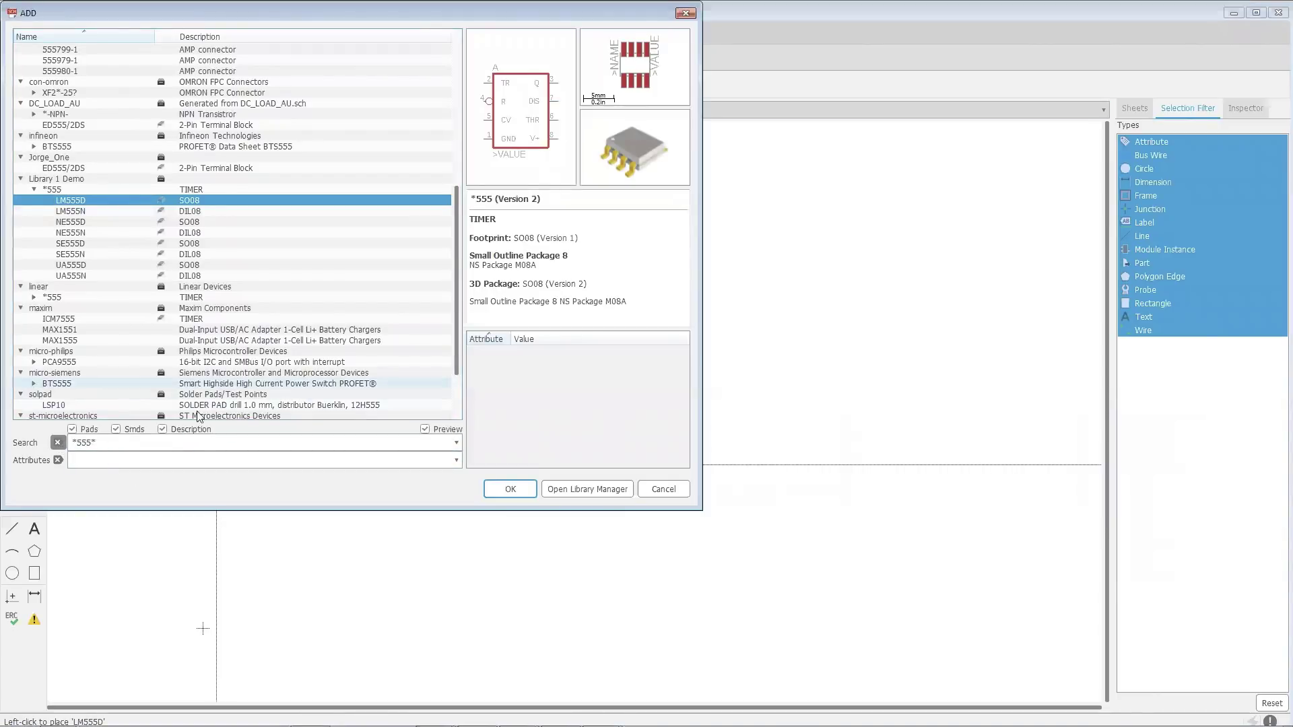
- Clear the part search and place the LETTER_L frame from the frames library with its lower-left corner on the schematic origin
drag(113, 444, 50, 443)
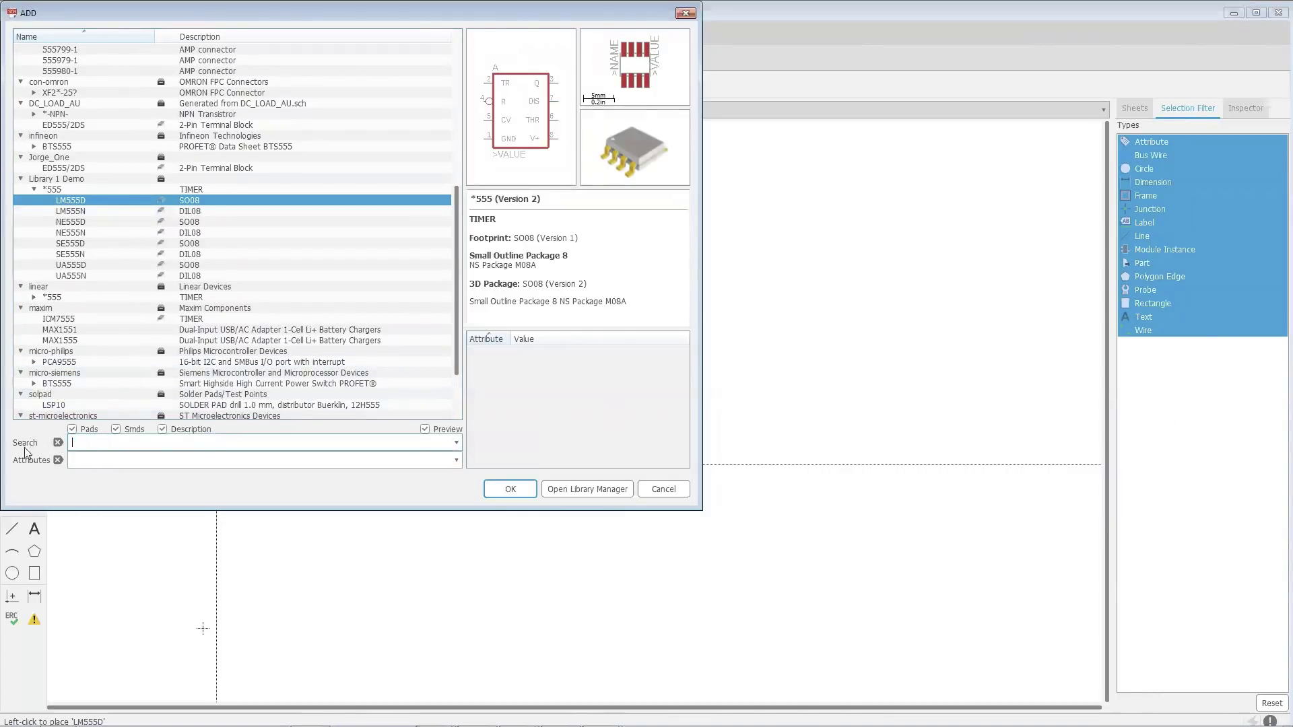
click(58, 443)
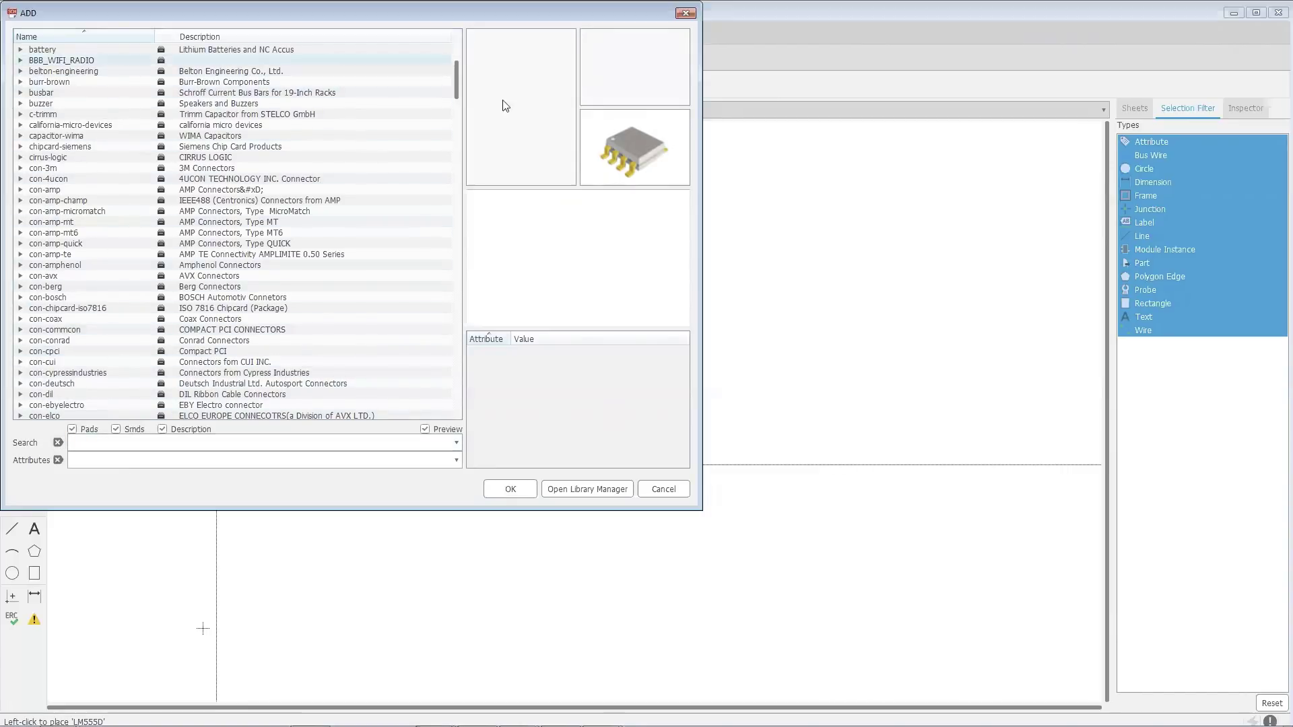
scroll(457, 91, up, 3)
scroll(457, 115, down, 15)
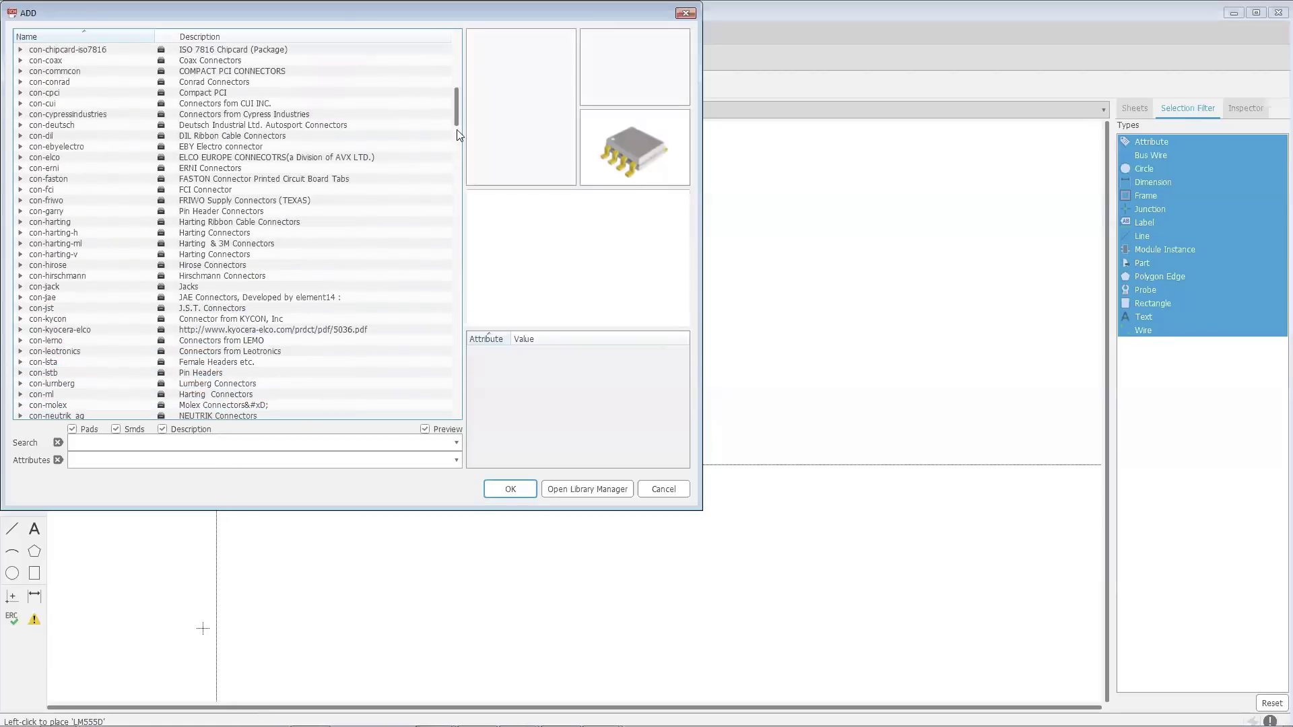
scroll(455, 191, down, 20)
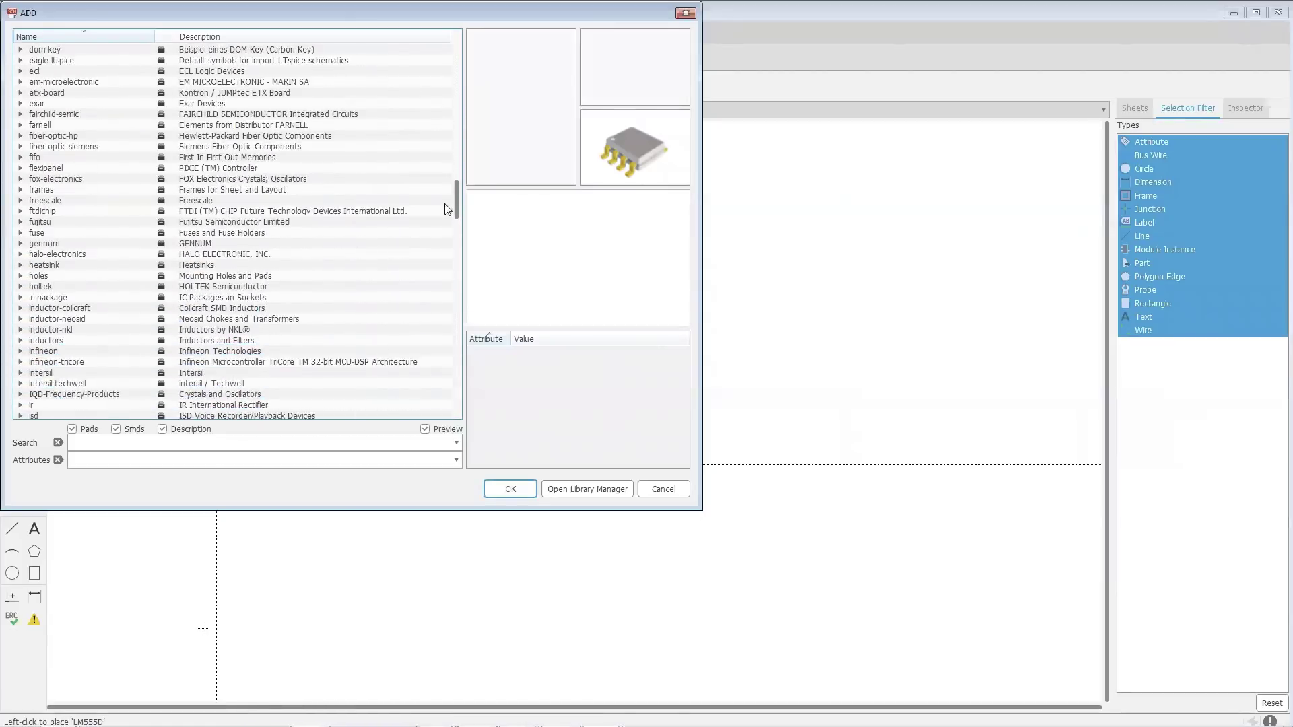
click(20, 181)
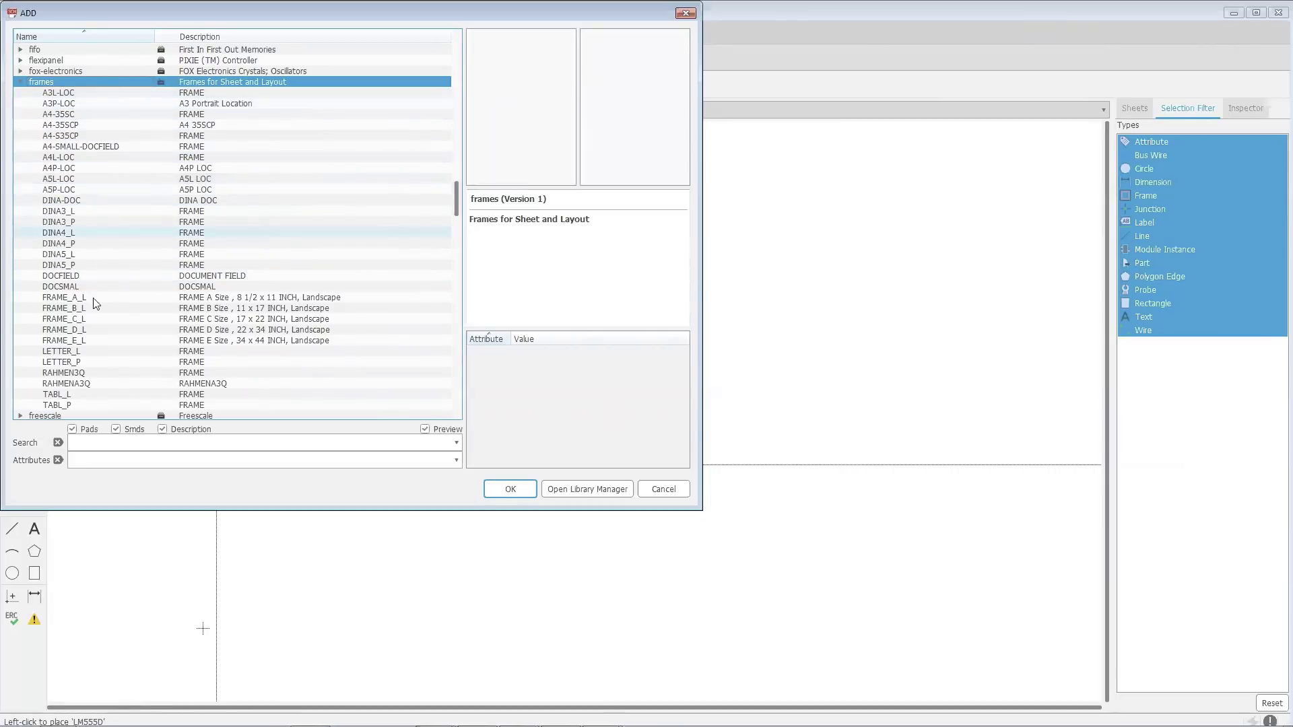
click(92, 351)
click(510, 490)
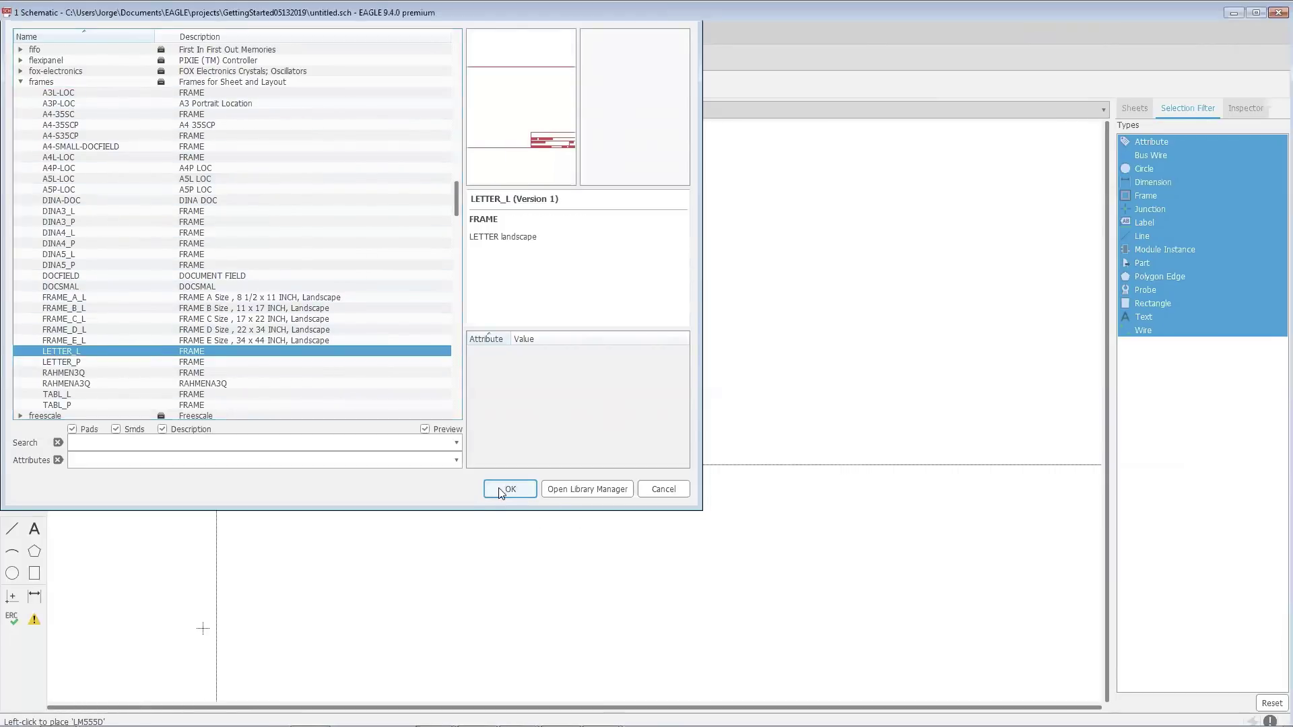
click(203, 628)
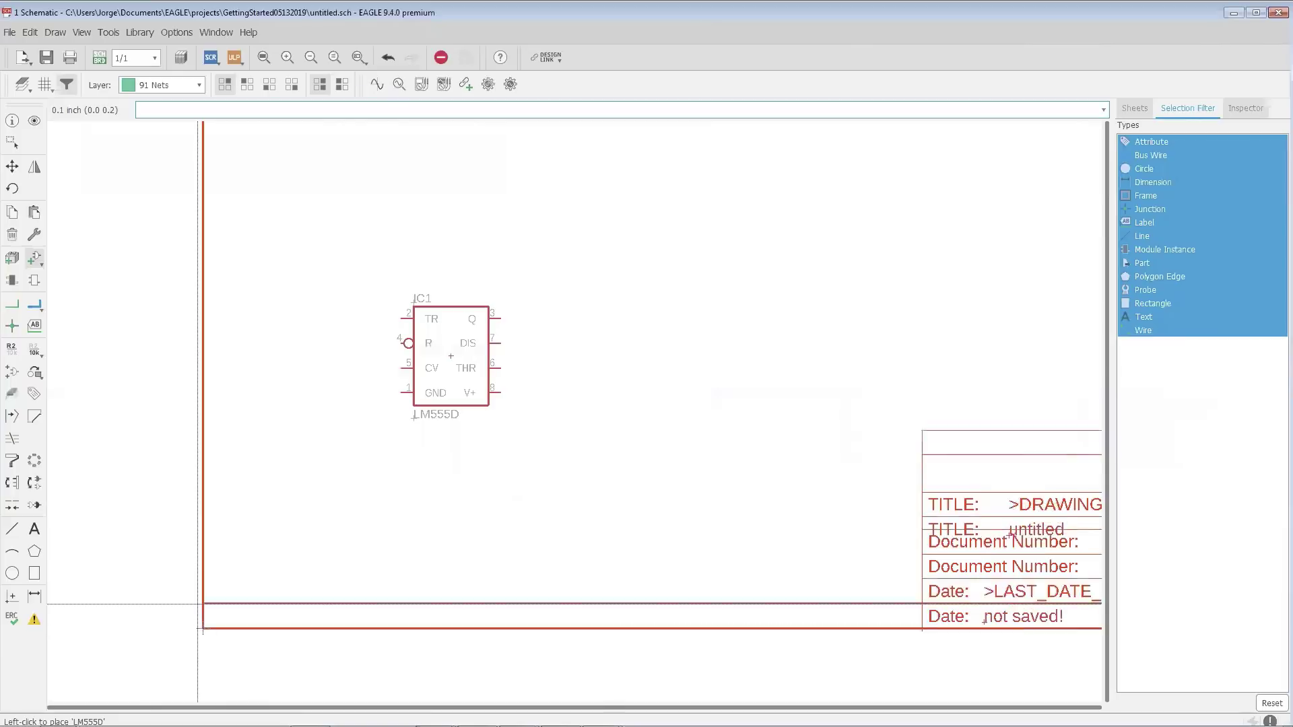
key(Escape)
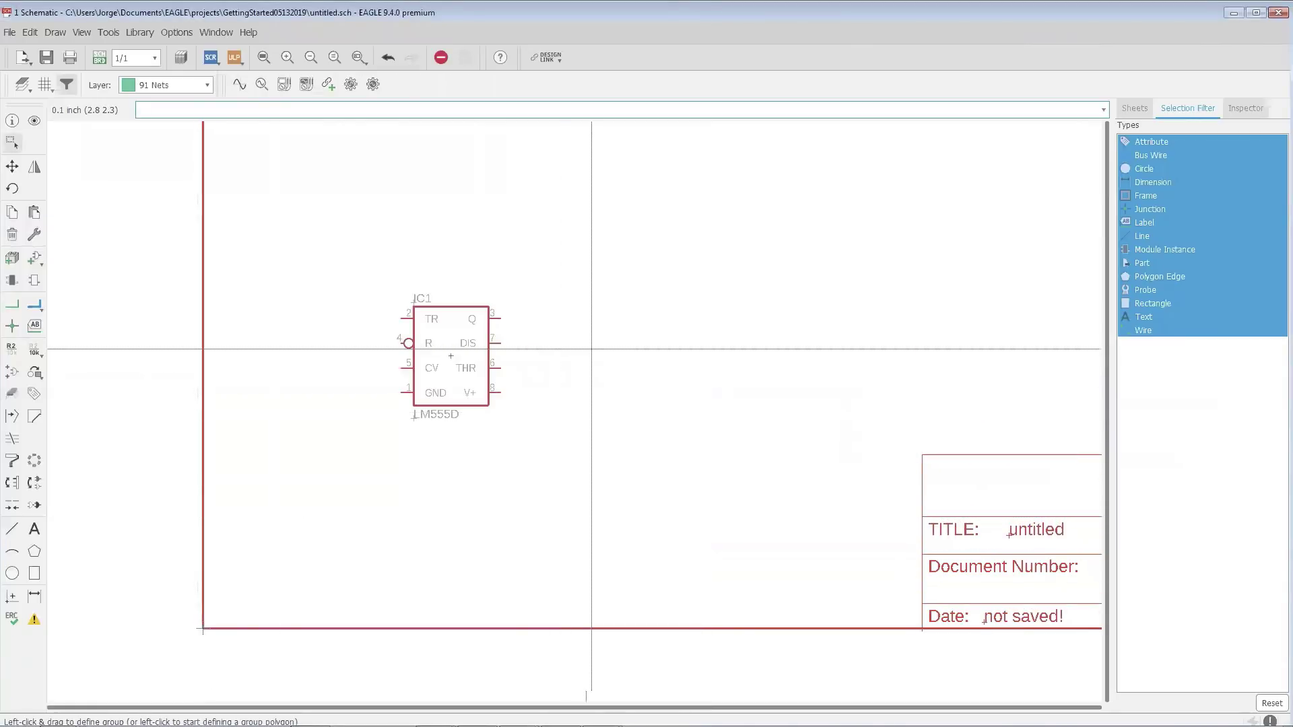
- Group the LM555D timer and move it toward the middle of the sheet, rotated 180° and mirrored
middle_drag(519, 425, 500, 452)
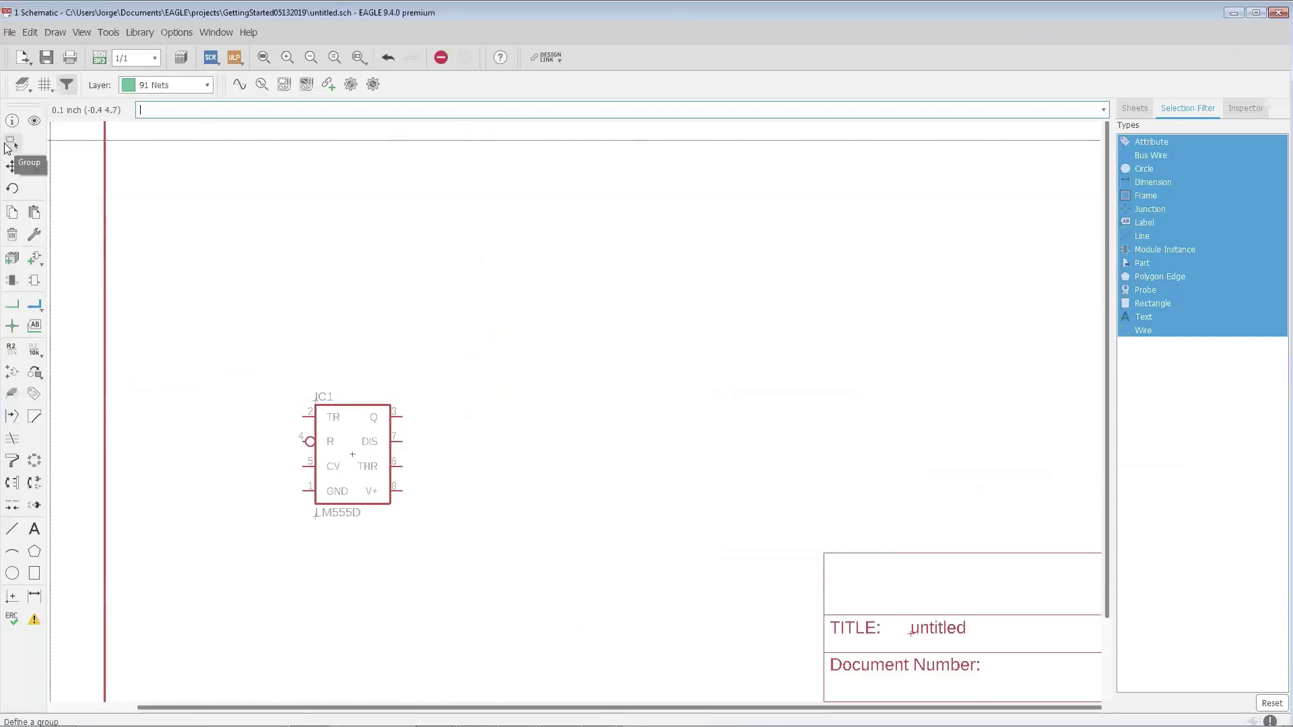
click(31, 163)
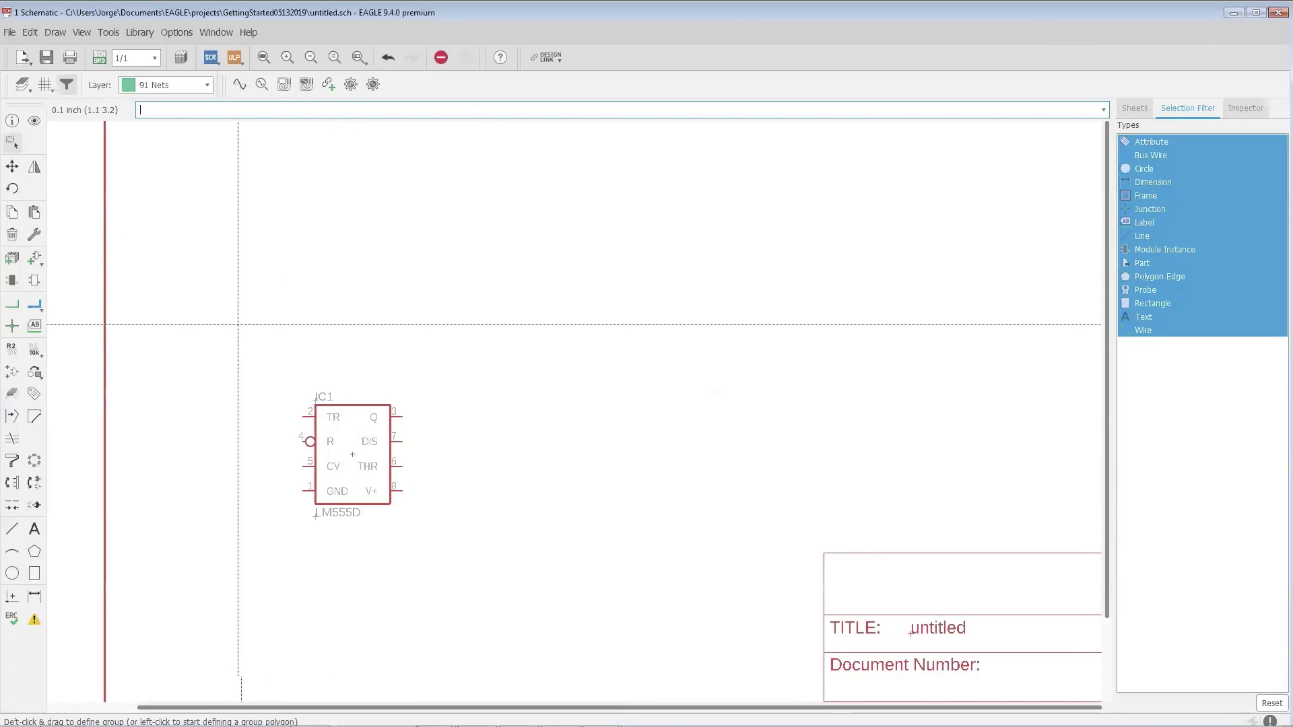
drag(237, 324, 510, 589)
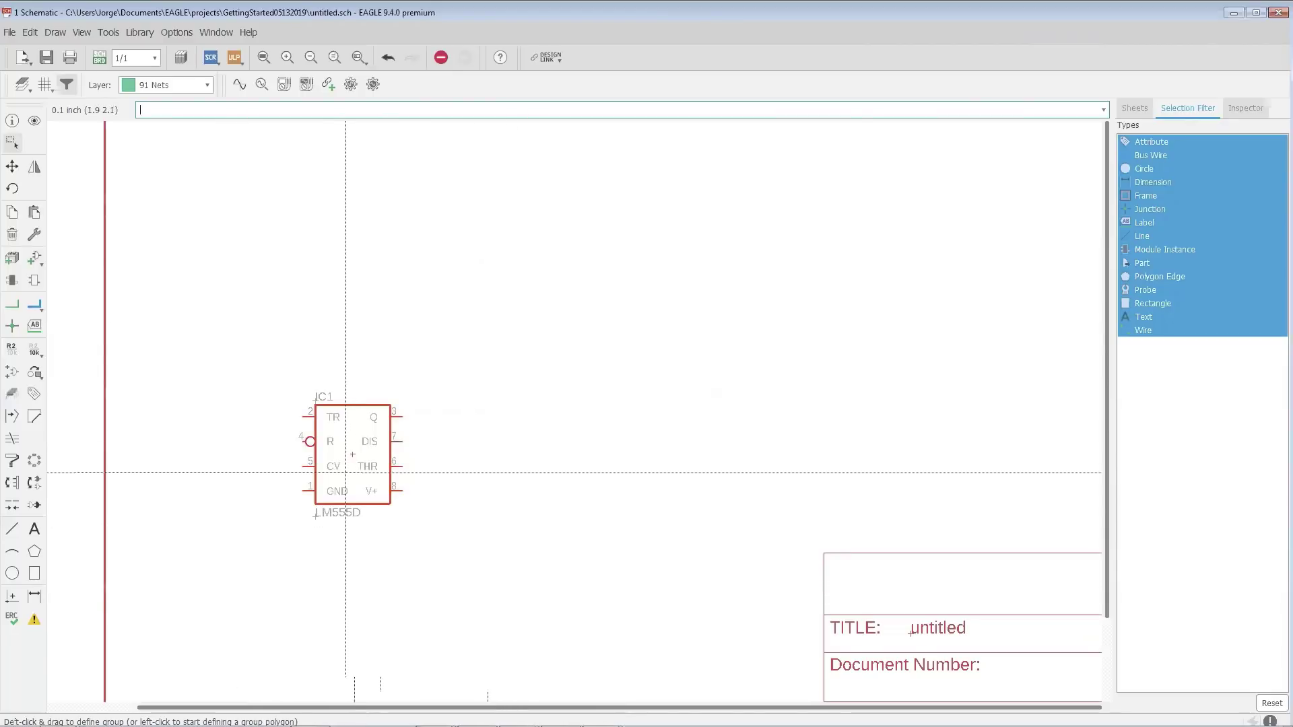
click(353, 454)
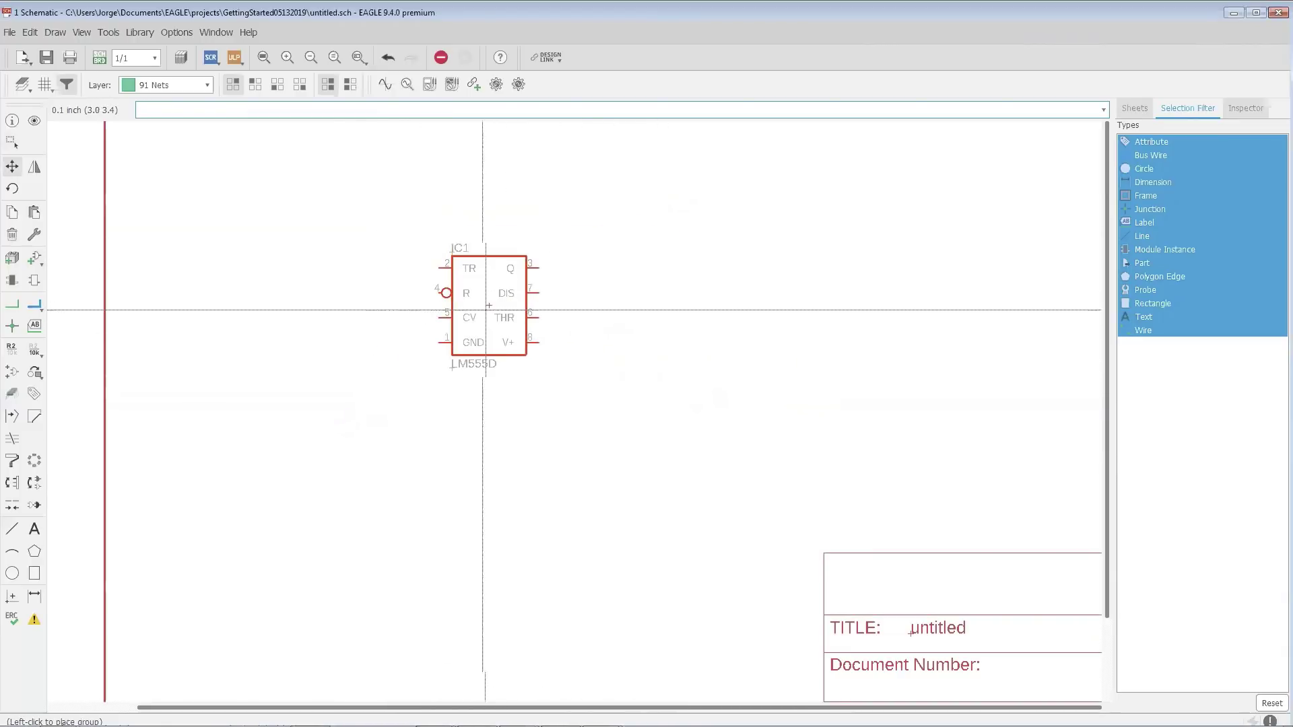
right_click(485, 311)
right_click(487, 311)
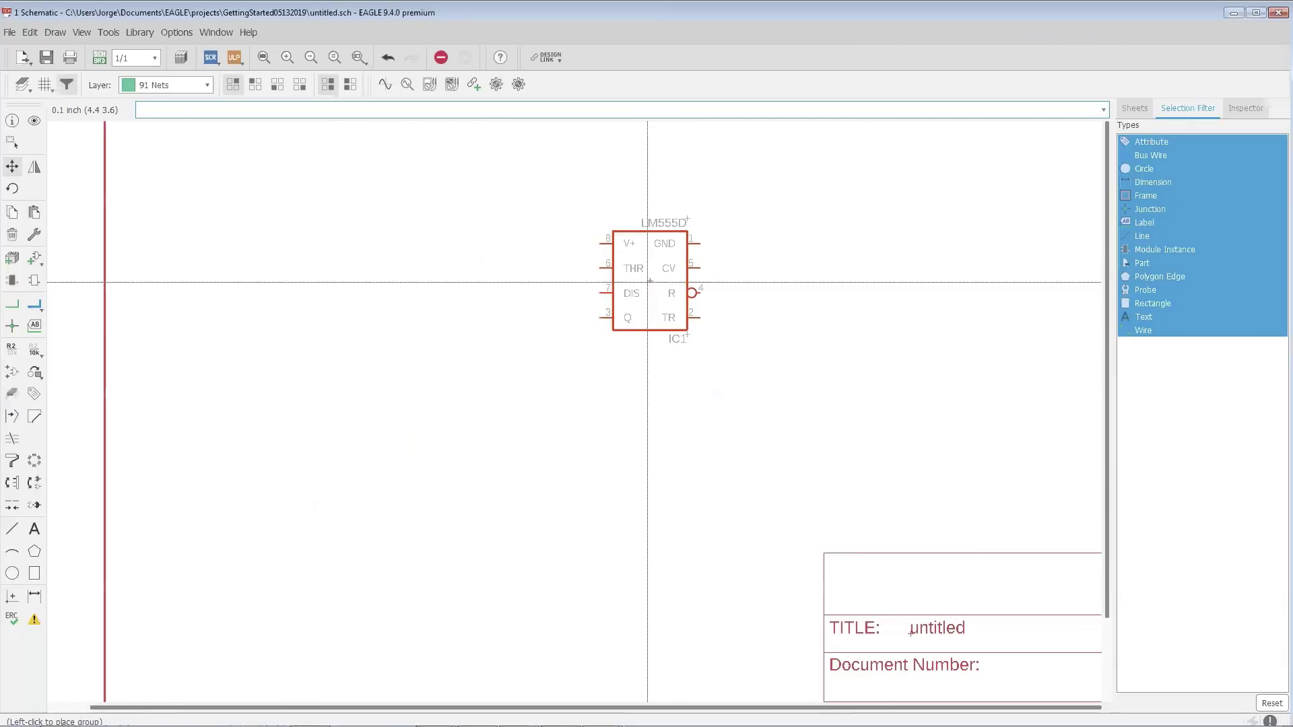
scroll(648, 282, down, 1)
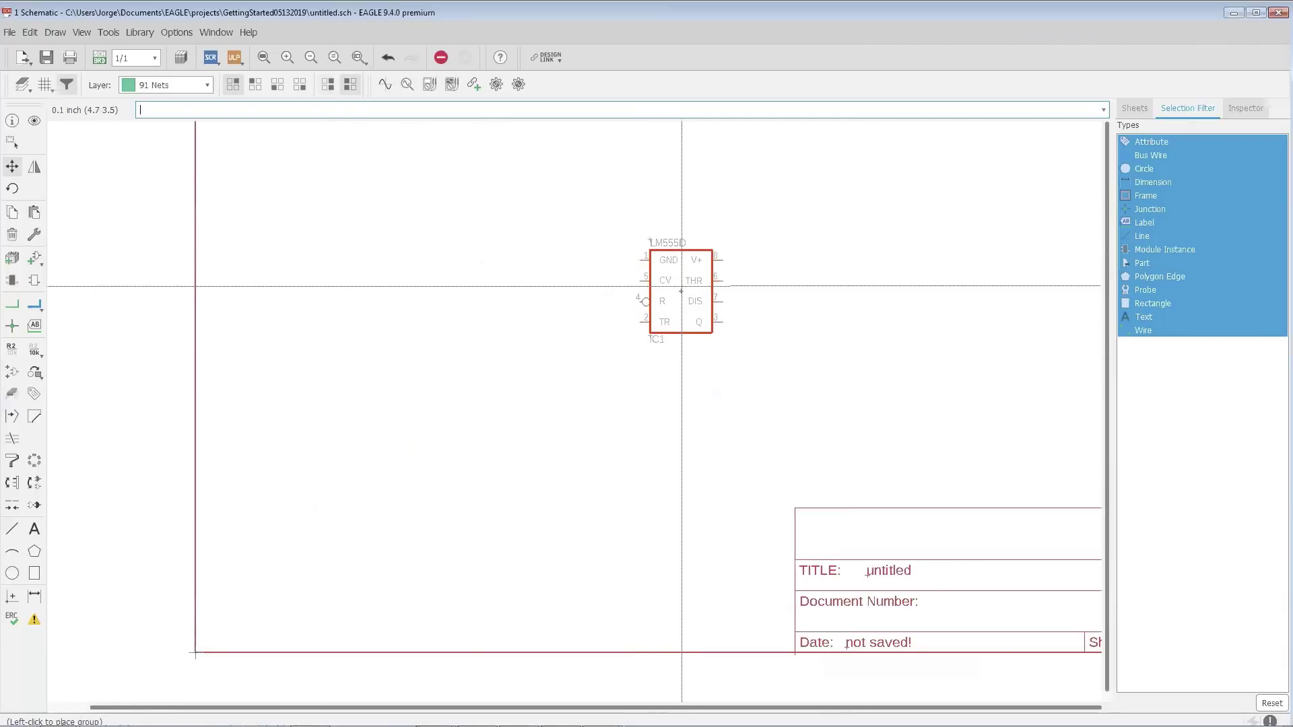
middle_click(621, 291)
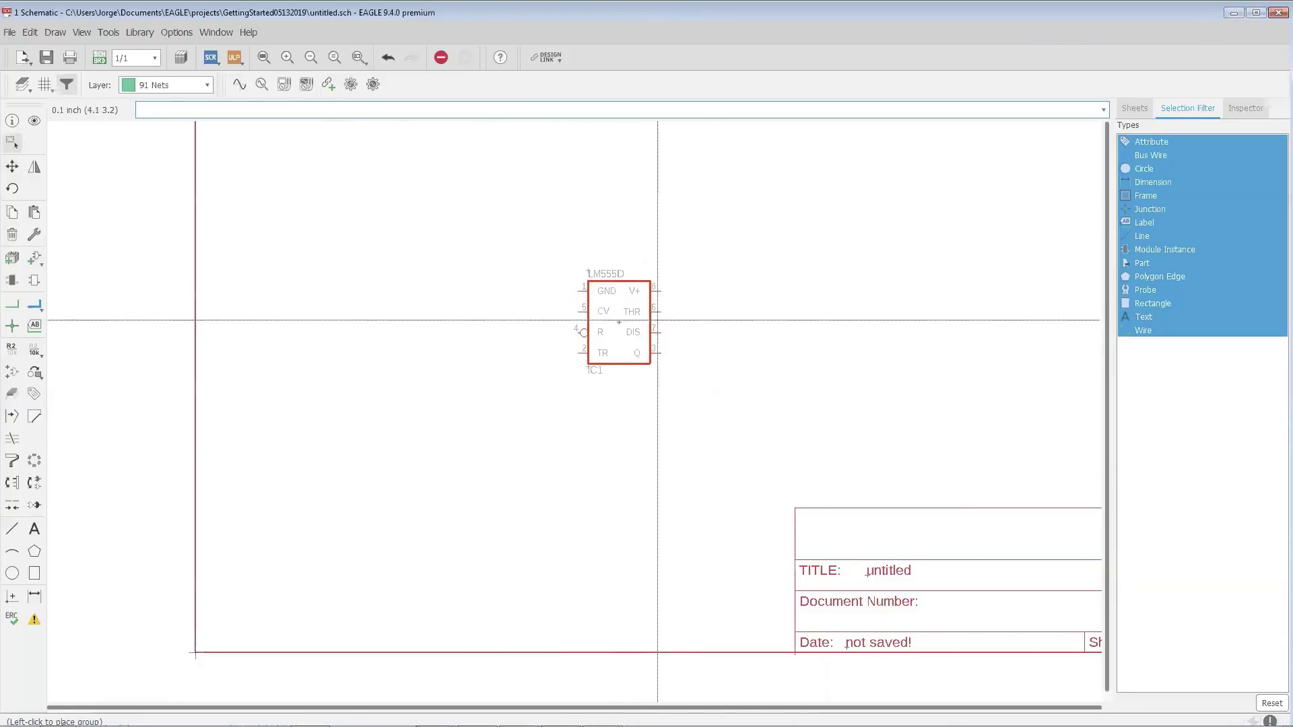
scroll(746, 300, up, 3)
scroll(731, 303, down, 5)
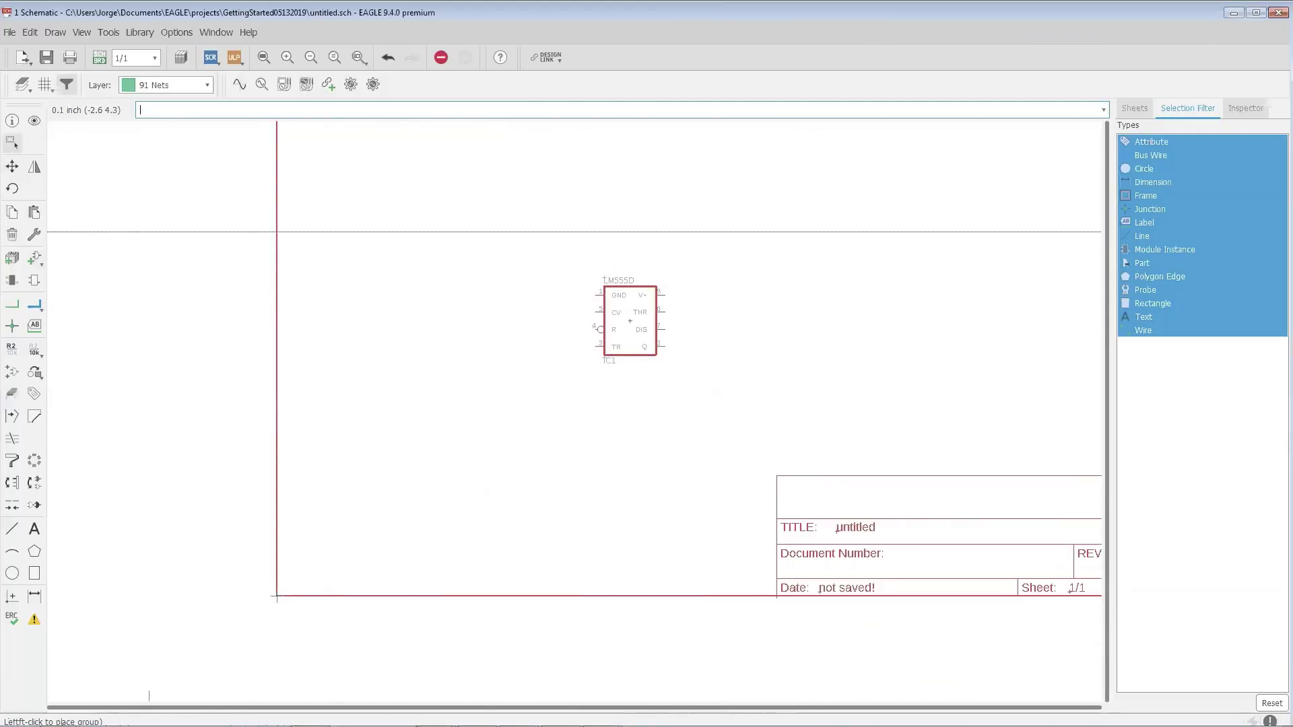
- Choose the R-US_R0805 American-symbol resistor from the rcl library for placement
click(35, 261)
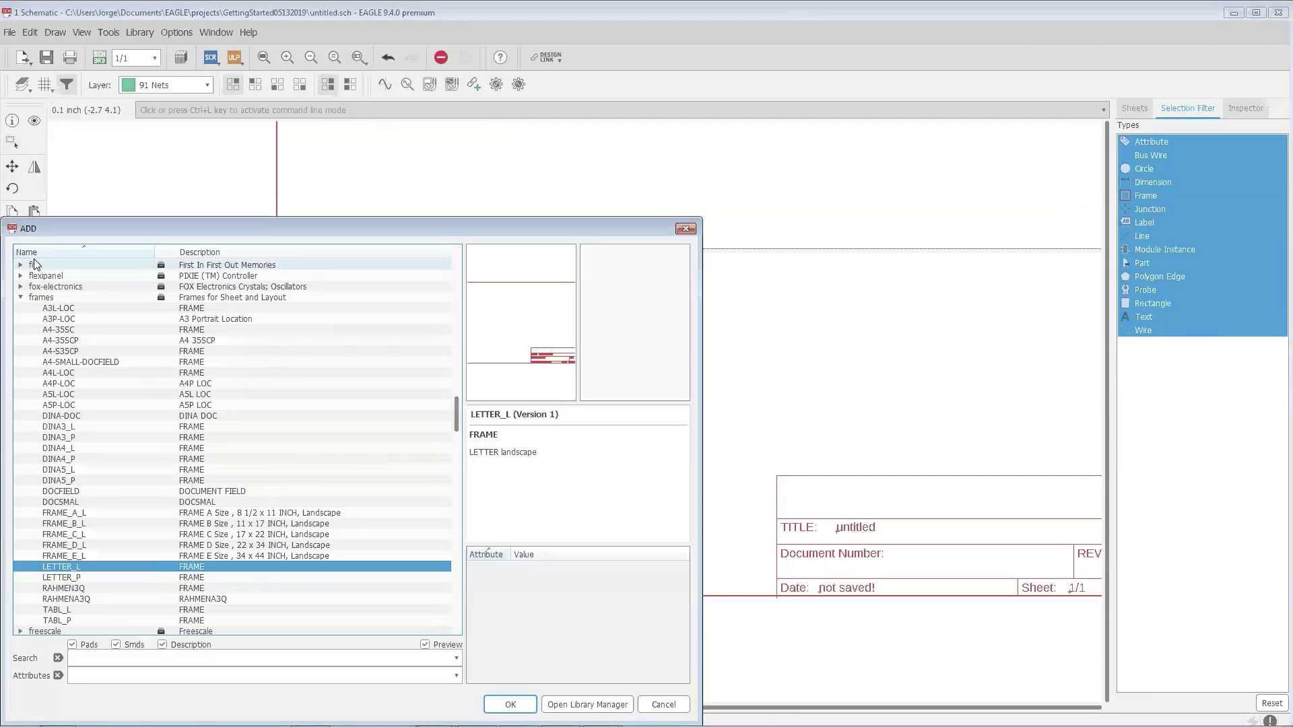
click(21, 297)
scroll(45, 317, down, 8)
scroll(45, 315, down, 20)
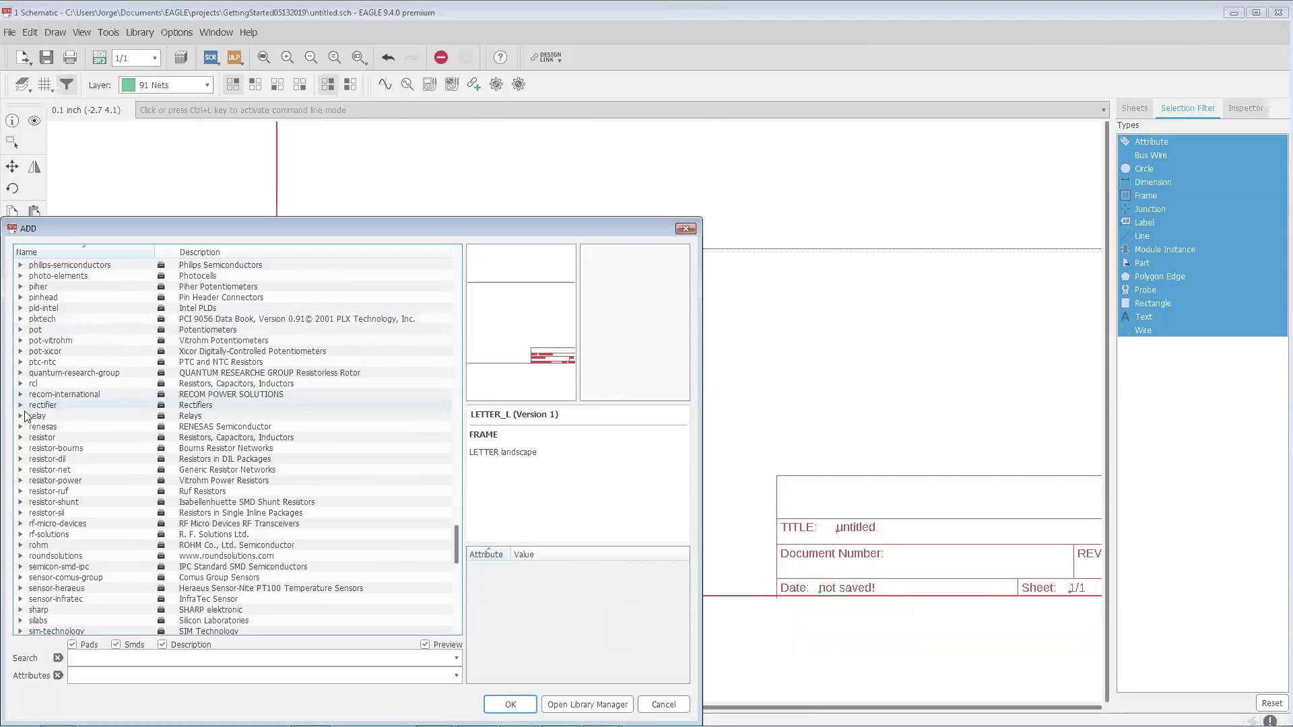
double_click(71, 382)
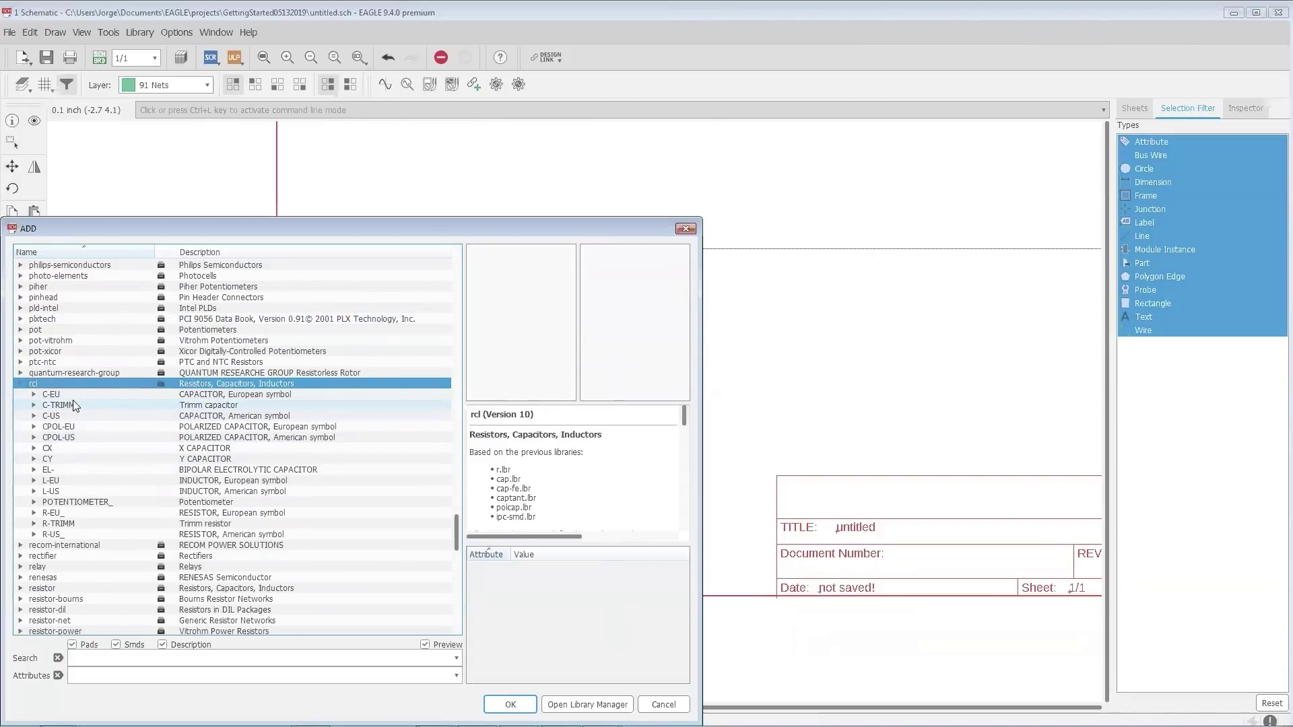
double_click(42, 535)
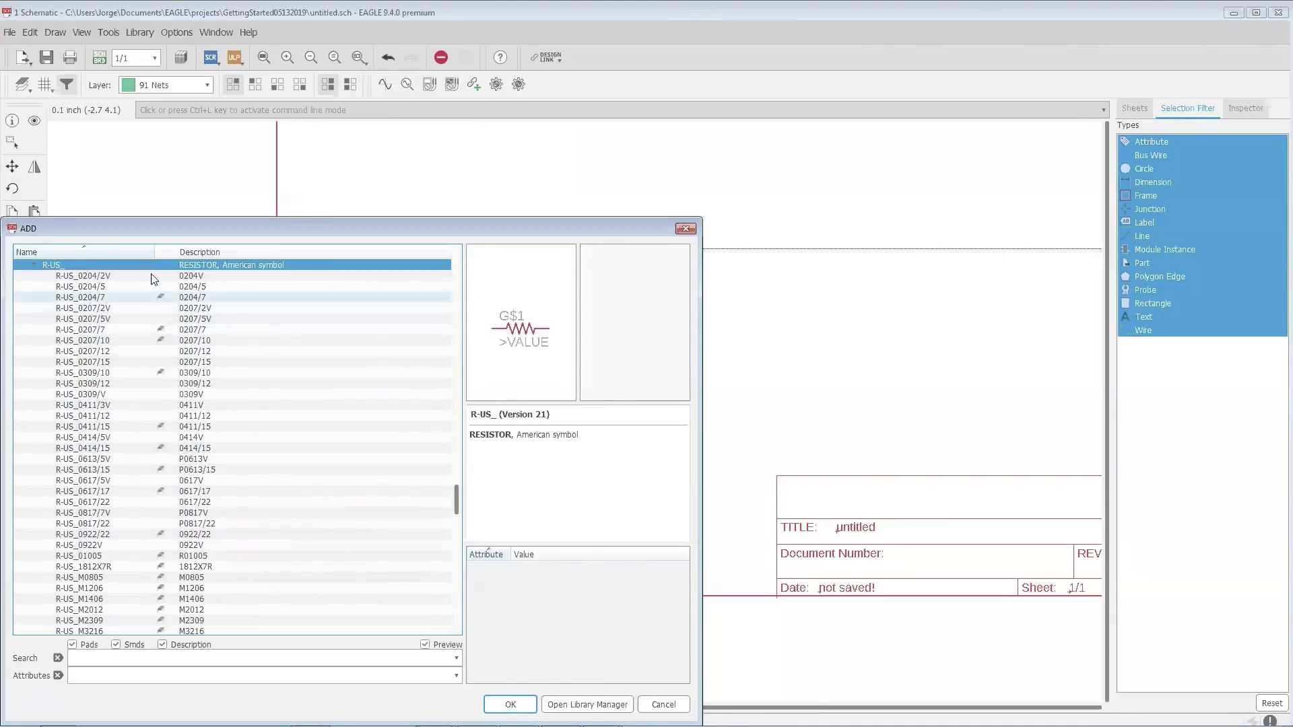
scroll(243, 415, down, 4)
scroll(183, 404, down, 5)
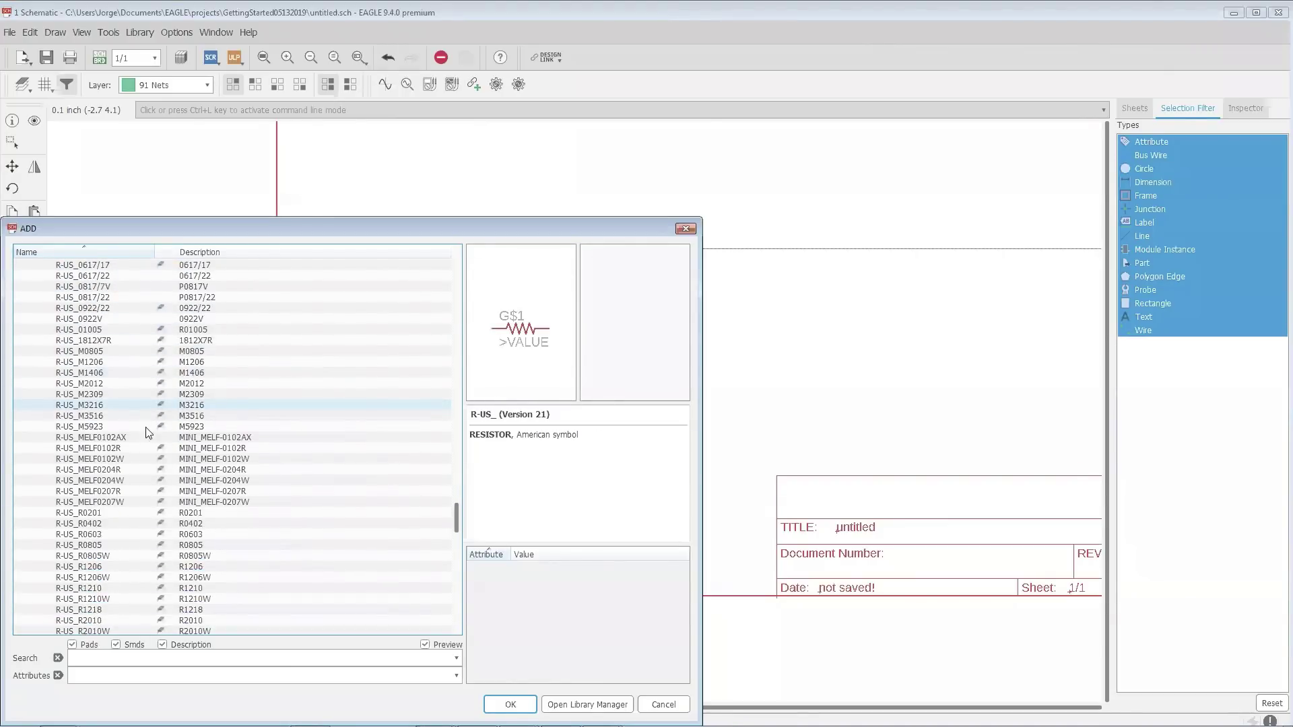
click(85, 481)
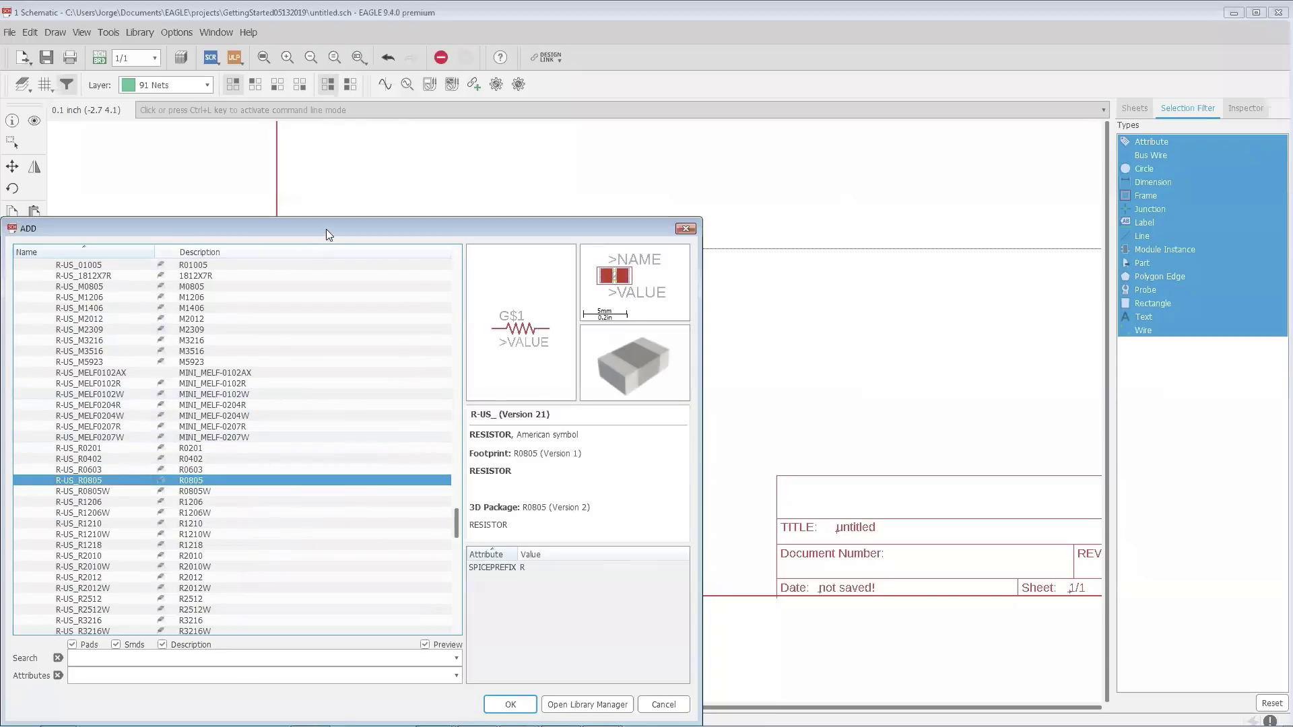
drag(326, 229, 334, 107)
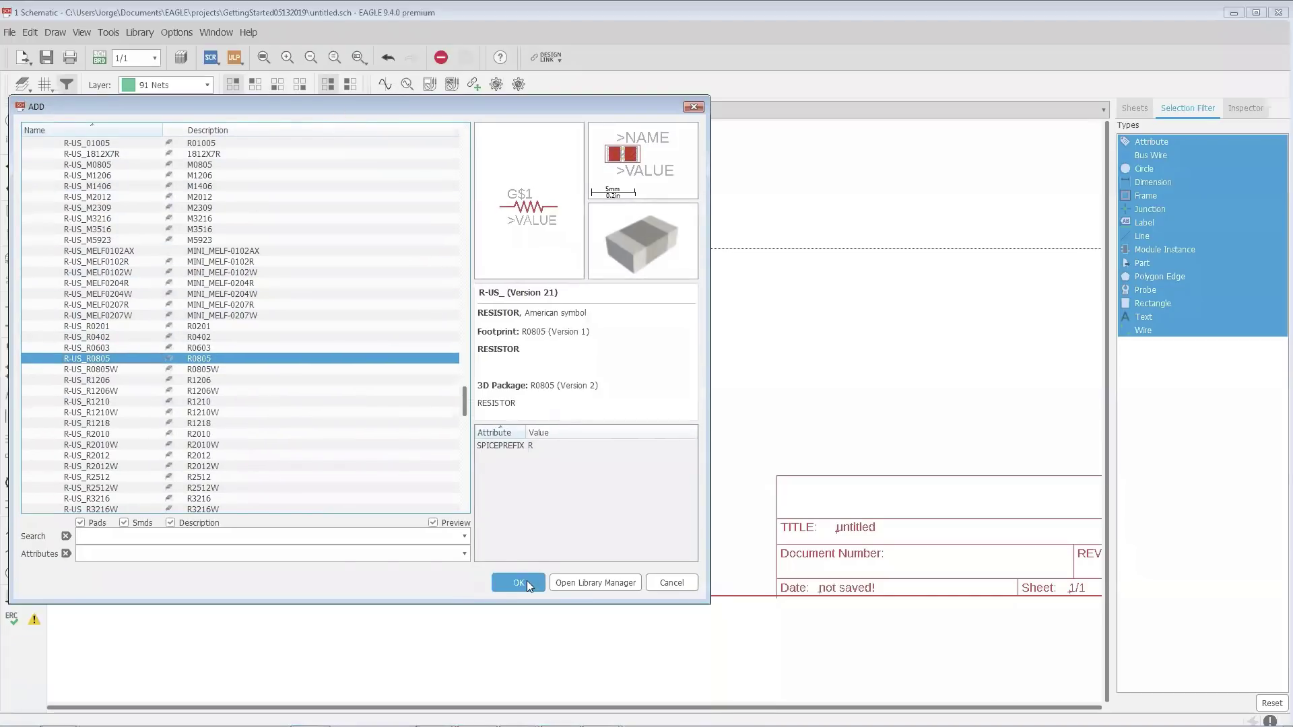
click(518, 582)
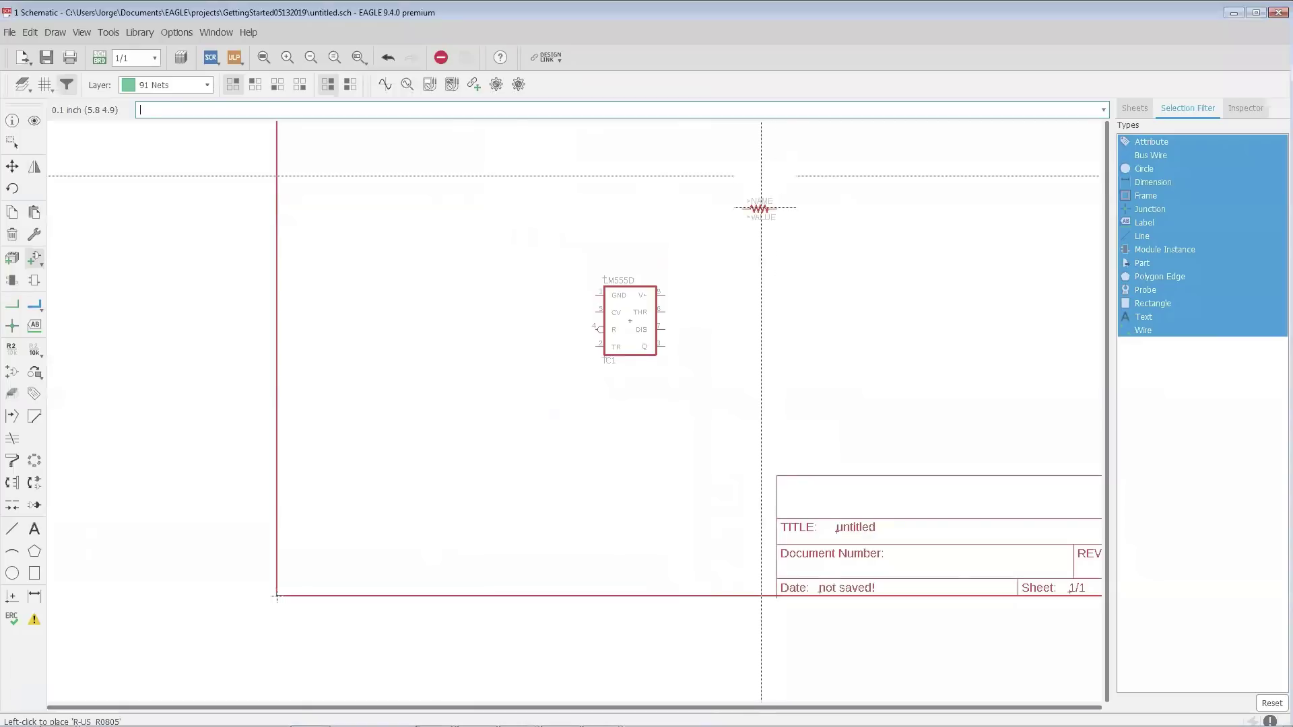
- Place three vertical R-US_R0805 resistors: one just below and right of the timer, and two stacked farther to its right
right_click(733, 269)
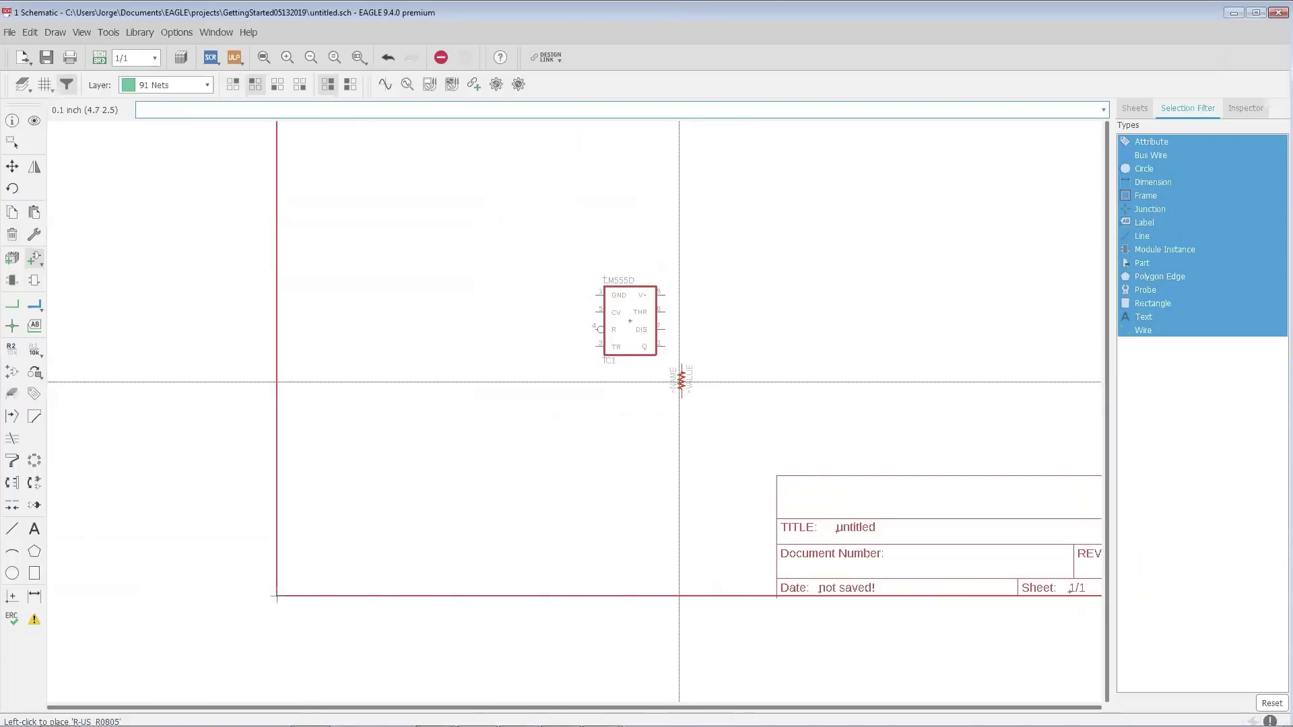
click(682, 383)
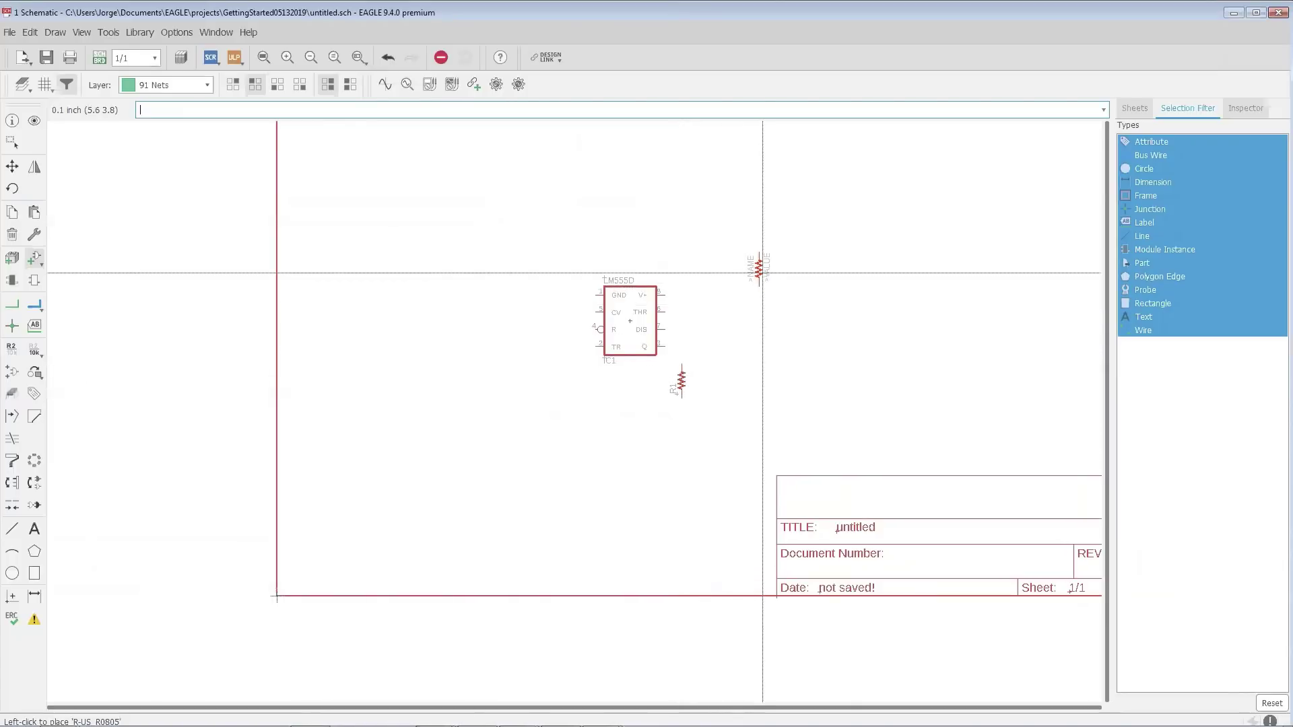
click(763, 273)
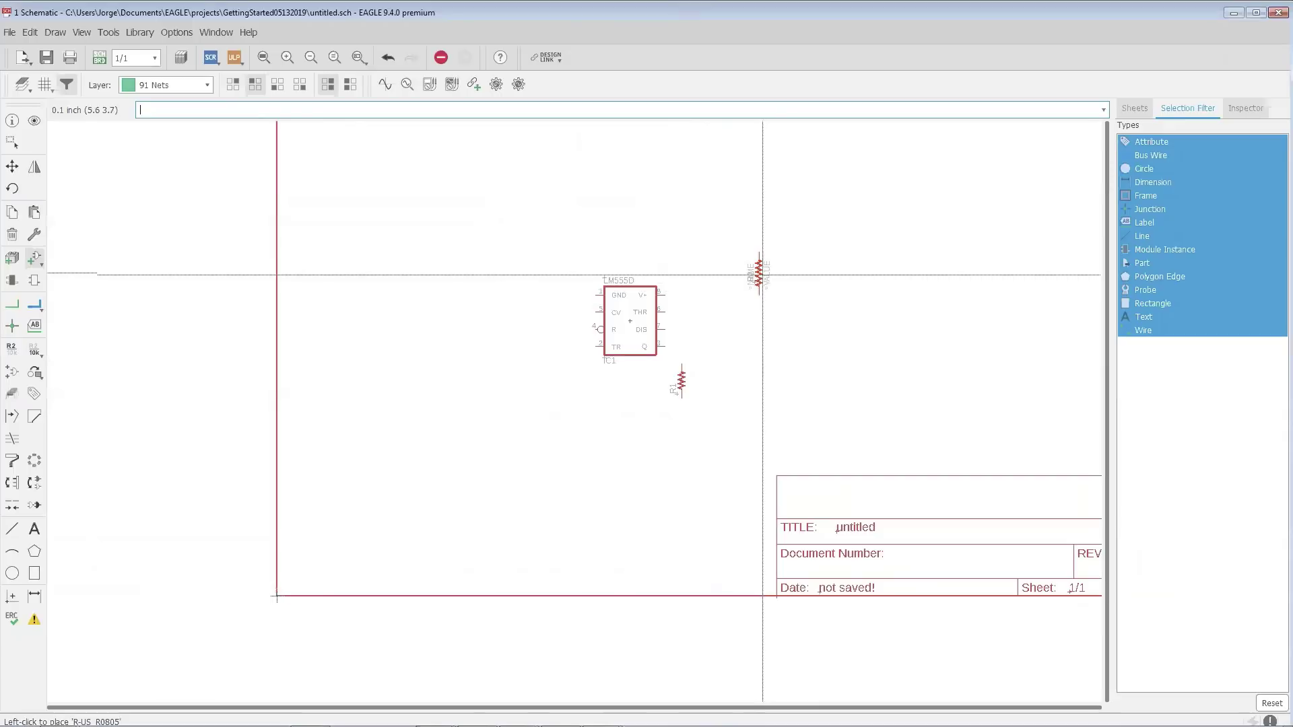
click(757, 326)
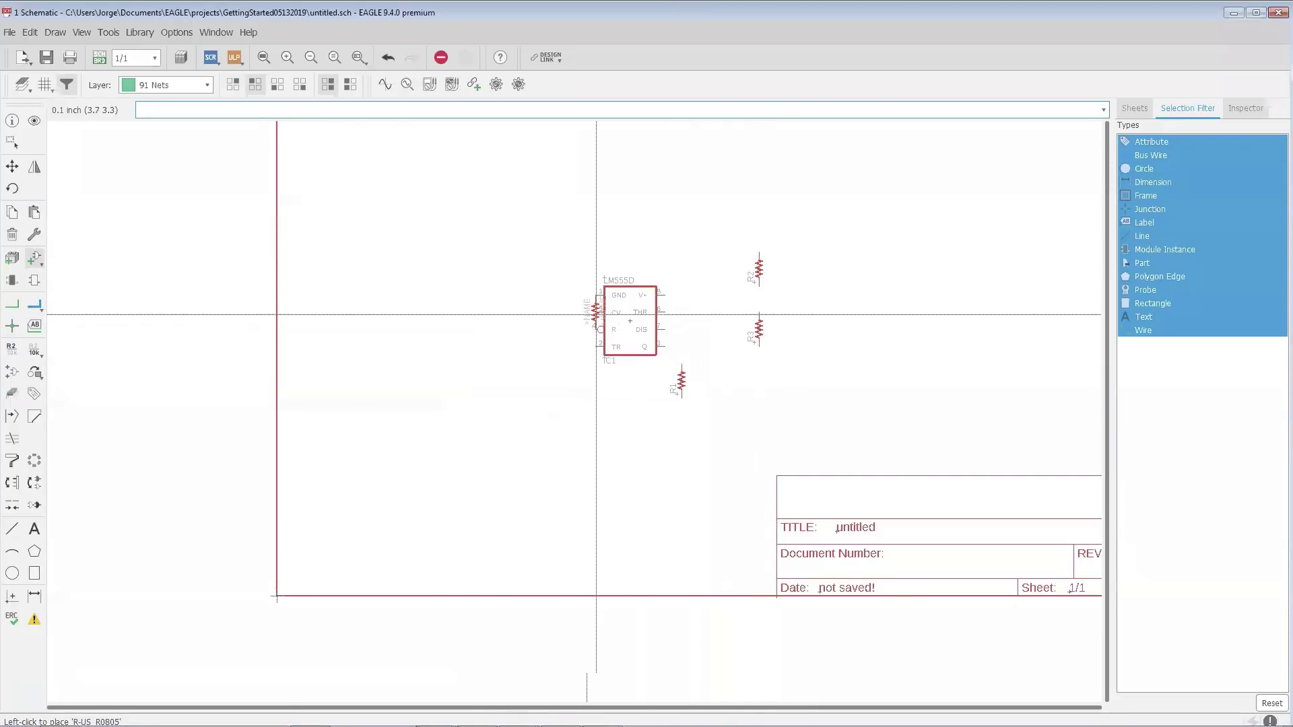
key(Escape)
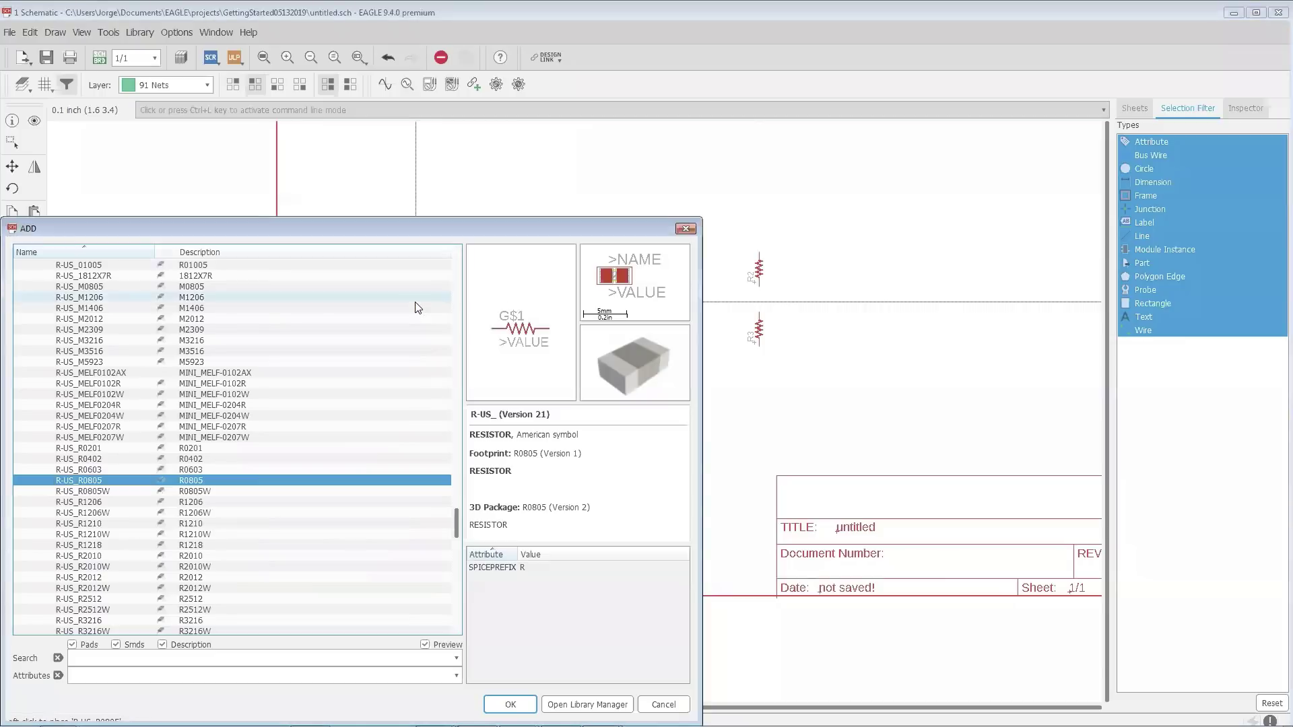
- Choose the C-USC0805 capacitor from the C-US group of the rcl library for placement
scroll(222, 374, up, 10)
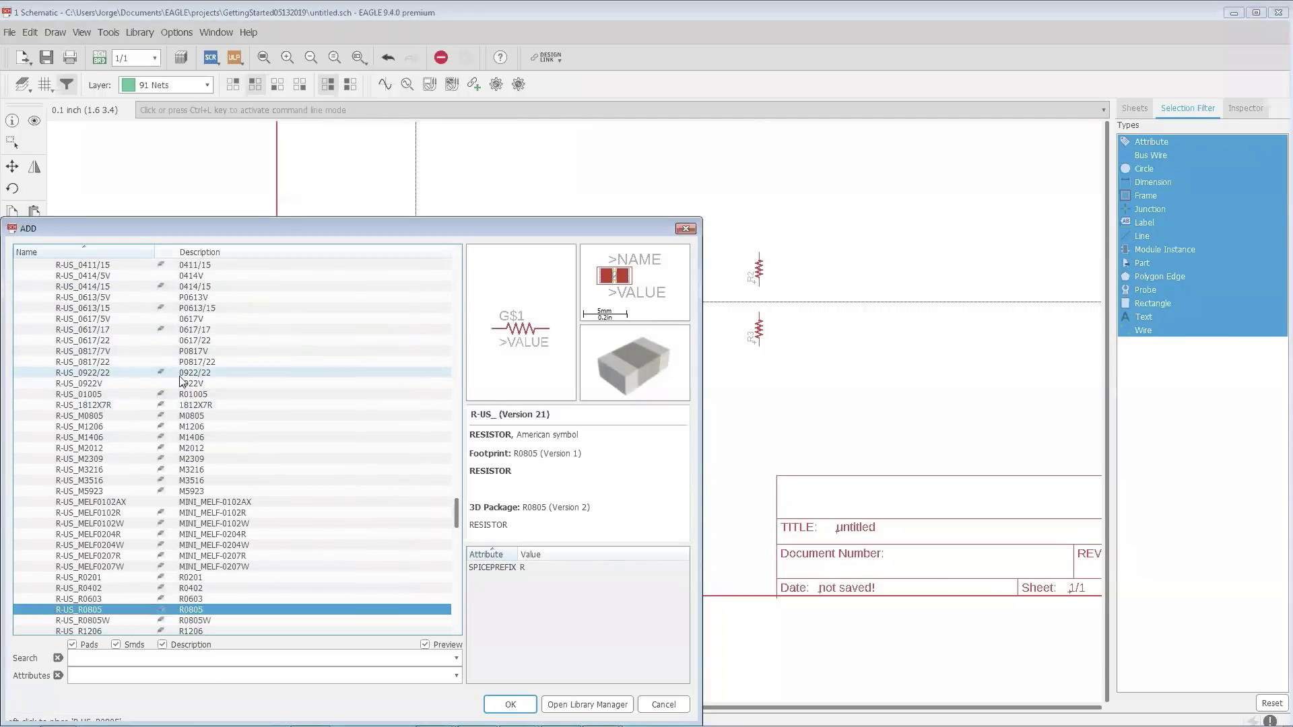
click(34, 298)
scroll(59, 347, up, 4)
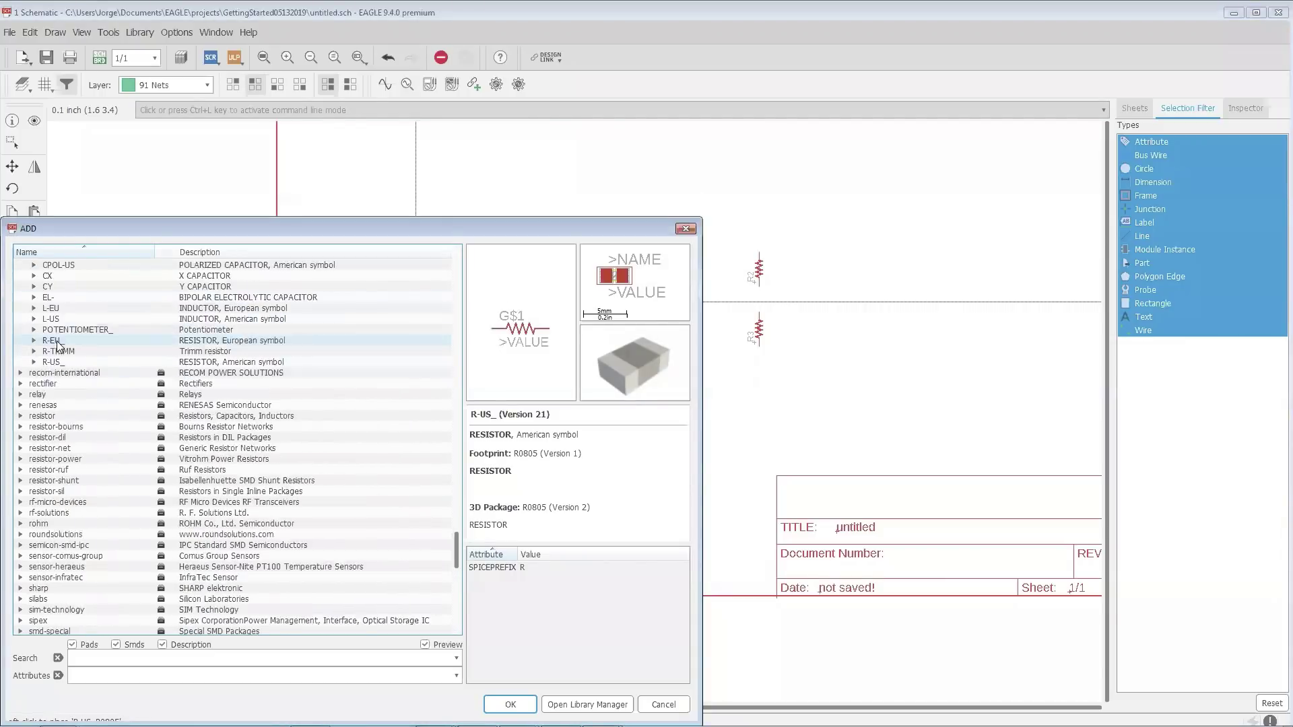
scroll(62, 357, up, 2)
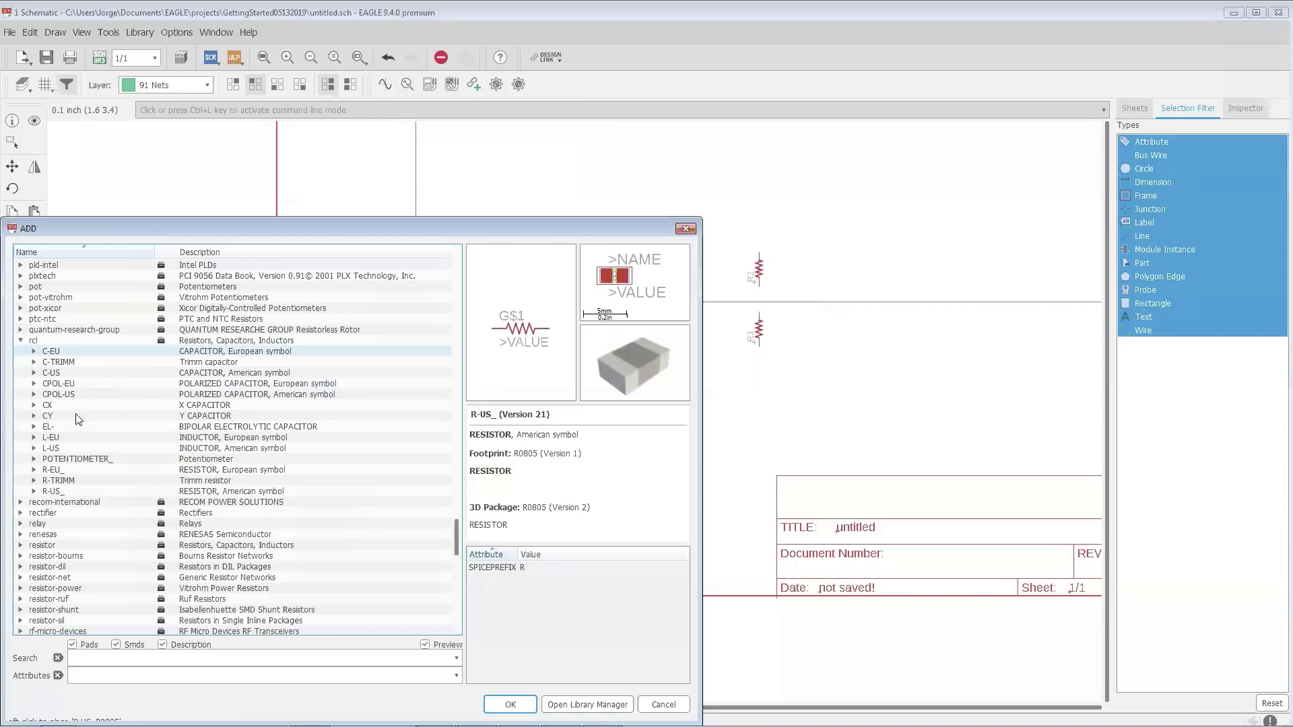
click(34, 374)
scroll(148, 403, down, 15)
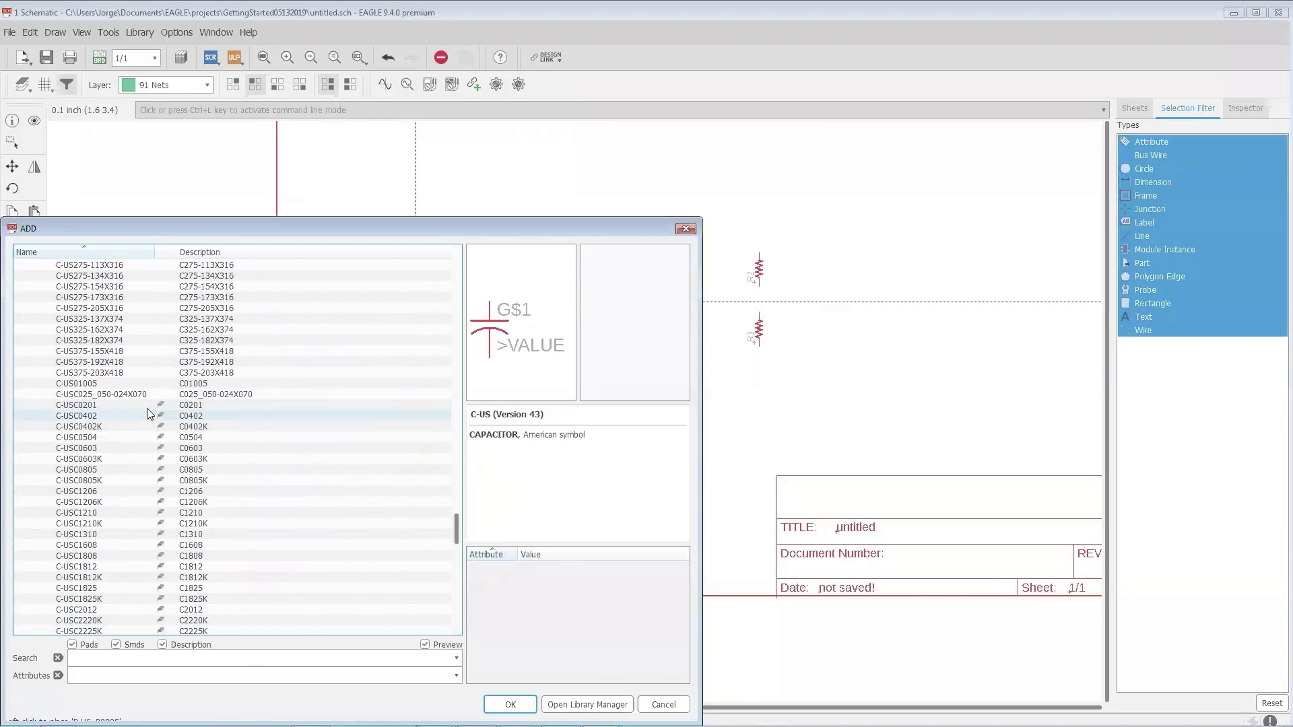
click(174, 471)
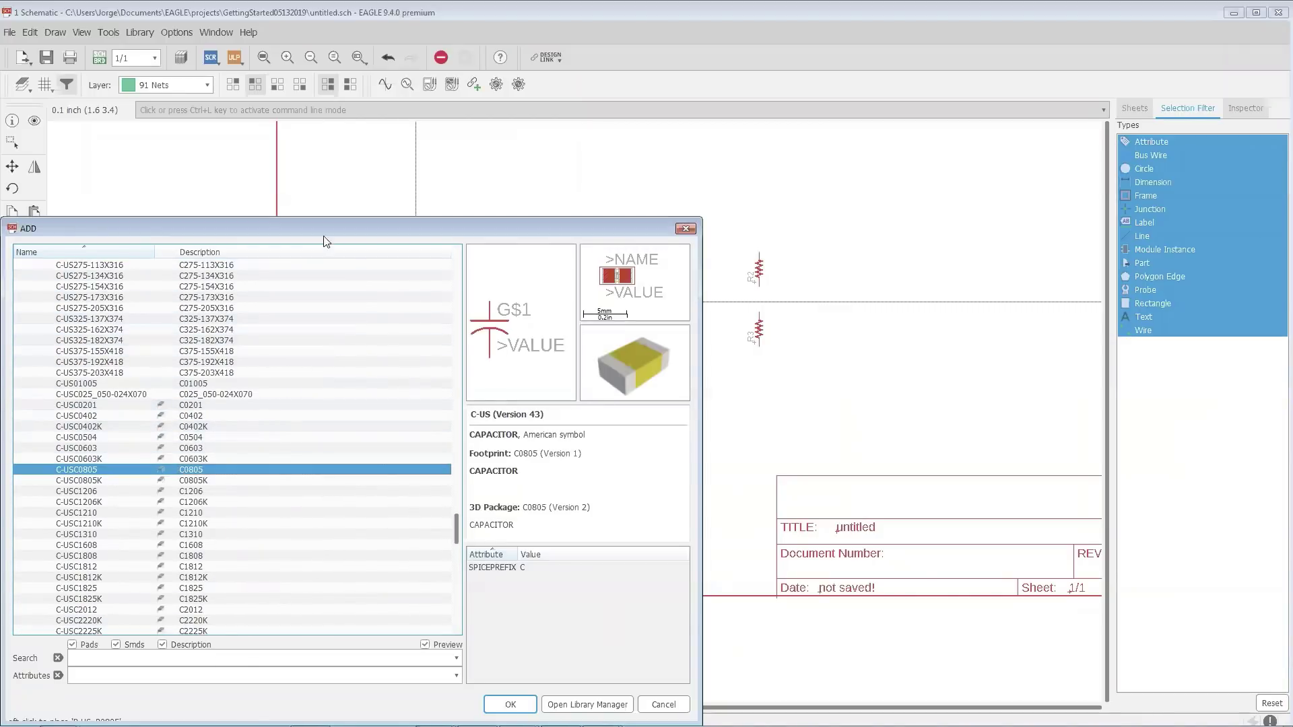
drag(326, 226, 365, 122)
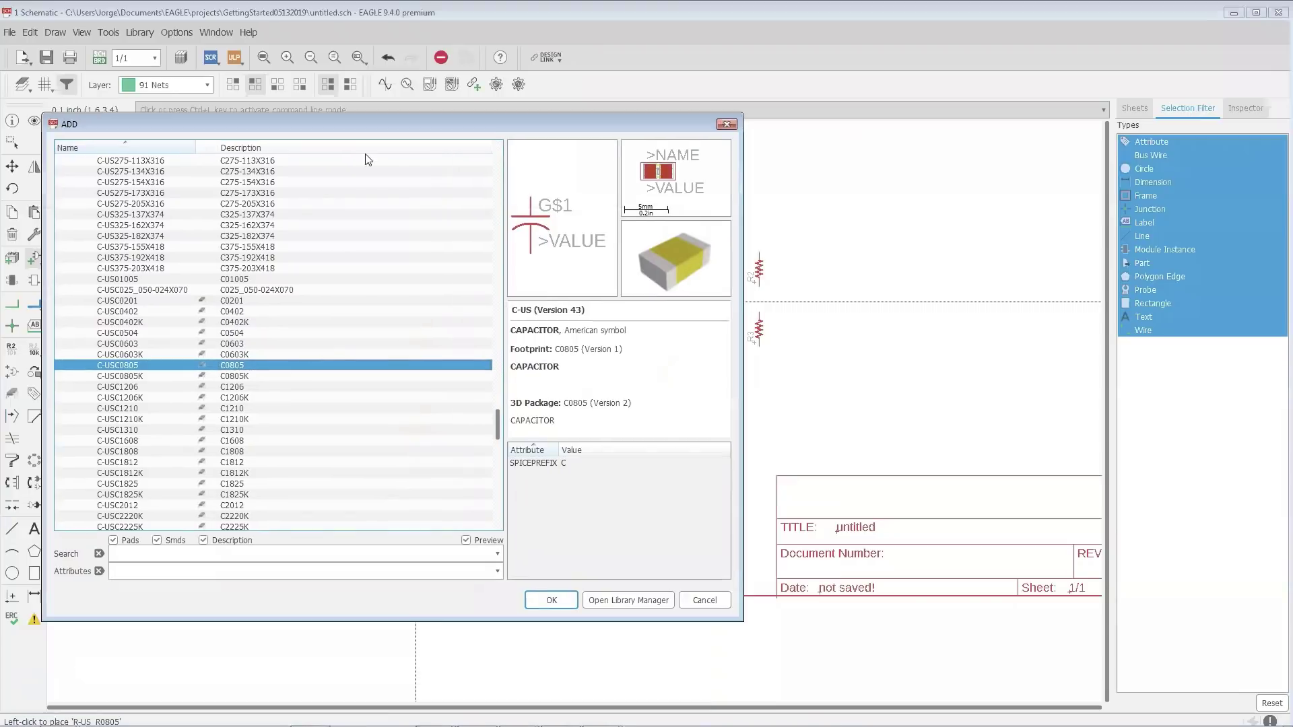
click(552, 601)
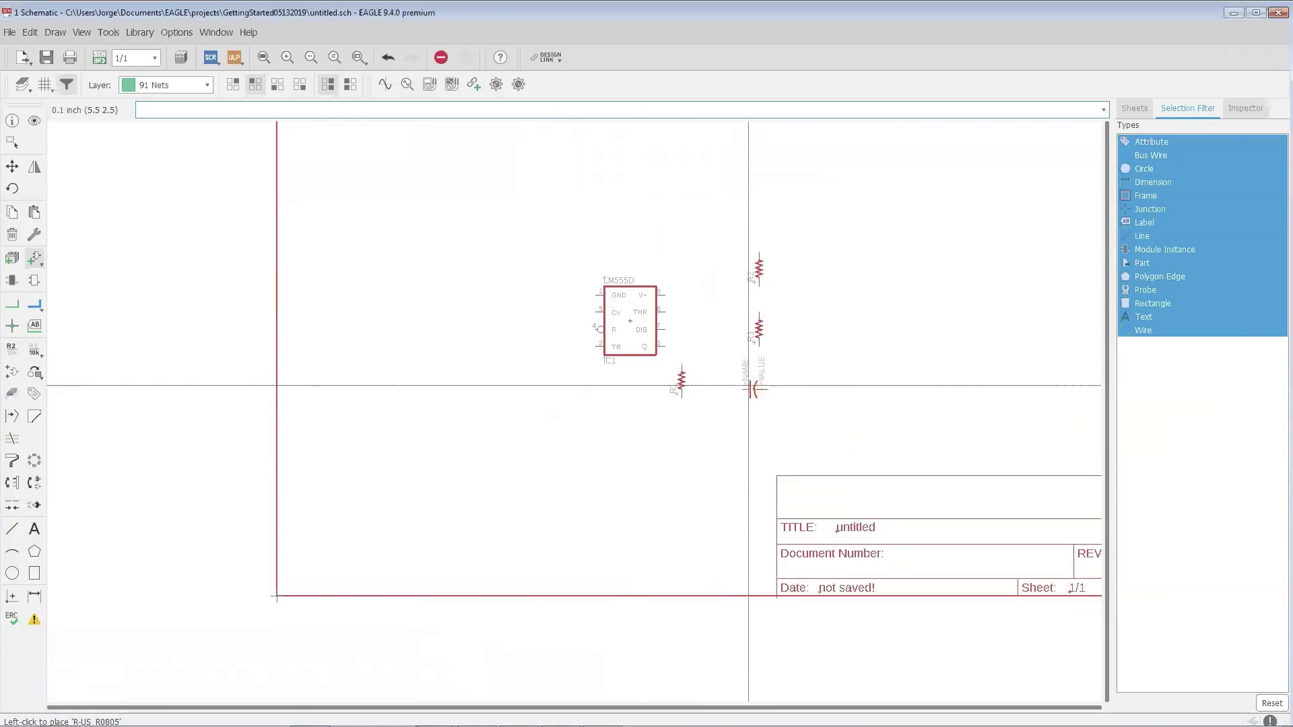
- Place three C-USC0805 capacitors: one upright below the stacked resistors, one rotated above the timer, and one rotated the opposite way left of it
right_click(748, 385)
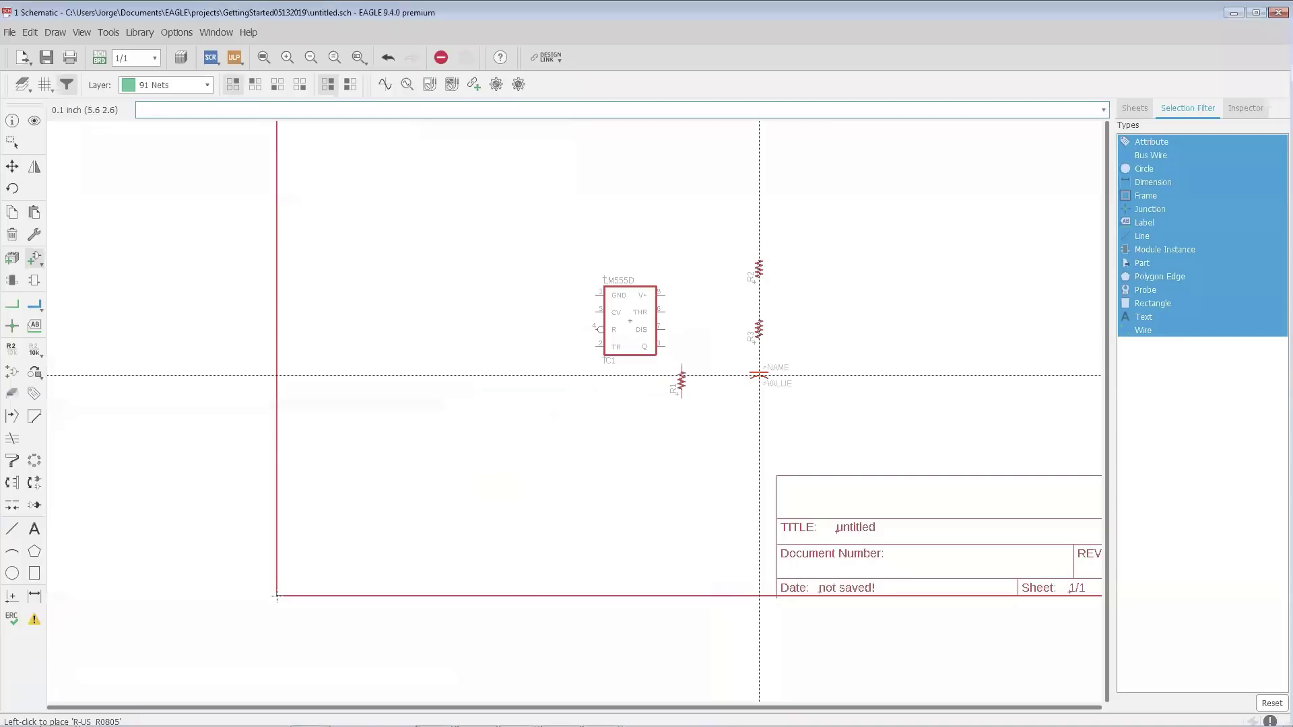
click(760, 373)
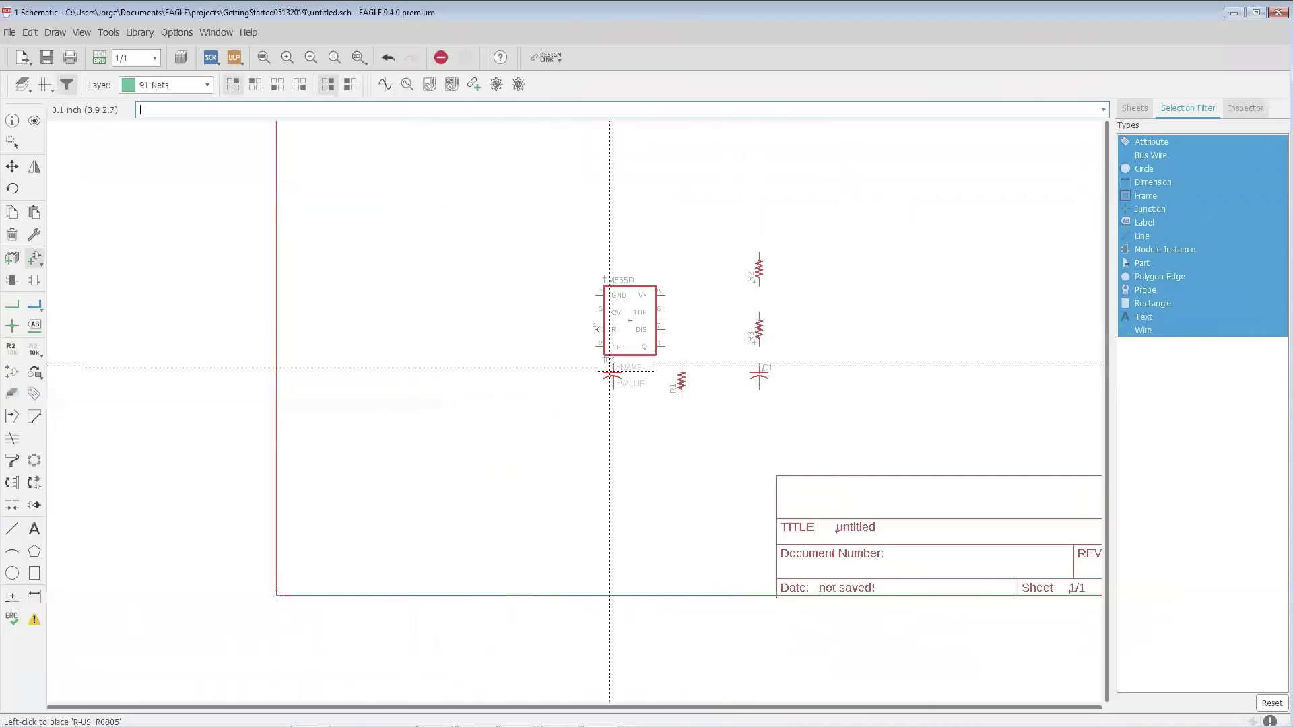
right_click(633, 248)
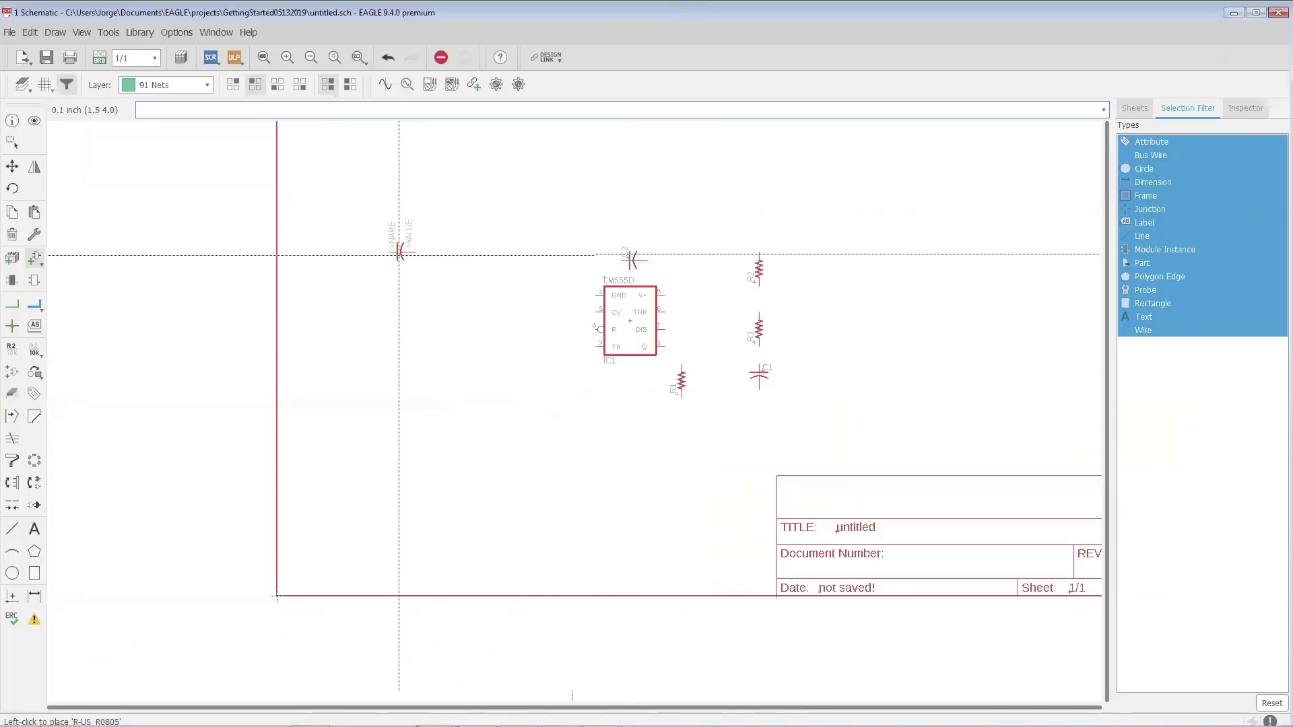
right_click(502, 314)
right_click(502, 314)
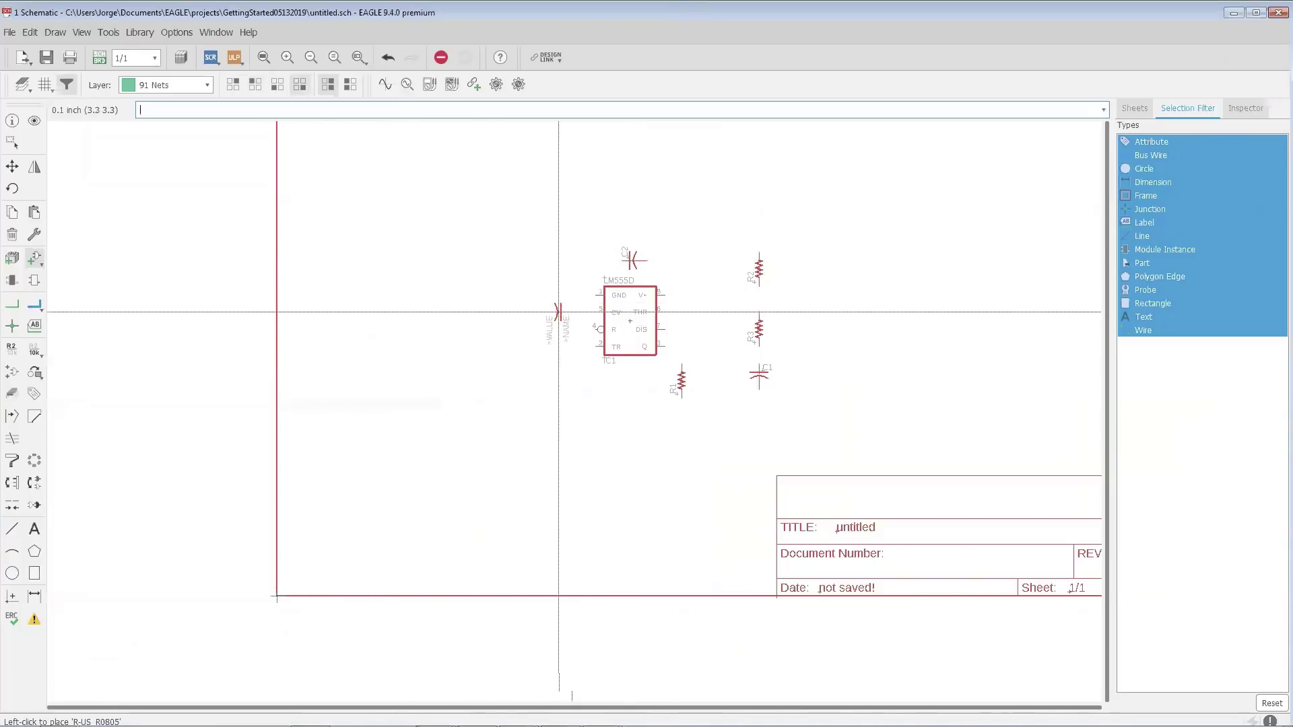
click(560, 312)
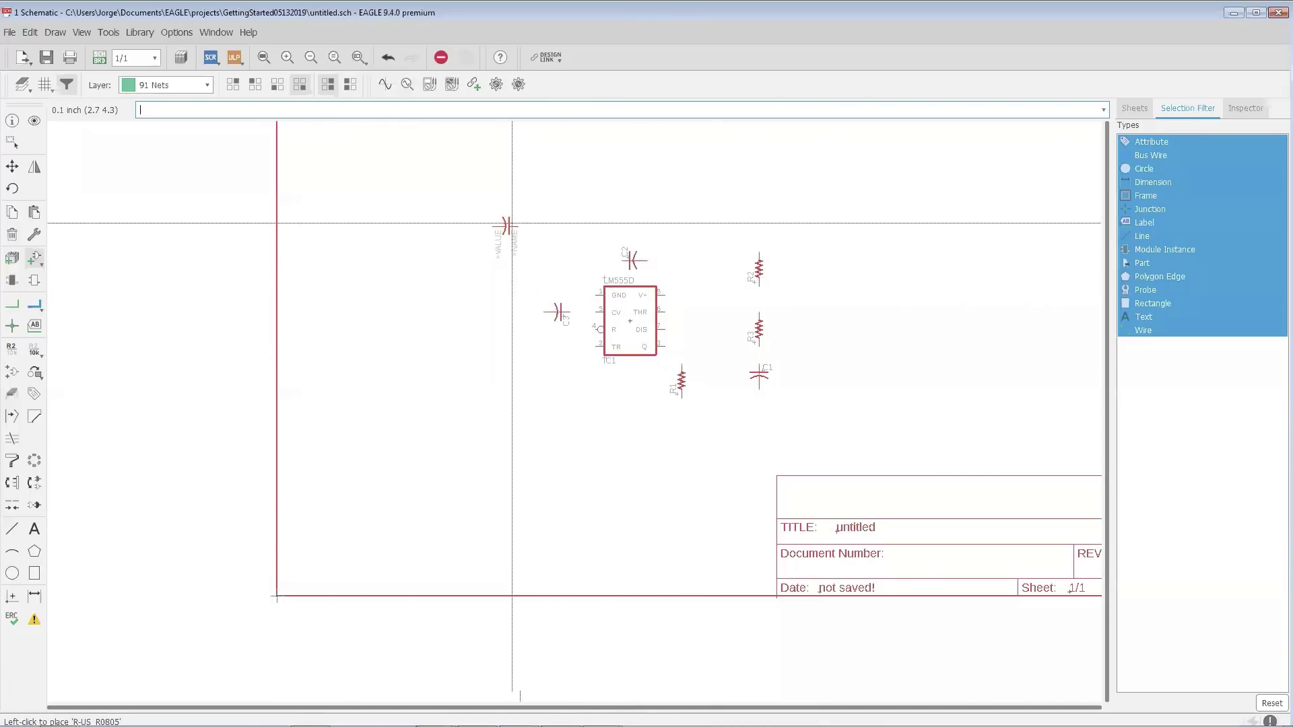
key(Escape)
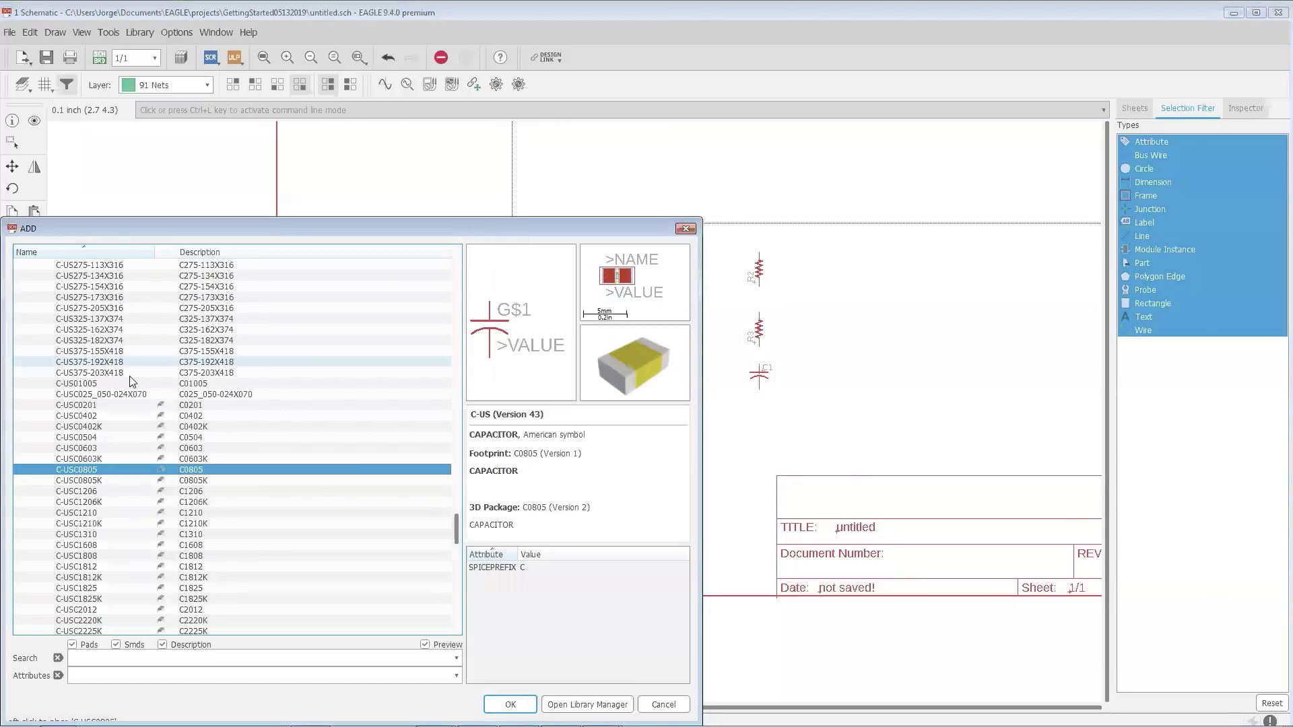
- Add an LED5MM from the LED group of the led library and place it upright directly below resistor R1
scroll(245, 369, up, 10)
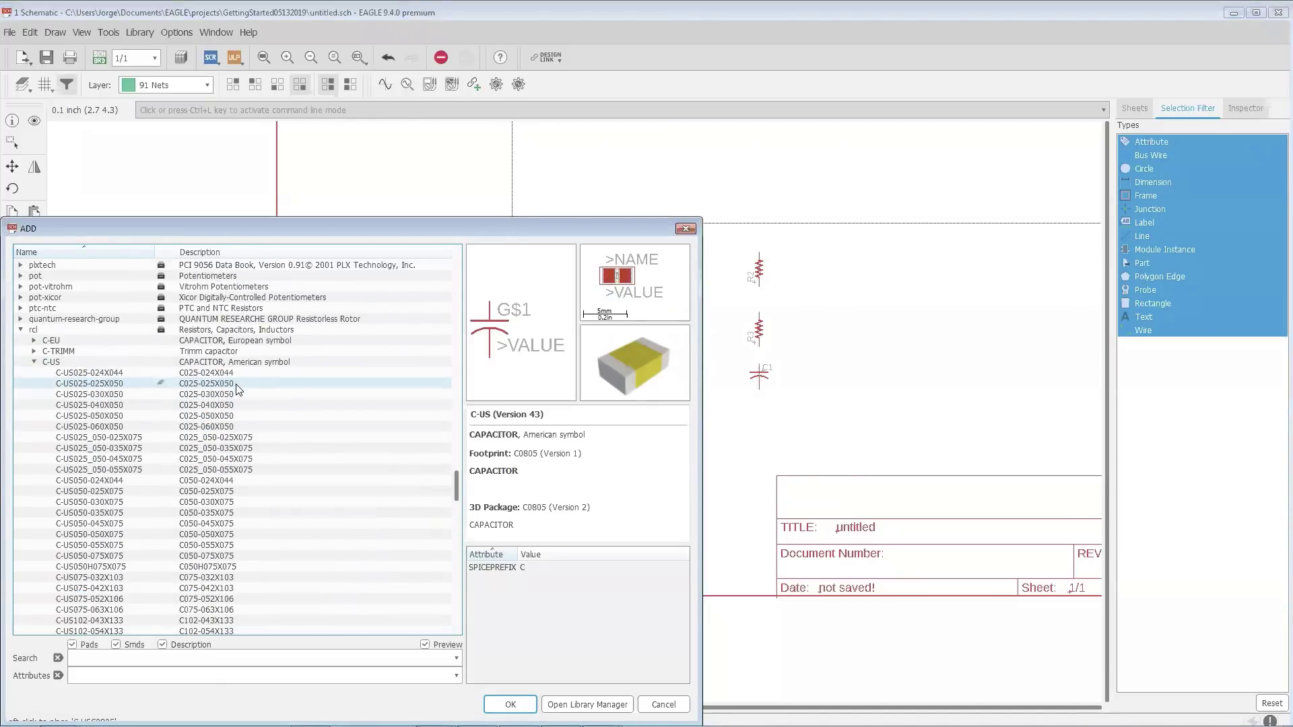
click(20, 330)
scroll(89, 416, up, 20)
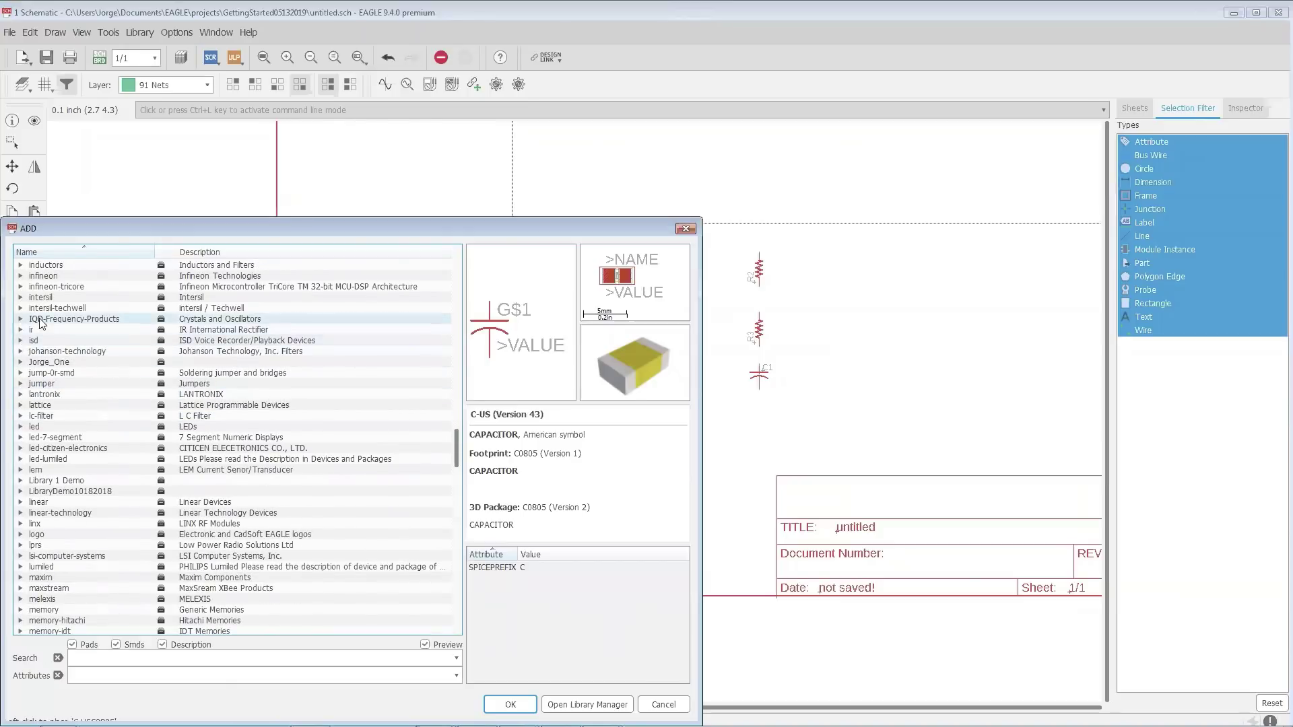
click(20, 426)
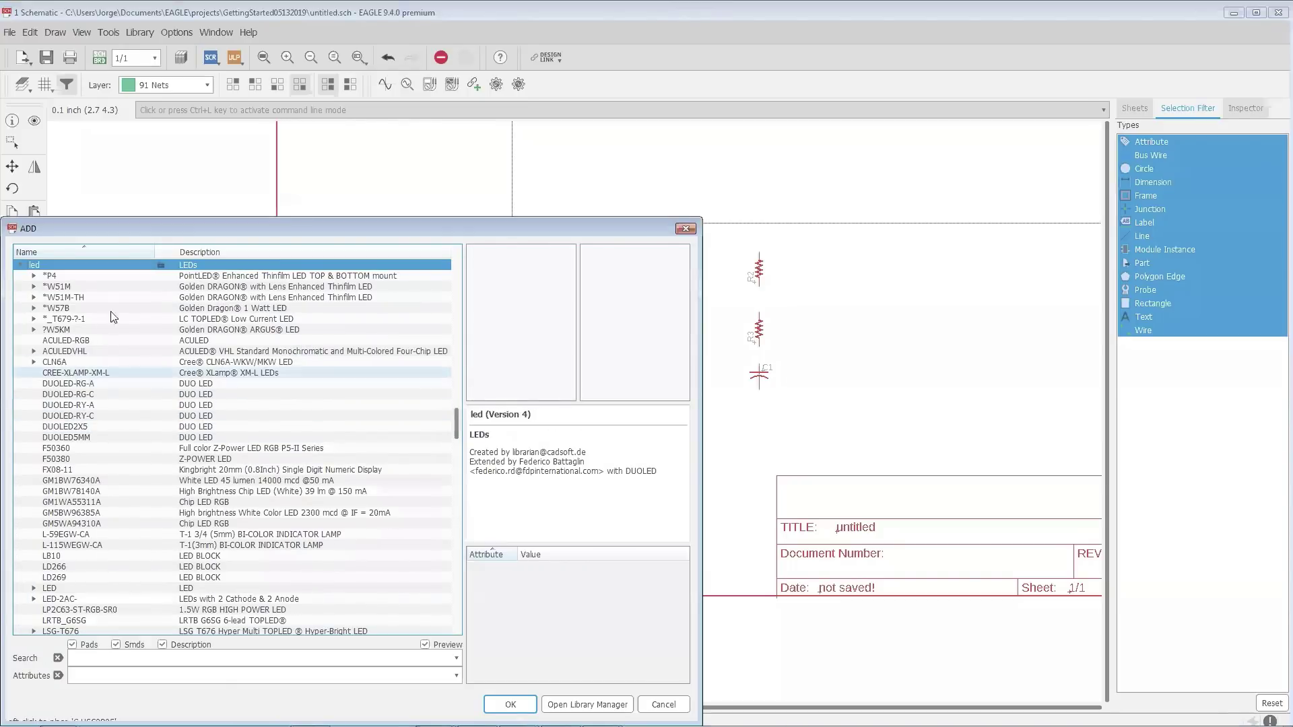
scroll(115, 296, down, 4)
scroll(118, 302, down, 1)
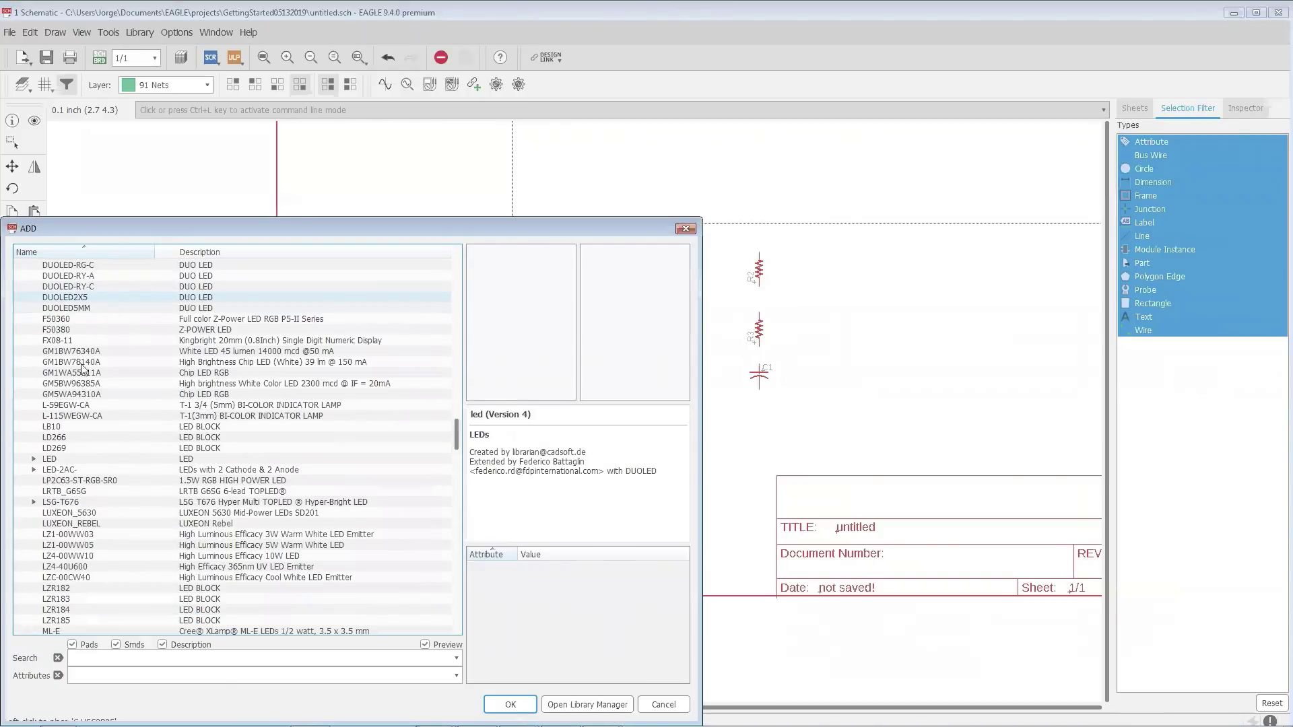
click(39, 460)
click(419, 317)
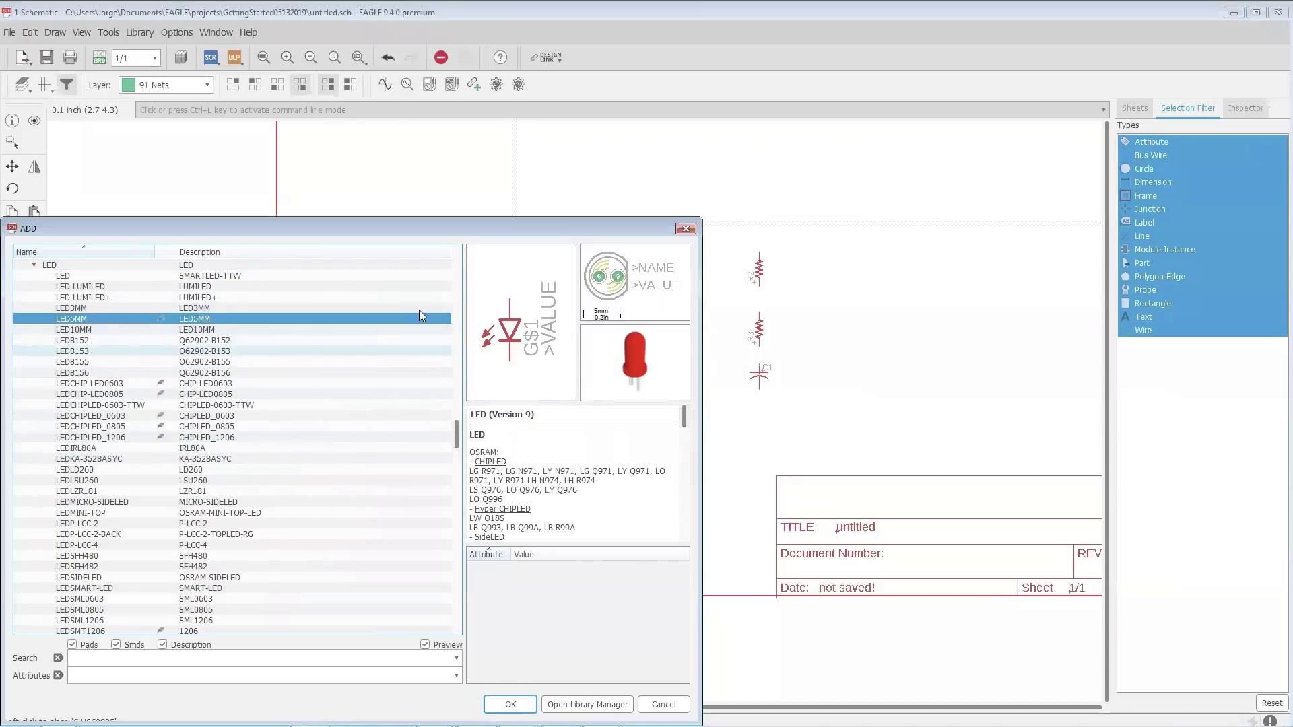
drag(435, 233, 458, 110)
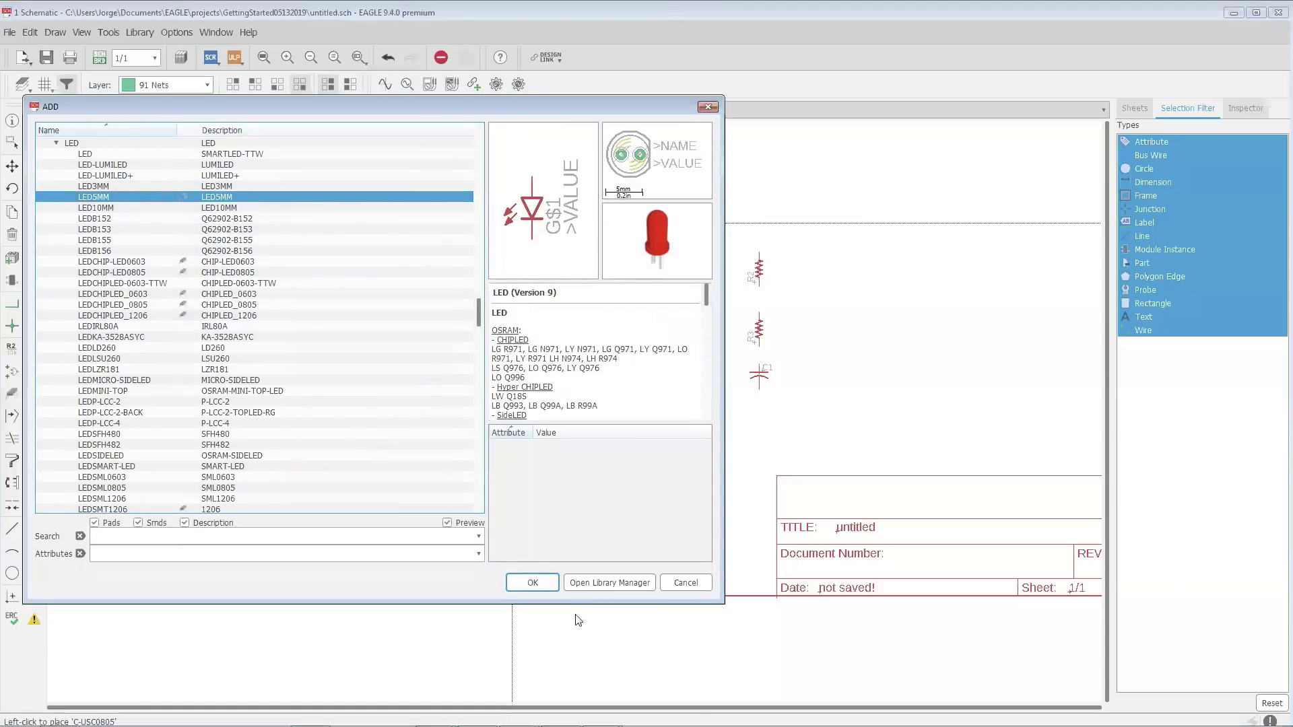
click(539, 586)
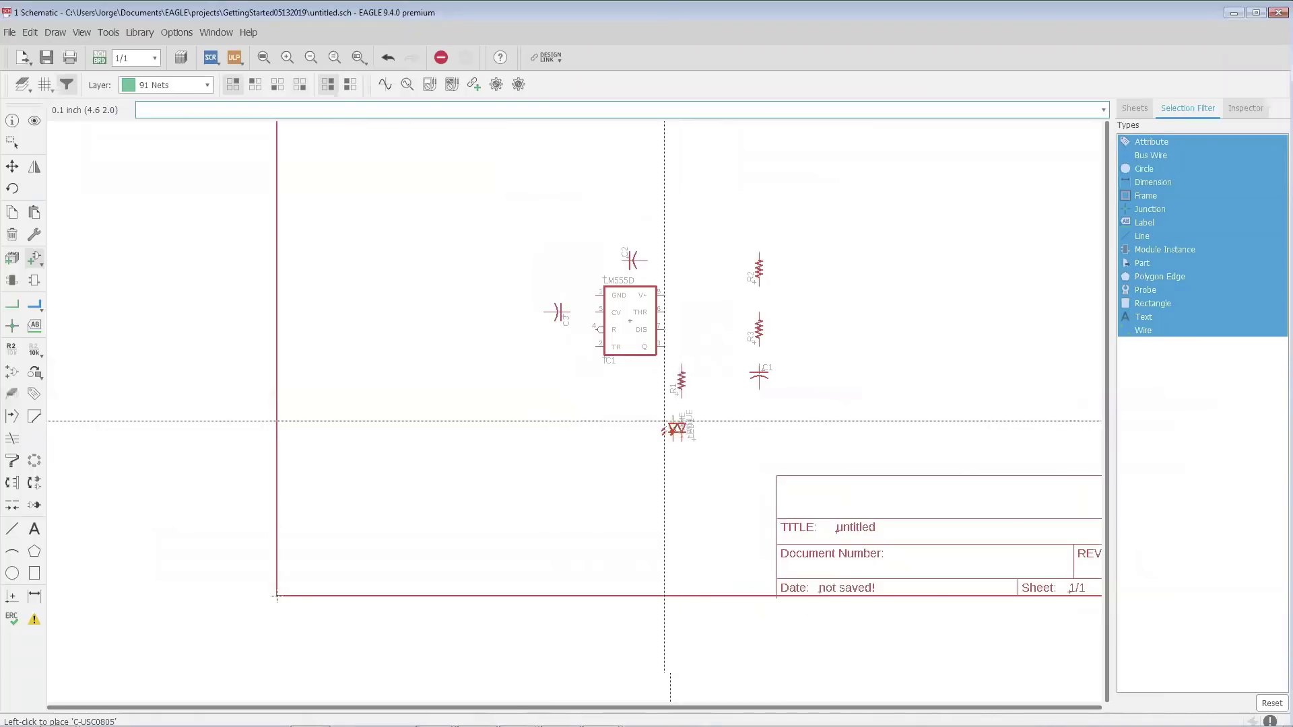
click(682, 424)
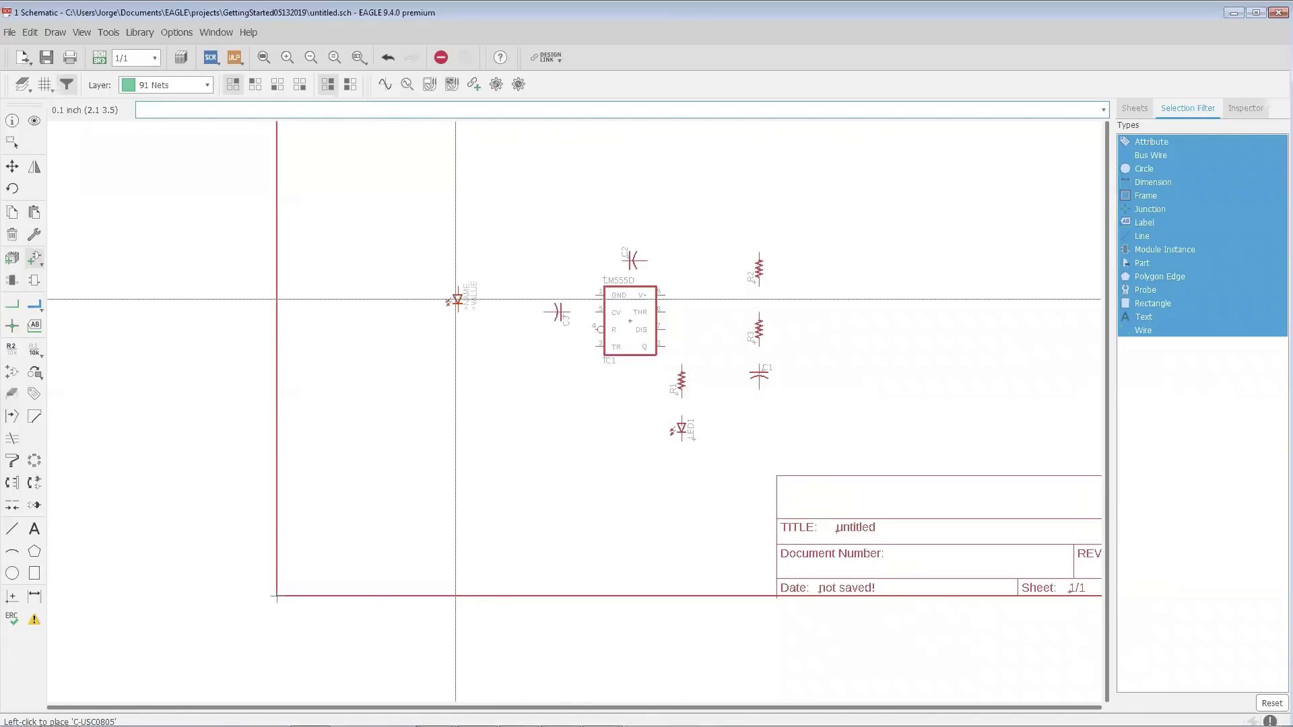
key(Escape)
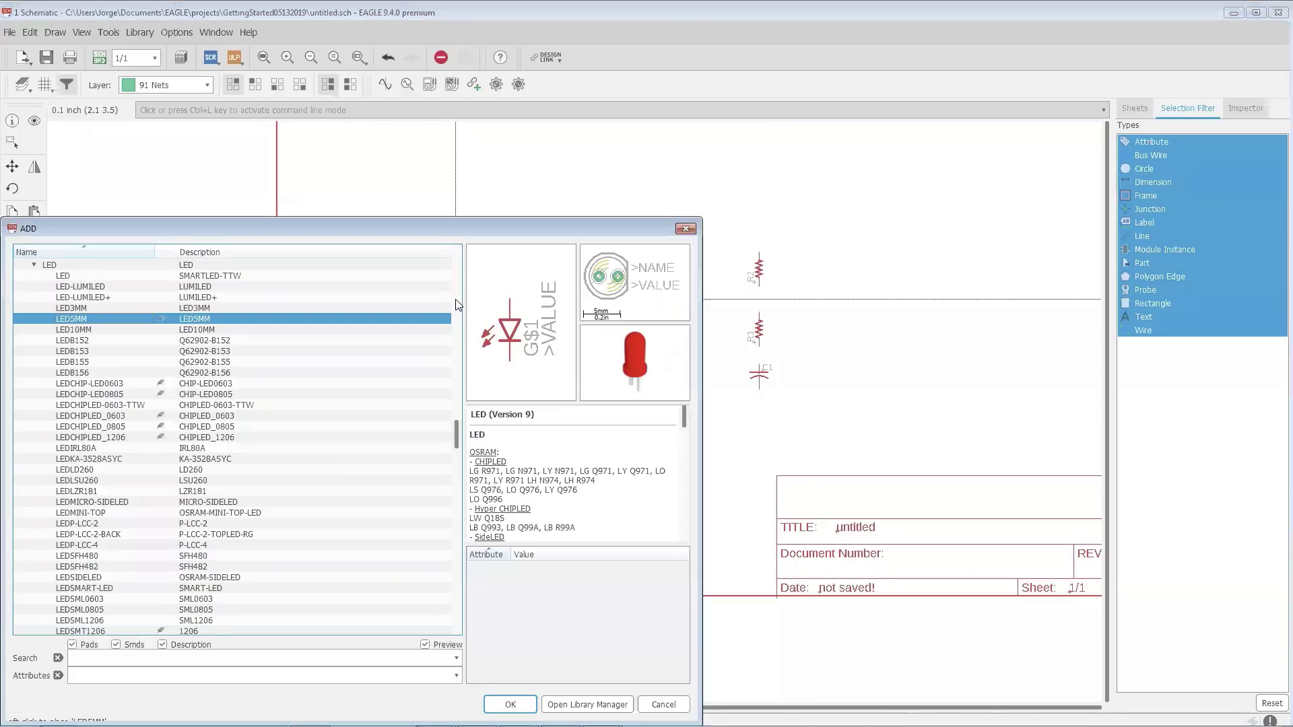
- Add a GND symbol from the supply1 library, placing it upside down above the timer, just up and left of capacitor C2
click(34, 265)
scroll(32, 317, up, 10)
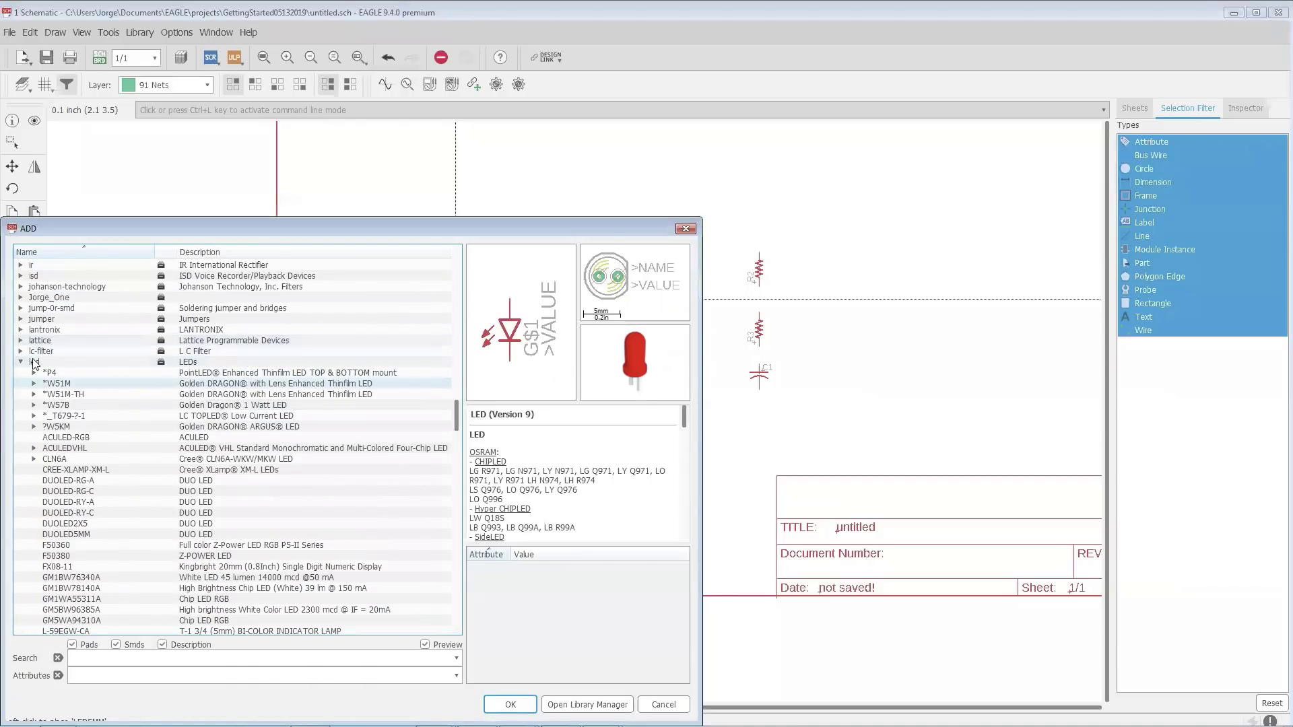
click(20, 363)
scroll(163, 349, down, 15)
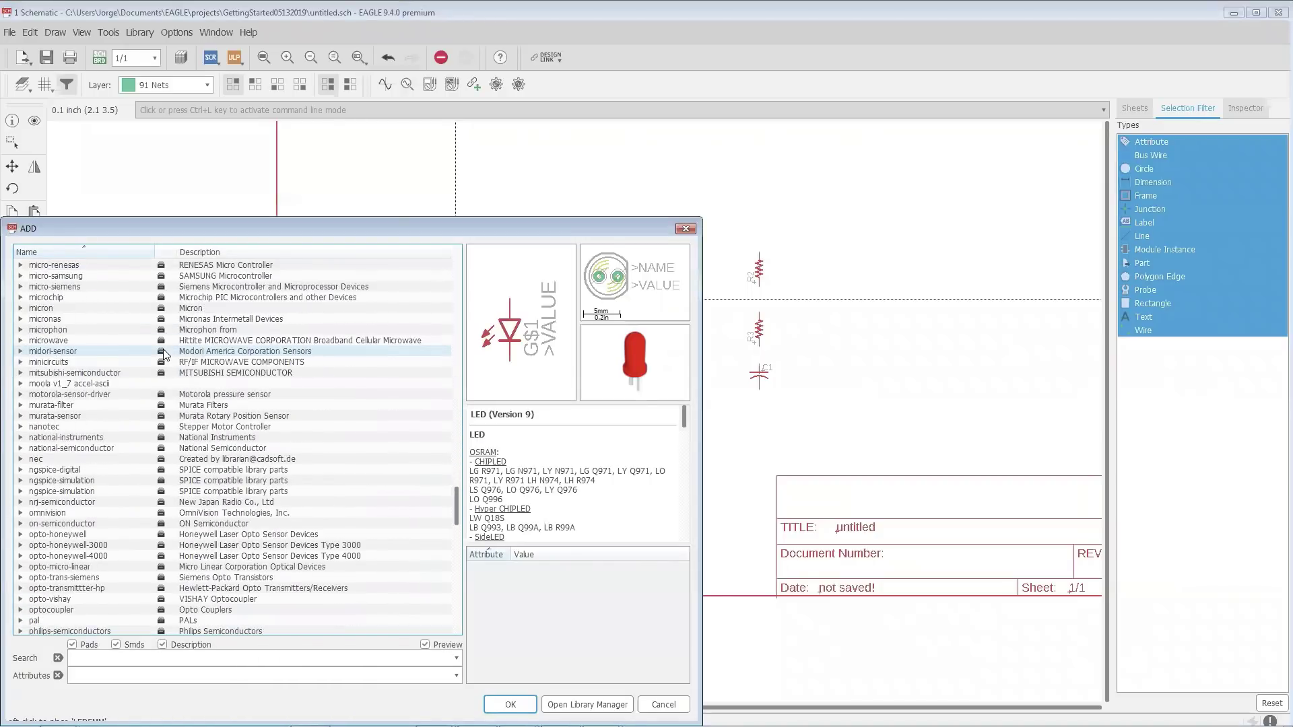
scroll(163, 349, down, 15)
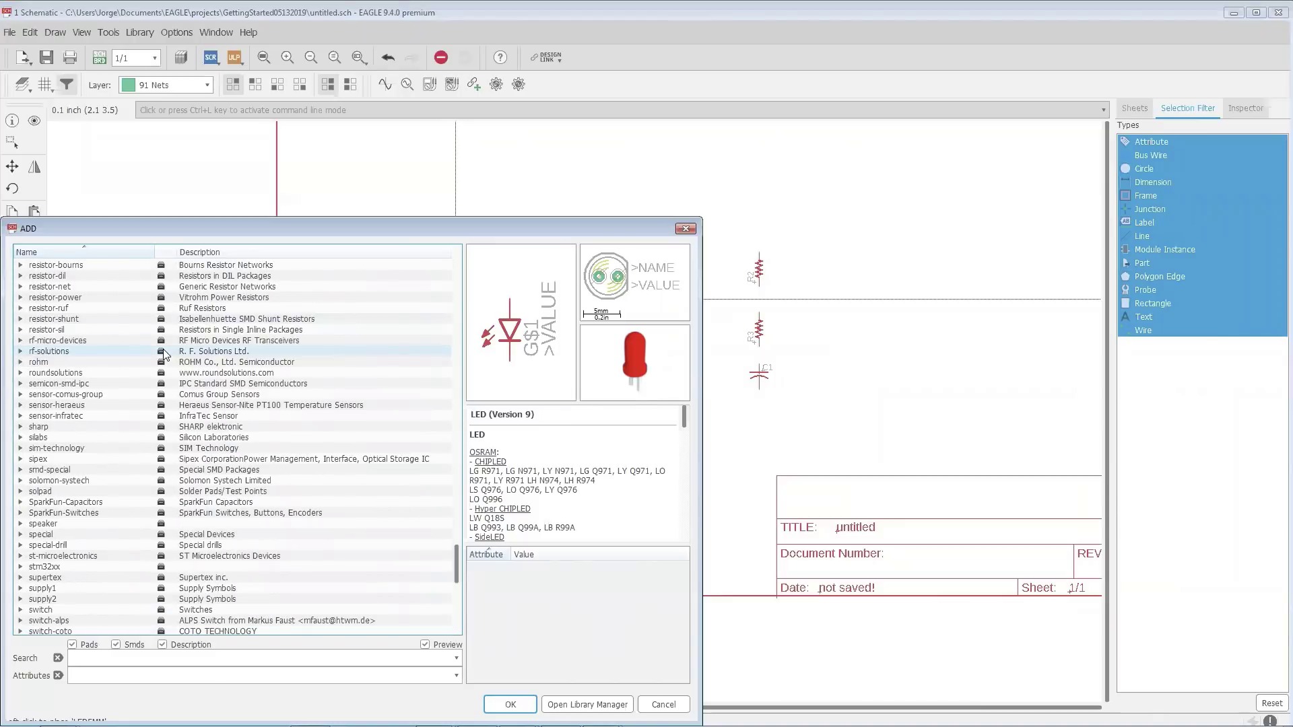
scroll(163, 353, down, 1)
click(20, 426)
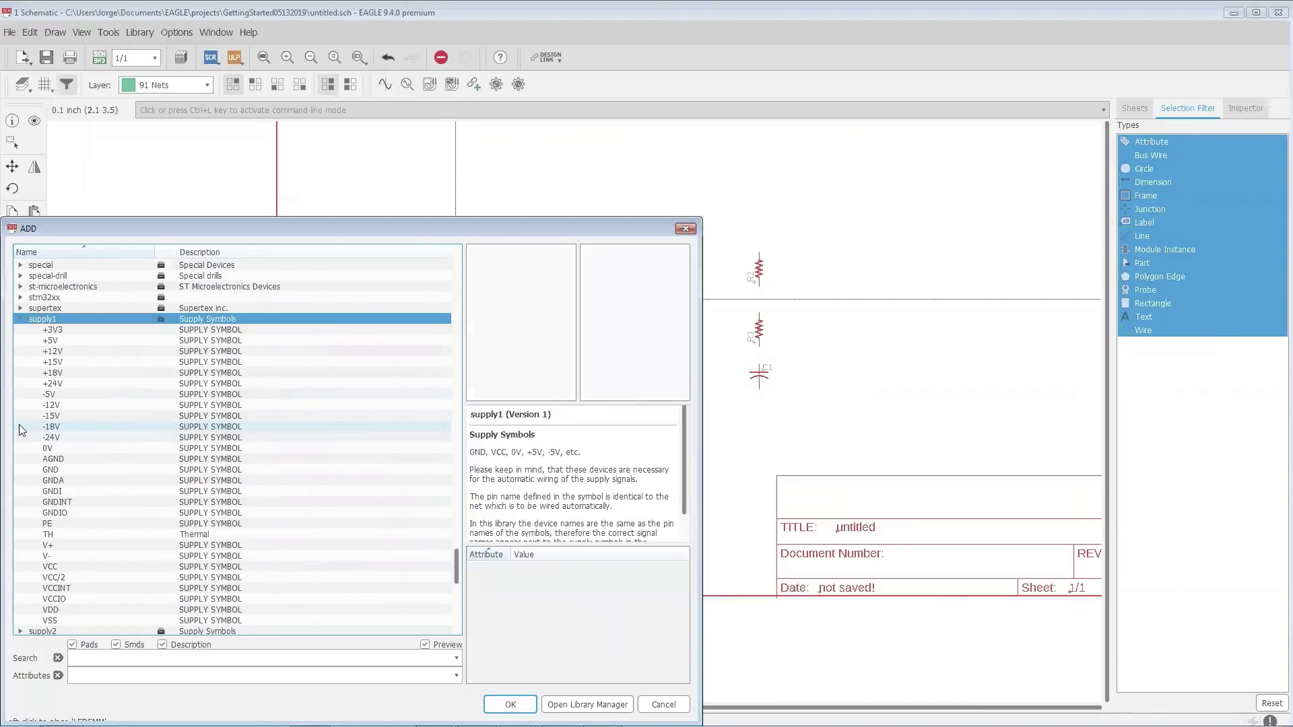
click(64, 469)
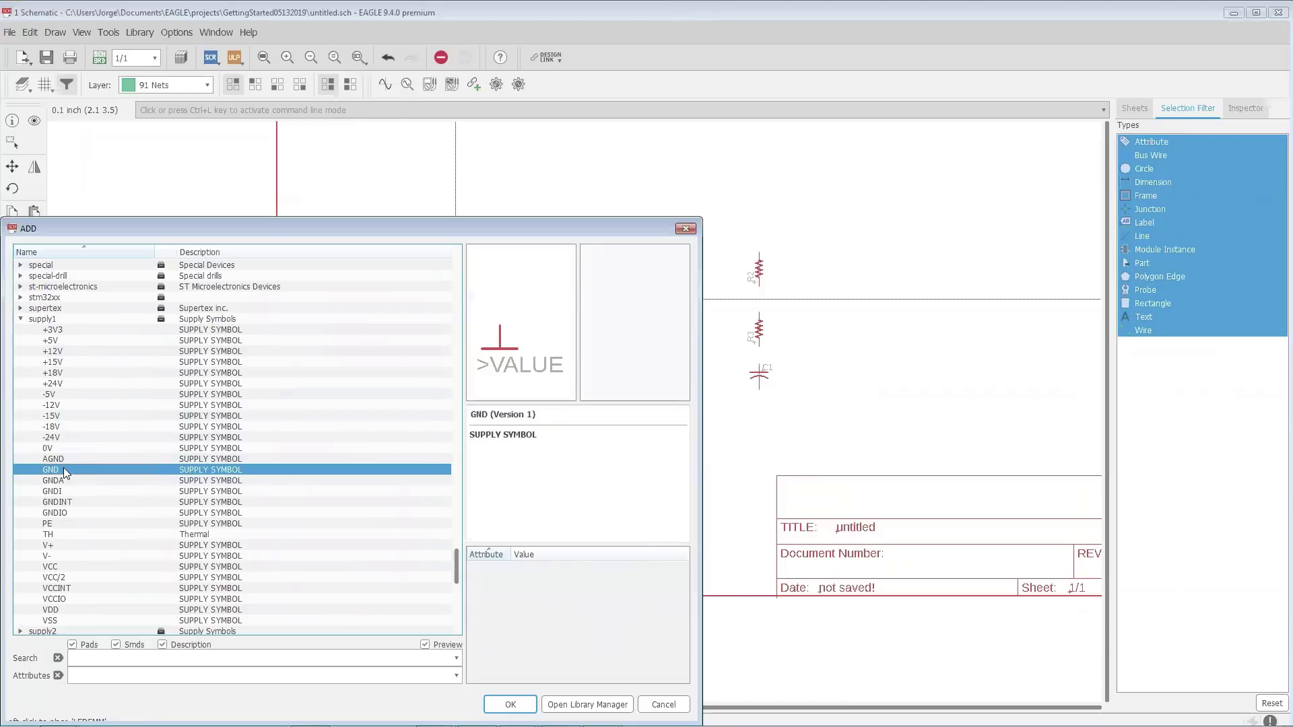
drag(355, 229, 392, 153)
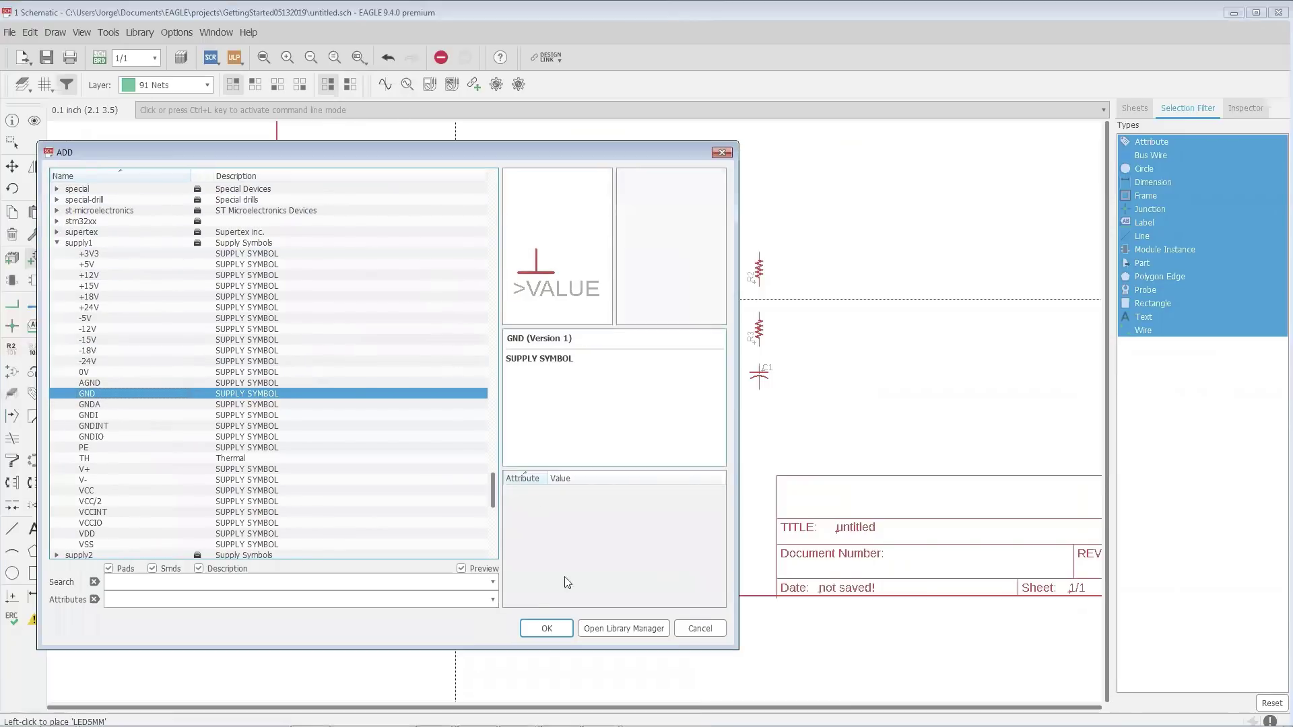
click(563, 634)
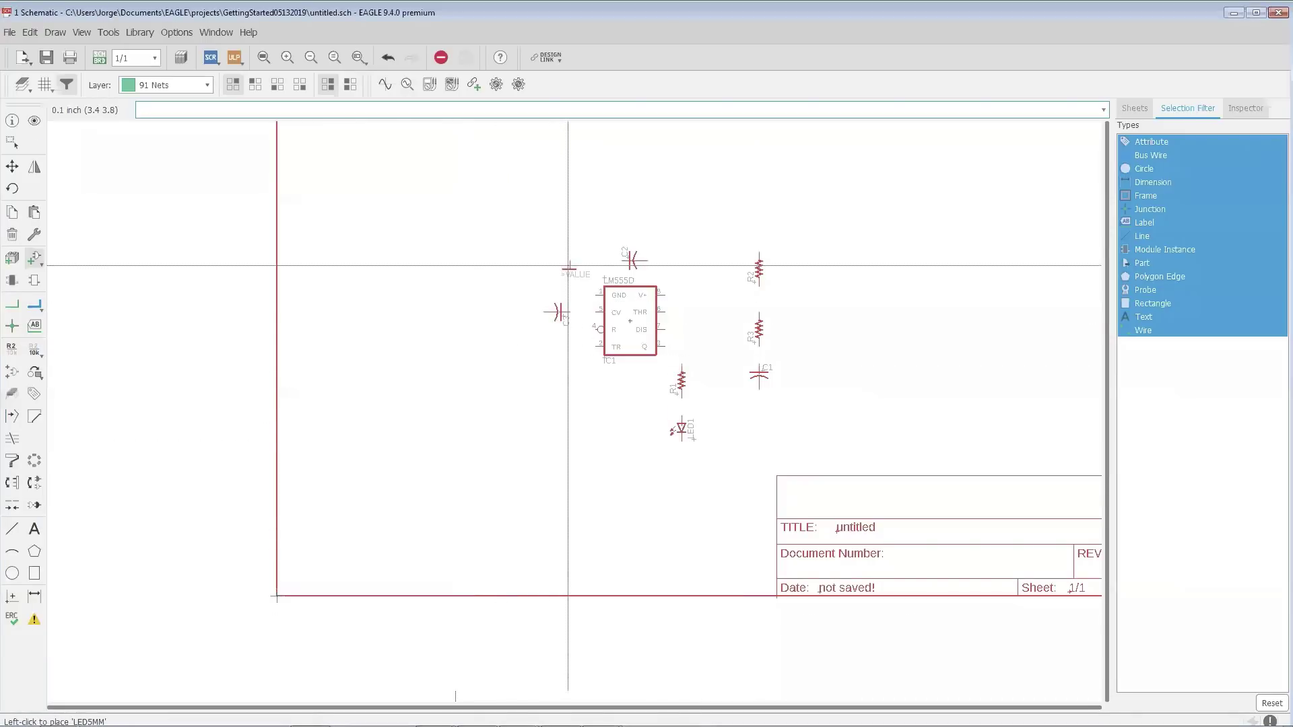
click(595, 235)
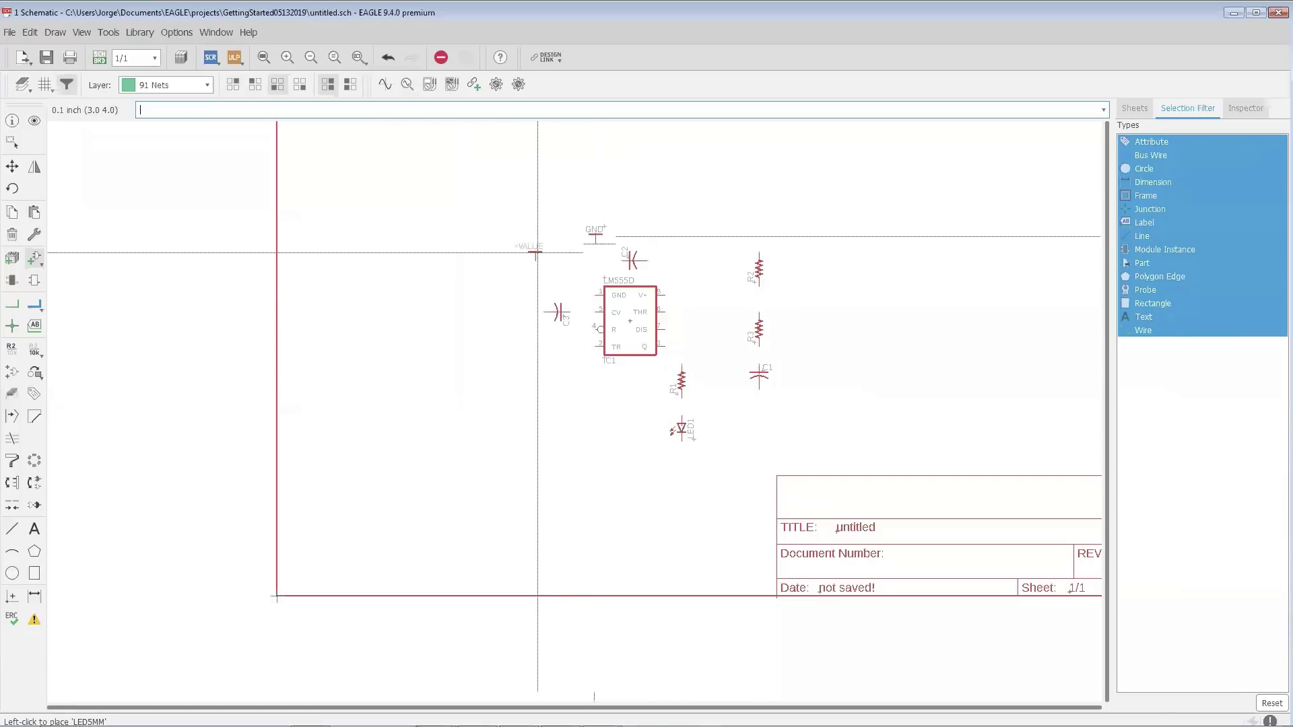
key(Escape)
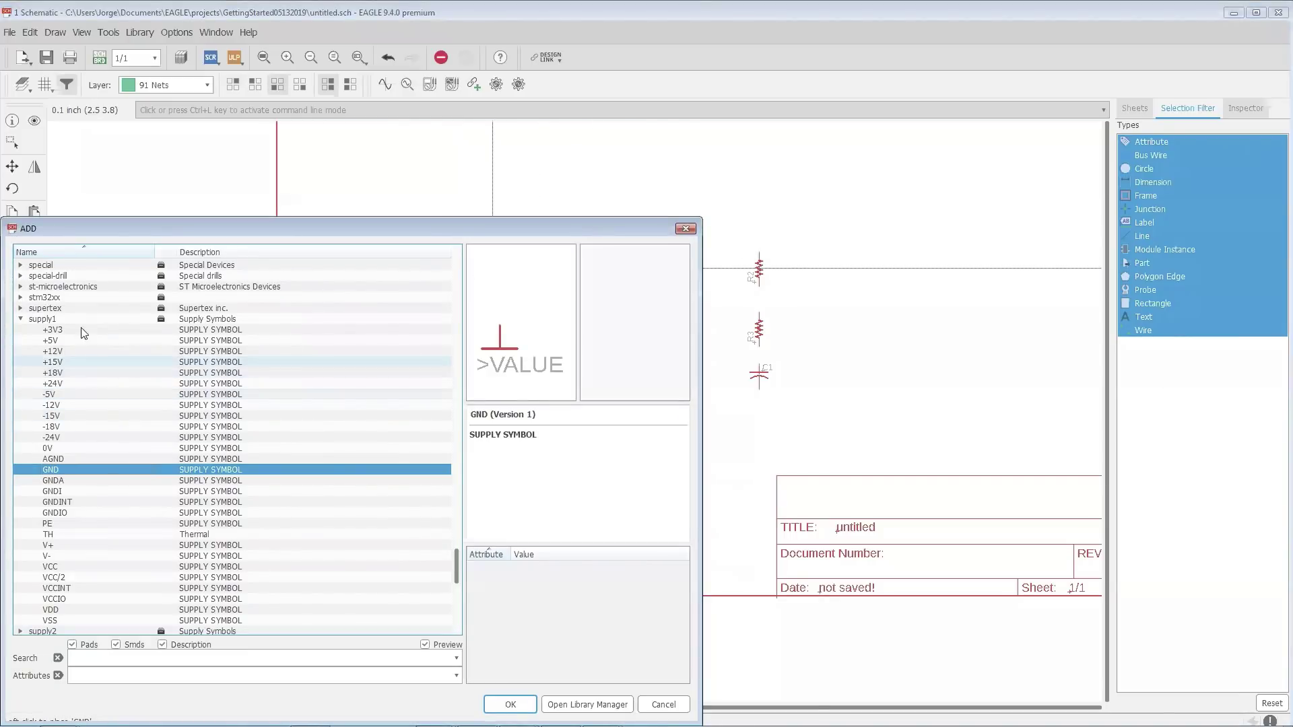
- Add a +5V symbol from the supply1 library upright above the timer, just up and right of capacitor C2
click(188, 340)
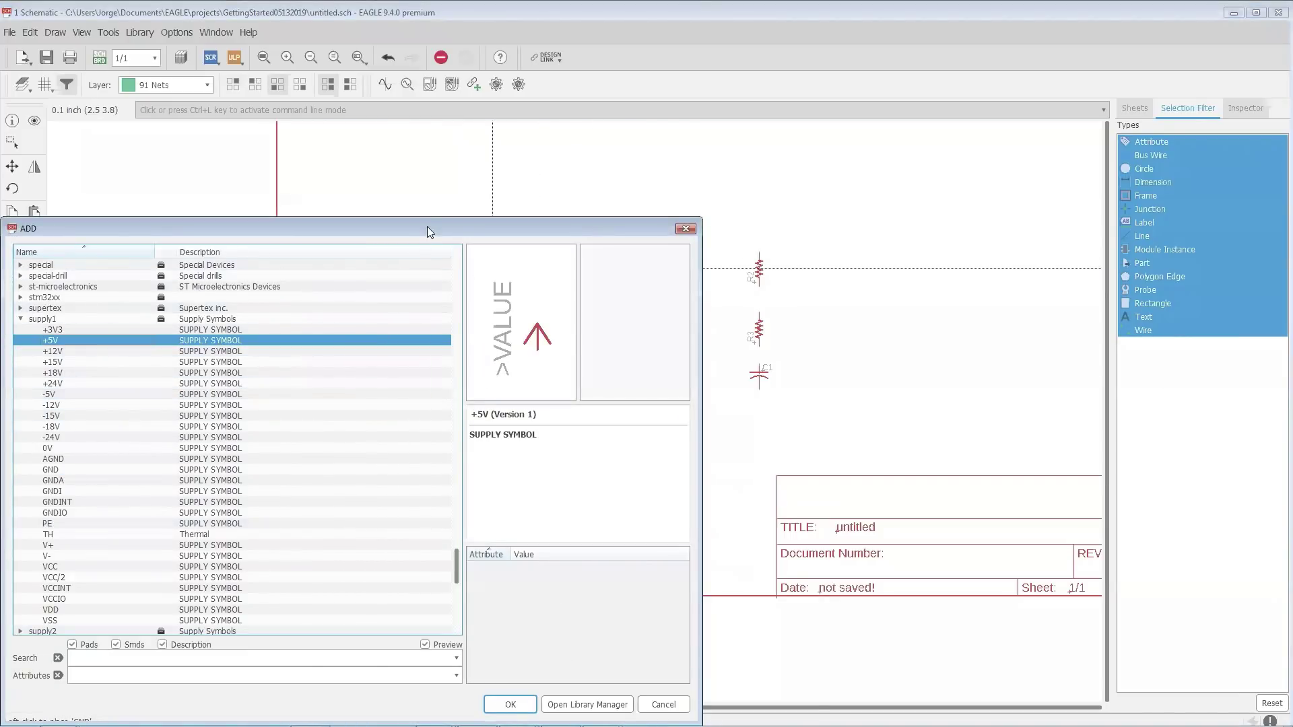
click(553, 604)
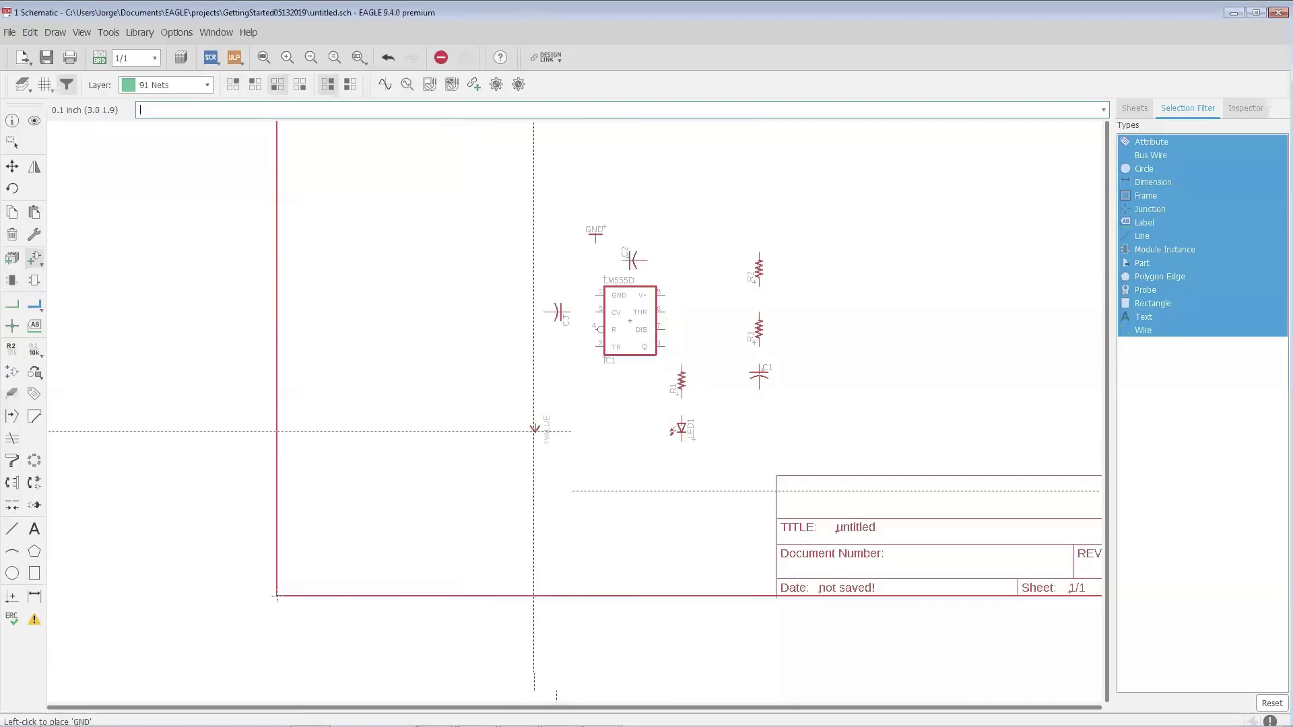
click(664, 231)
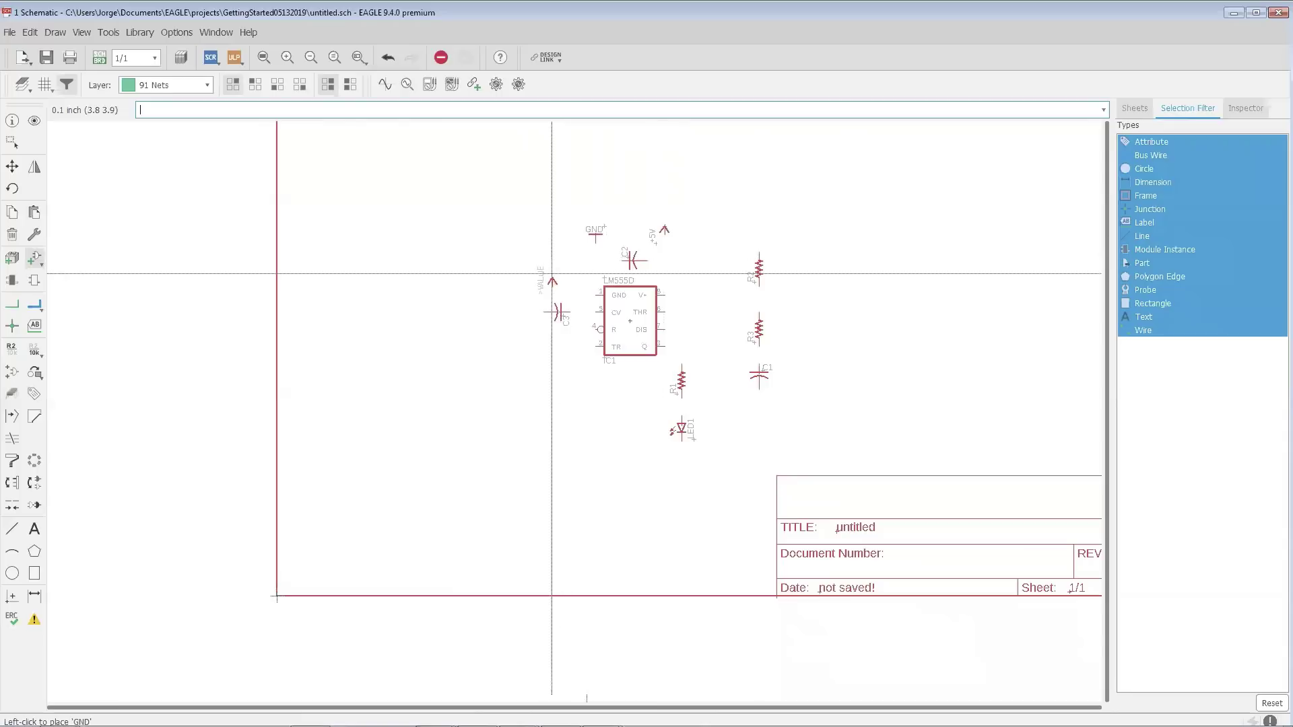
key(Escape)
key(Escape)
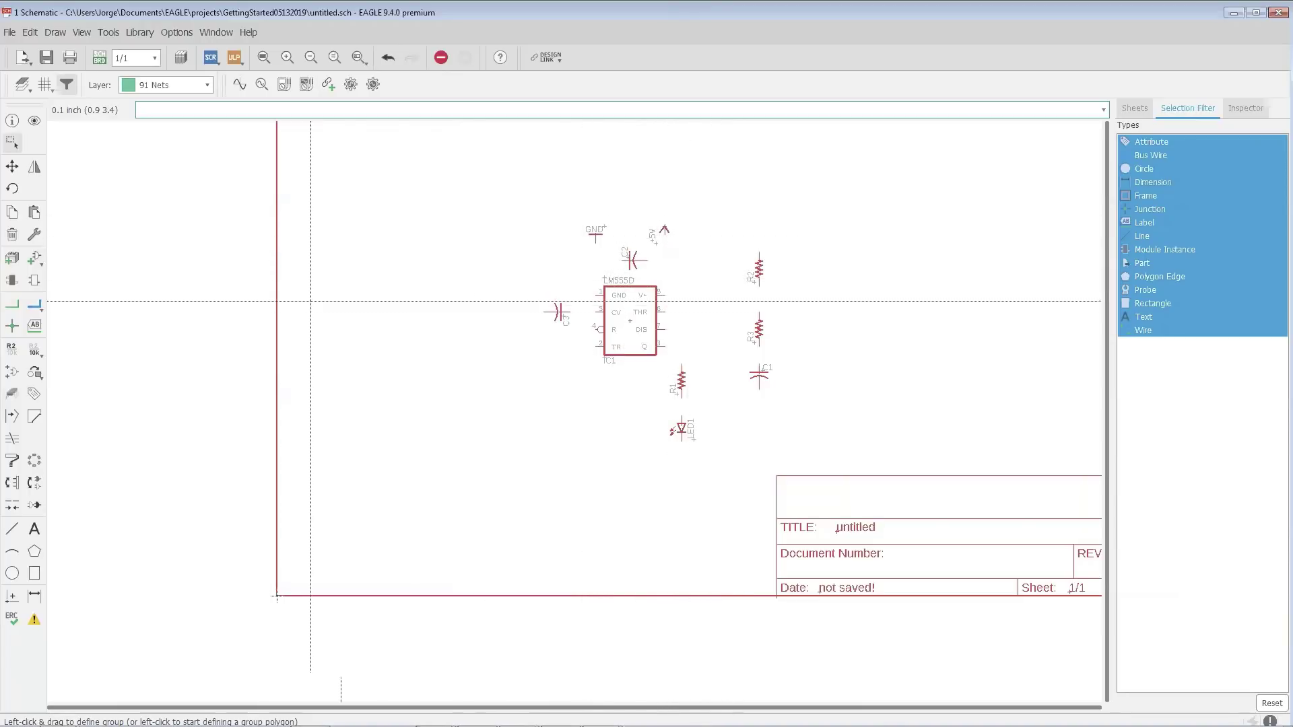
click(34, 258)
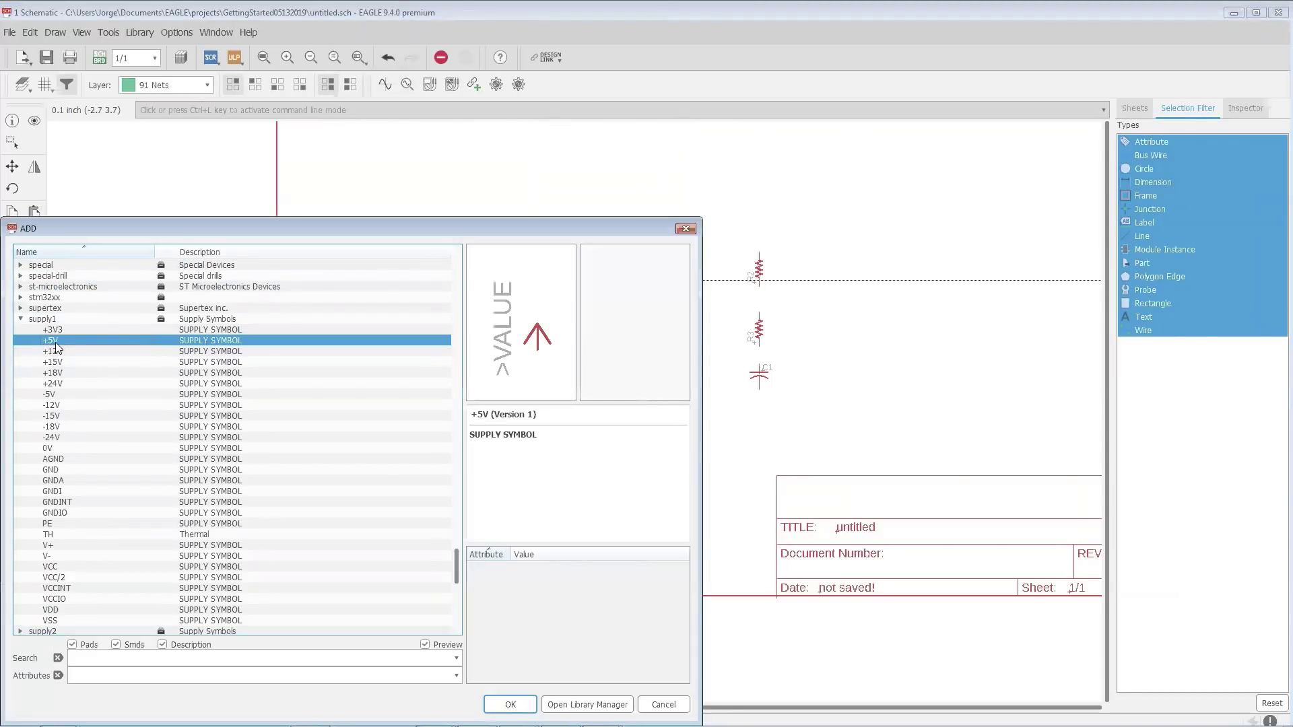
drag(383, 235, 380, 145)
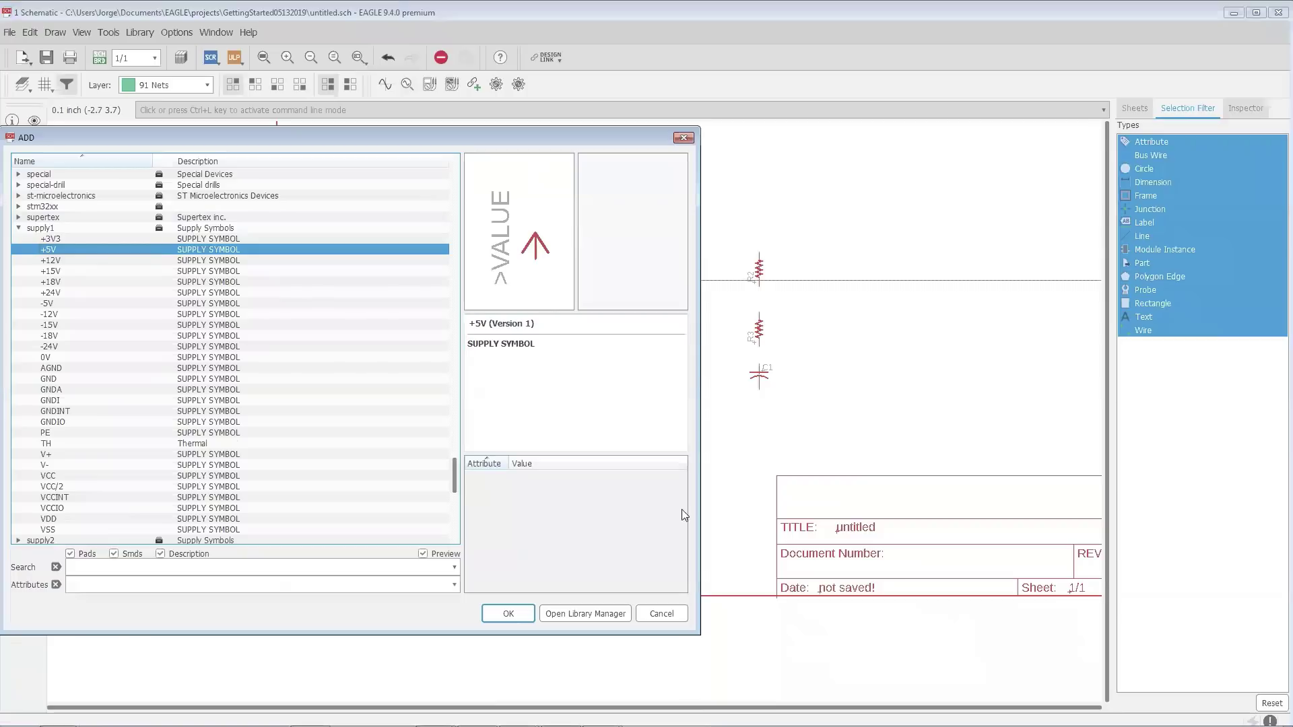
click(663, 613)
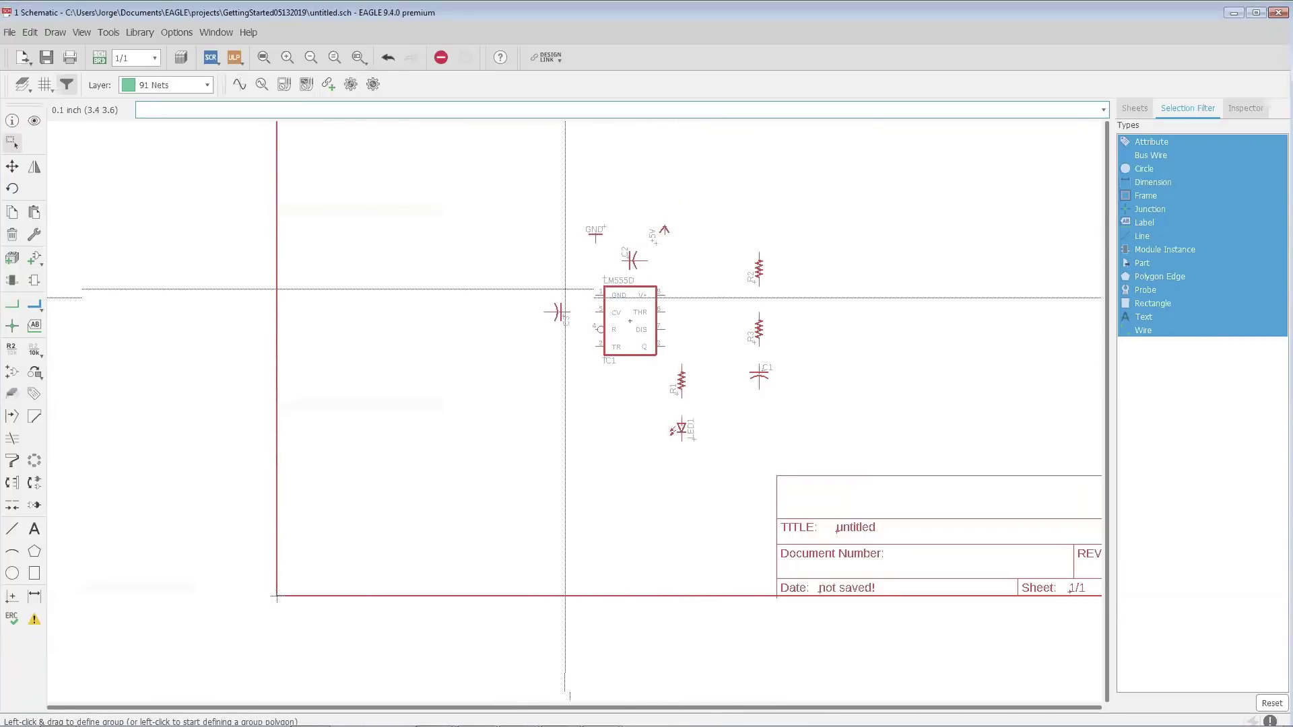
- Copy the GND symbol to three places: upright below LED1, upright below C1, and rotated sideways just left of C3
scroll(606, 297, up, 2)
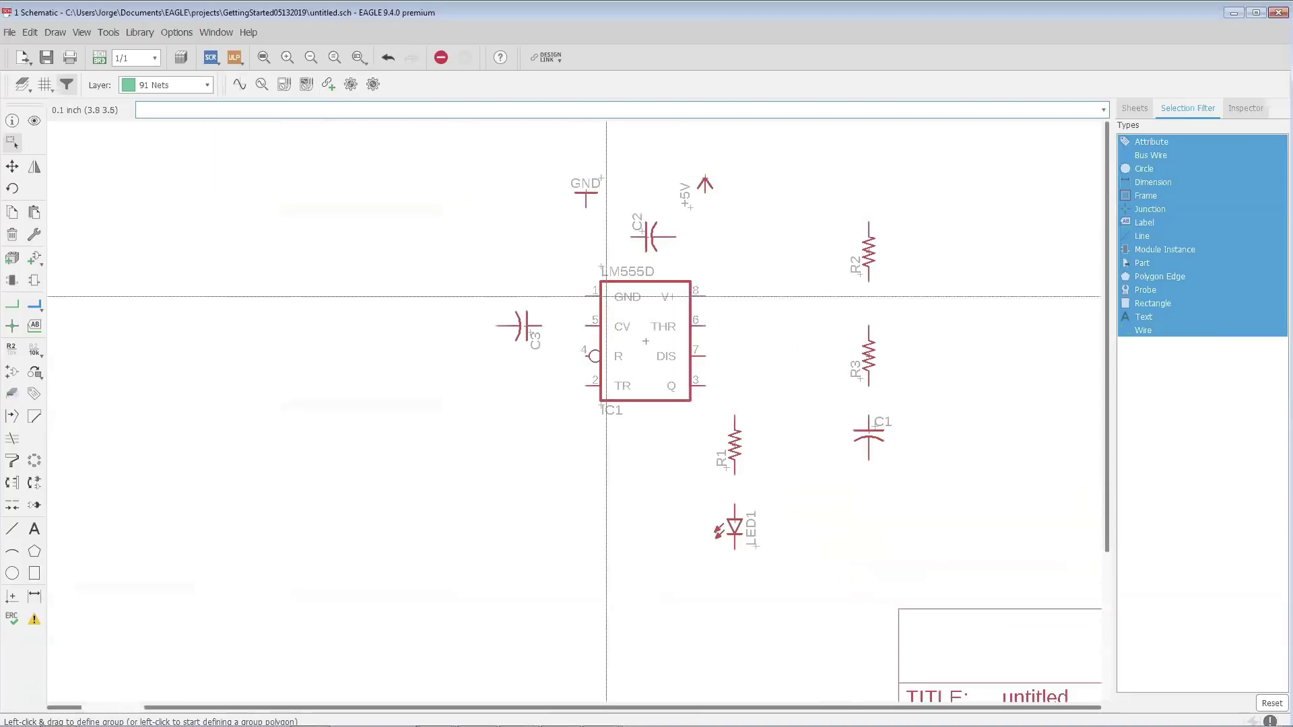
click(12, 212)
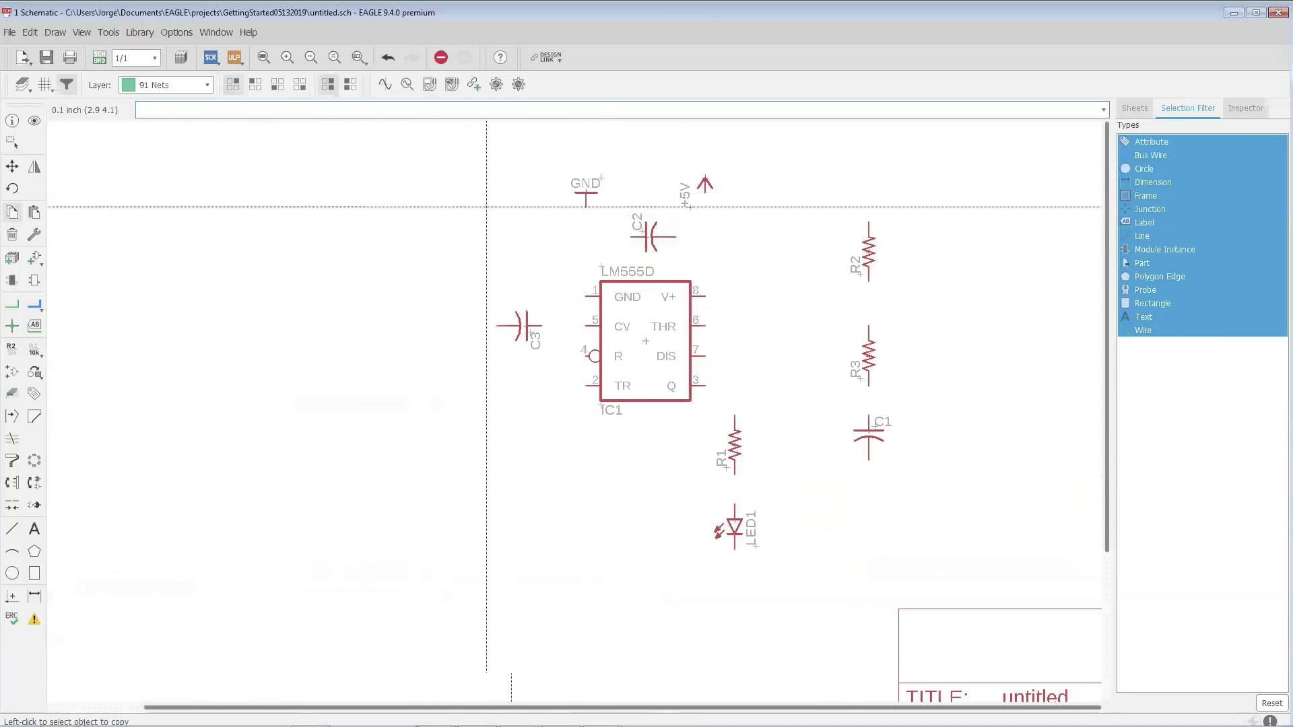
click(601, 196)
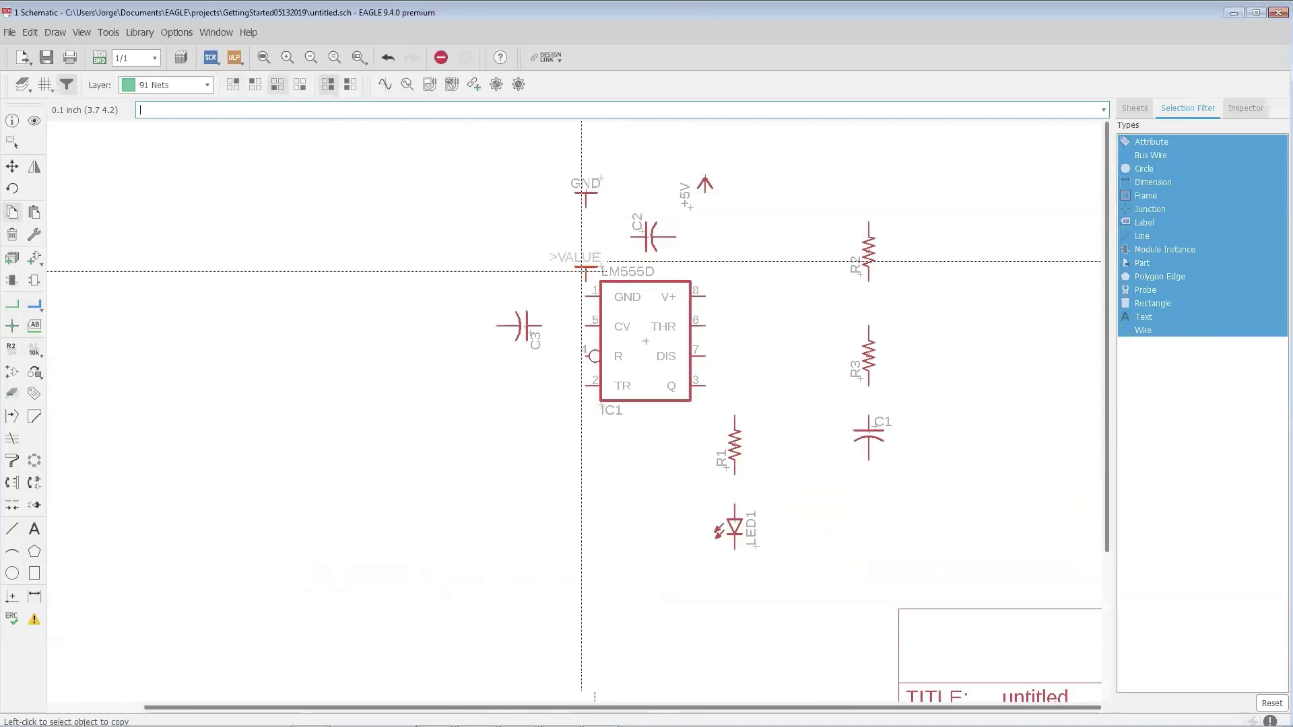
right_click(698, 552)
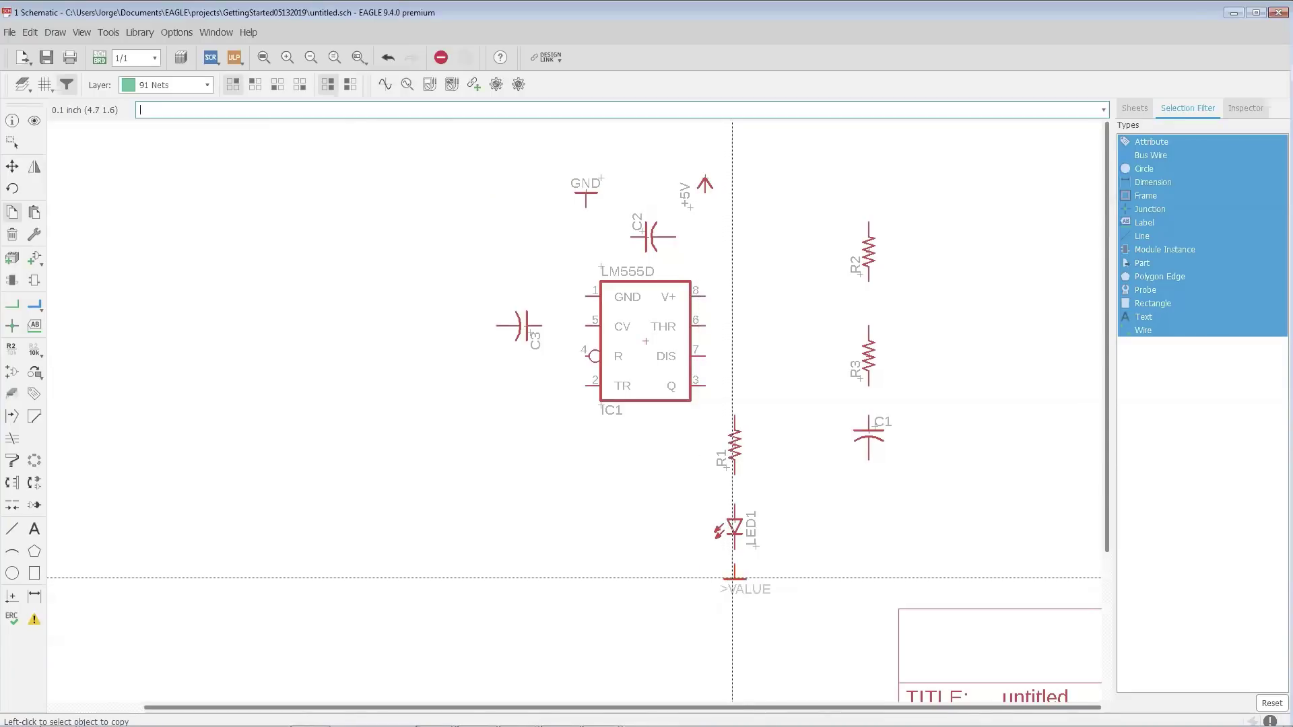
click(735, 578)
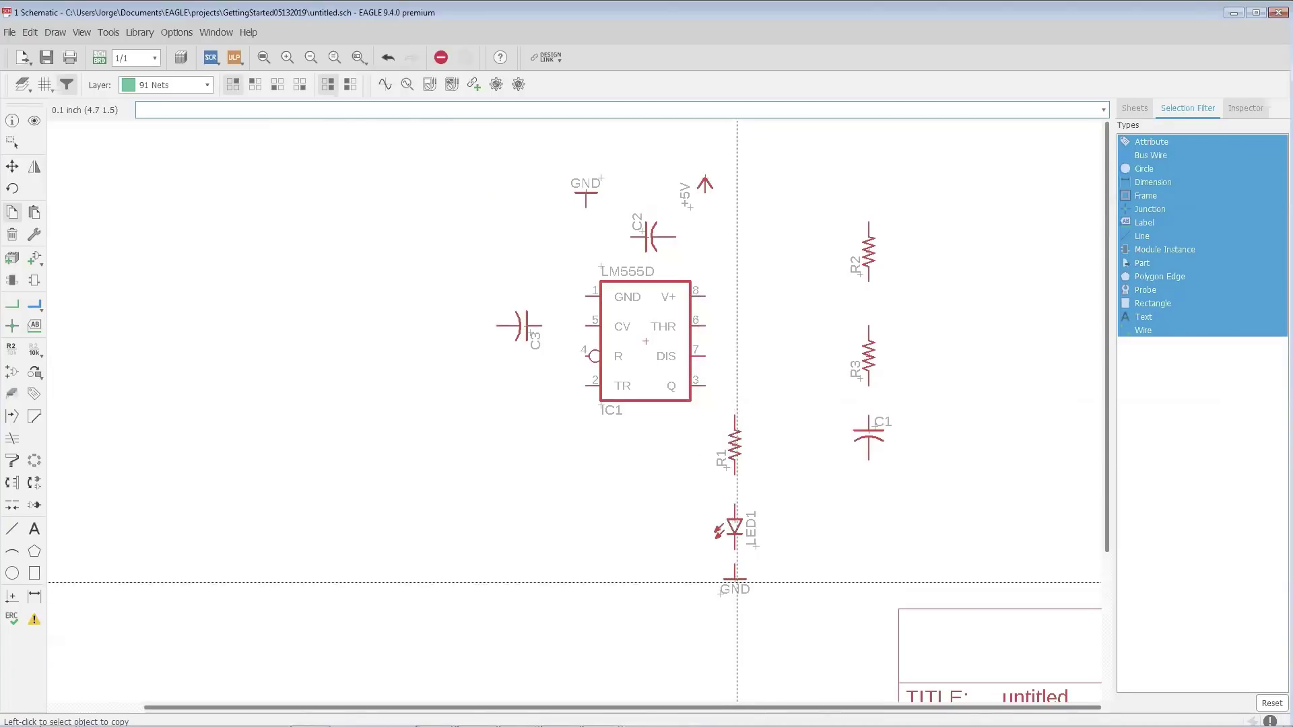
click(864, 490)
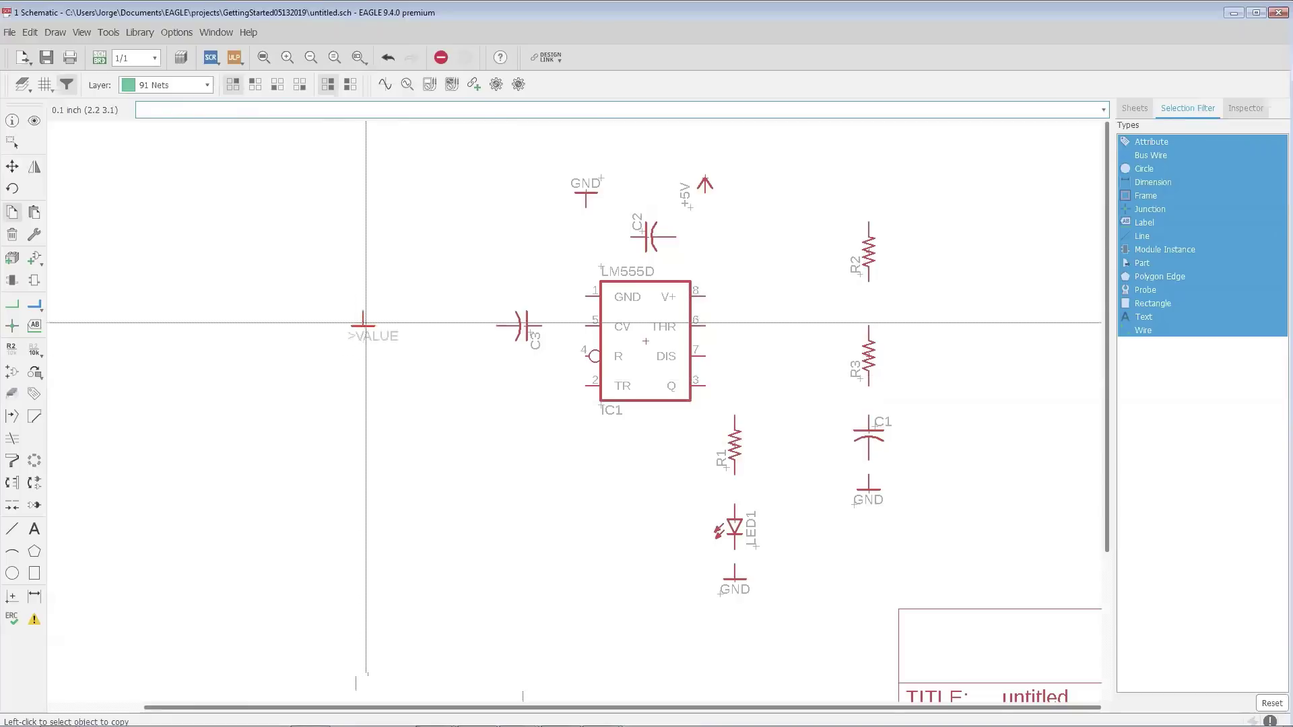
right_click(418, 322)
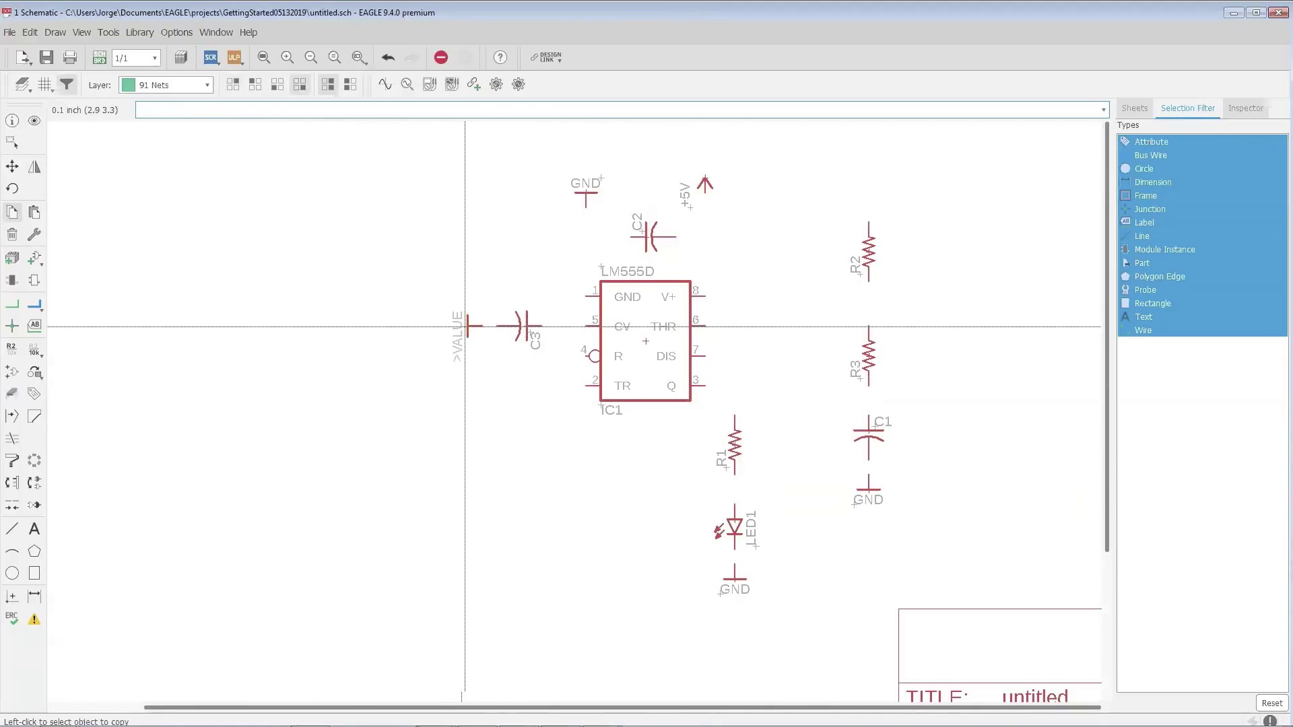
click(465, 326)
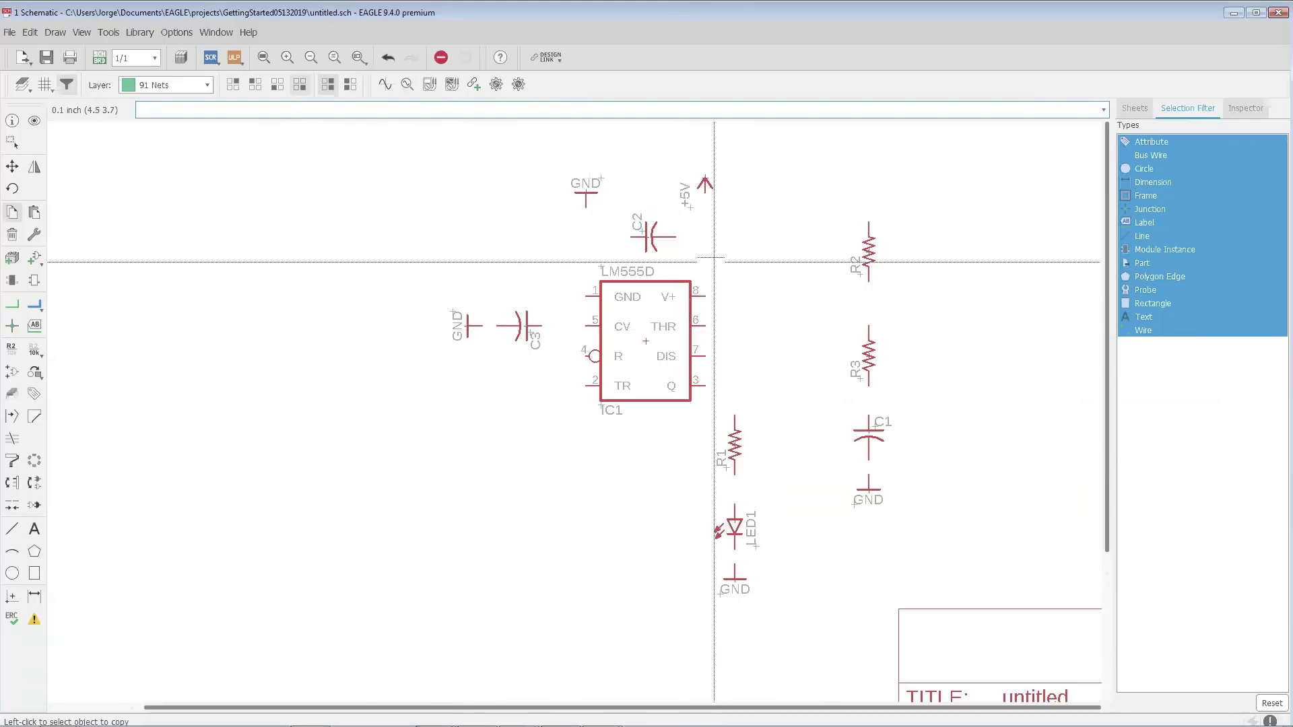
- Copy the +5V symbol and place the copy directly above resistor R2
click(704, 183)
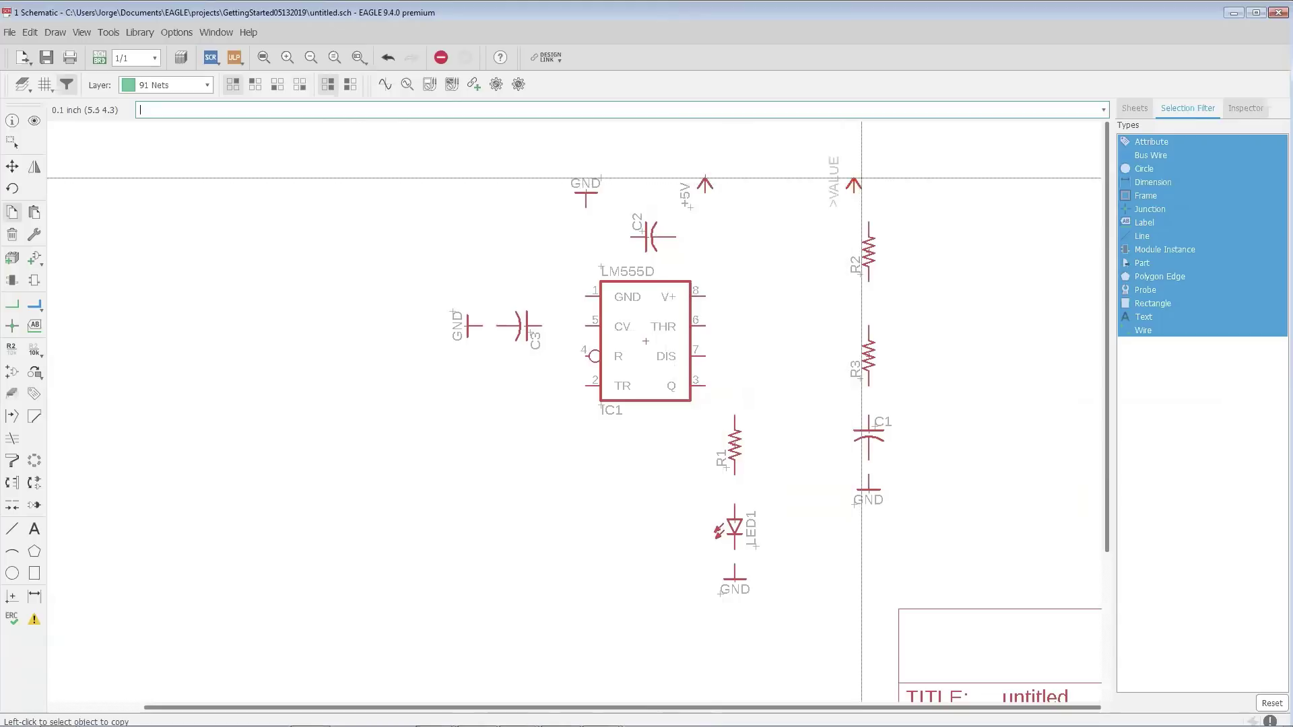
click(859, 190)
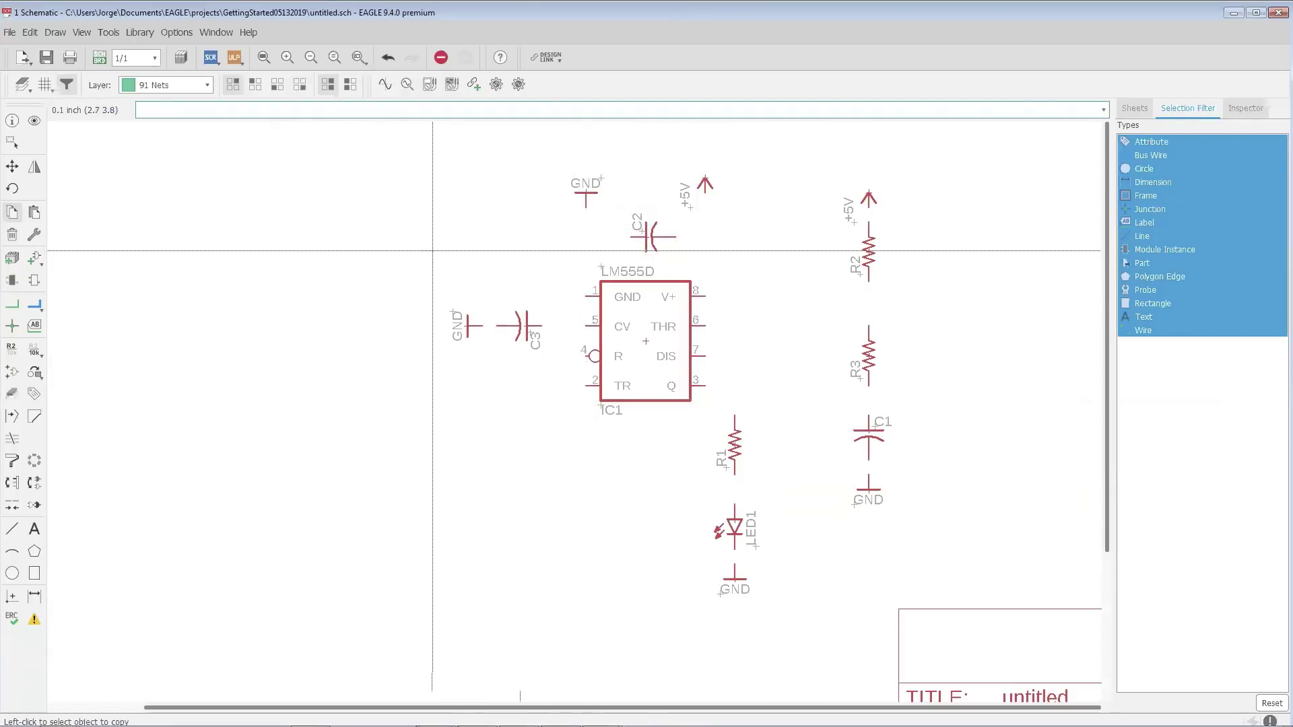
- Wire C3 with nets between its sideways GND symbol and the timer's CV pin 5
click(12, 305)
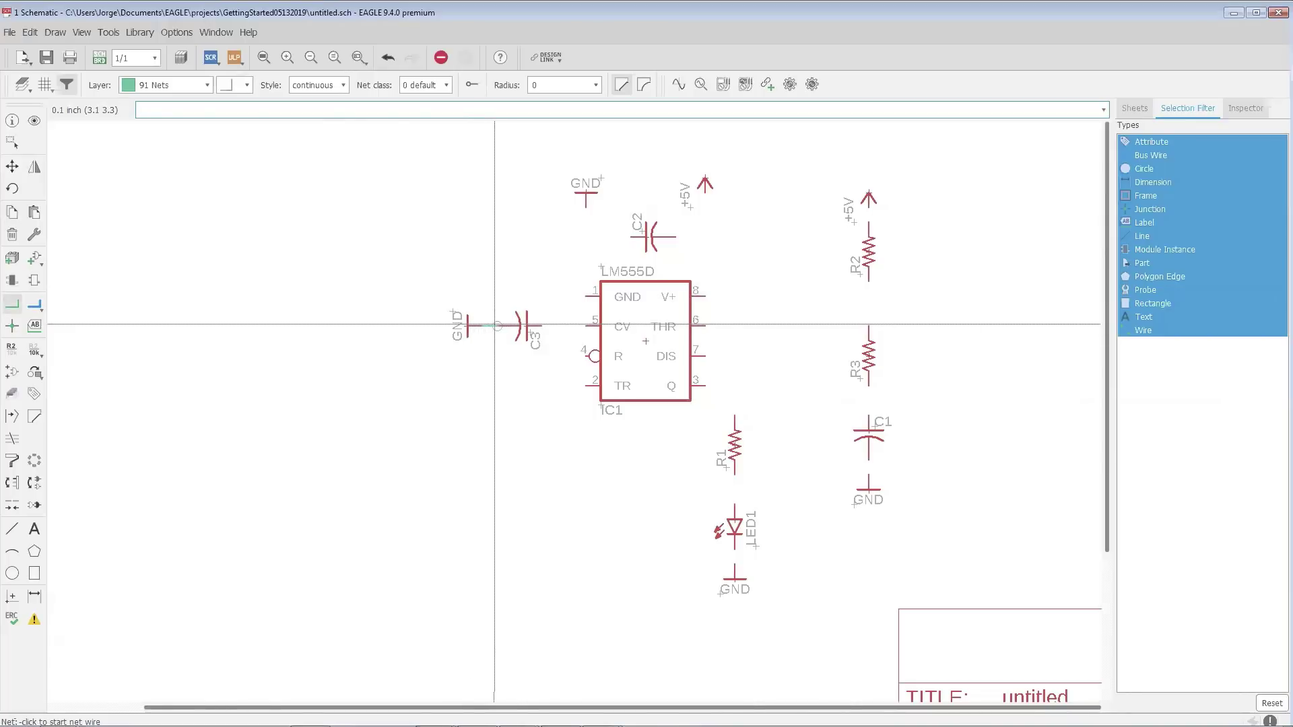
click(534, 326)
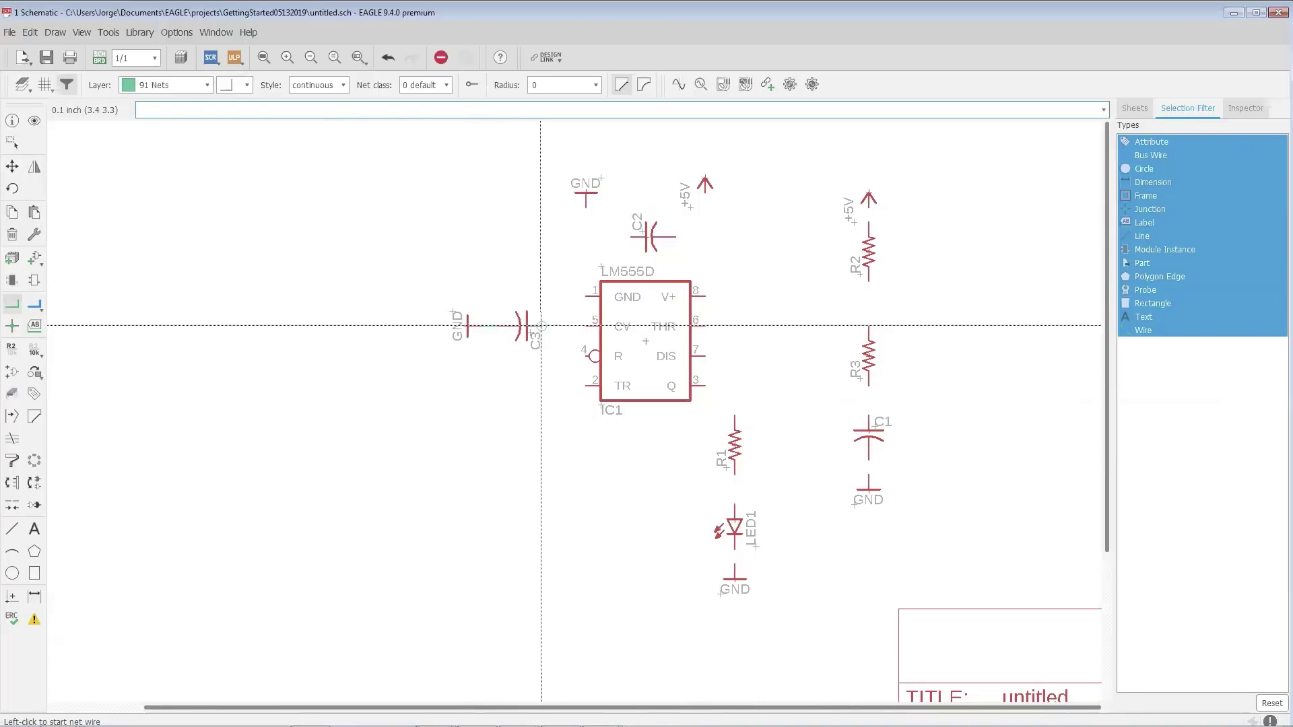
click(585, 326)
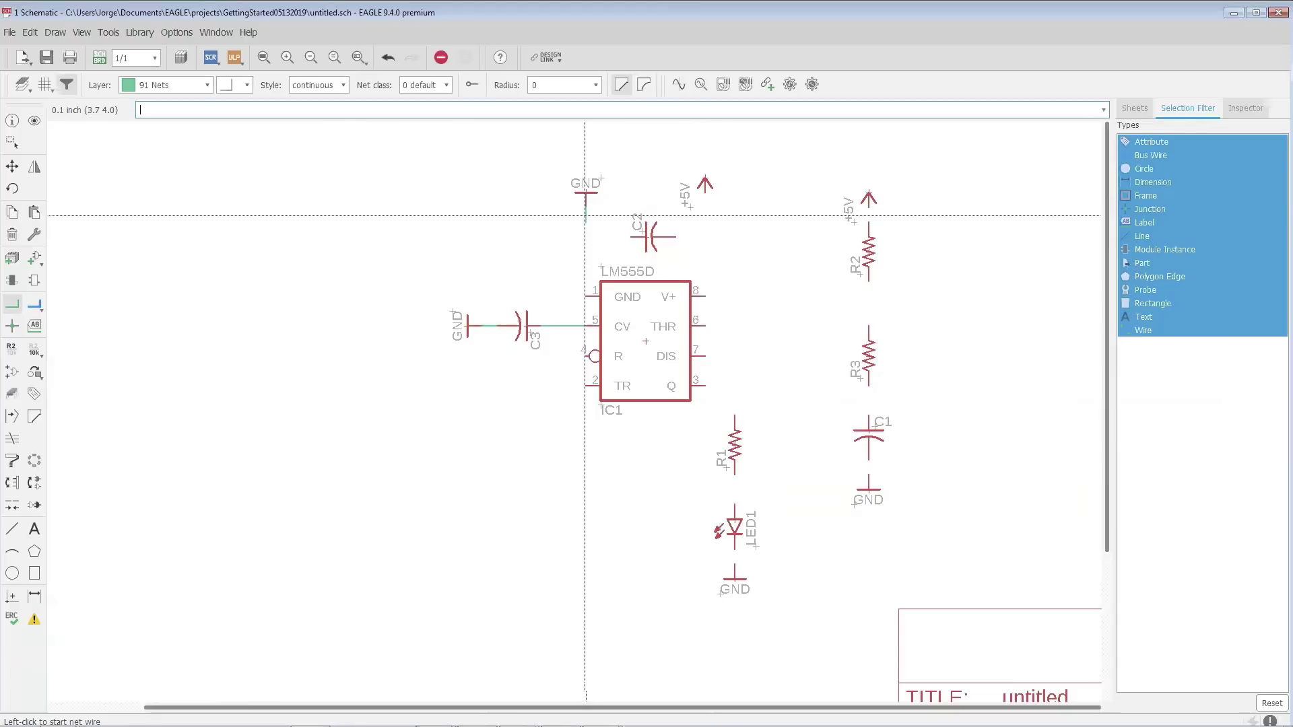
- Wire the upper GND symbol to the timer's GND pin 1 and connect C2's left end to that net
click(586, 297)
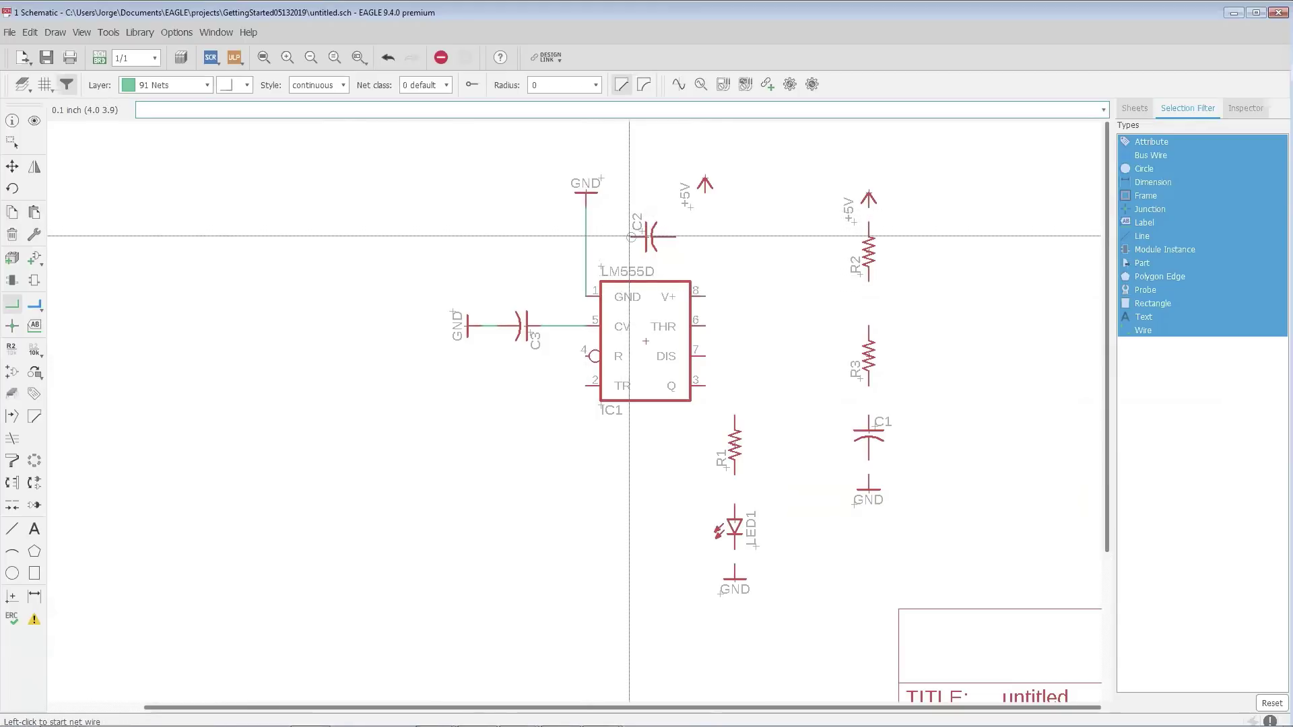
click(630, 236)
click(586, 237)
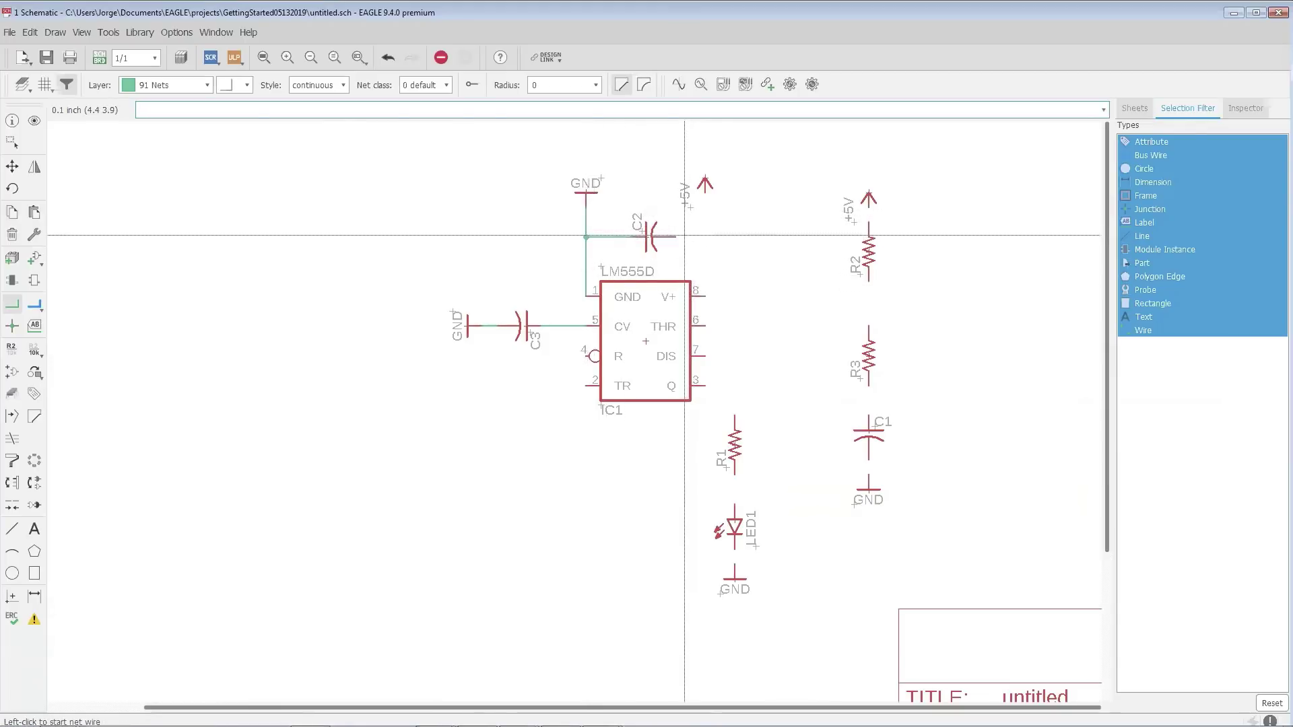
- Wire C2's right end to V+ pin 8 and to the +5V symbol above, merging the net into the +5V supply net
click(674, 237)
click(706, 291)
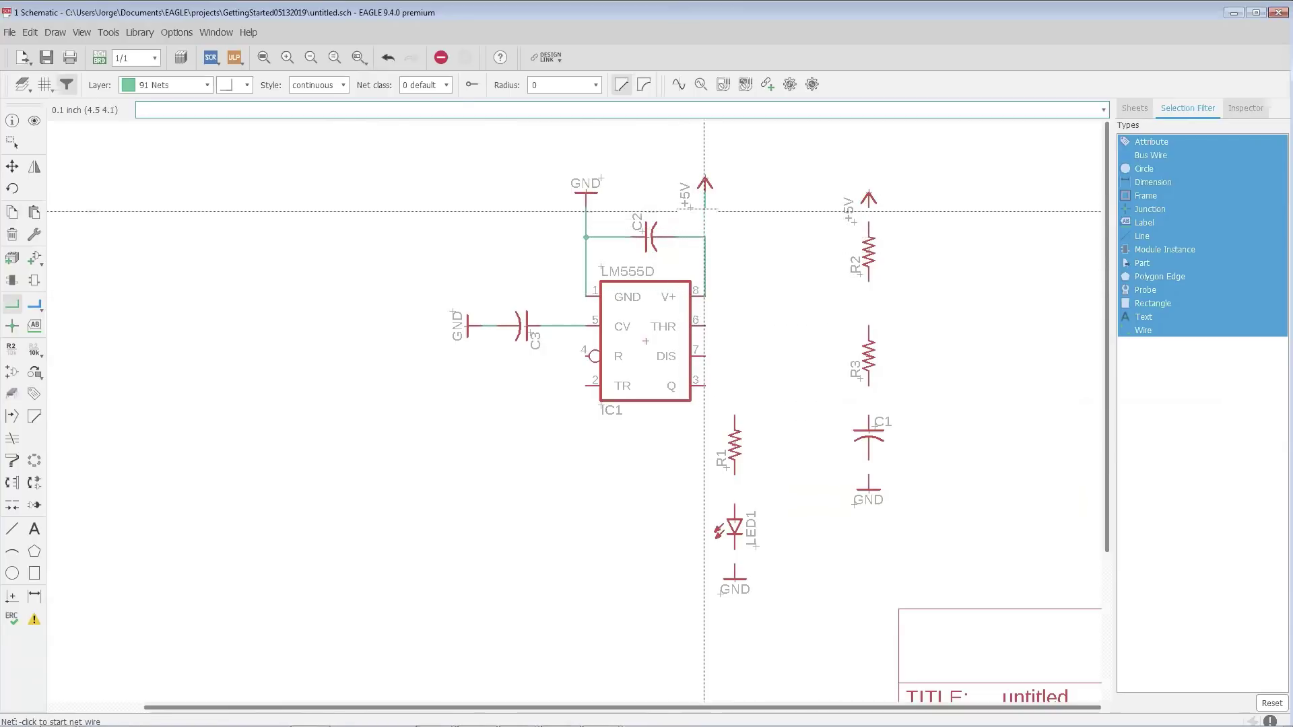
click(706, 236)
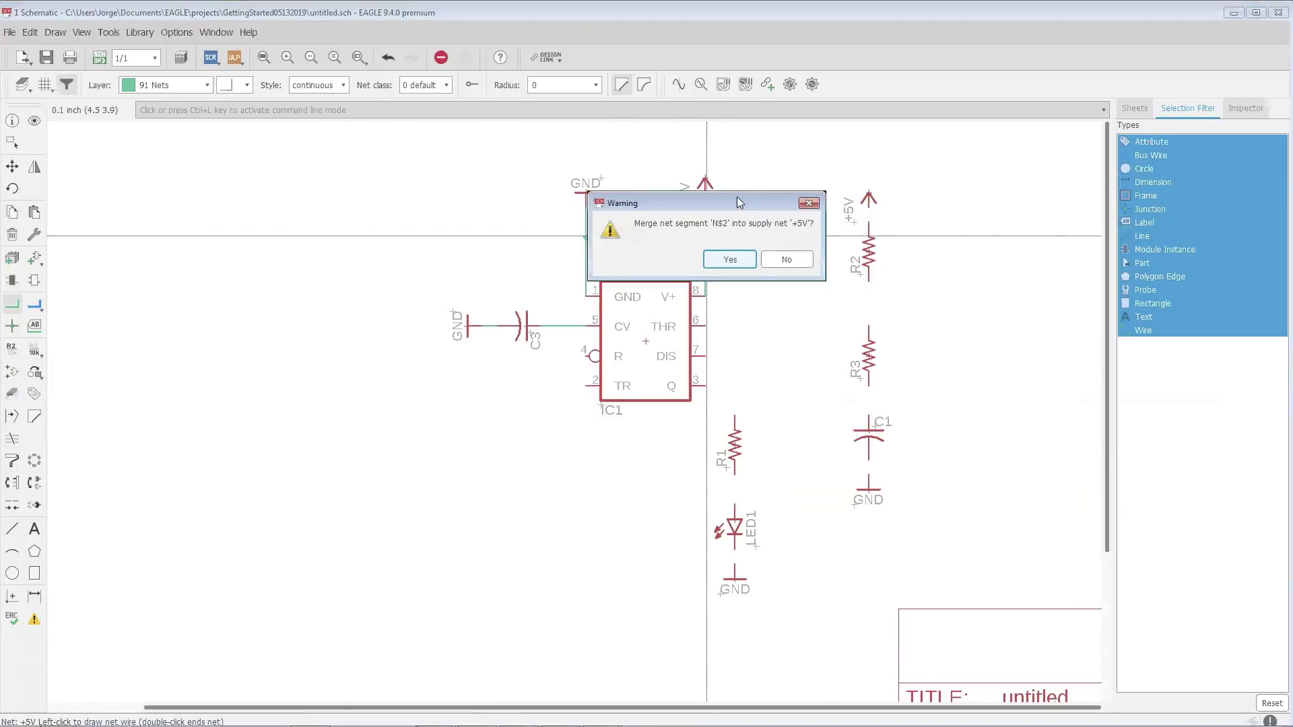
drag(740, 202, 578, 182)
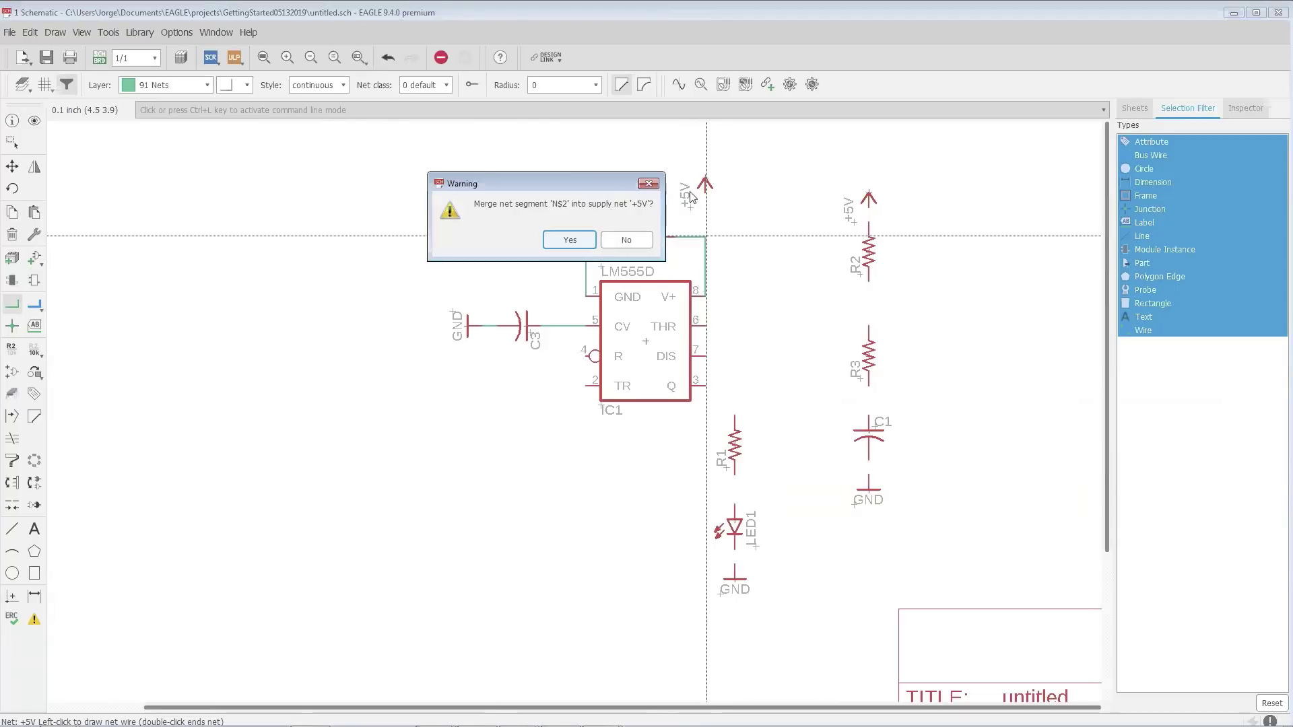
click(570, 241)
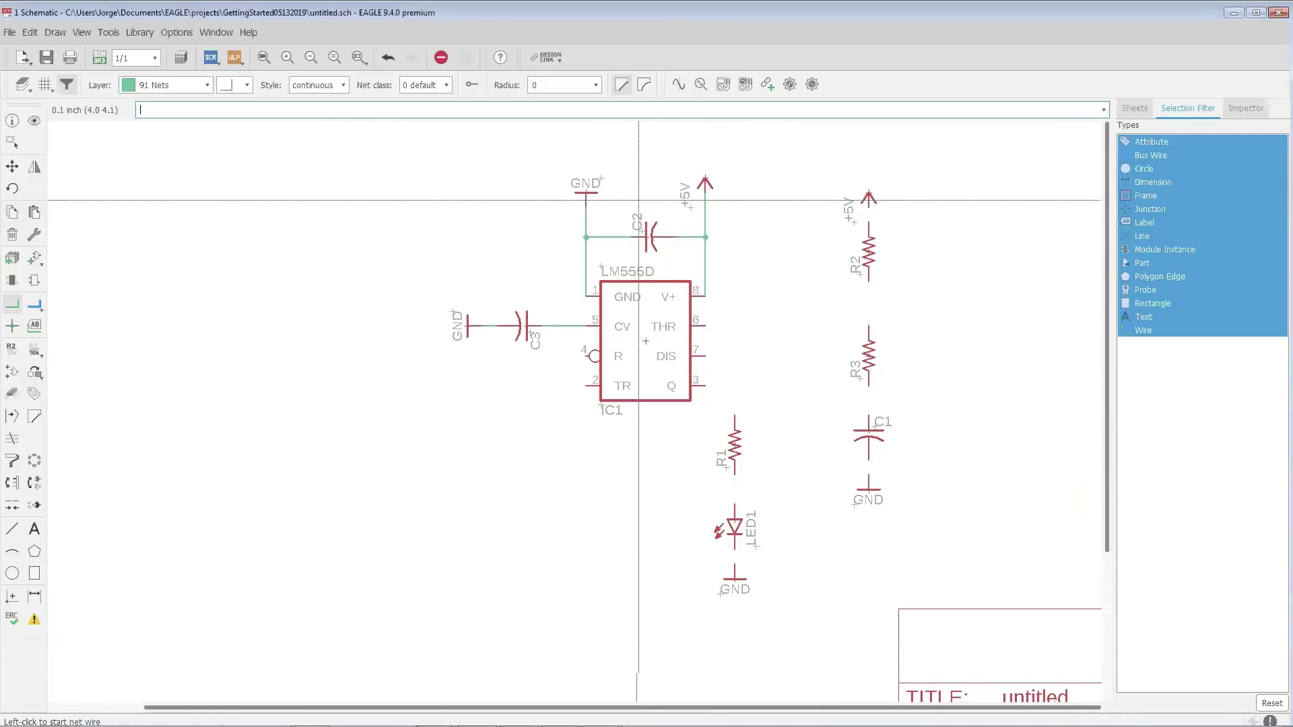
- Wire the +5V symbol, R2, R3, C1 and the GND symbol below it together in series with nets
click(870, 208)
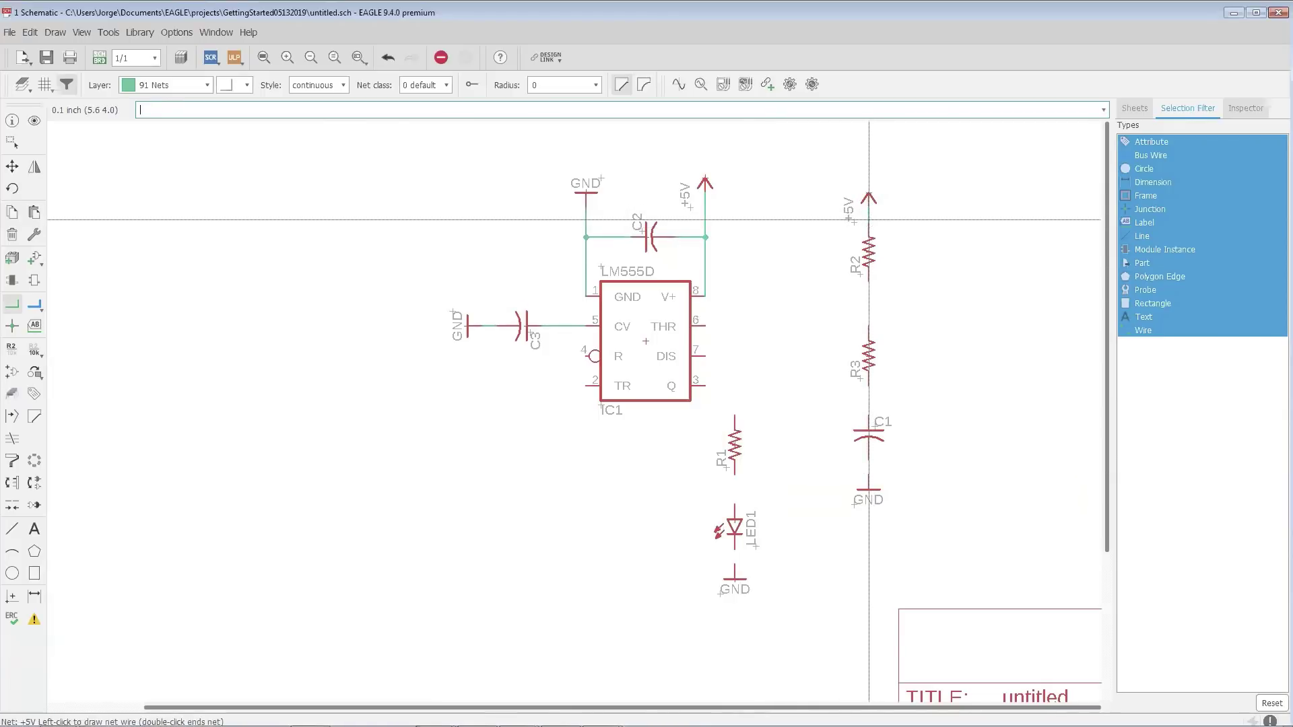
click(869, 220)
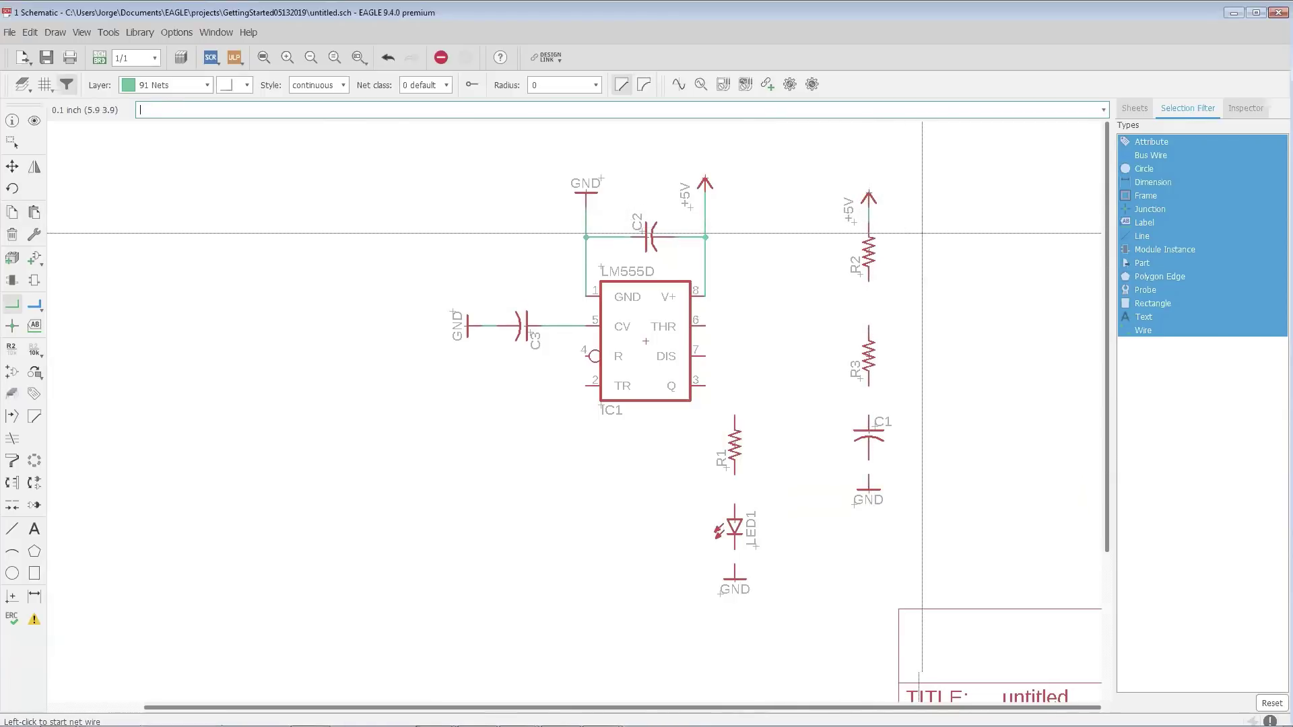
click(869, 282)
click(869, 325)
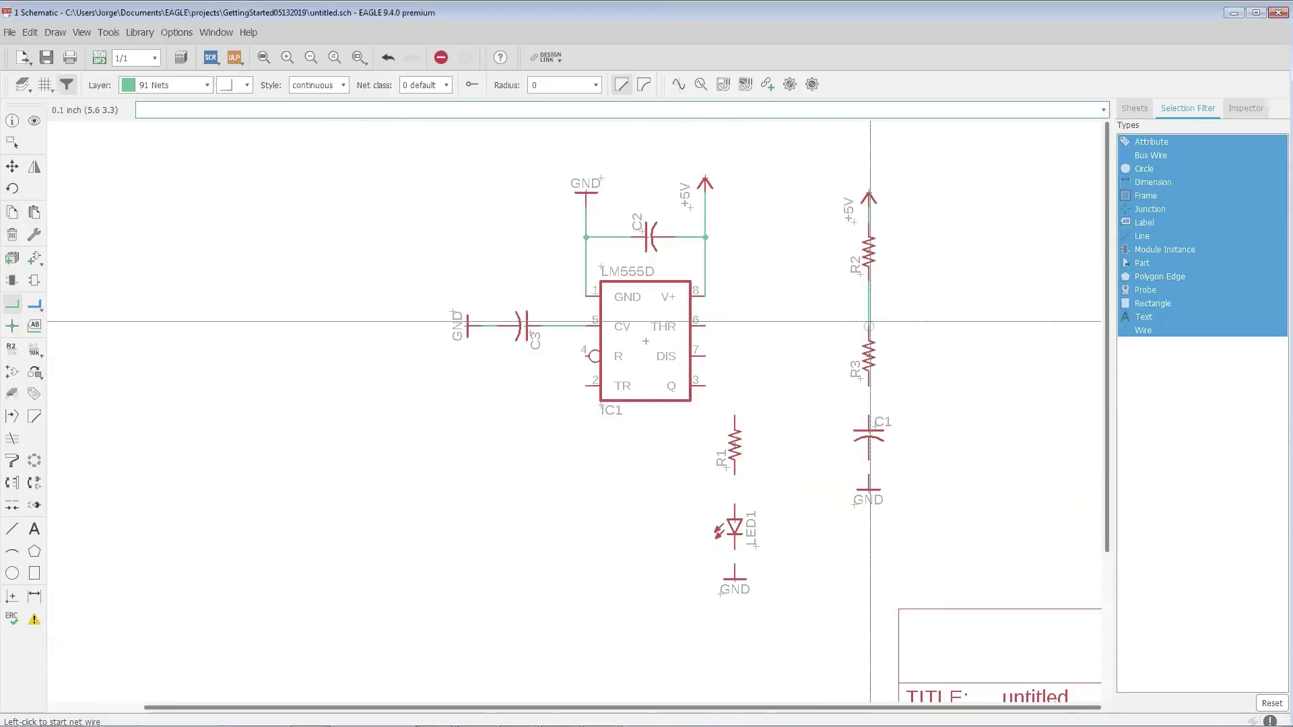
click(871, 396)
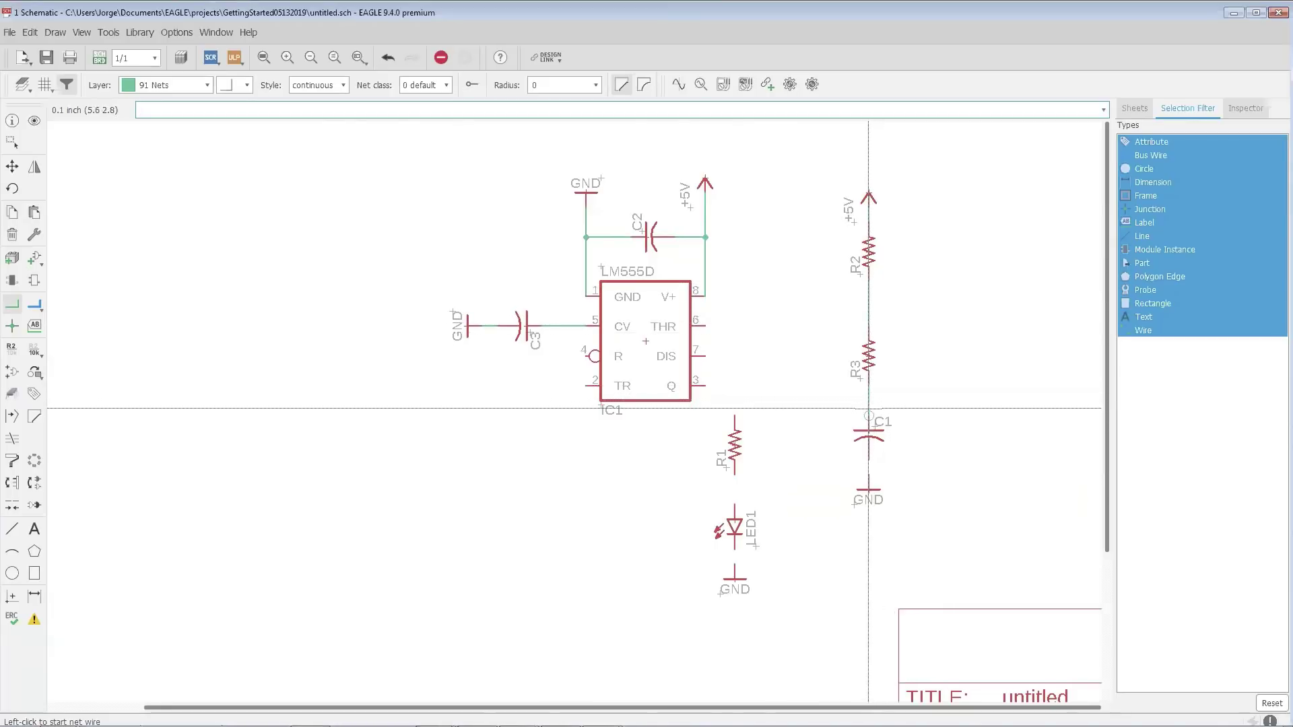
click(868, 412)
click(868, 476)
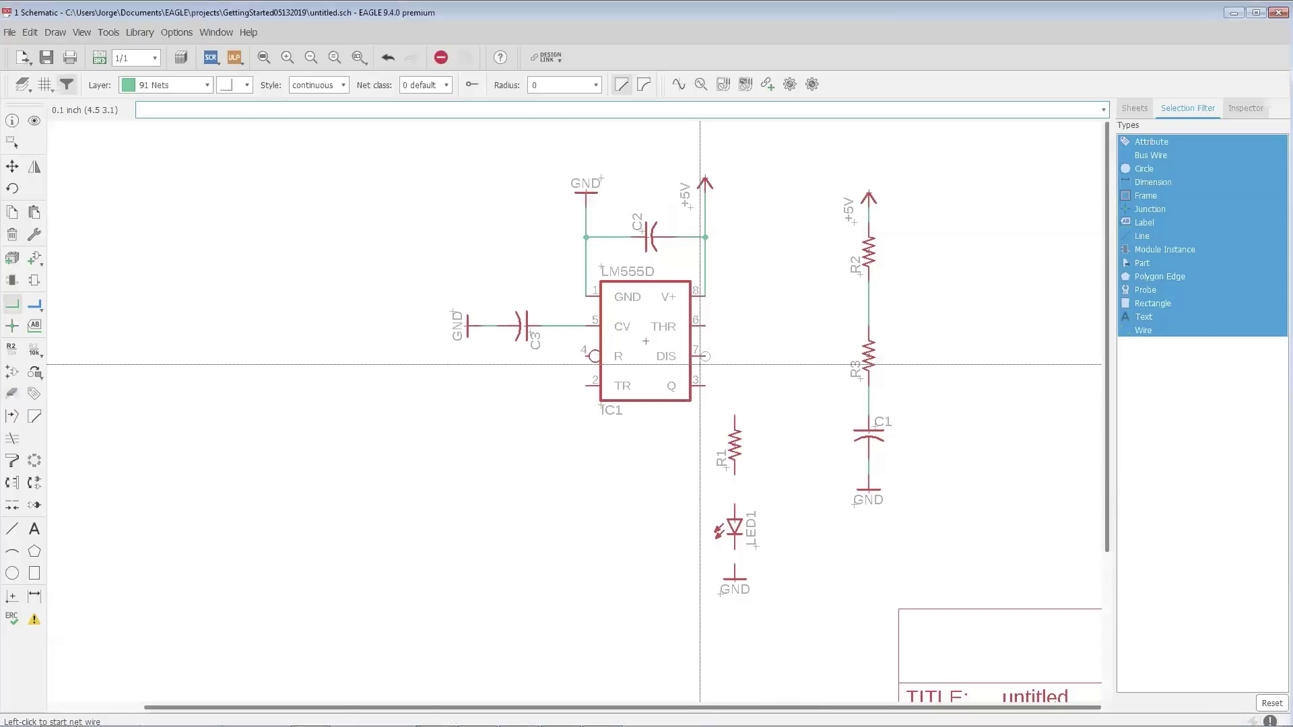
- Wire the timer's Q pin 3 through R1 and LED1 down to the GND symbol
click(703, 385)
click(735, 416)
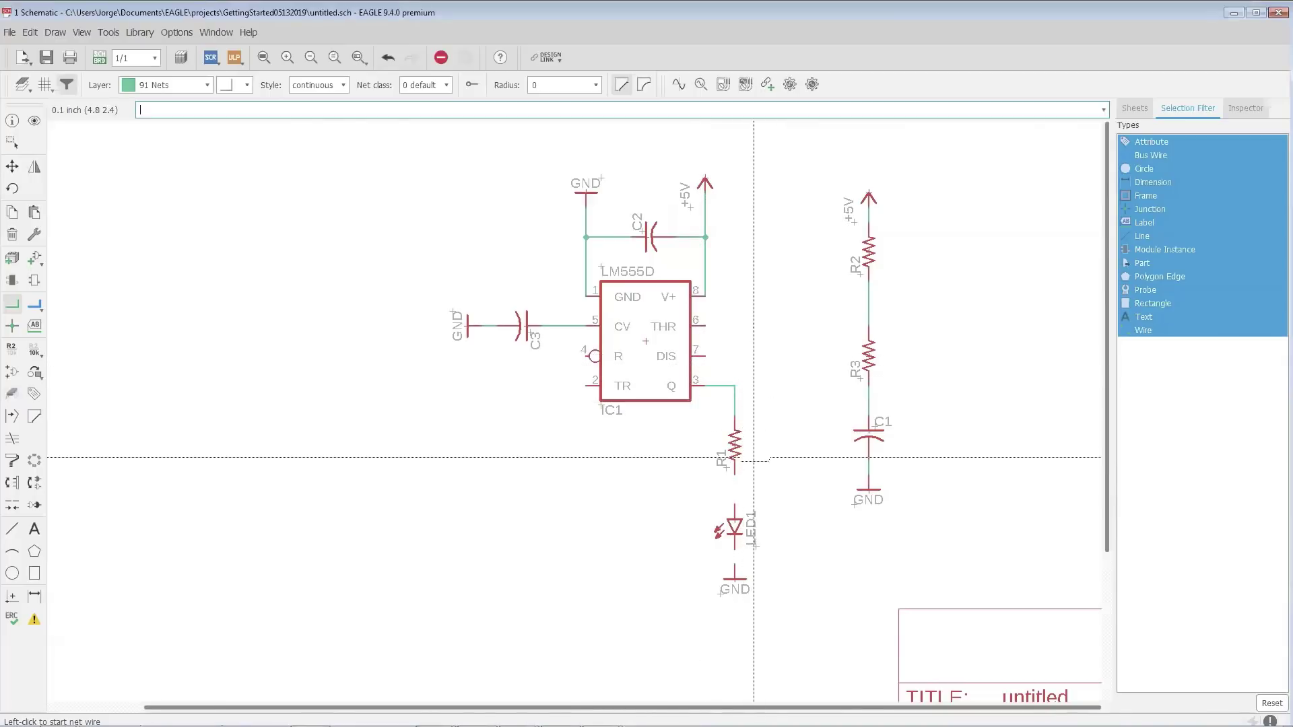
click(735, 473)
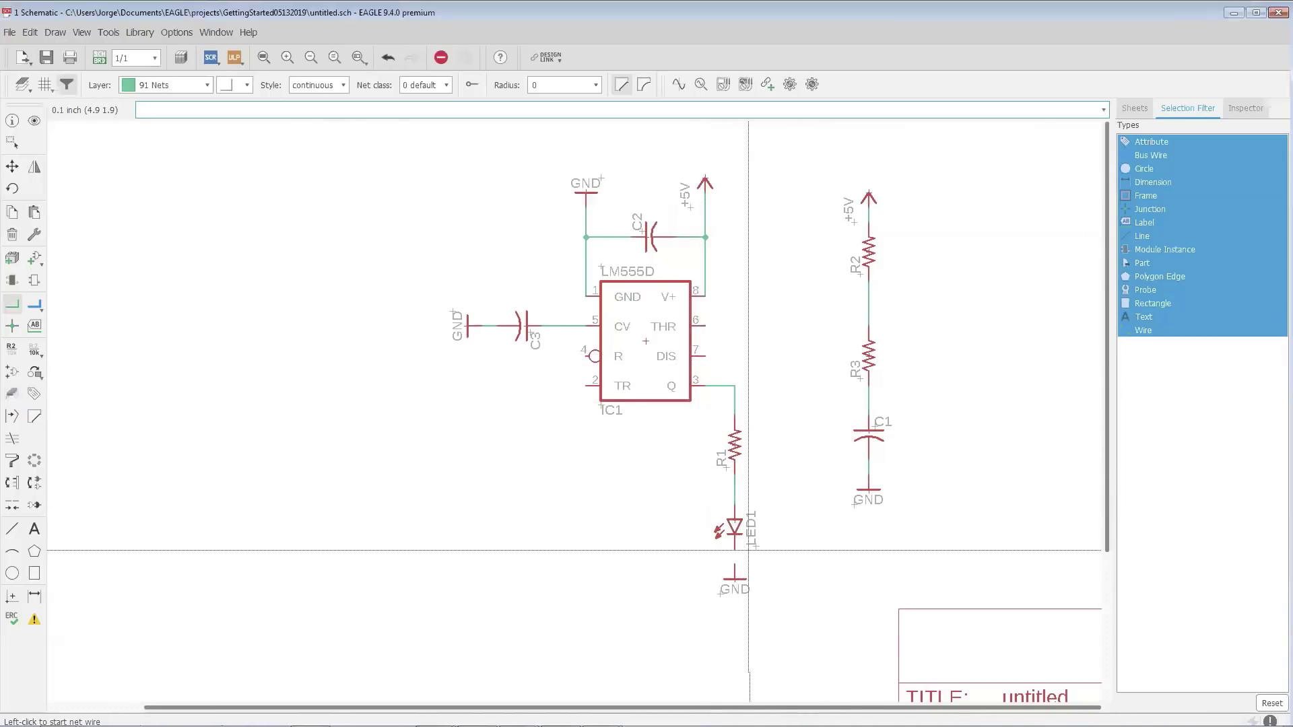
click(735, 578)
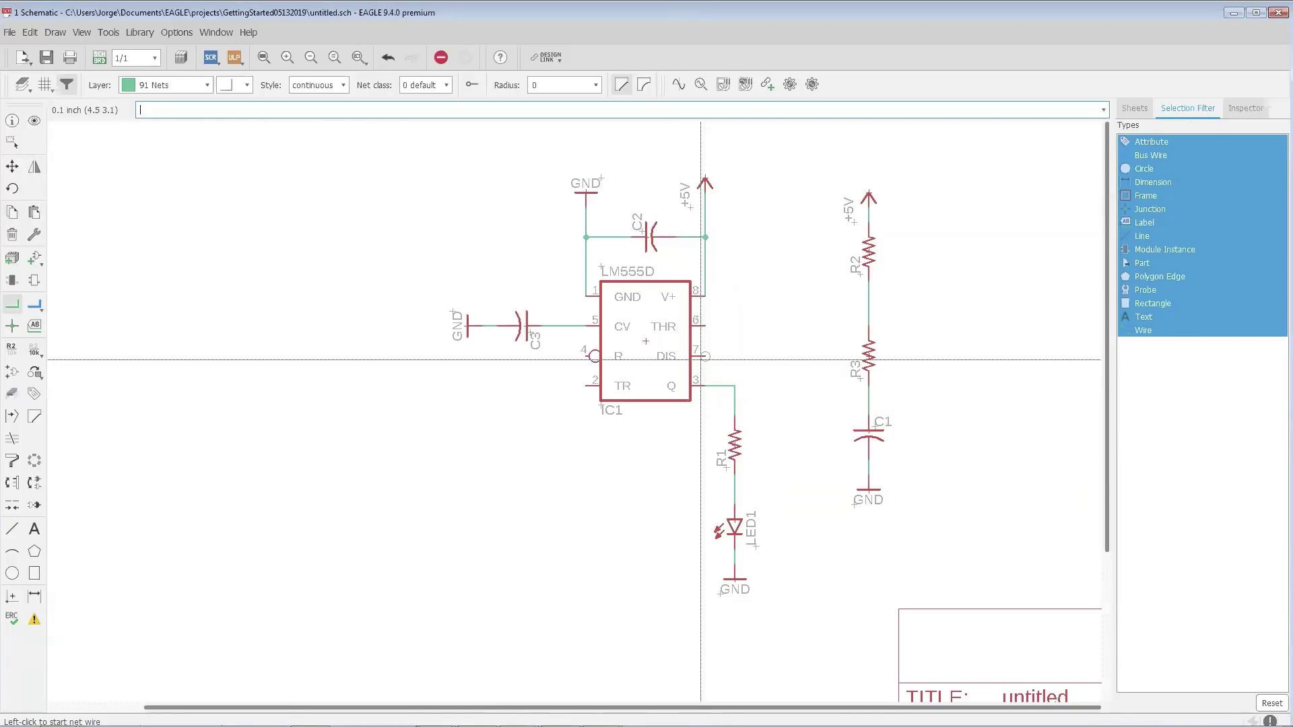
- Route a net from the timer's THR pin 6 to the junction between R3 and C1
click(710, 324)
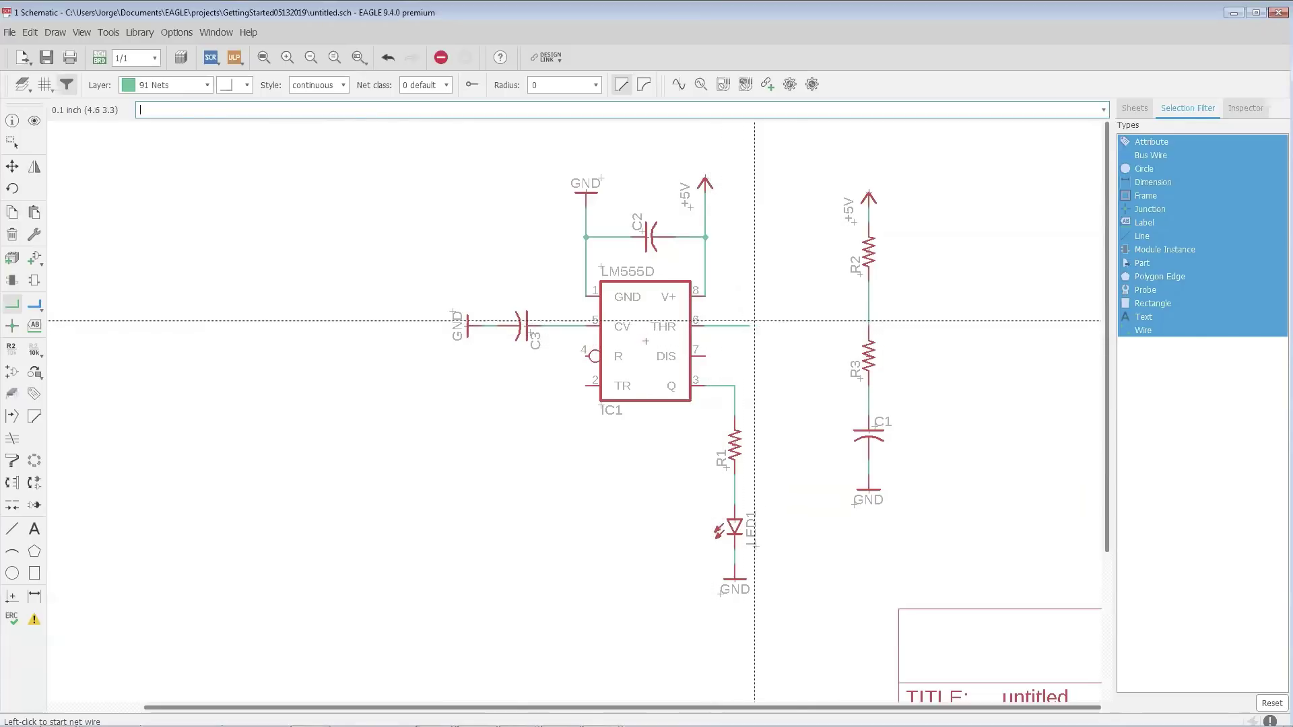
click(815, 402)
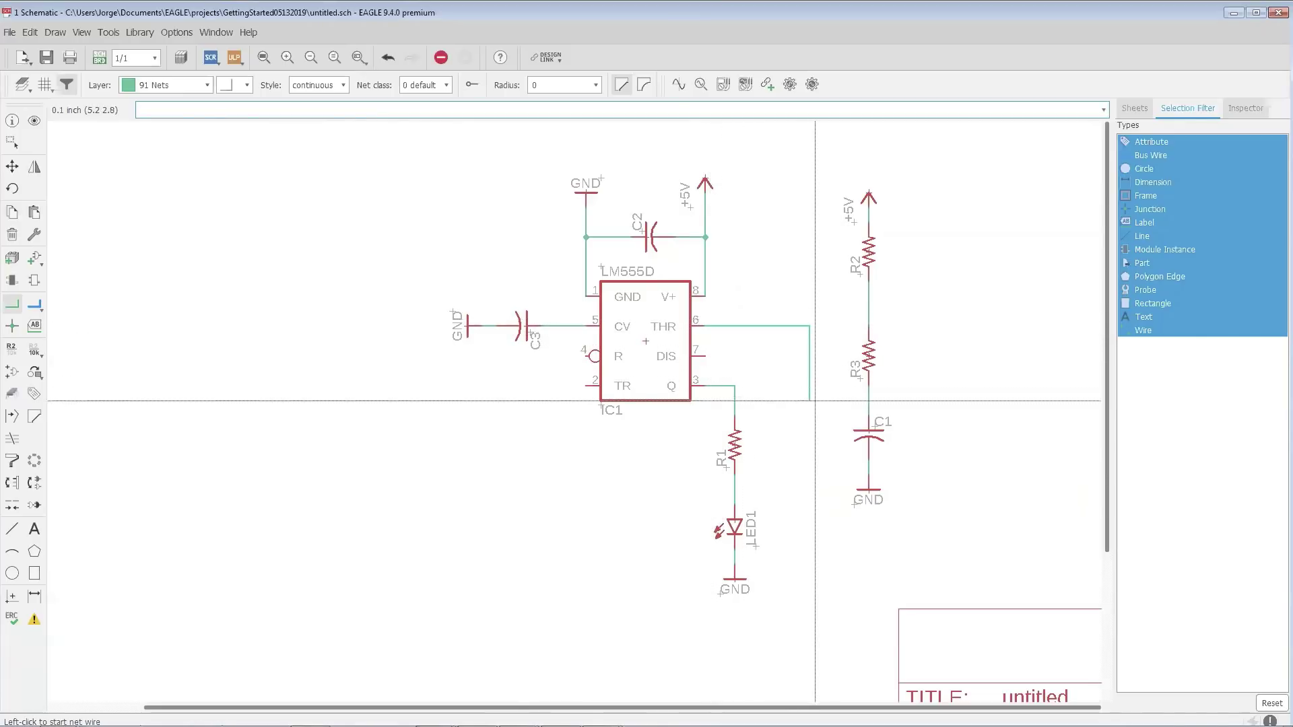
click(868, 402)
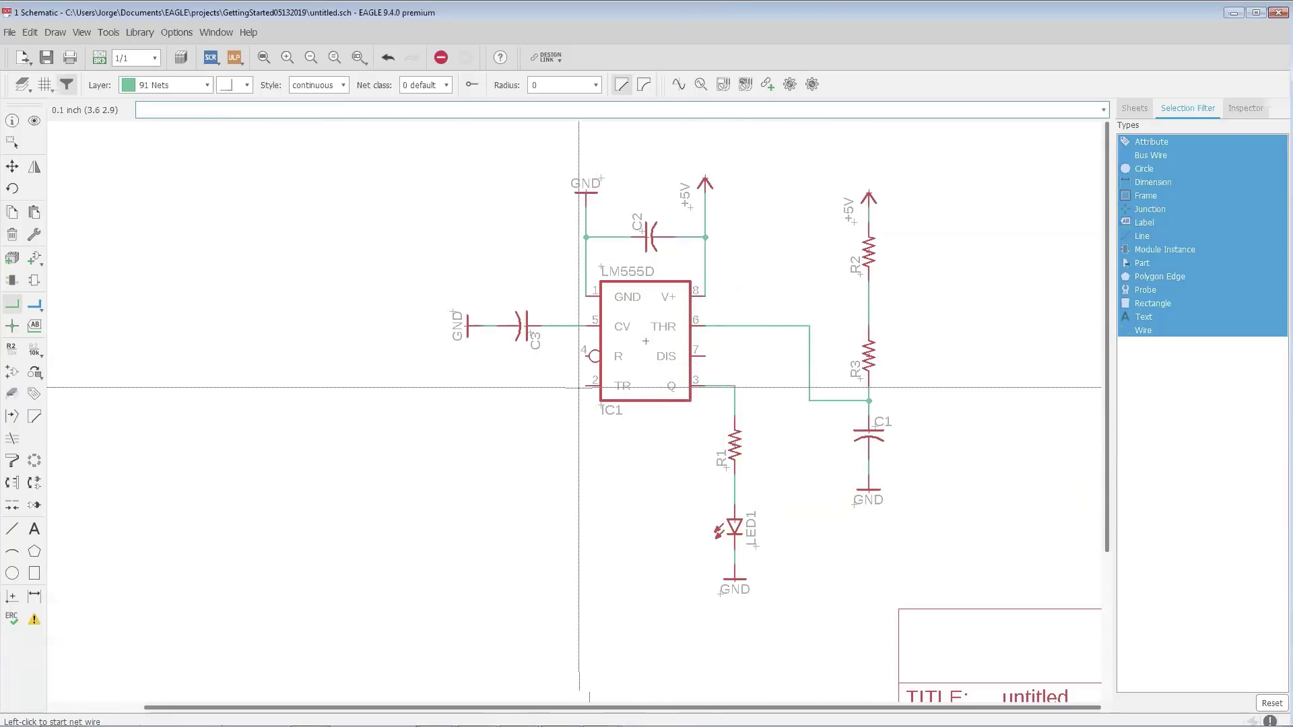
- Route a net from TR pin 2 beneath LED1's GND symbol and up to the THR net, connecting the segments as N$4
click(587, 386)
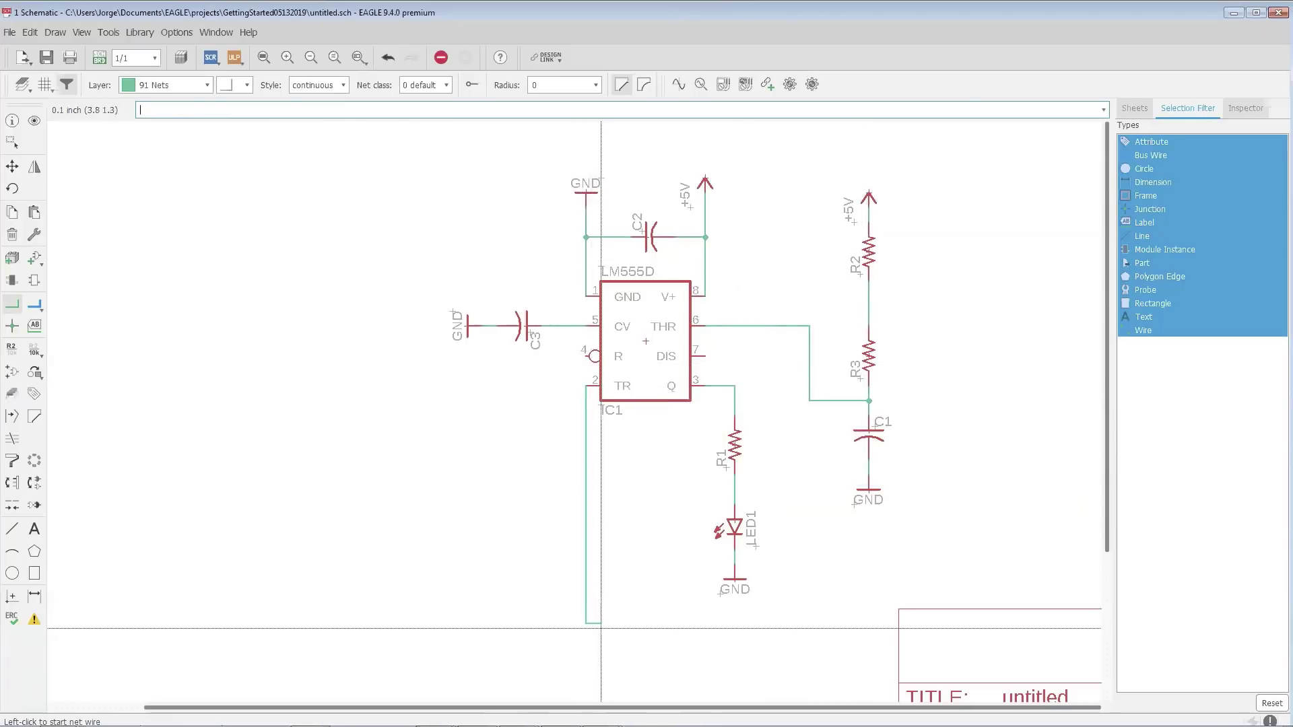
click(809, 638)
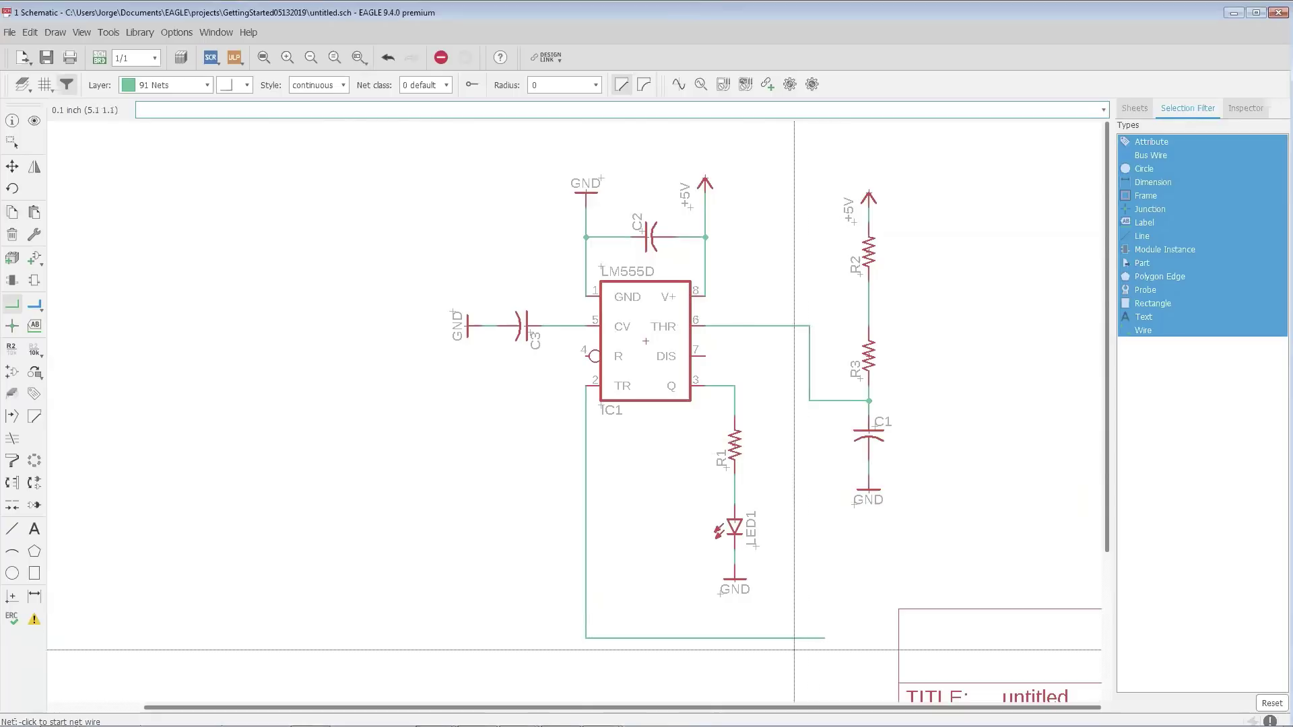
click(810, 401)
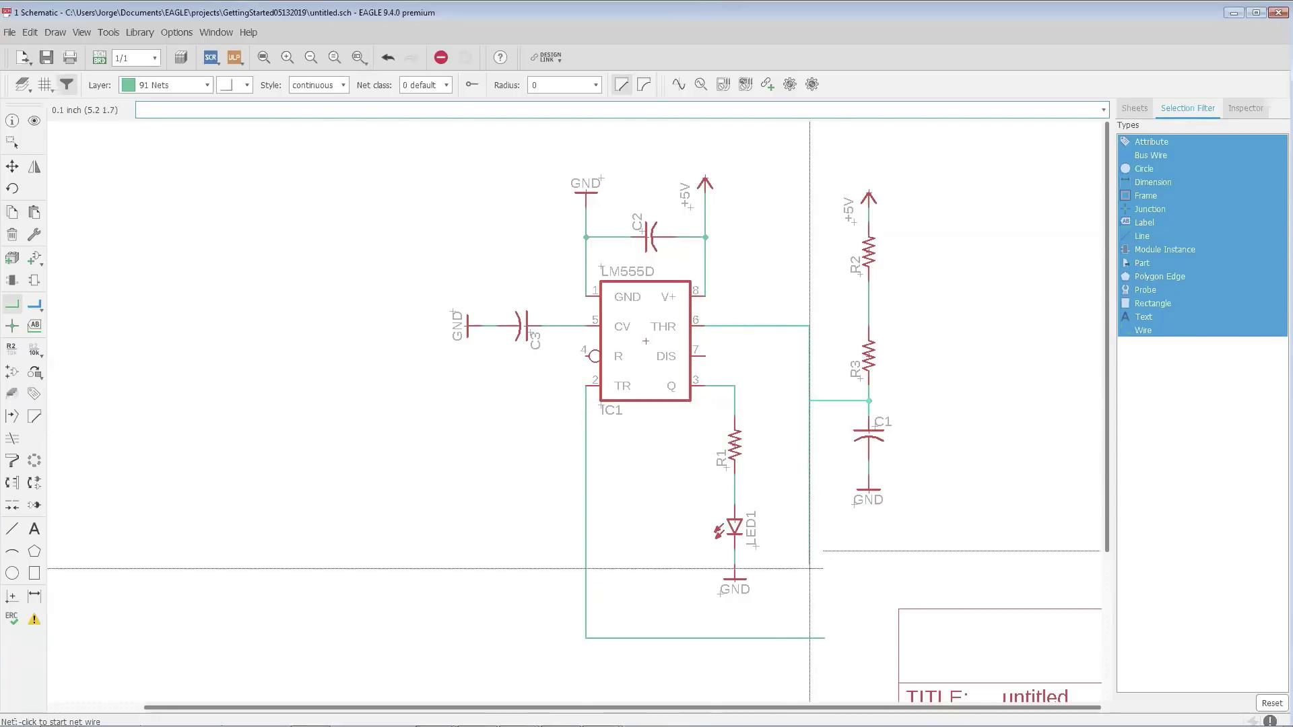
click(809, 636)
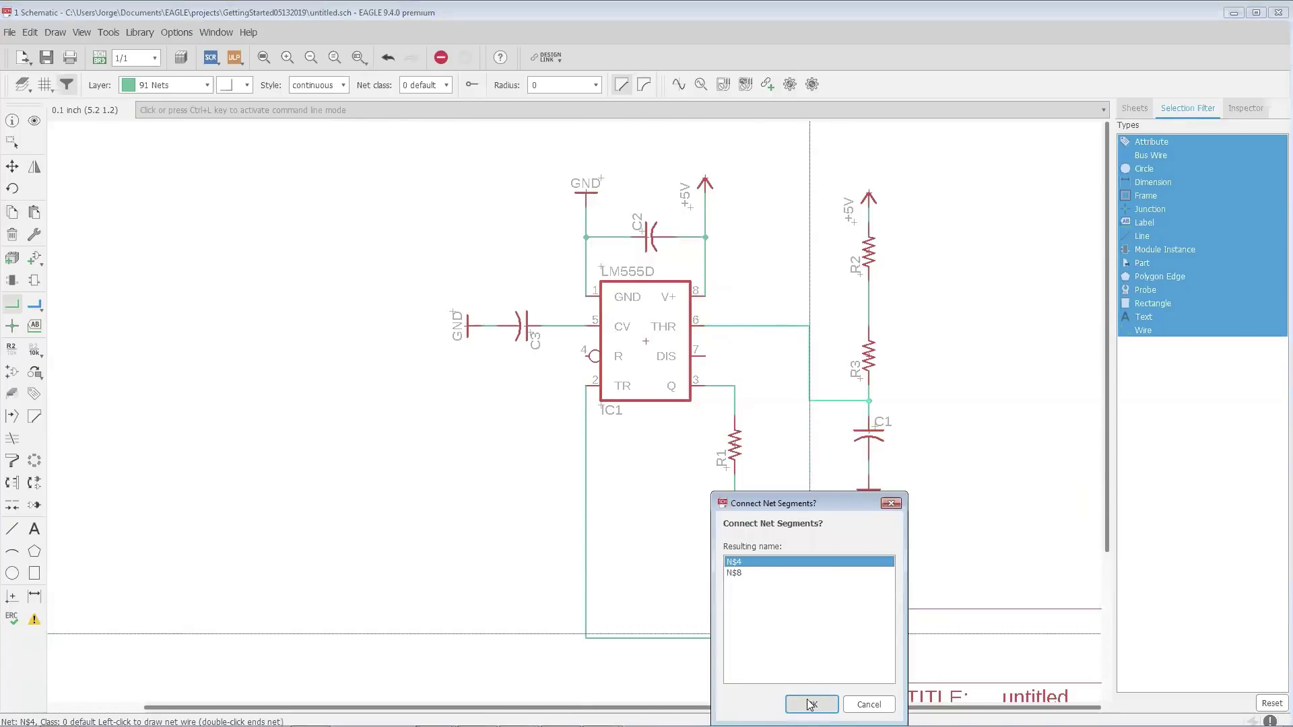
click(814, 704)
- Delete the short net stub extending past the lower right corner of the TR net
scroll(798, 600, up, 2)
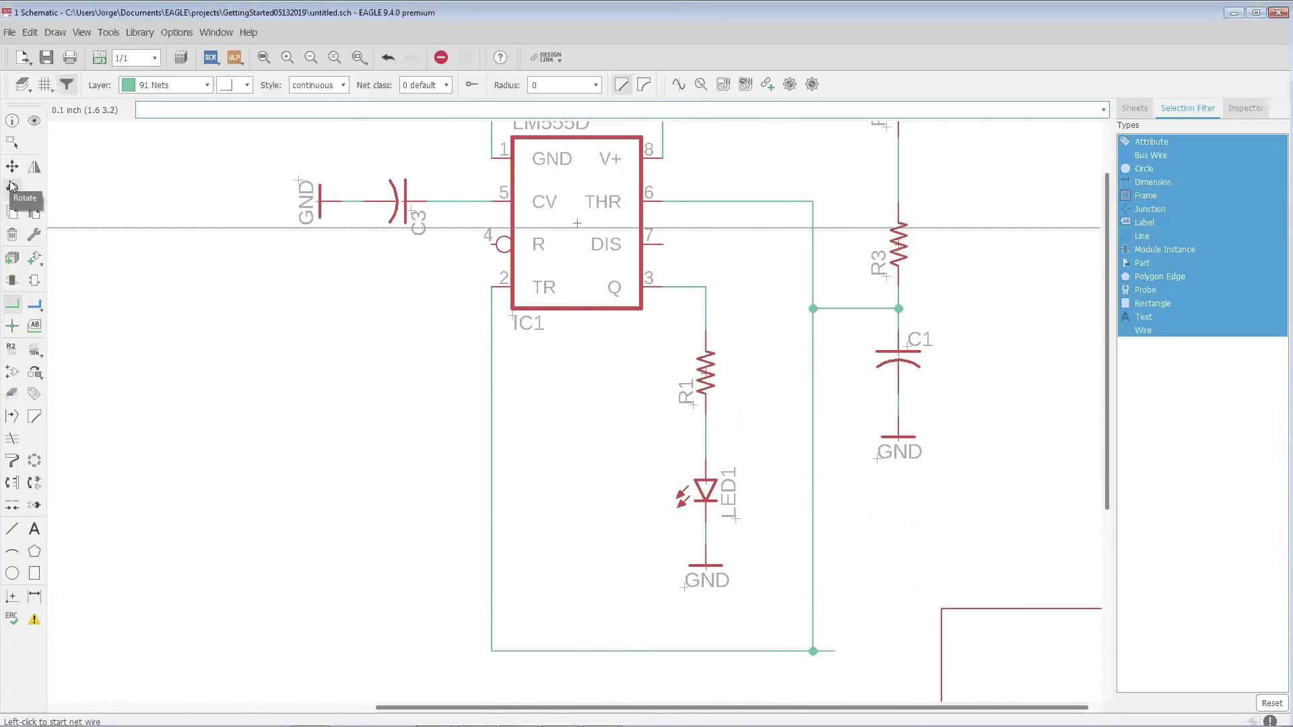
click(14, 237)
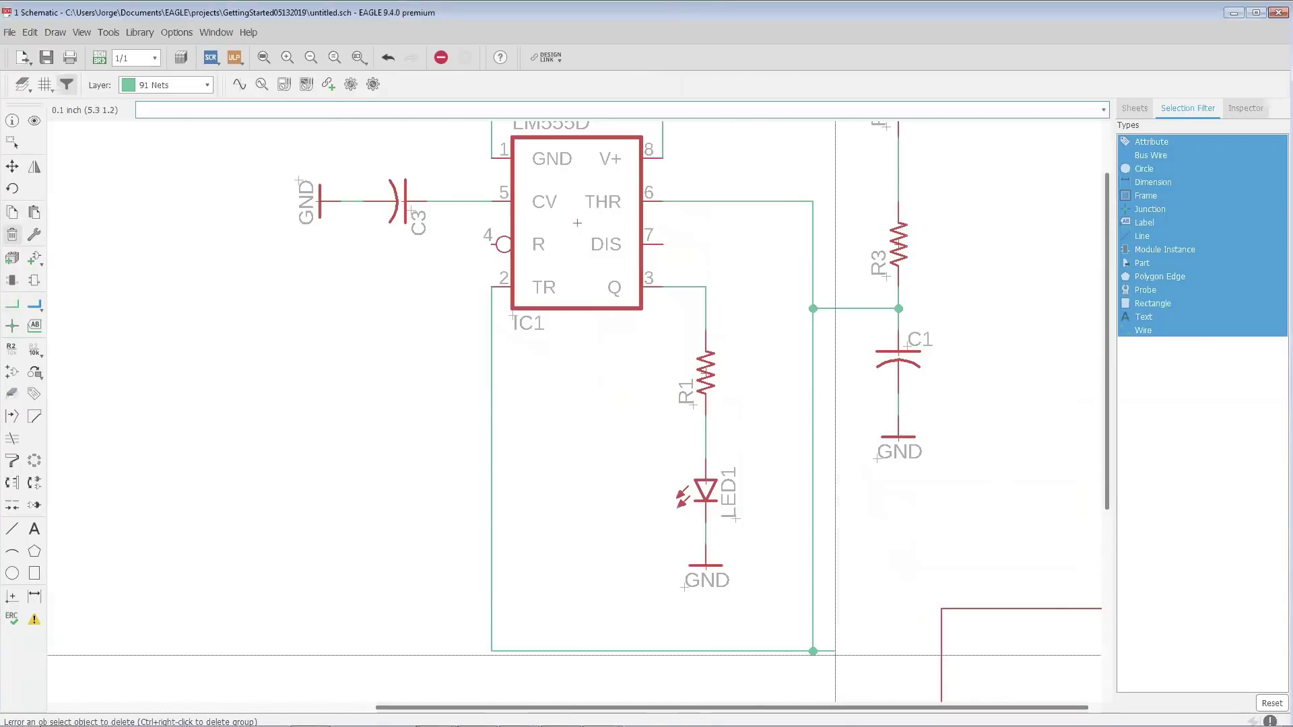
click(832, 652)
key(Escape)
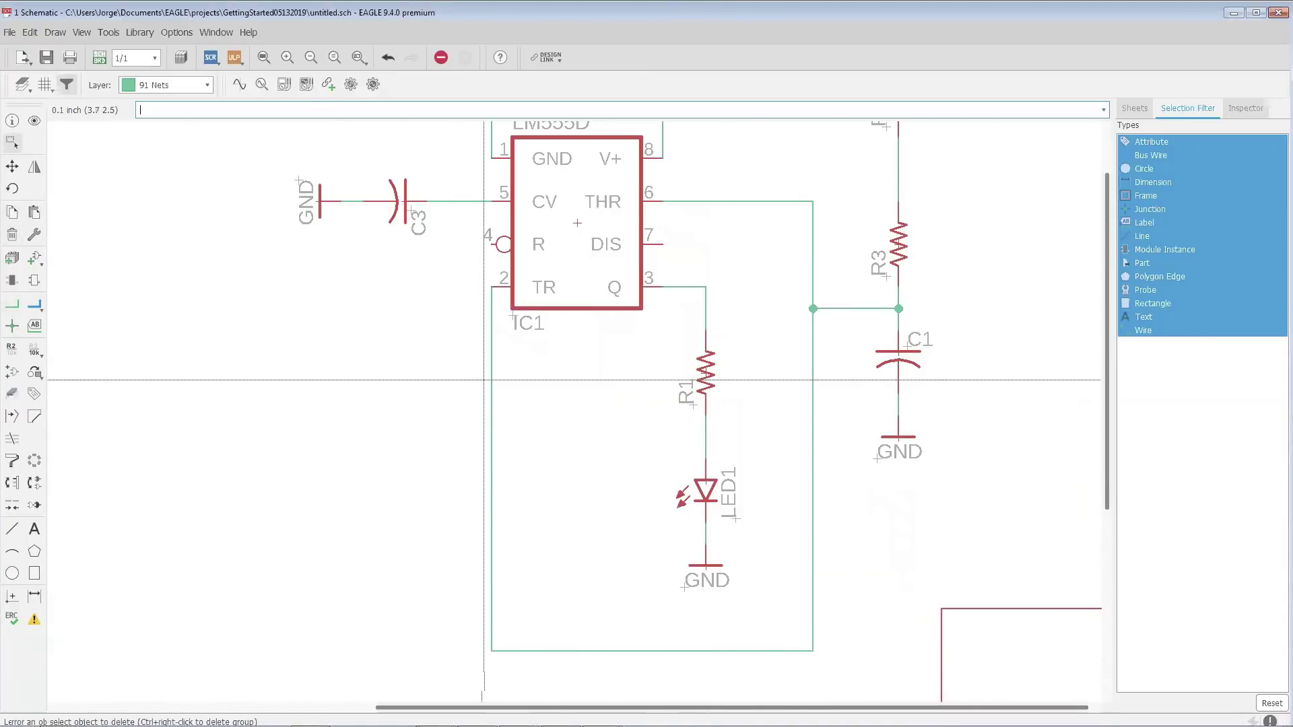
- Route a net from the timer's DIS pin 7 to the wire between R2 and R3
middle_drag(597, 384, 507, 561)
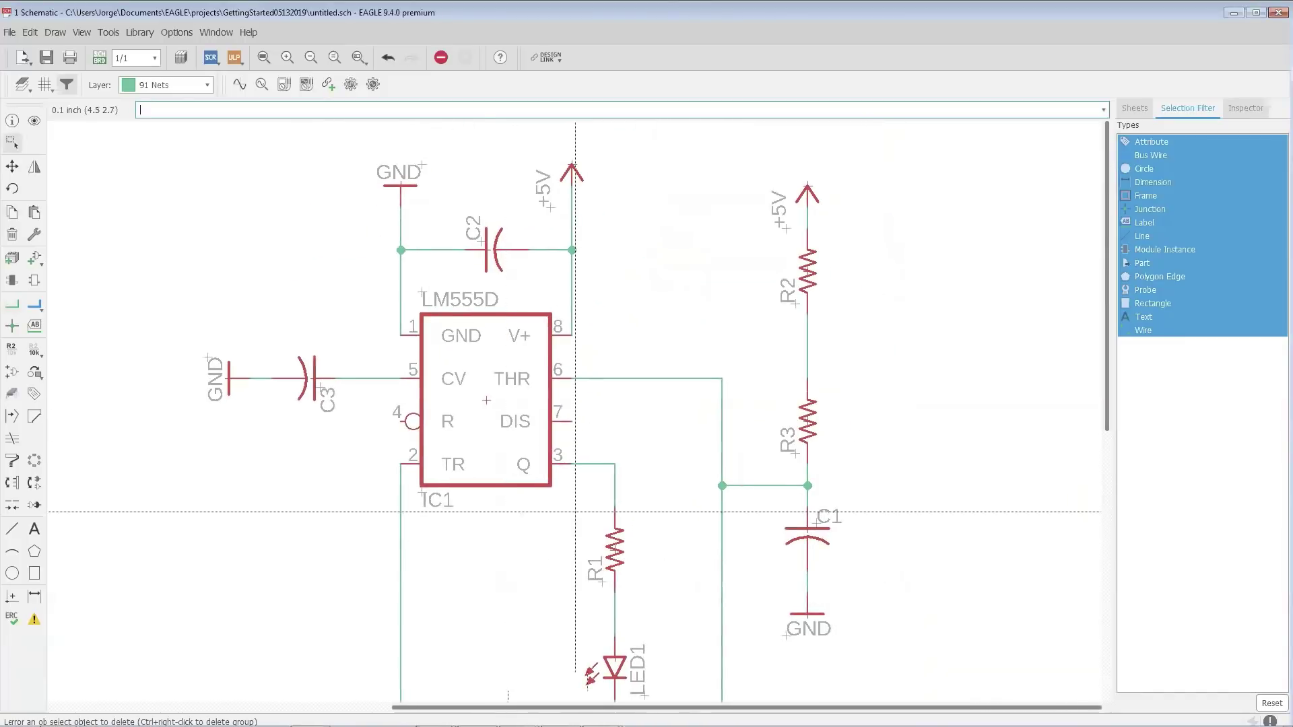
click(33, 304)
click(571, 422)
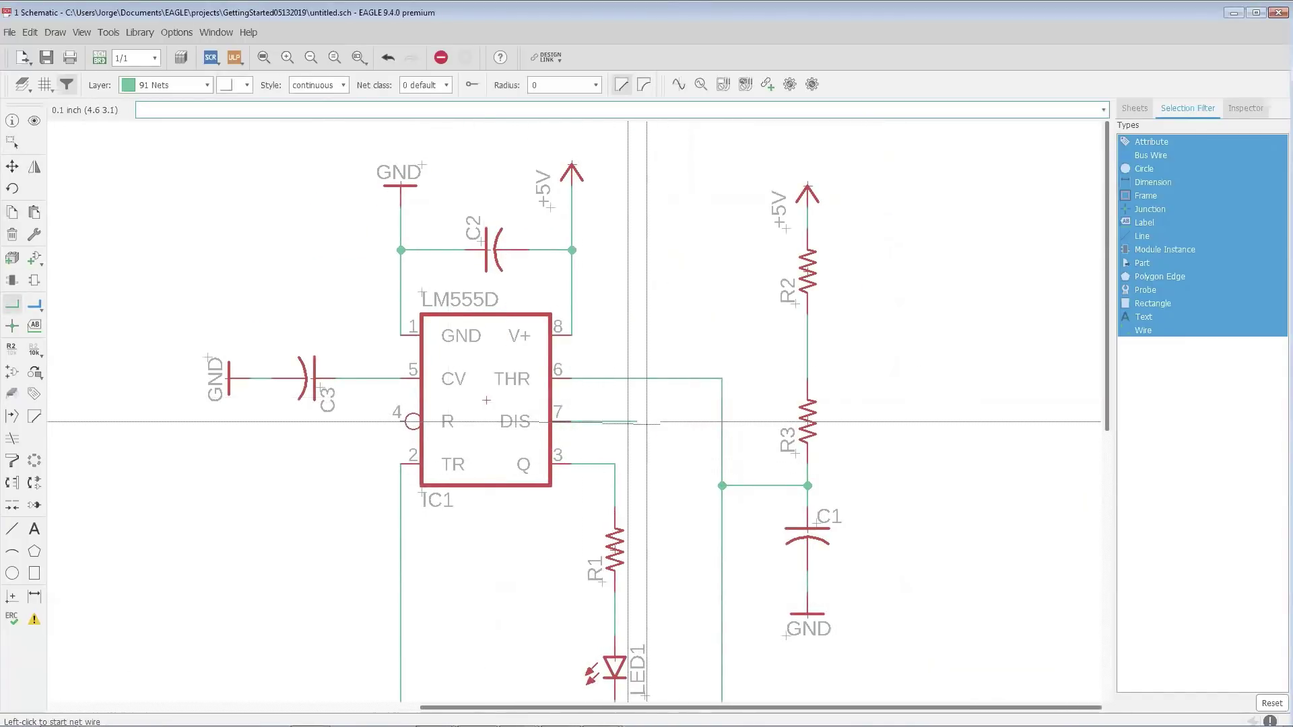
click(744, 422)
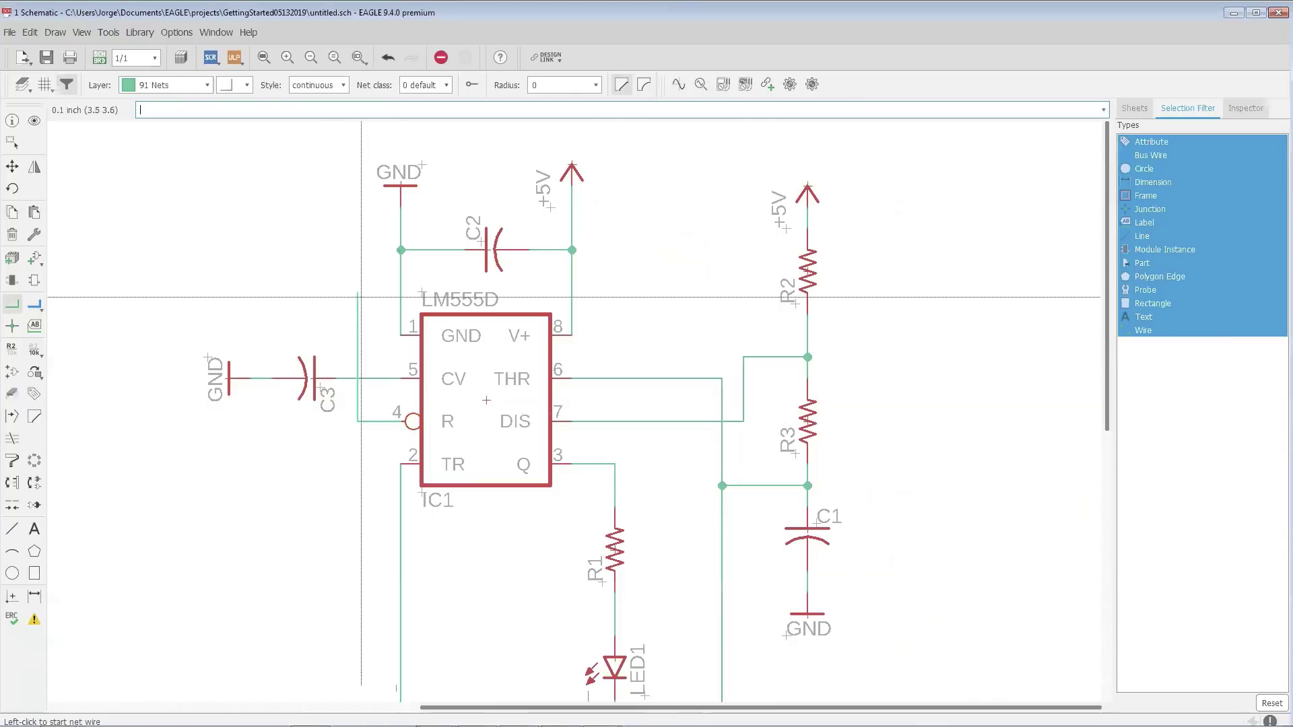
- Route a net from the timer's R pin 4 up around the upper GND and +5V symbols to C2's +5V junction
click(357, 143)
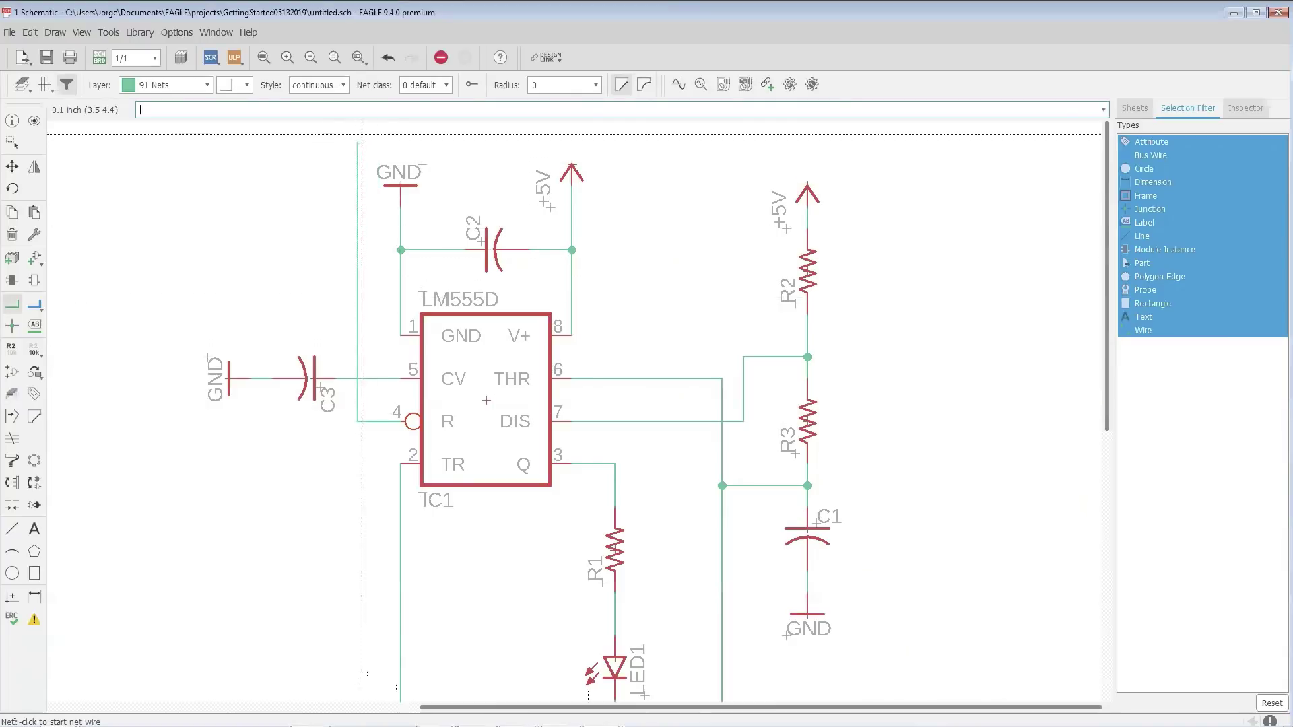
click(632, 253)
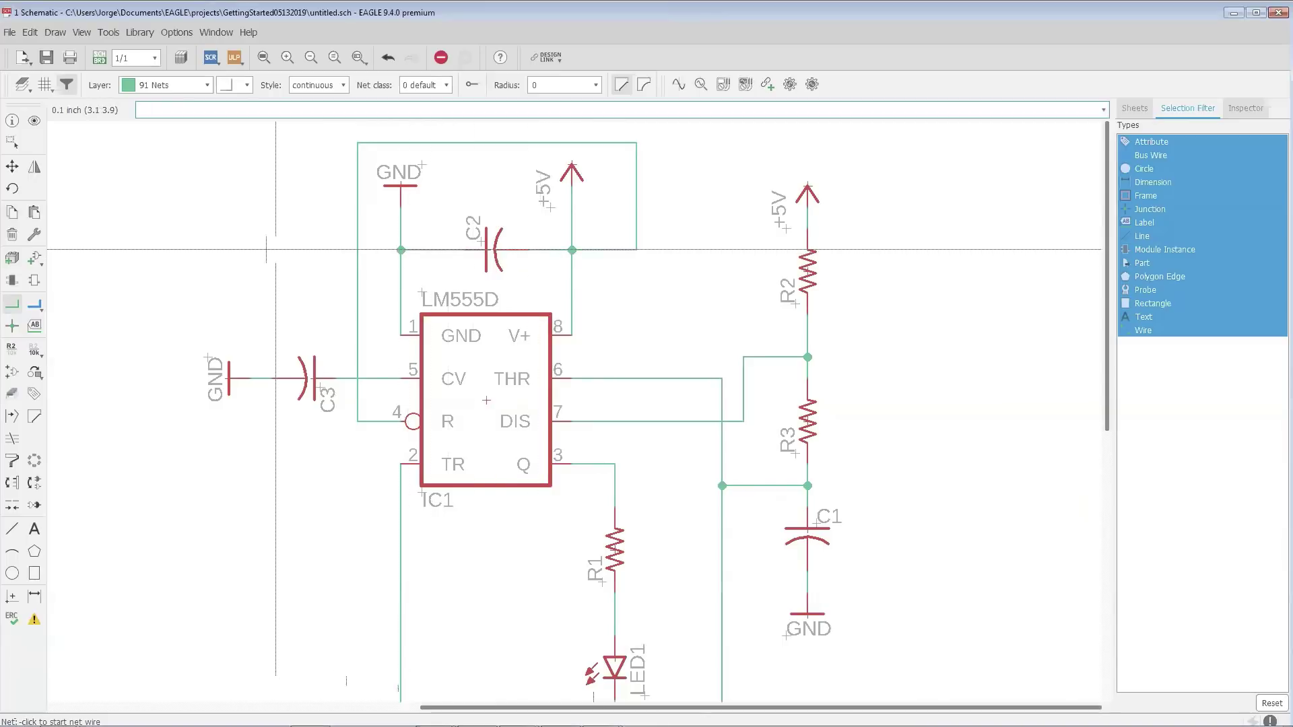
key(Escape)
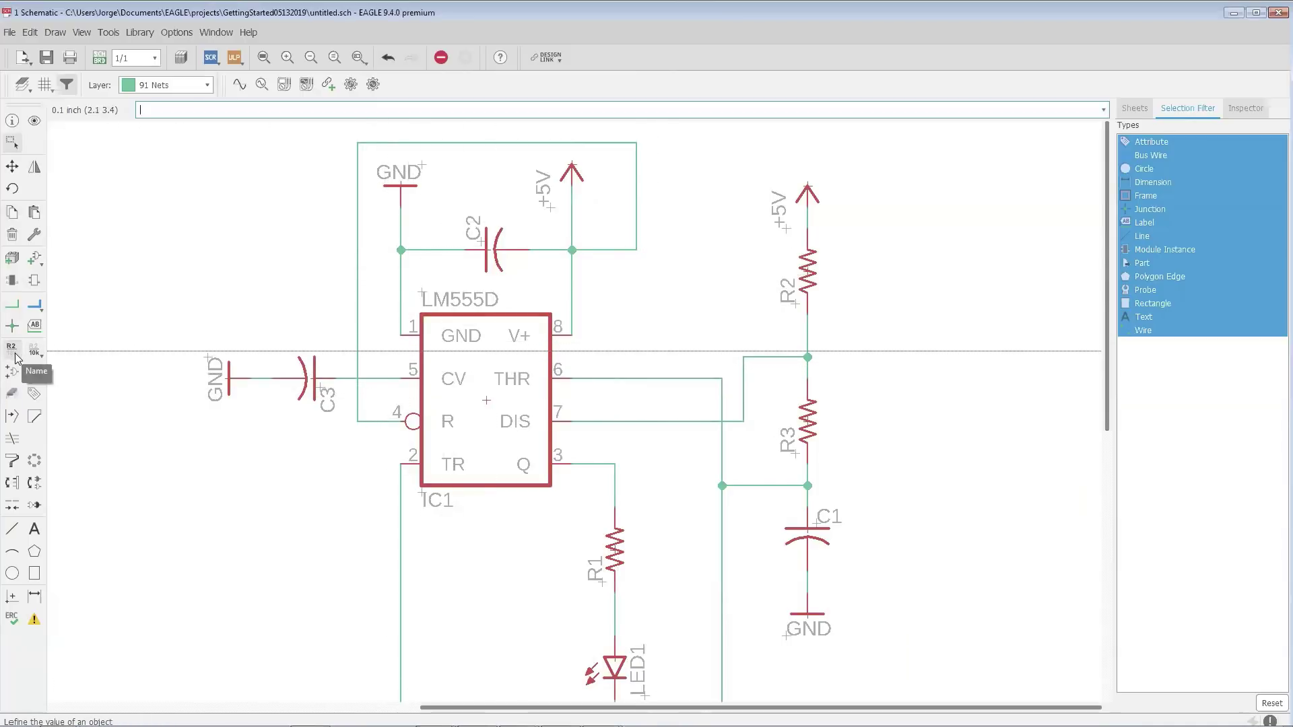
- Copy the +5V symbol and place the copy upside down just below and left of the timer's R pin 4
click(12, 214)
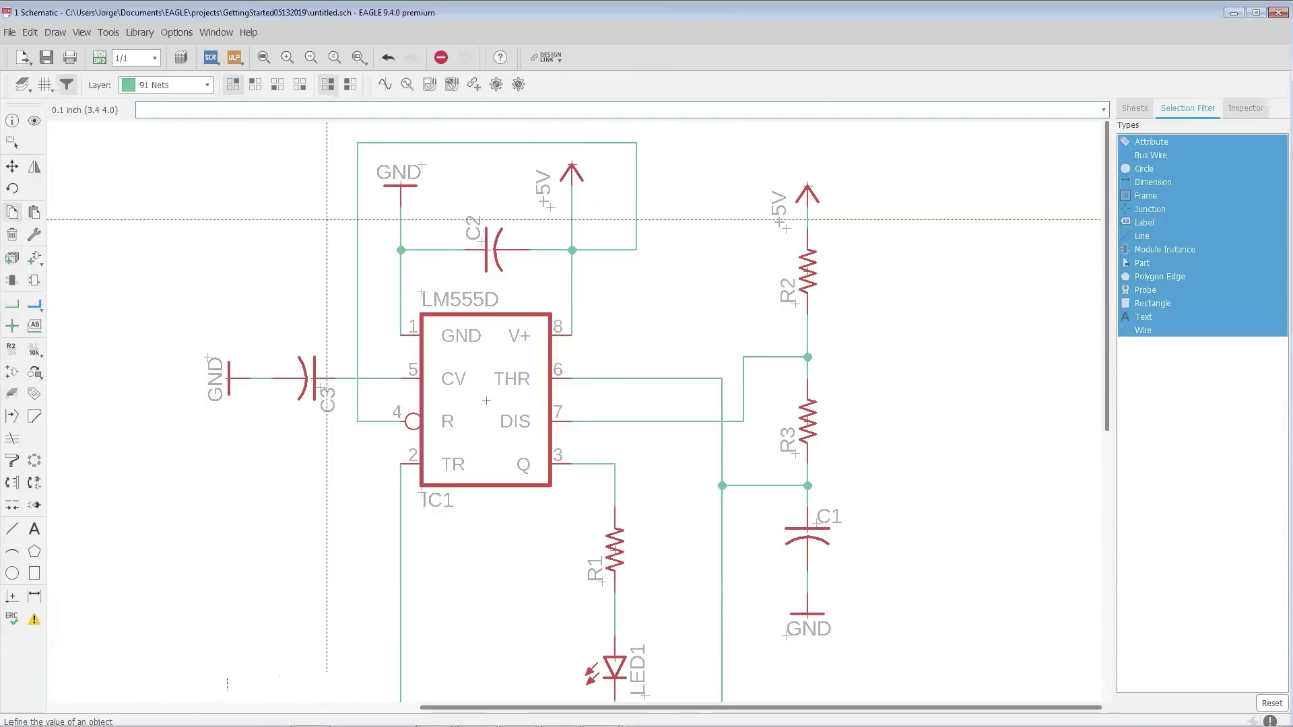
click(571, 176)
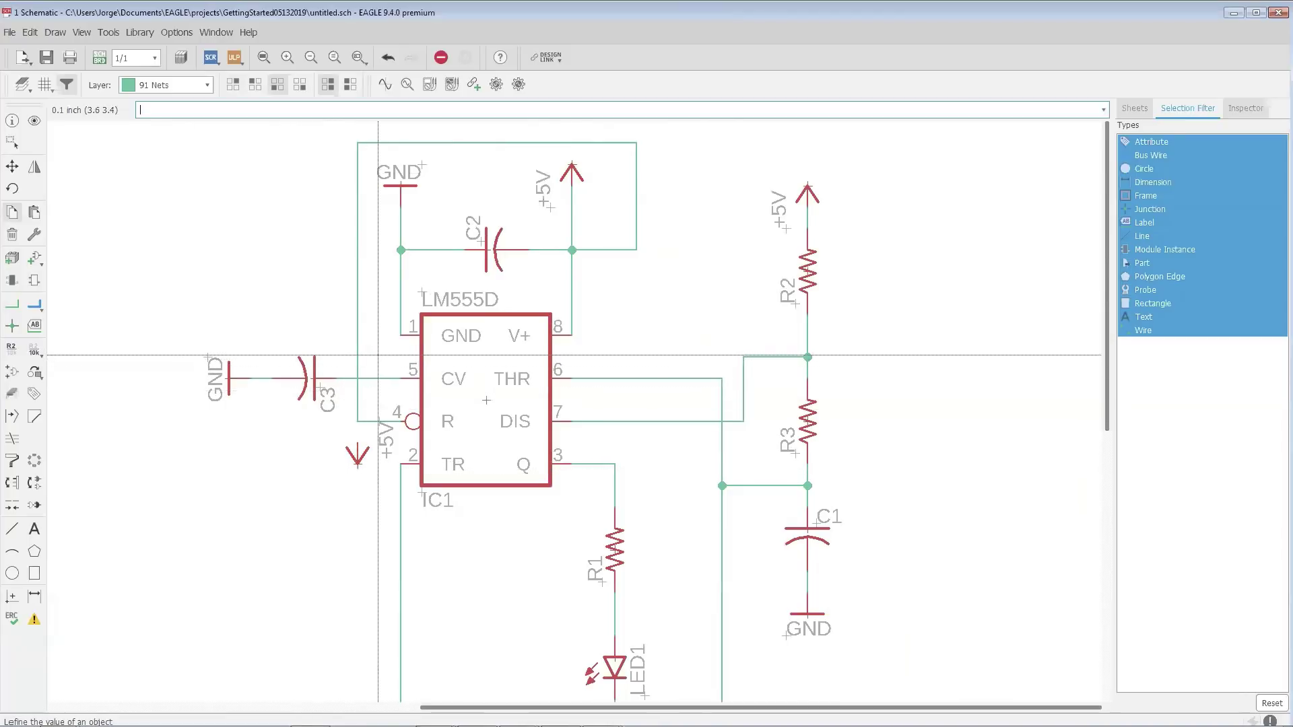
- Delete the net segments looping from the timer's R pin 4 over the upper supply symbols to C2's +5V junction, keeping the stub at pin 4
scroll(346, 373, down, 1)
scroll(346, 396, up, 1)
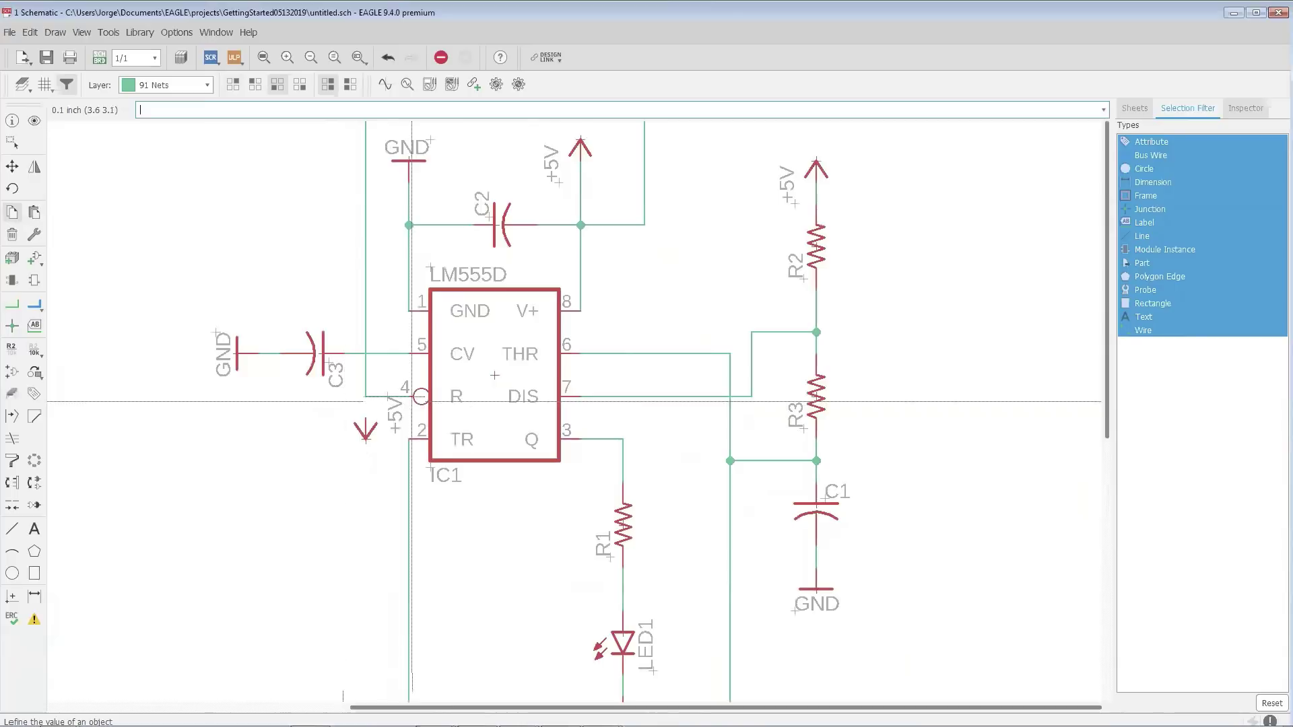
scroll(407, 274, down, 1)
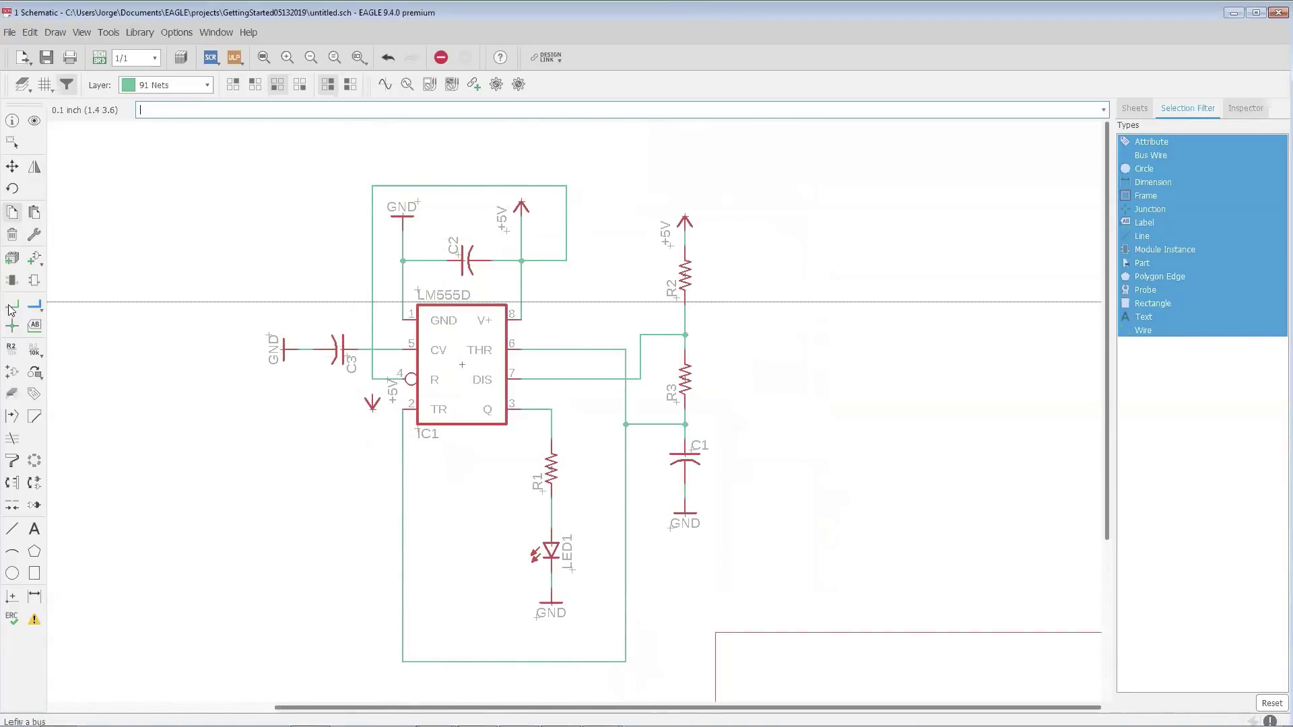
click(13, 235)
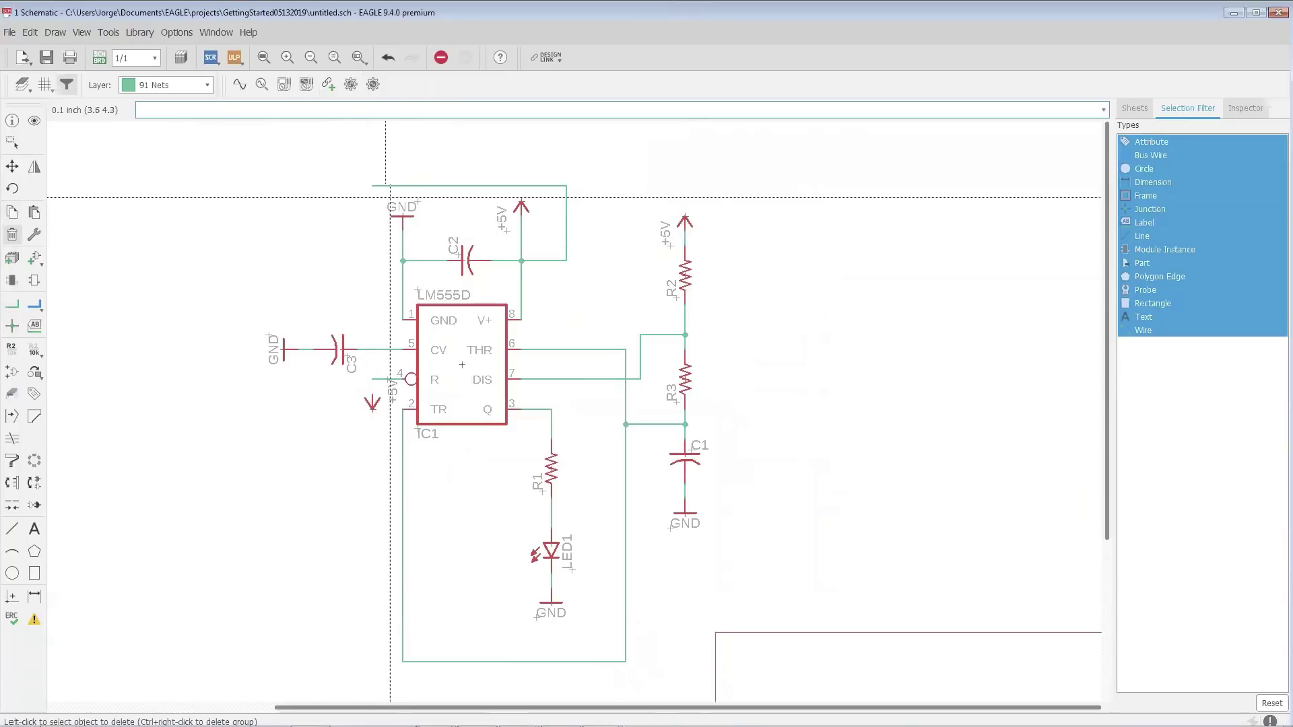
click(567, 243)
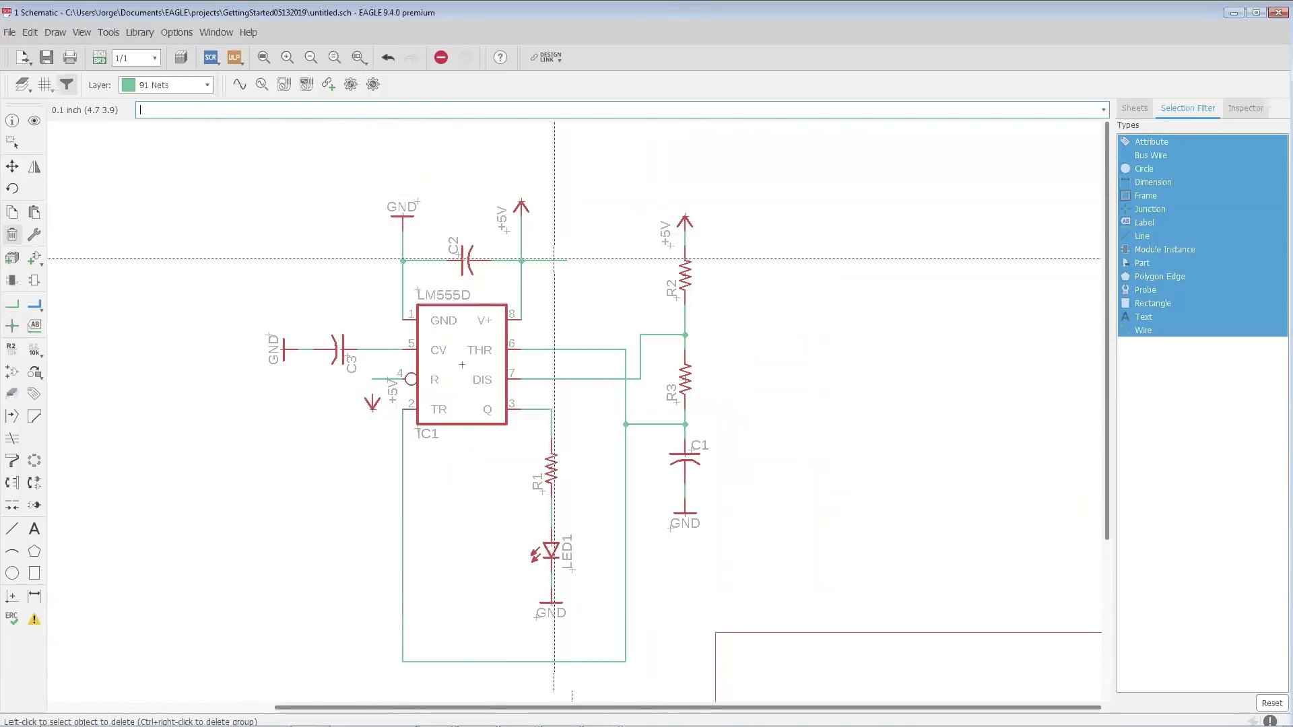
click(553, 260)
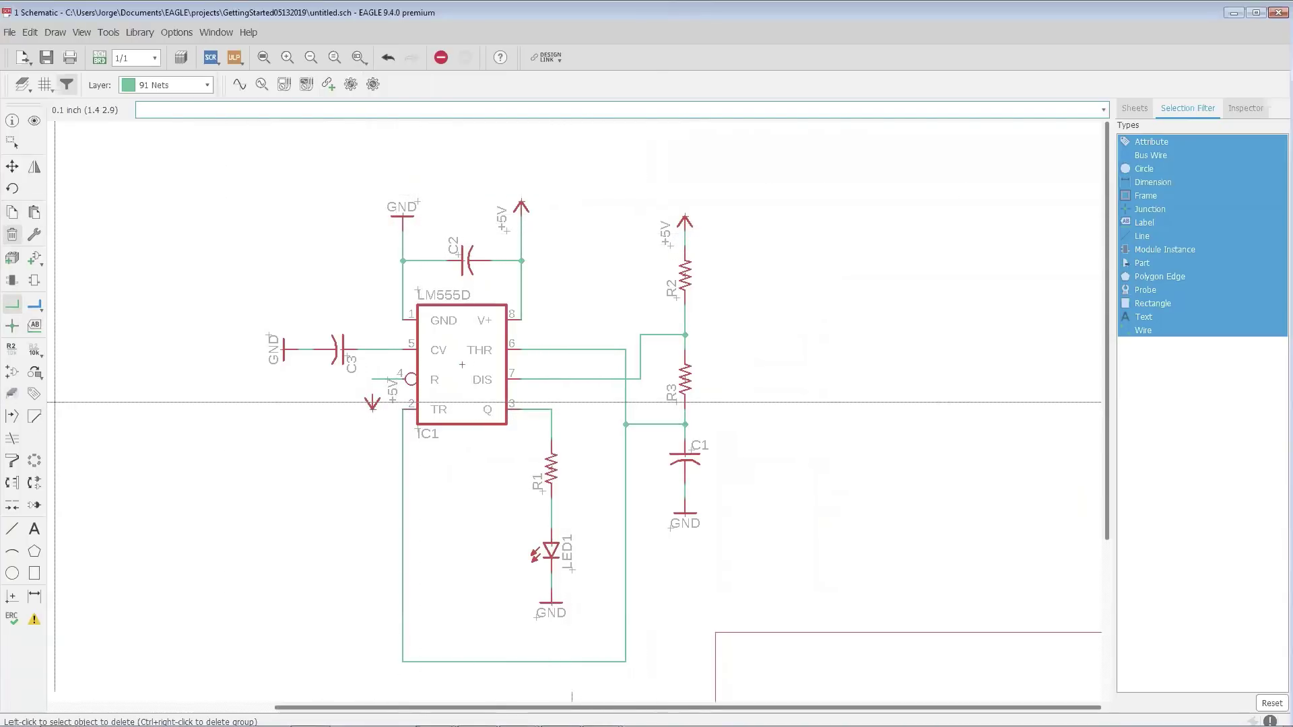
- Route a net from the stub at the timer's R pin 4 down to the upside-down +5V symbol
click(12, 304)
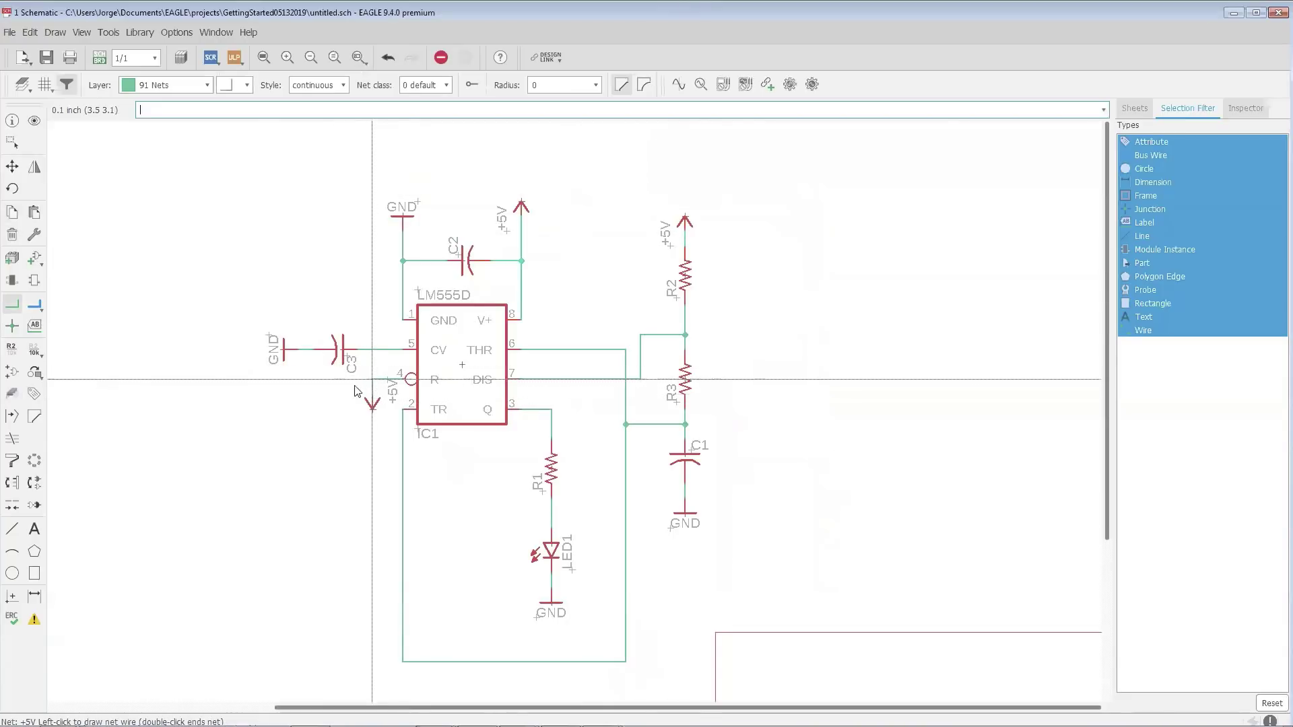
click(409, 379)
click(387, 404)
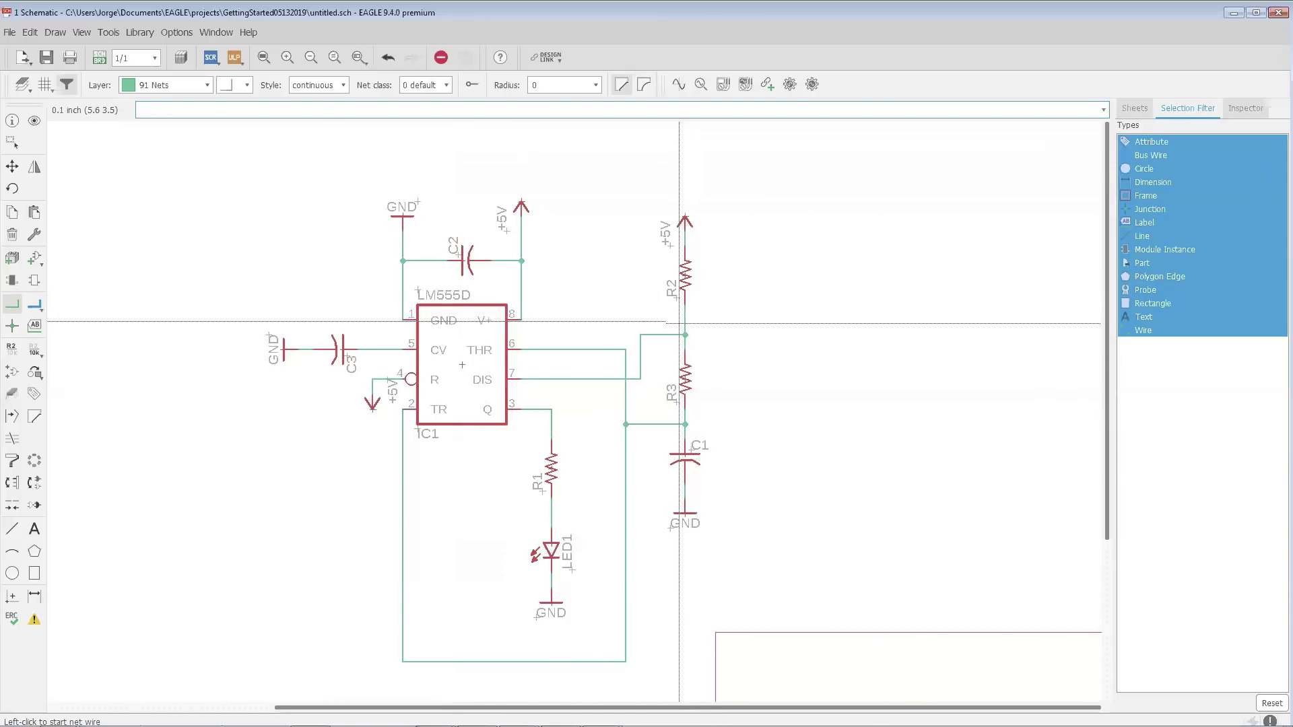
- Check the names of the DIS net between R2 and R3 and the THR net at the R3 and C1 junction, without renaming them
click(13, 300)
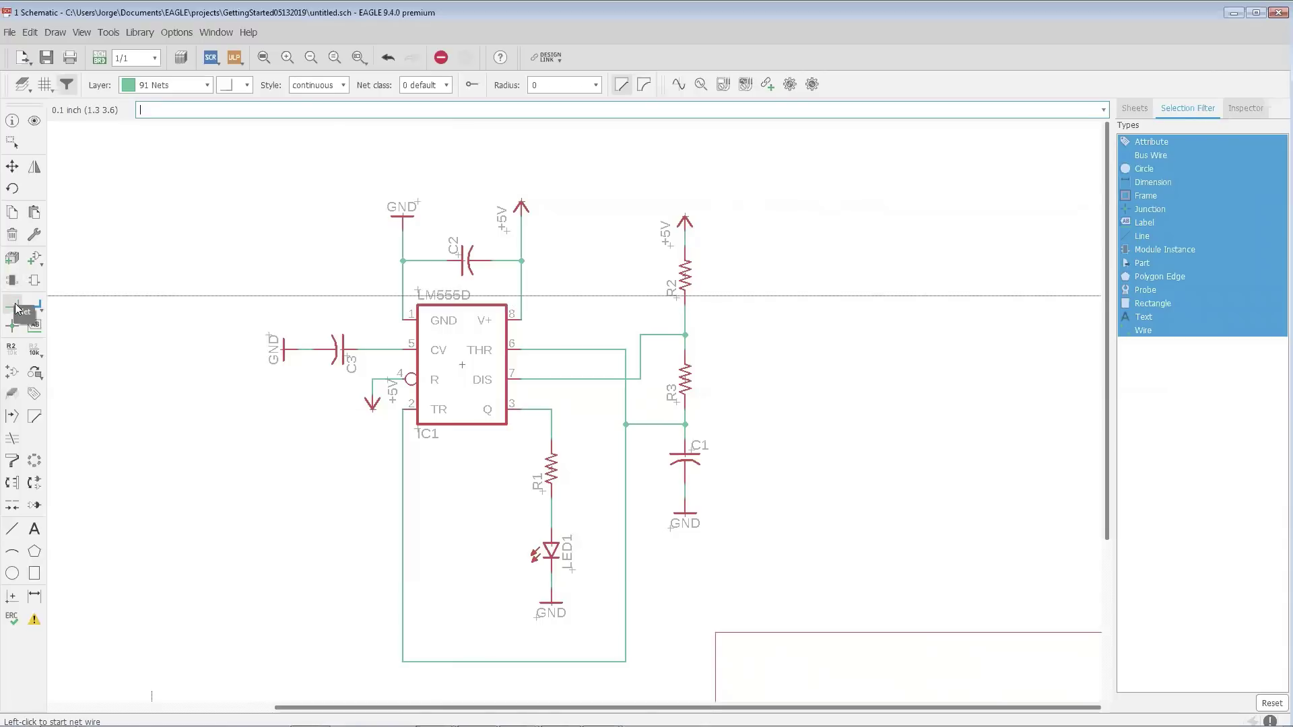
click(13, 353)
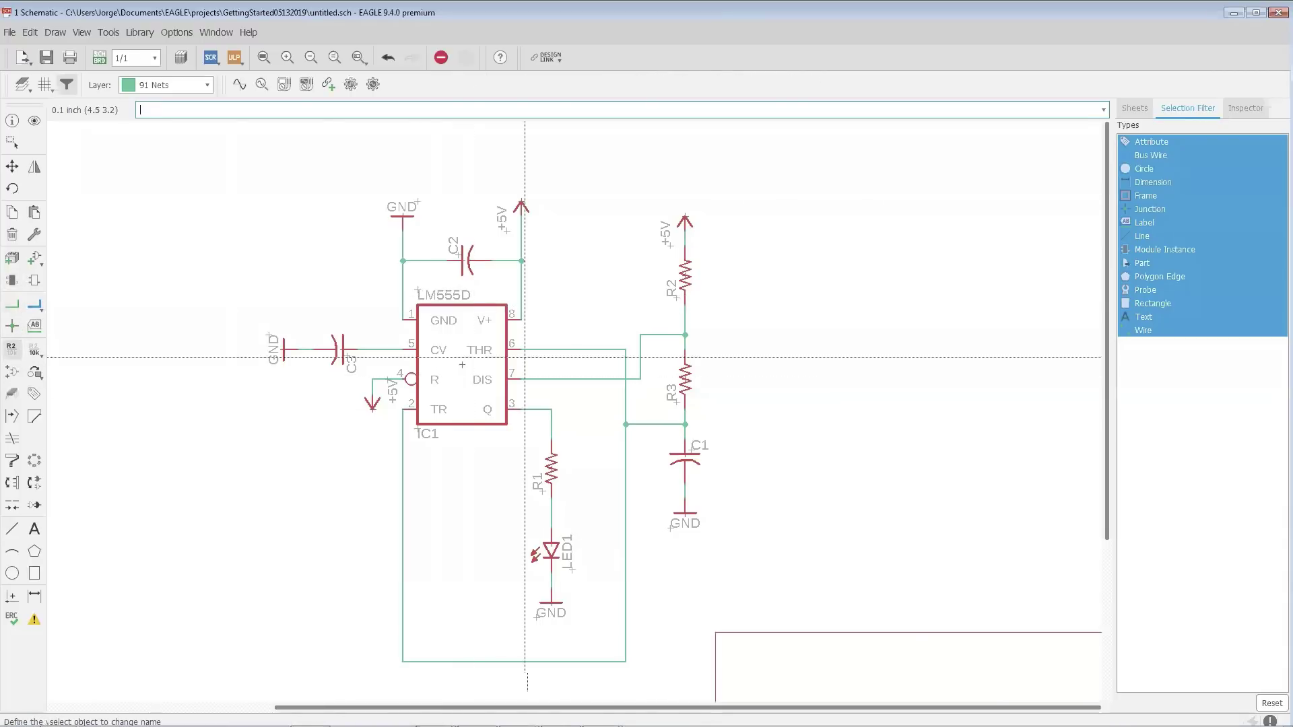
click(643, 334)
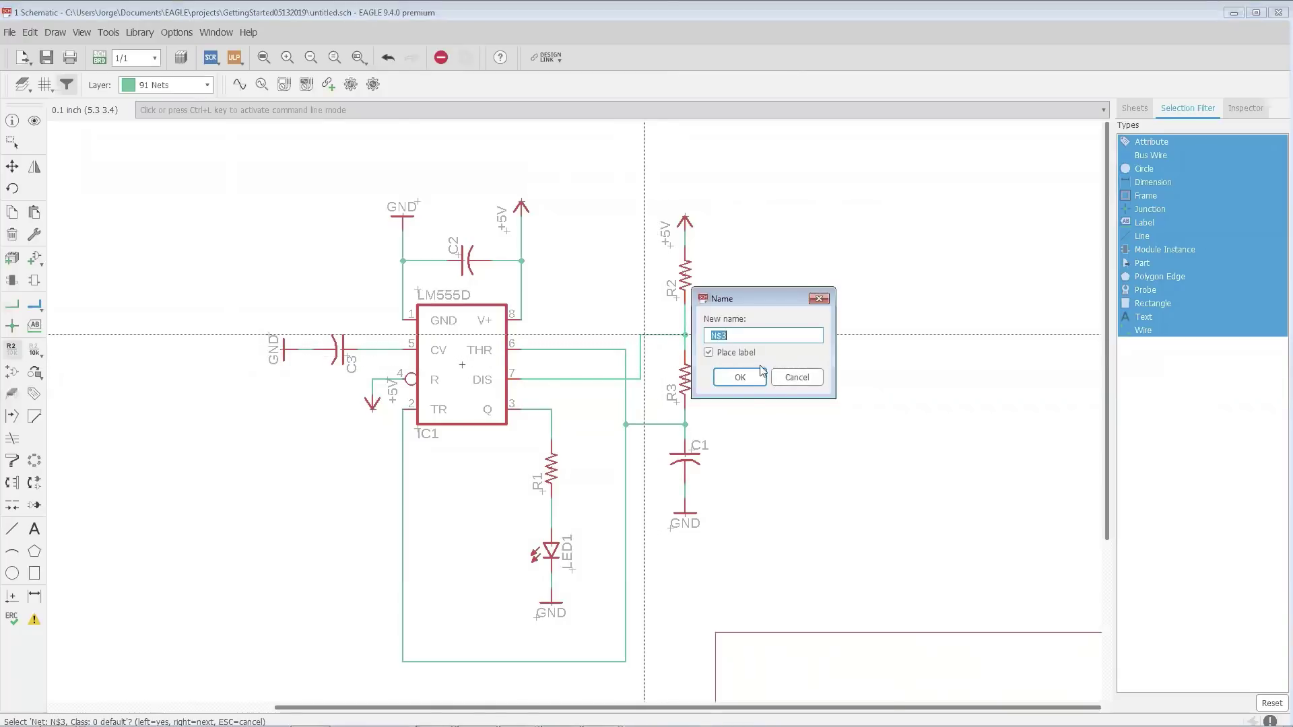
click(798, 378)
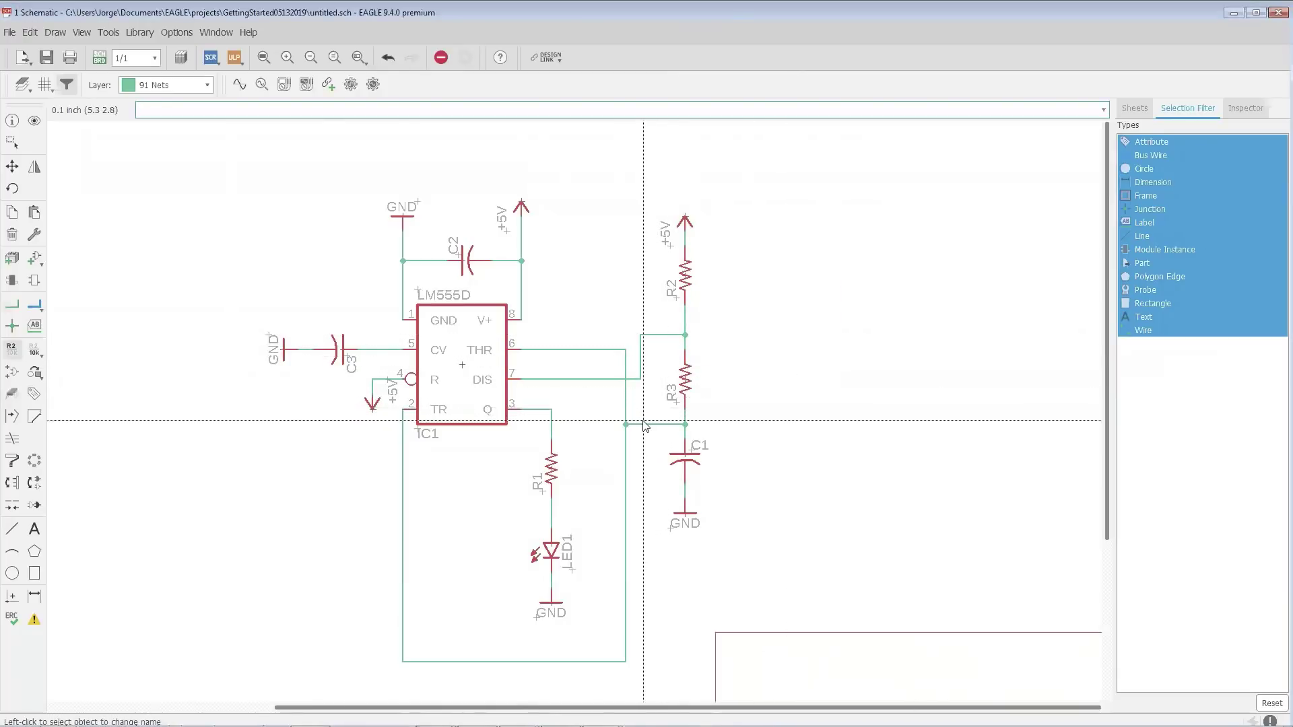
click(644, 423)
click(794, 543)
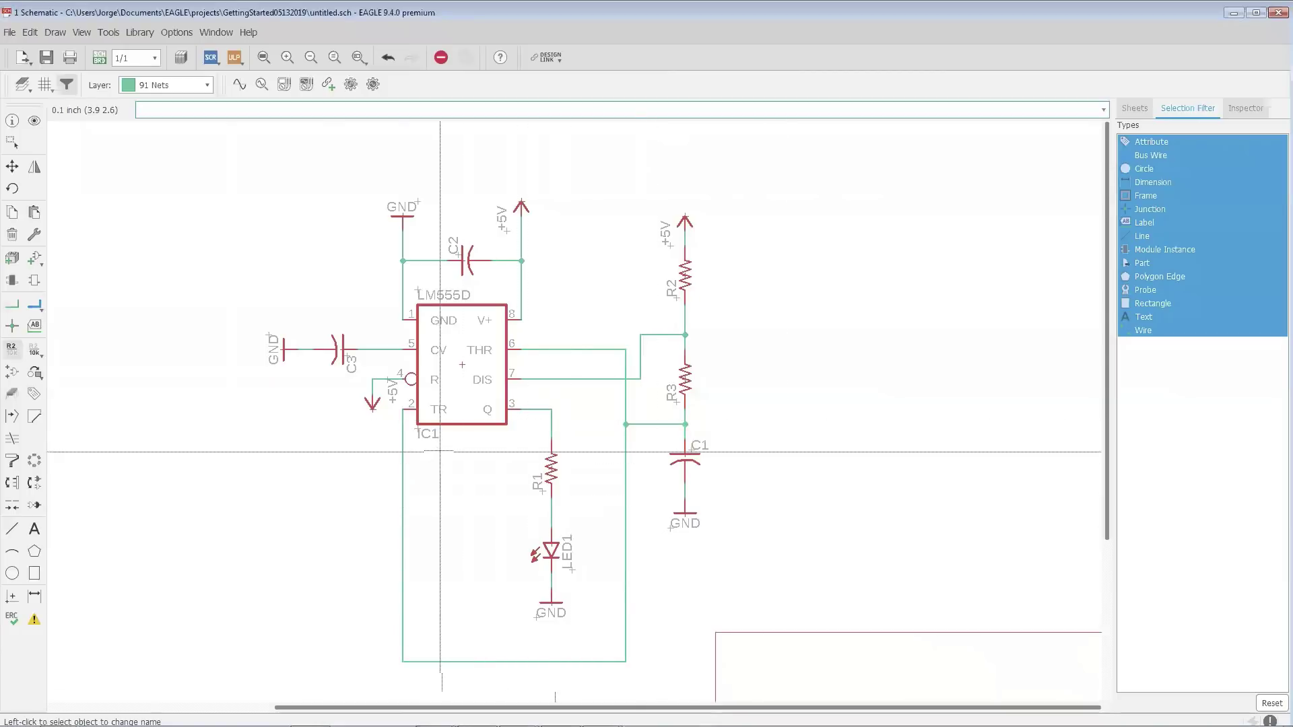
click(631, 454)
click(658, 460)
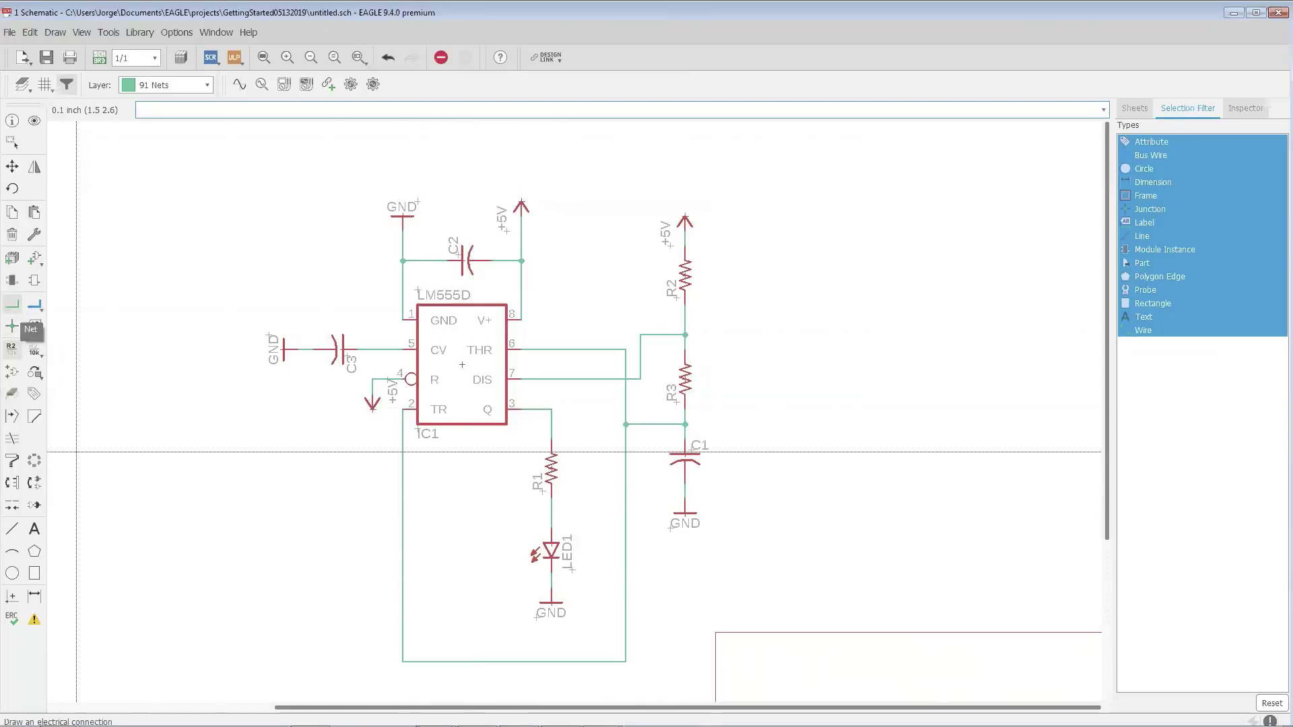
- Draw two short, separate horizontal nets in the empty area to the right of R2 and R3
click(12, 326)
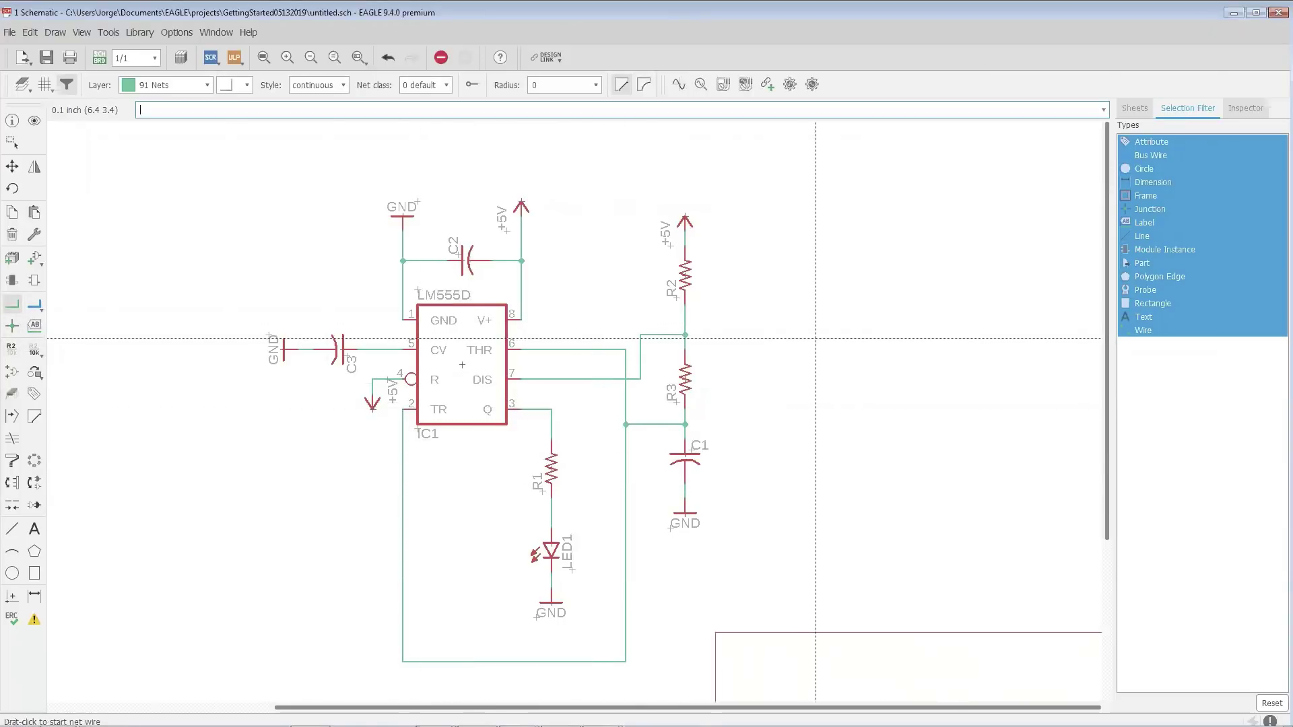
click(805, 305)
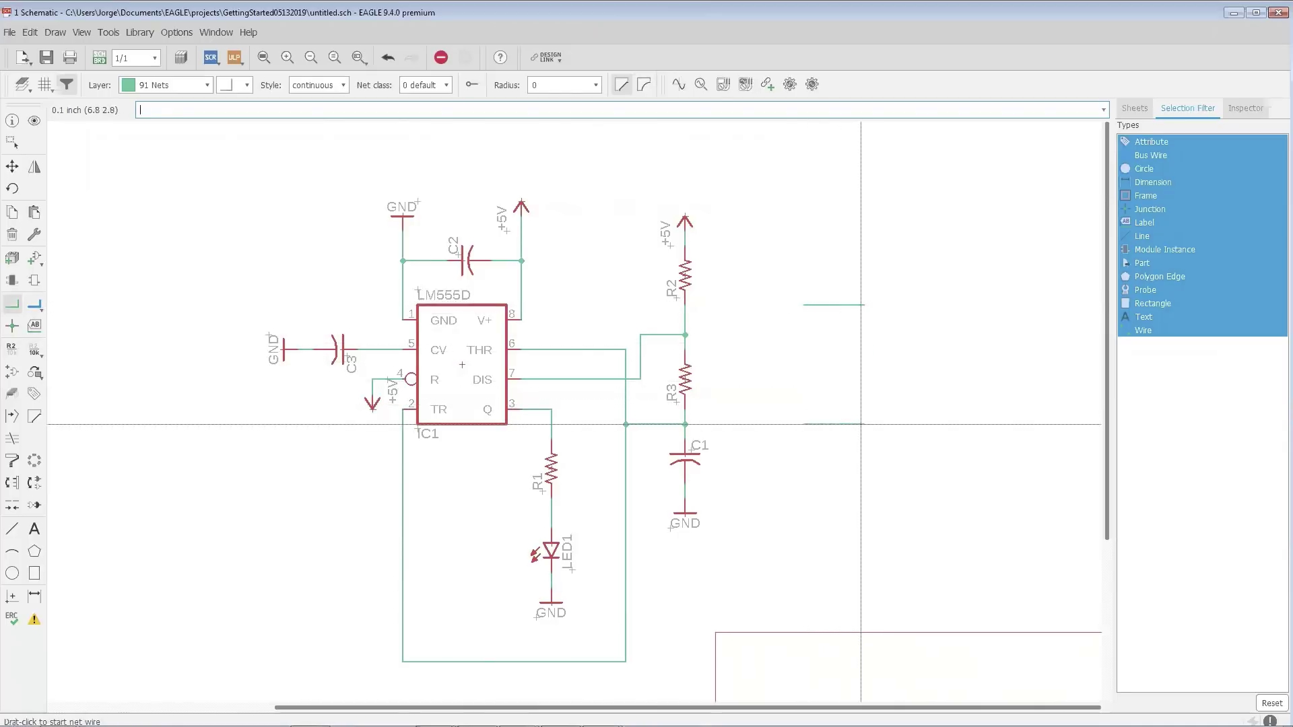
double_click(865, 424)
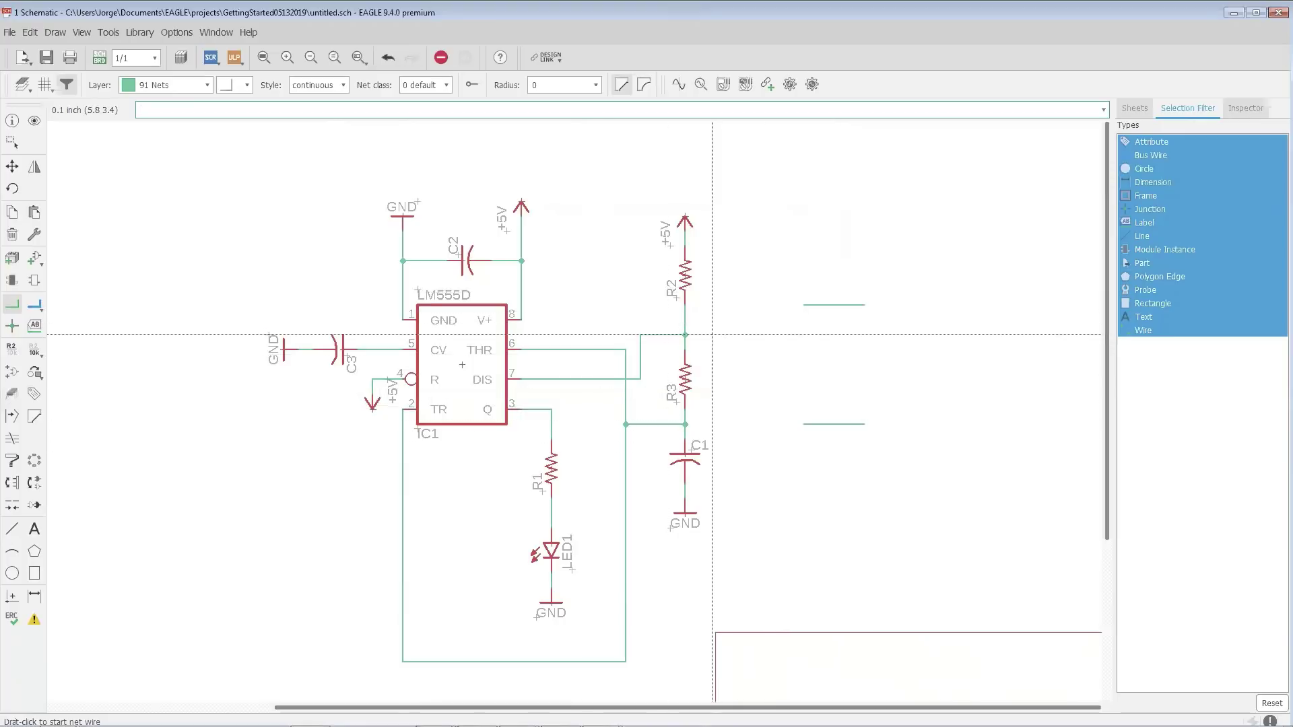
- Delete the two loose horizontal nets to the right of R2 and R3
key(Escape)
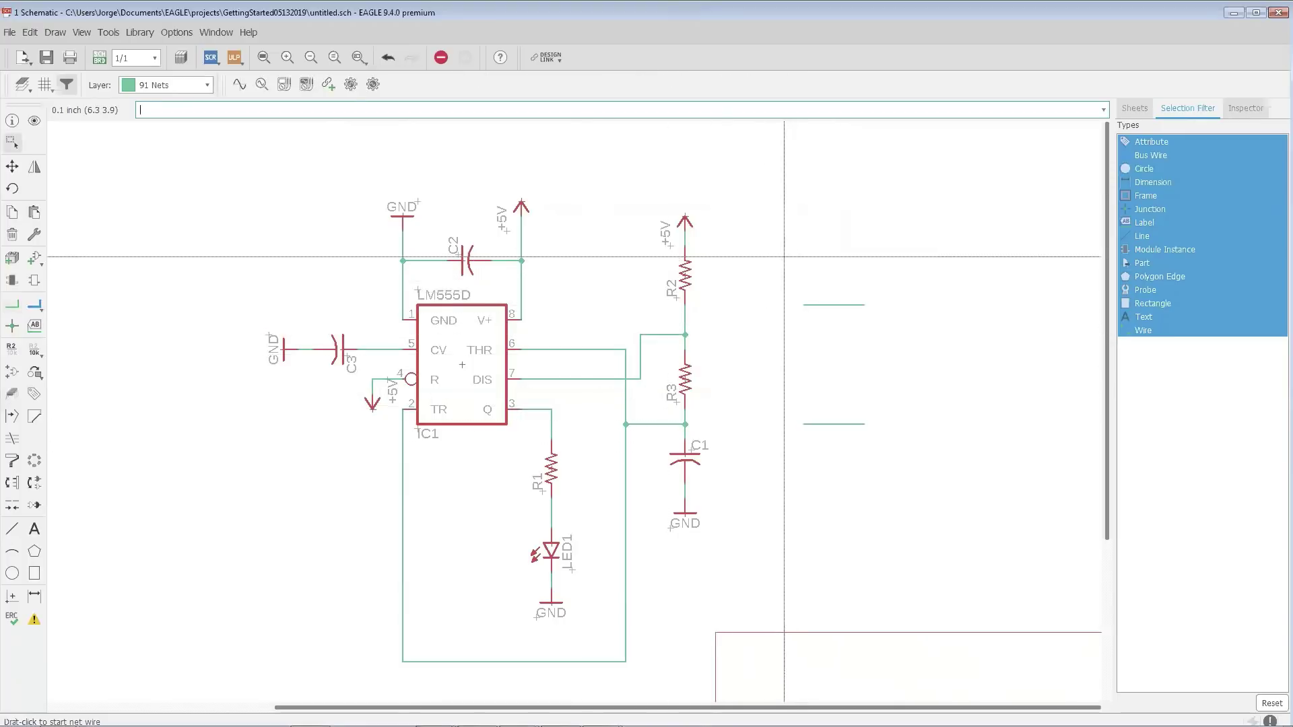
drag(784, 257, 921, 483)
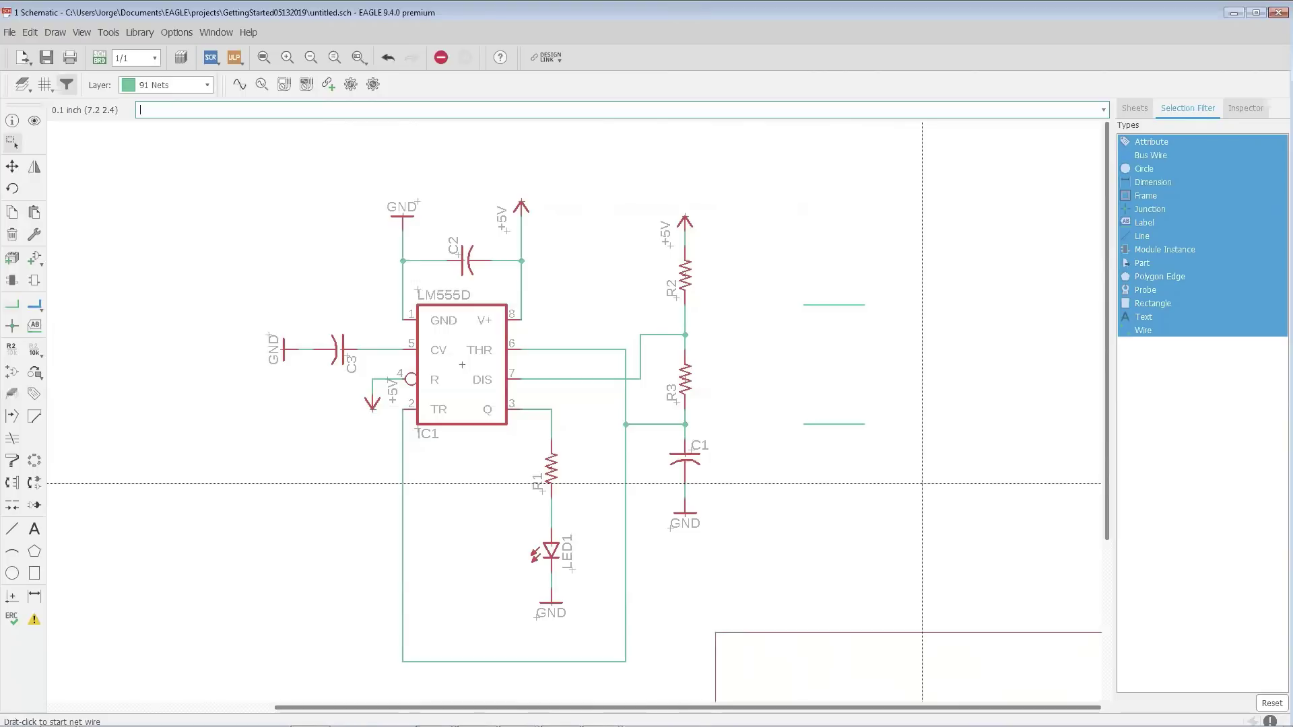
key(Delete)
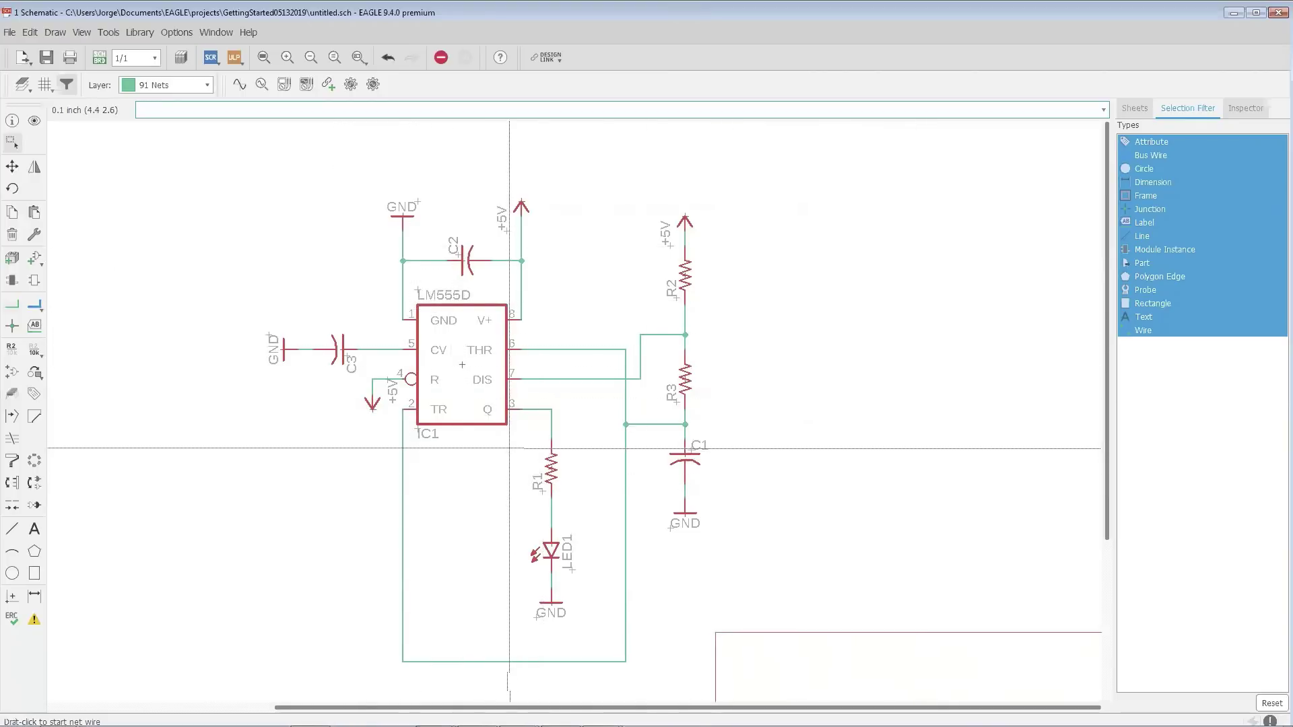
- Set the resistor values to 120ohm for R1, 100k for R2 and 450k for R3
click(32, 357)
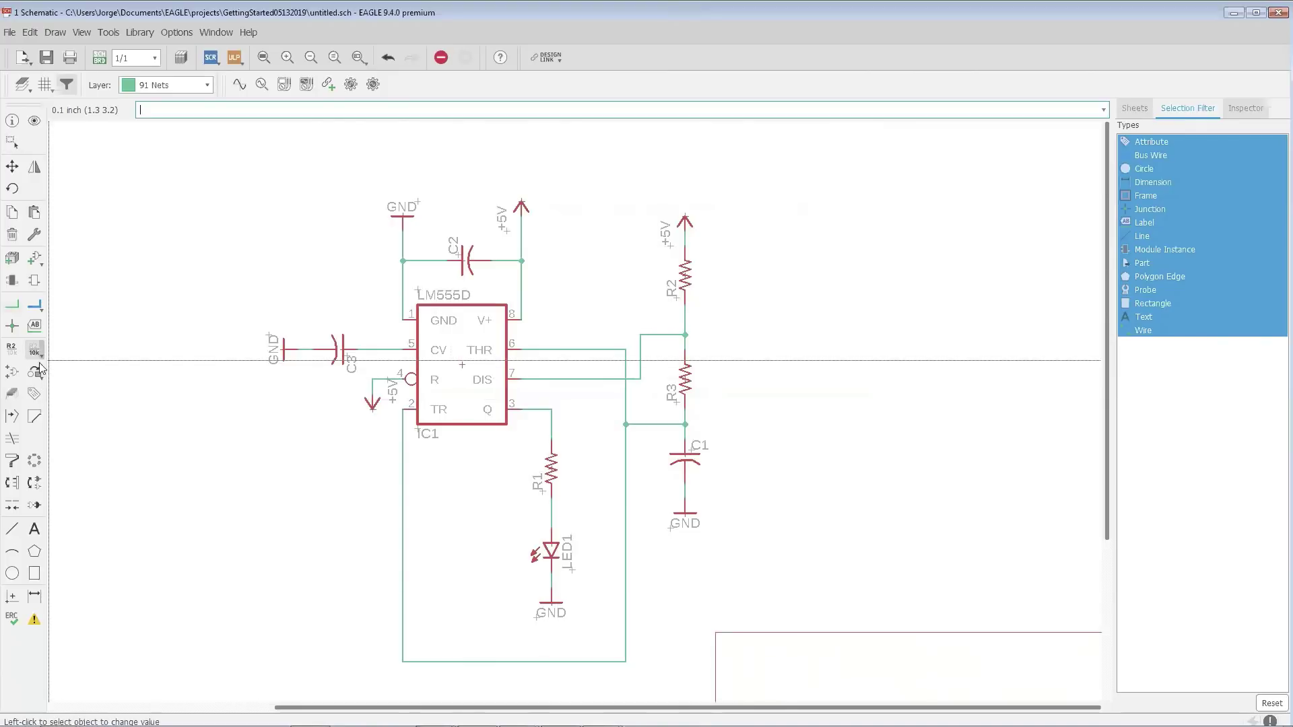
click(552, 469)
text(12)
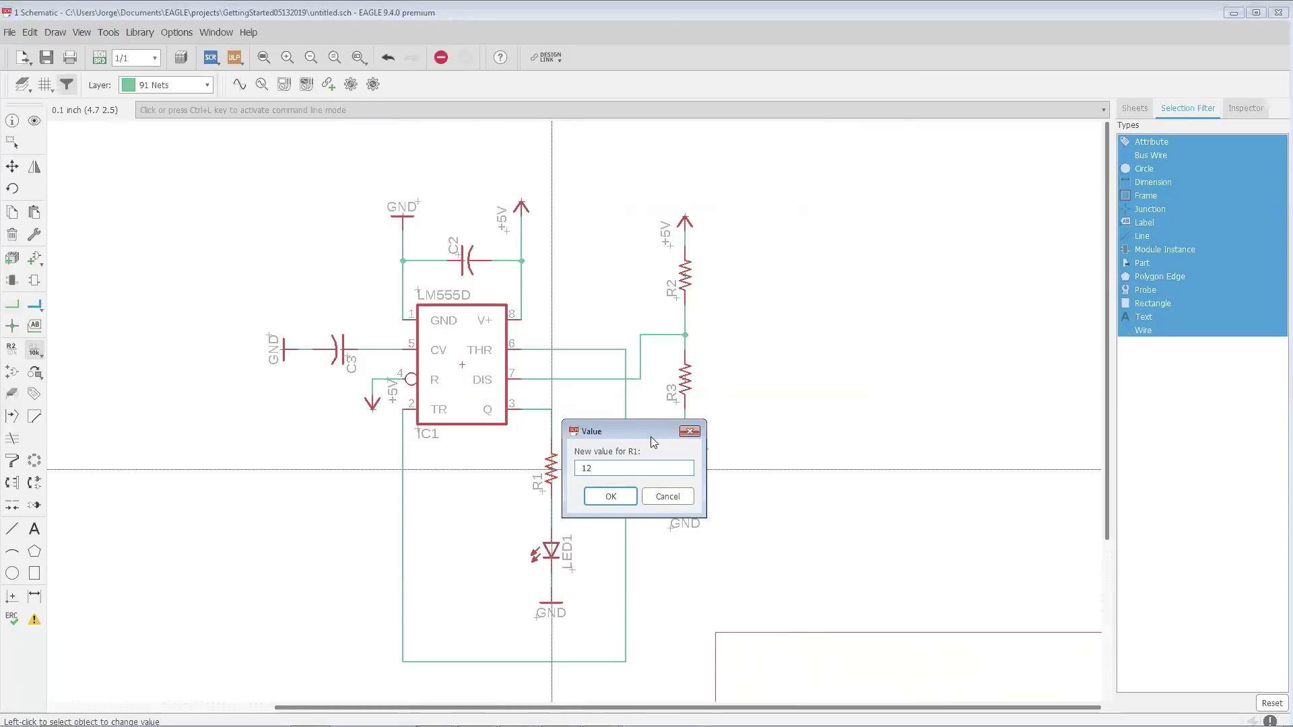
text(0ohm)
key(Return)
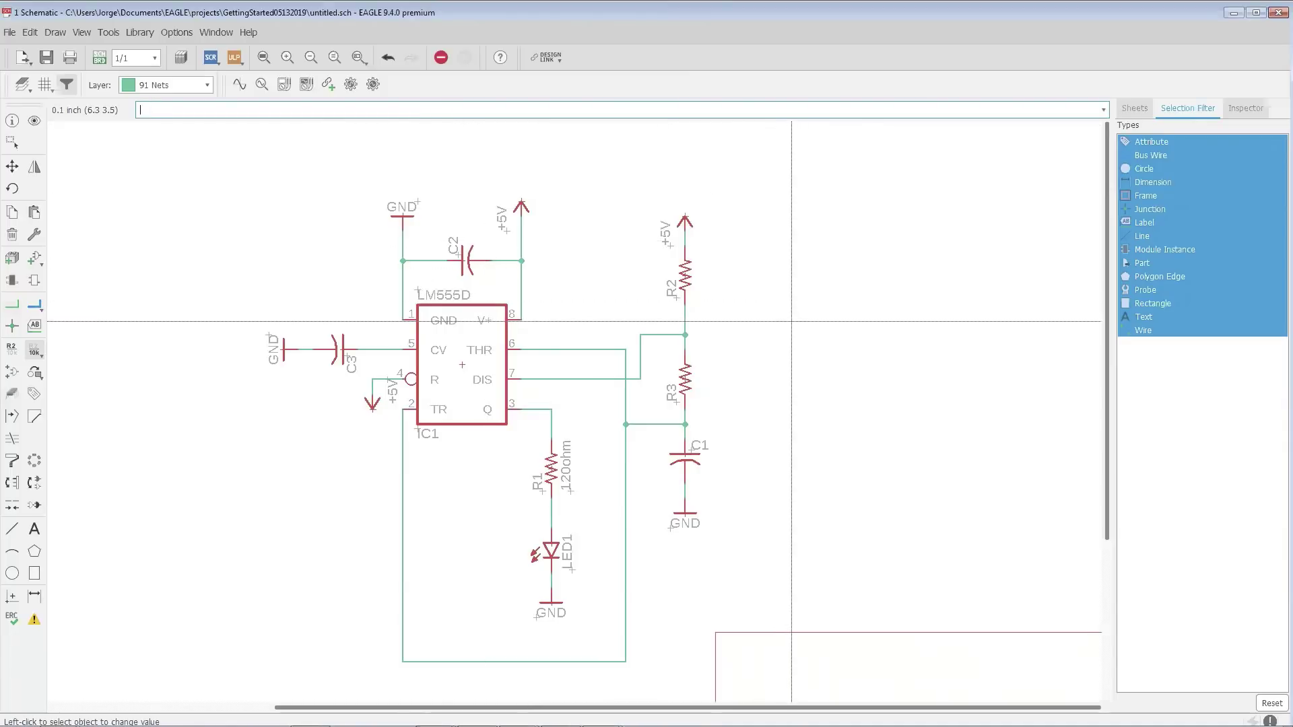
click(685, 277)
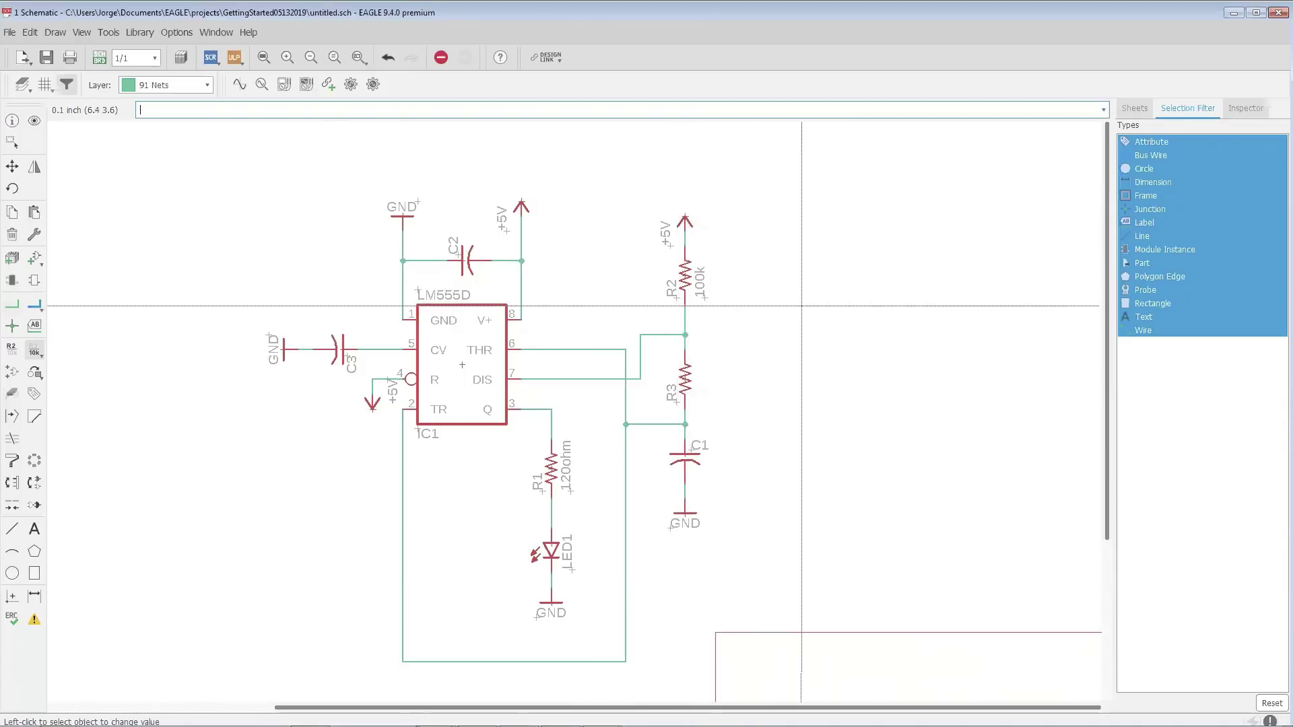
click(687, 380)
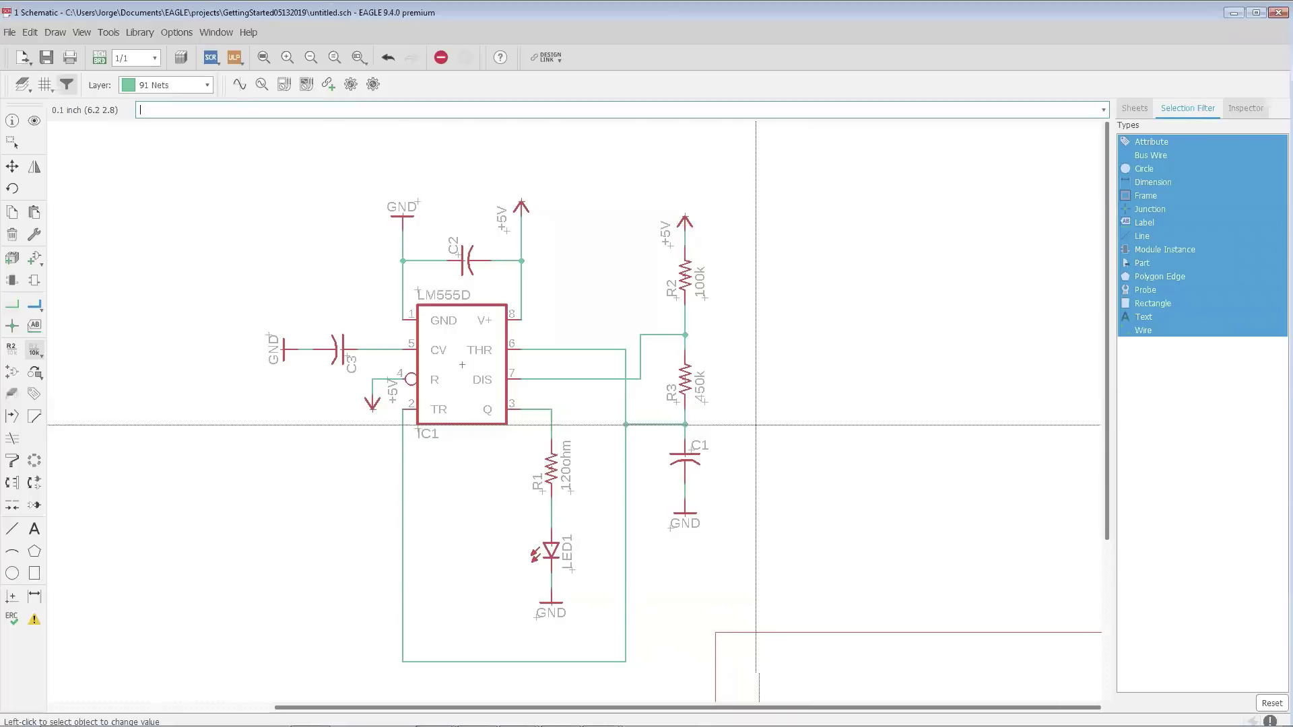
- Set the capacitor values to 1u for C1, 0.1u for C2 and 0.01u for C3
click(684, 455)
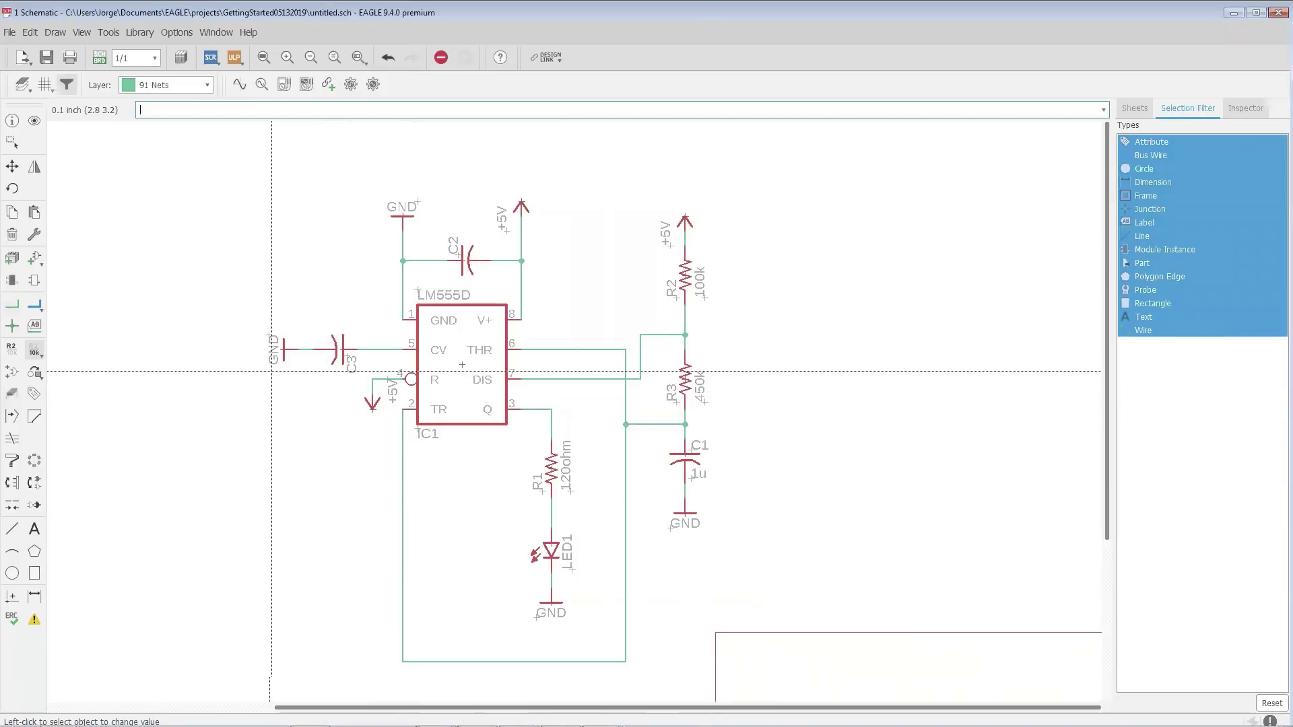
click(464, 263)
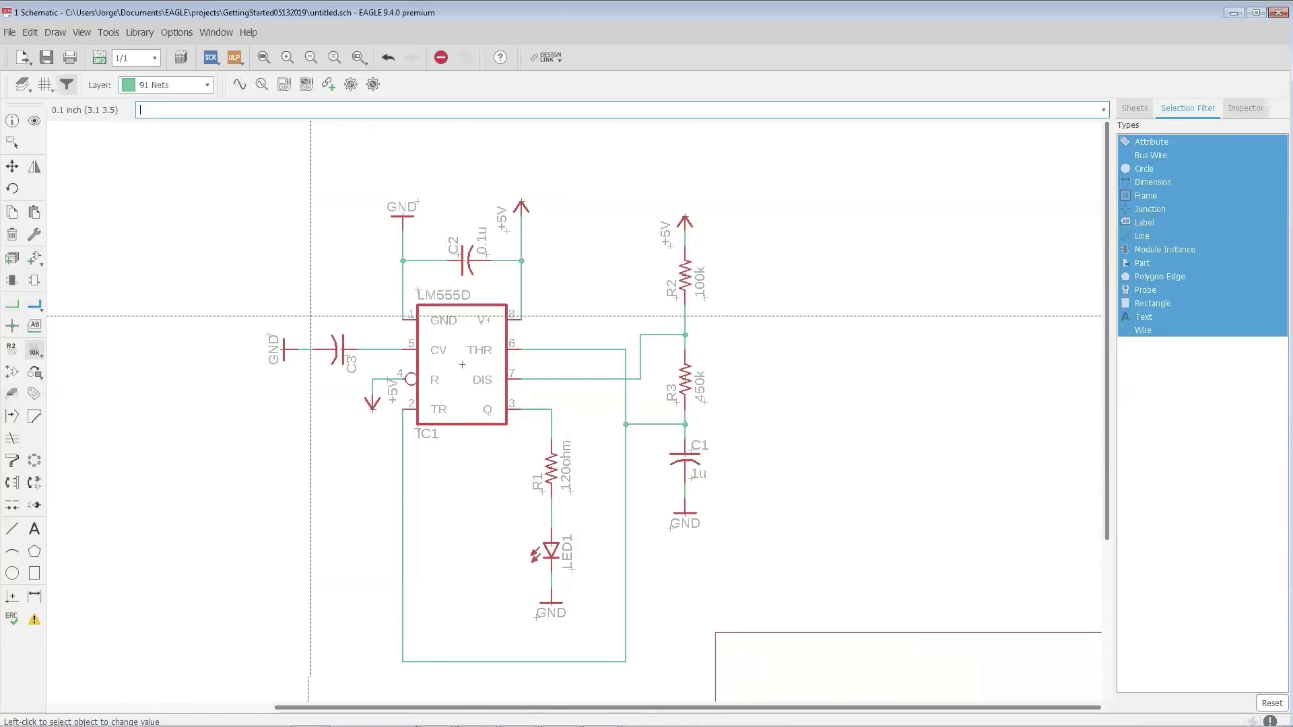
click(339, 349)
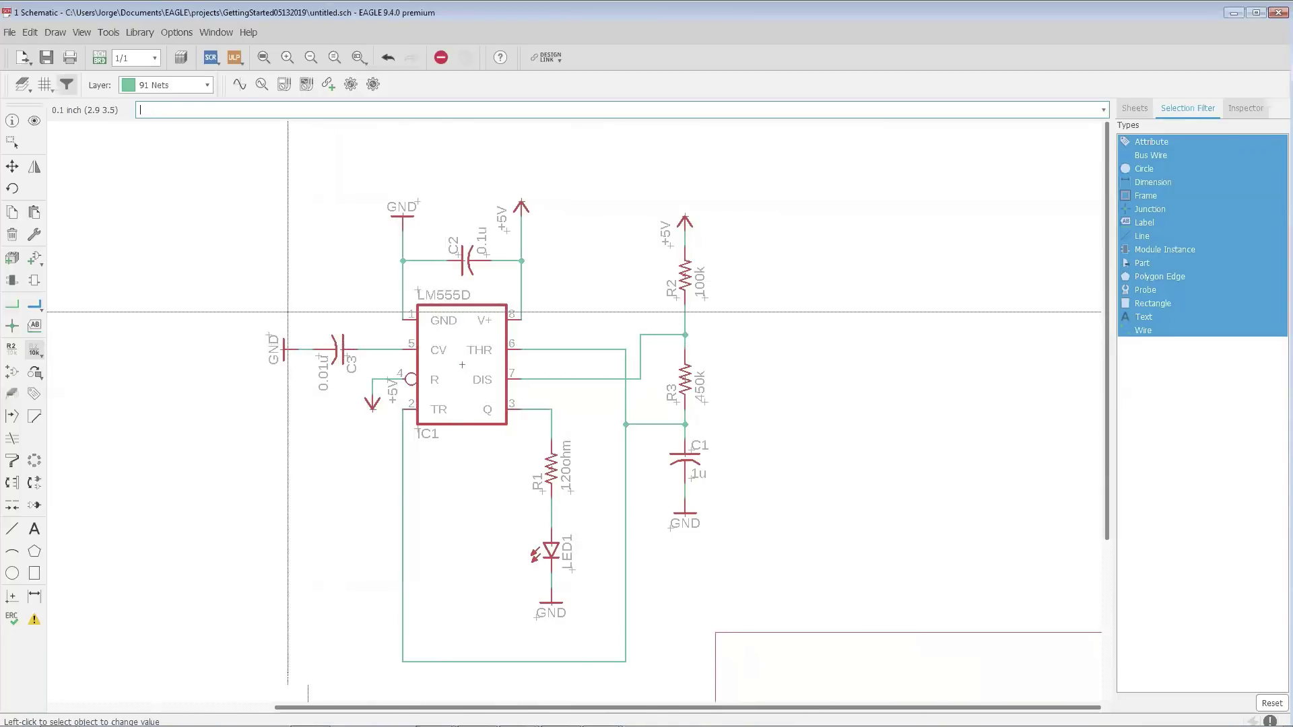
- Choose the two-pin header PINHD-1X2 with the 1X02 footprint from the pinhead library as the part to add
scroll(456, 251, down, 1)
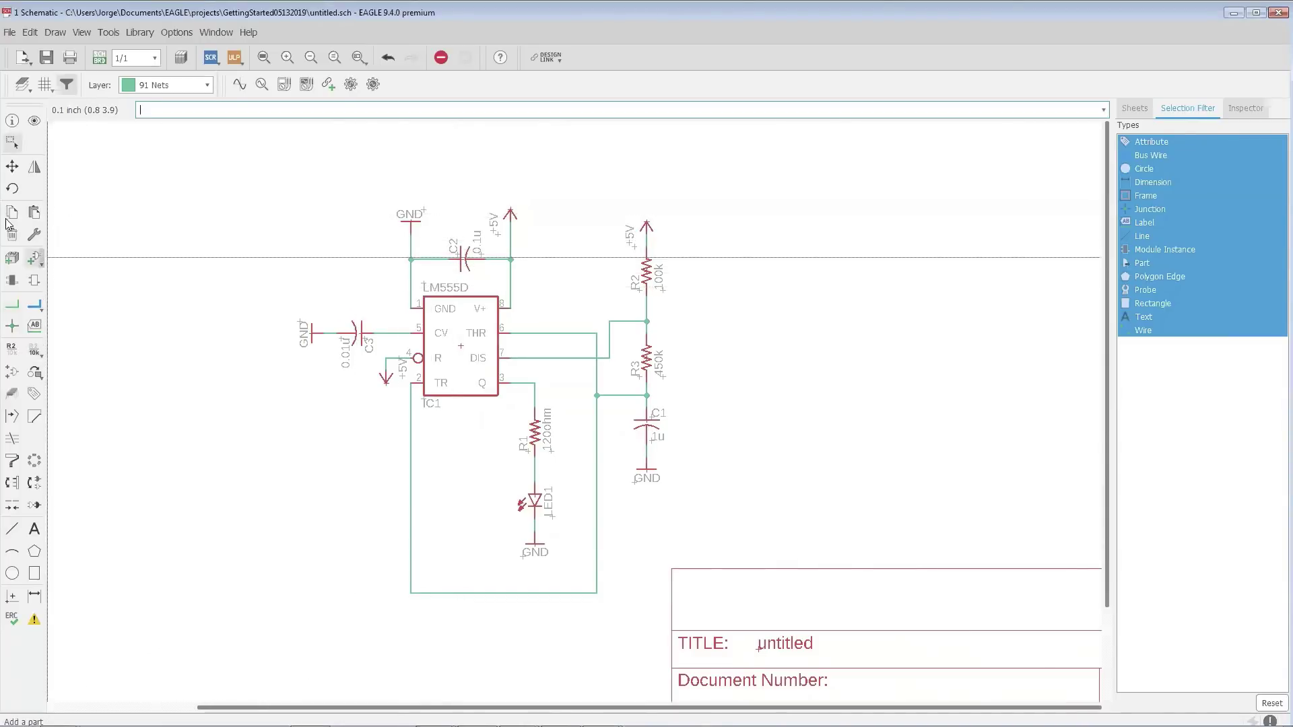
click(34, 258)
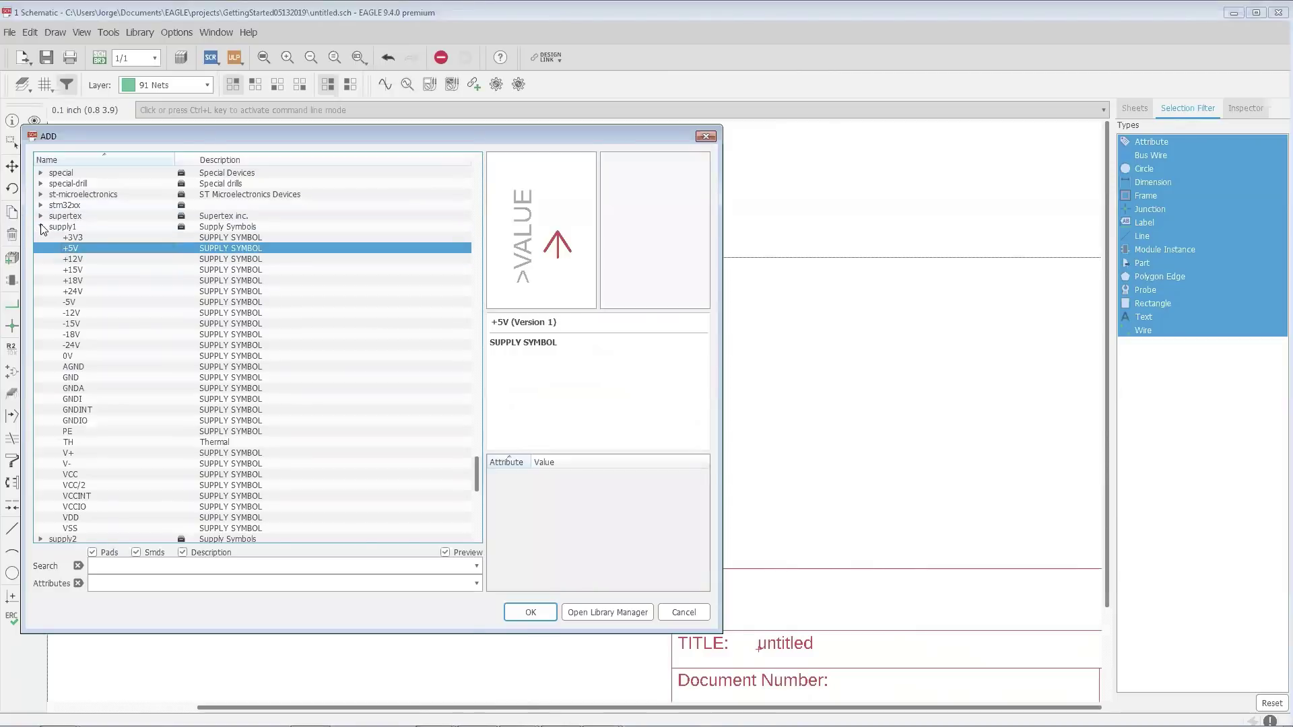
click(41, 227)
scroll(67, 294, up, 2)
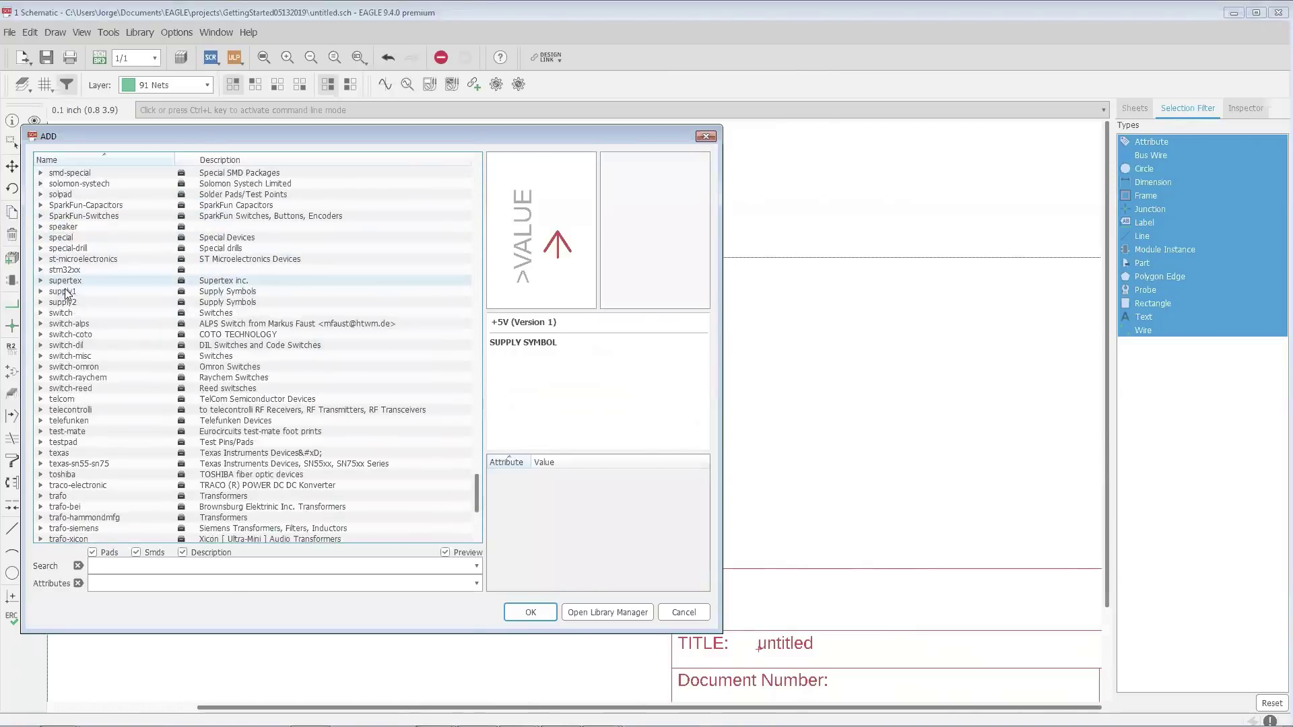
scroll(67, 293, up, 20)
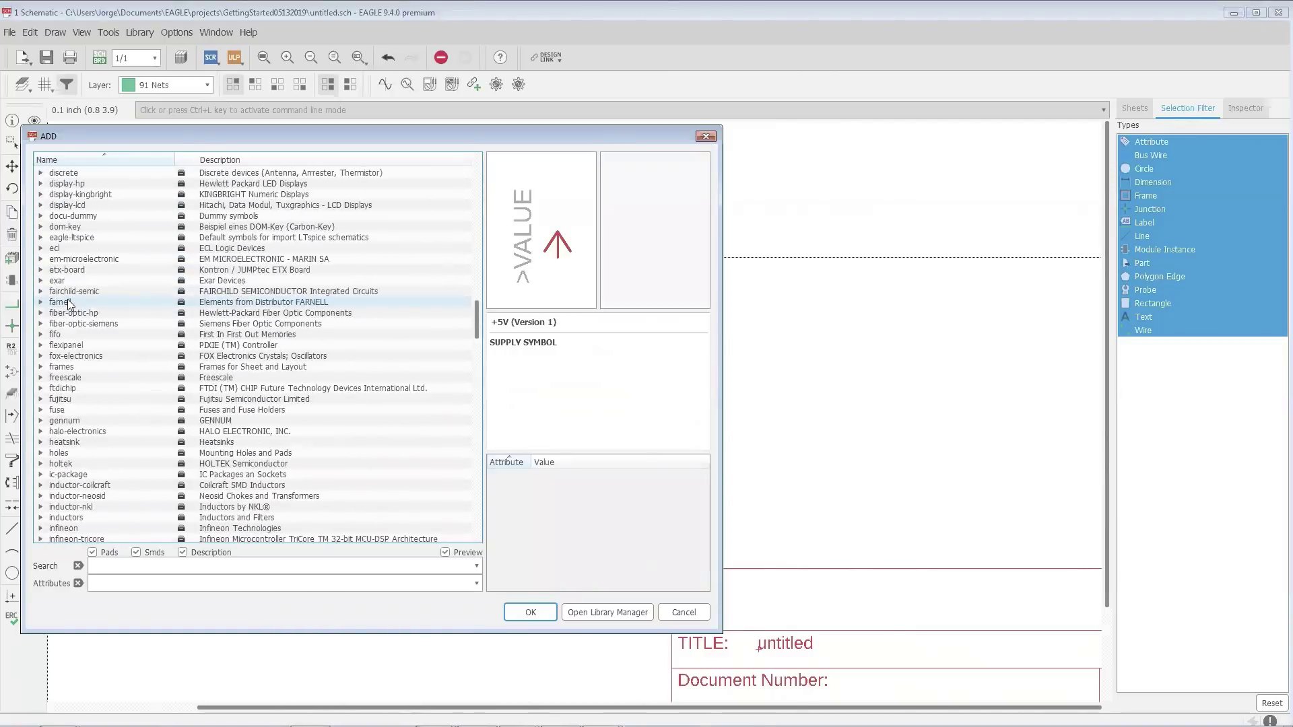
scroll(67, 305, up, 15)
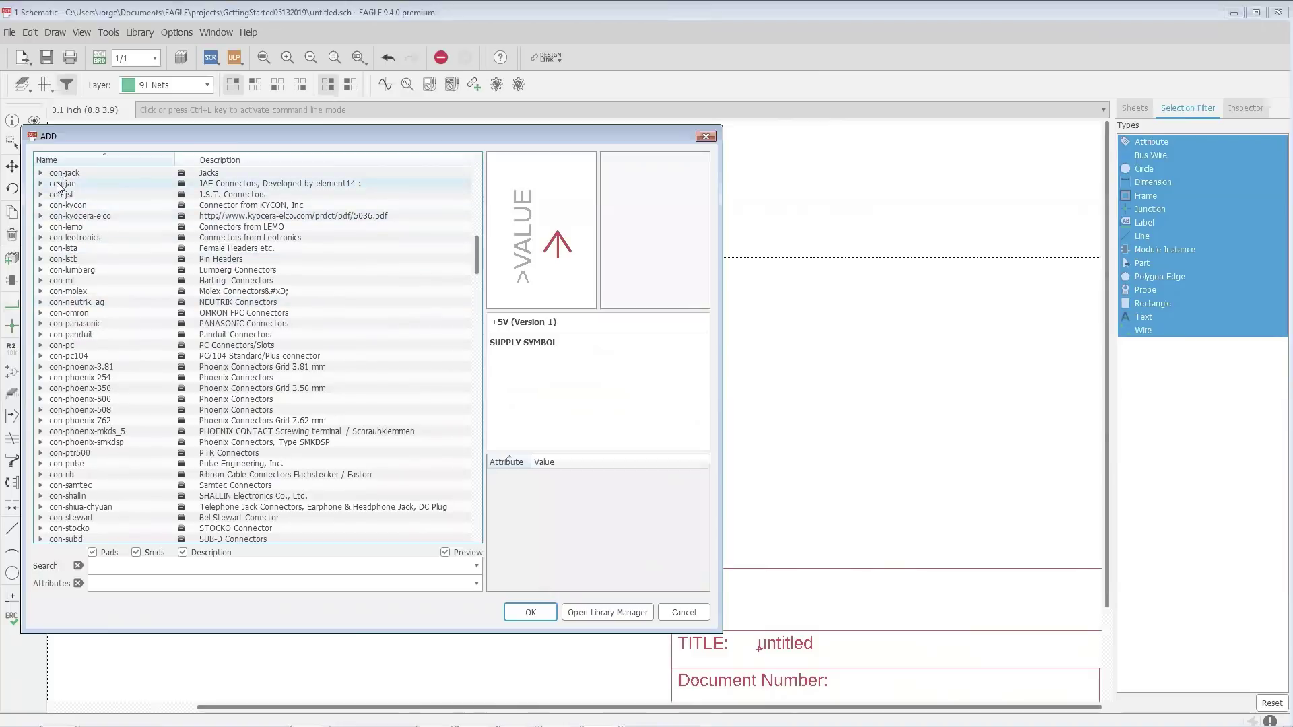
scroll(52, 337, down, 15)
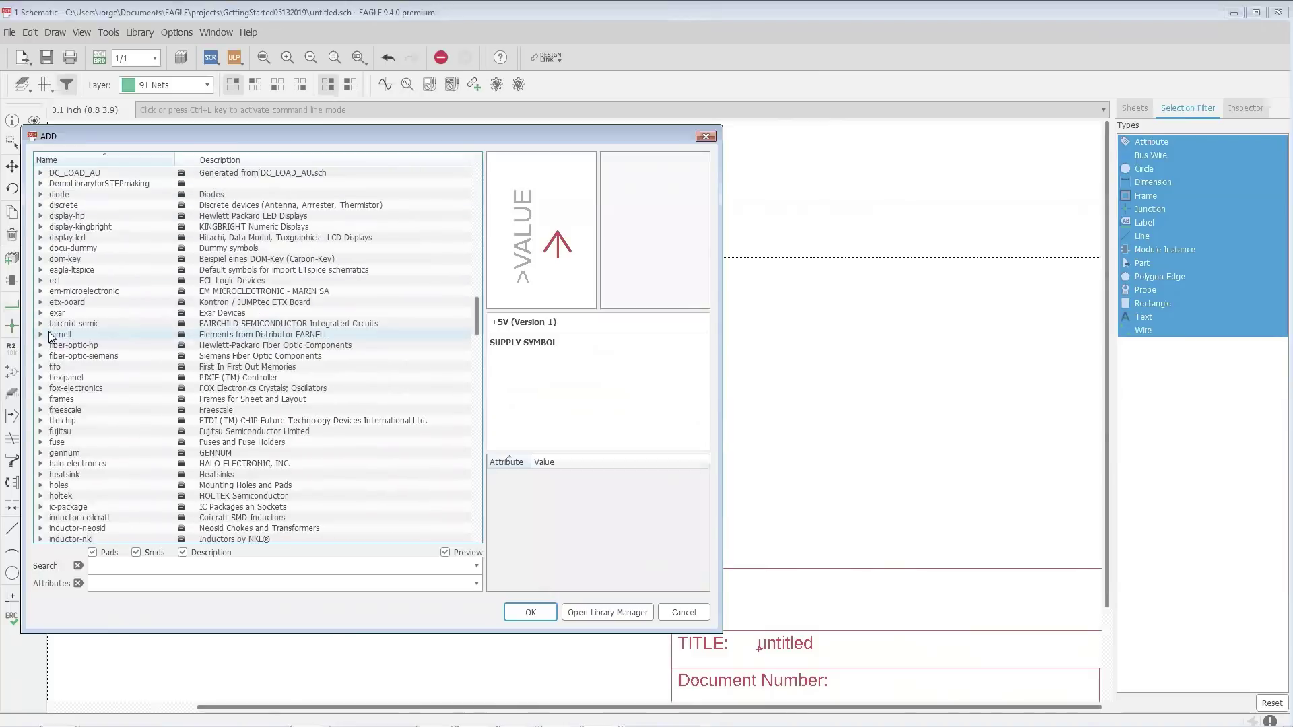
scroll(52, 336, down, 2)
scroll(52, 337, down, 10)
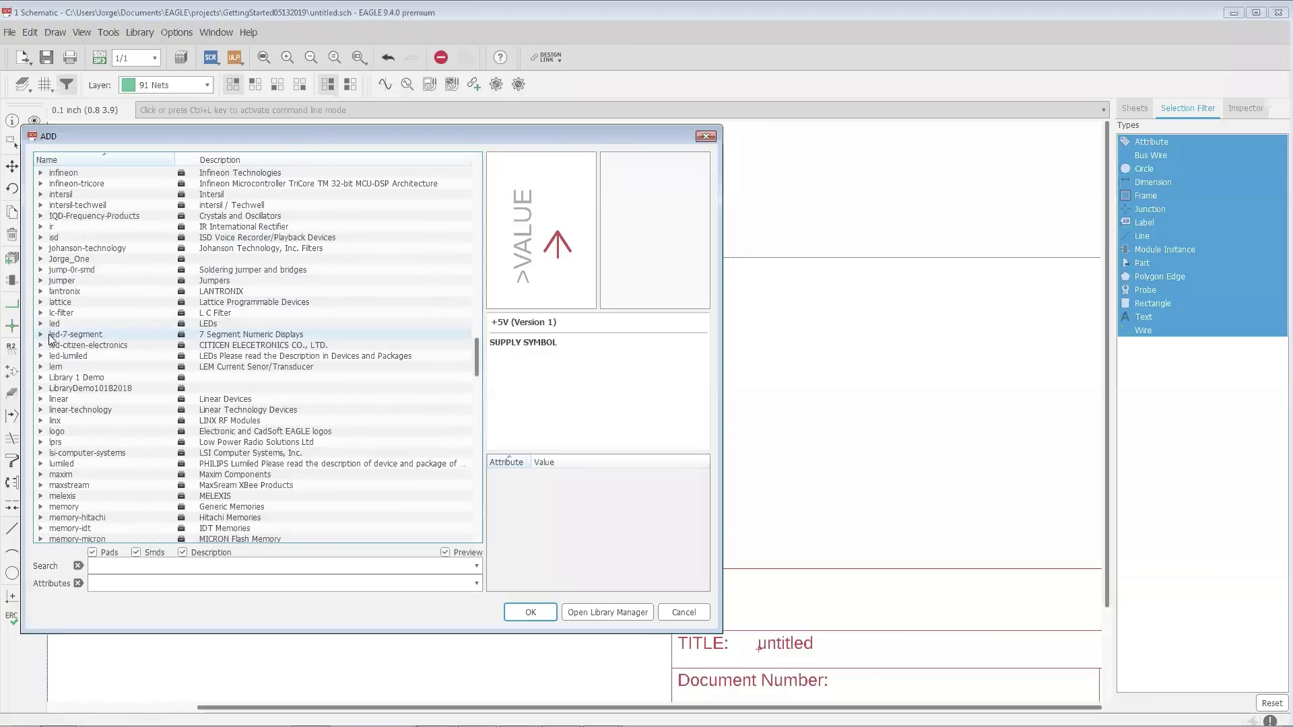
scroll(73, 401, down, 11)
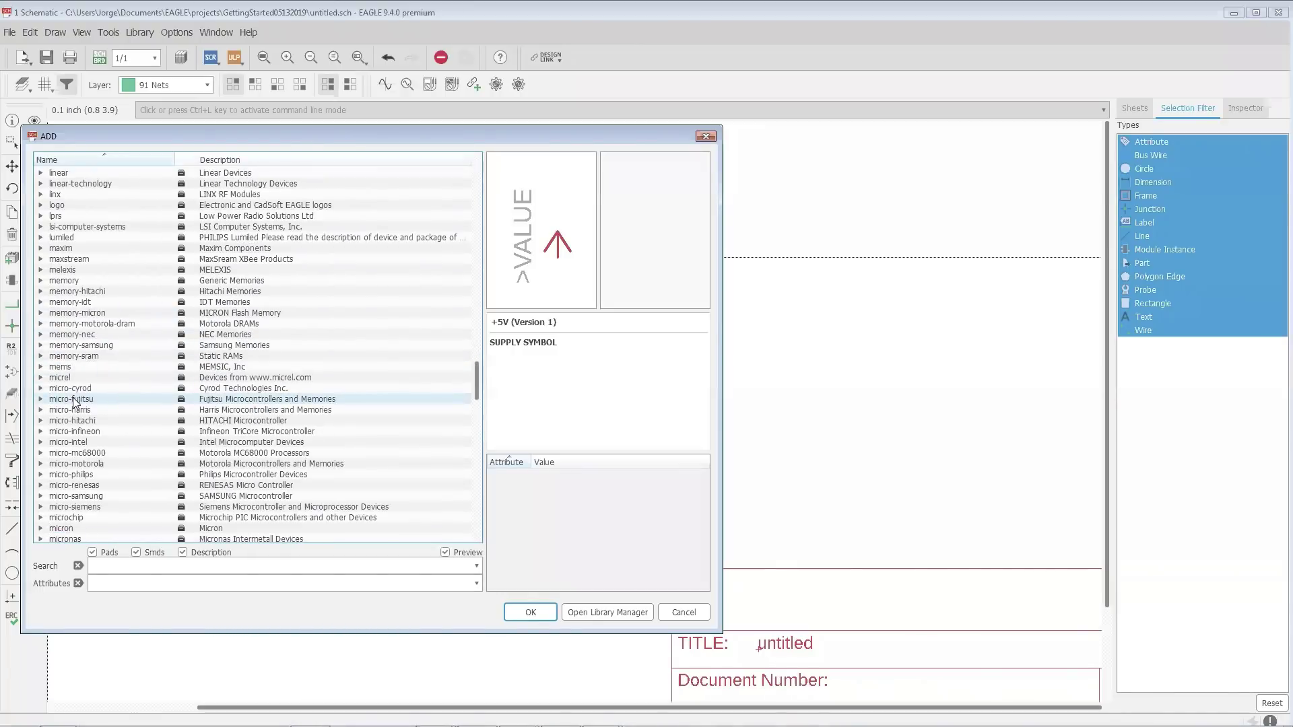
scroll(73, 398, down, 15)
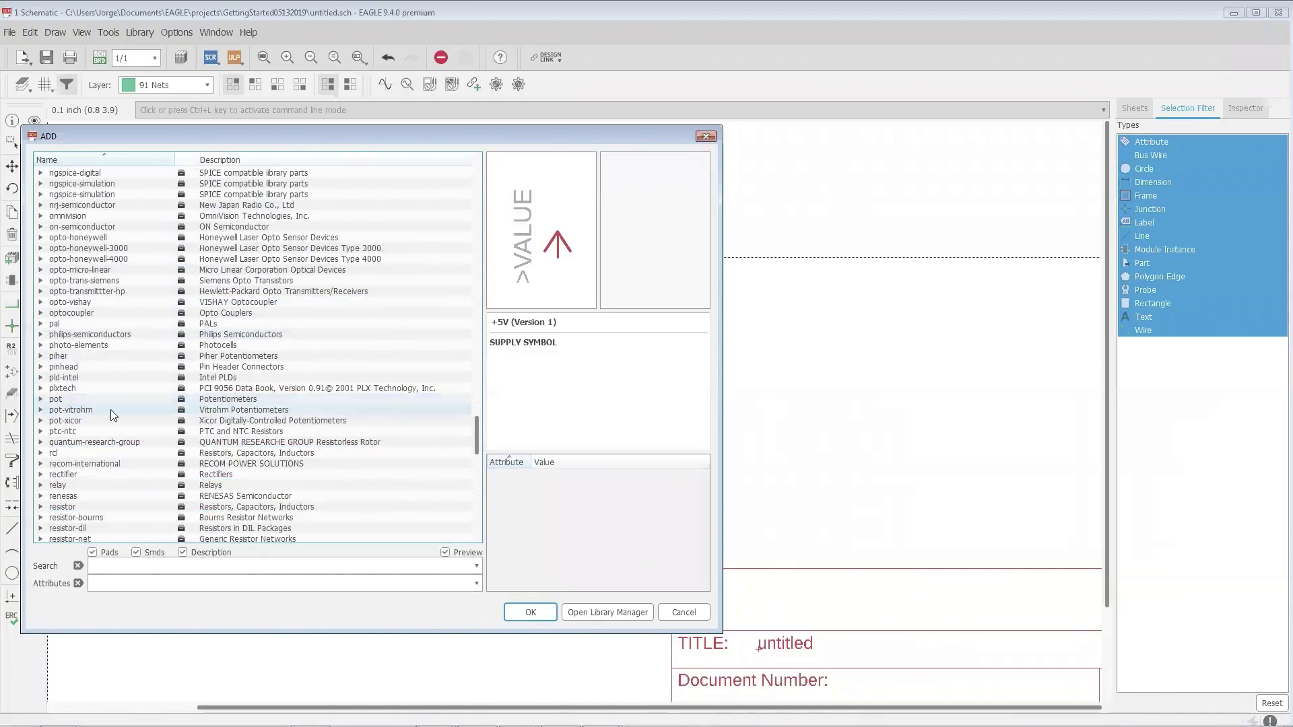
click(42, 303)
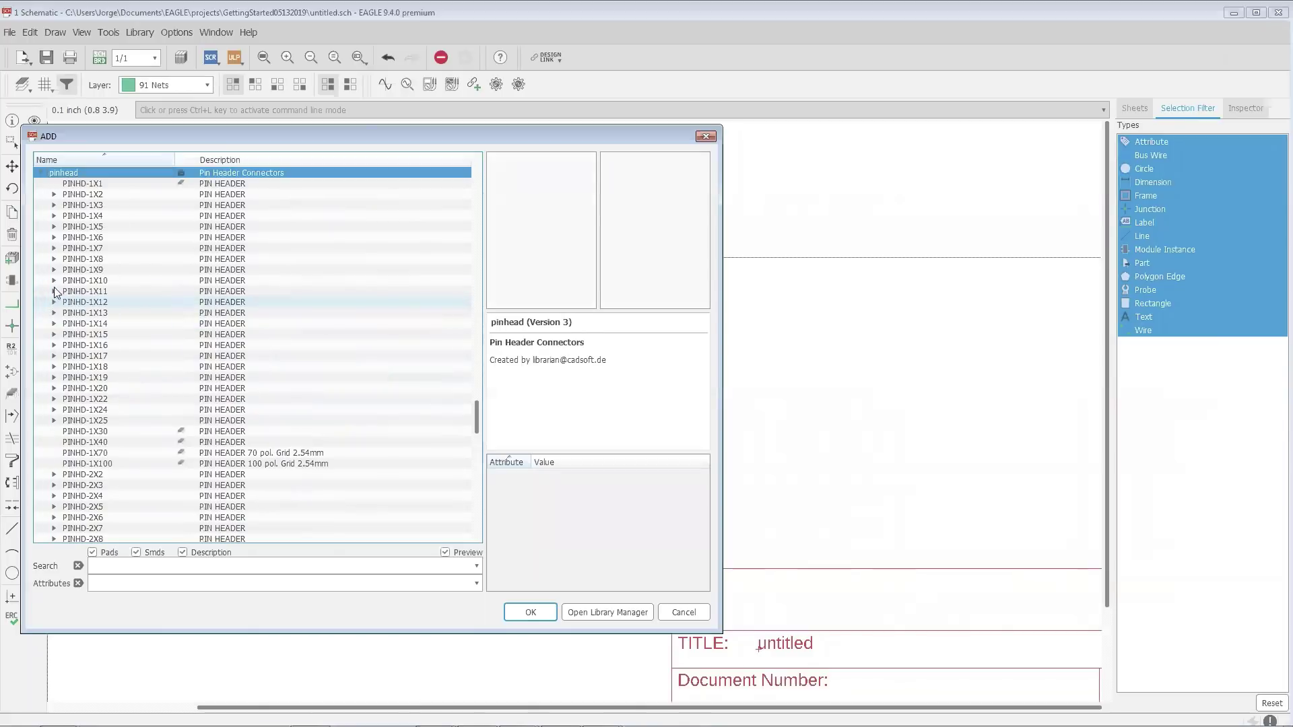
click(52, 194)
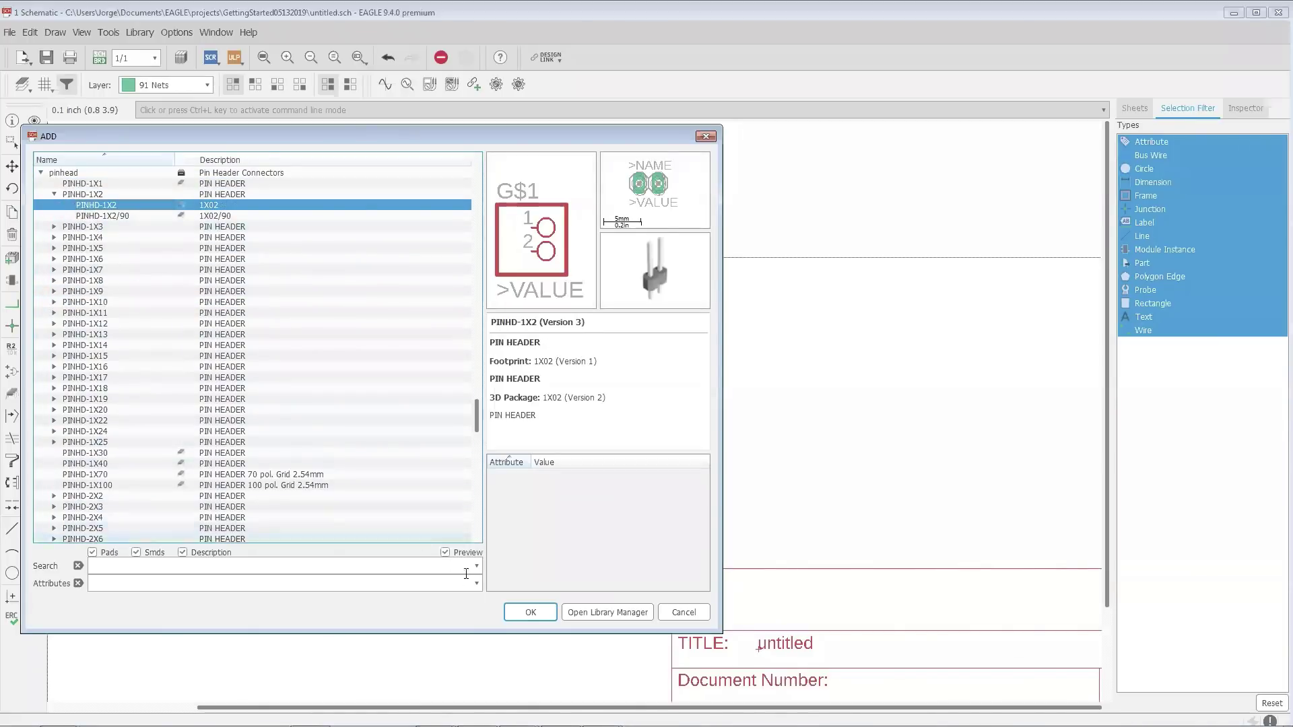
- Place one PINHD-1X2 header, rotated 180 degrees, in the empty area to the upper left of the LM555D
click(529, 611)
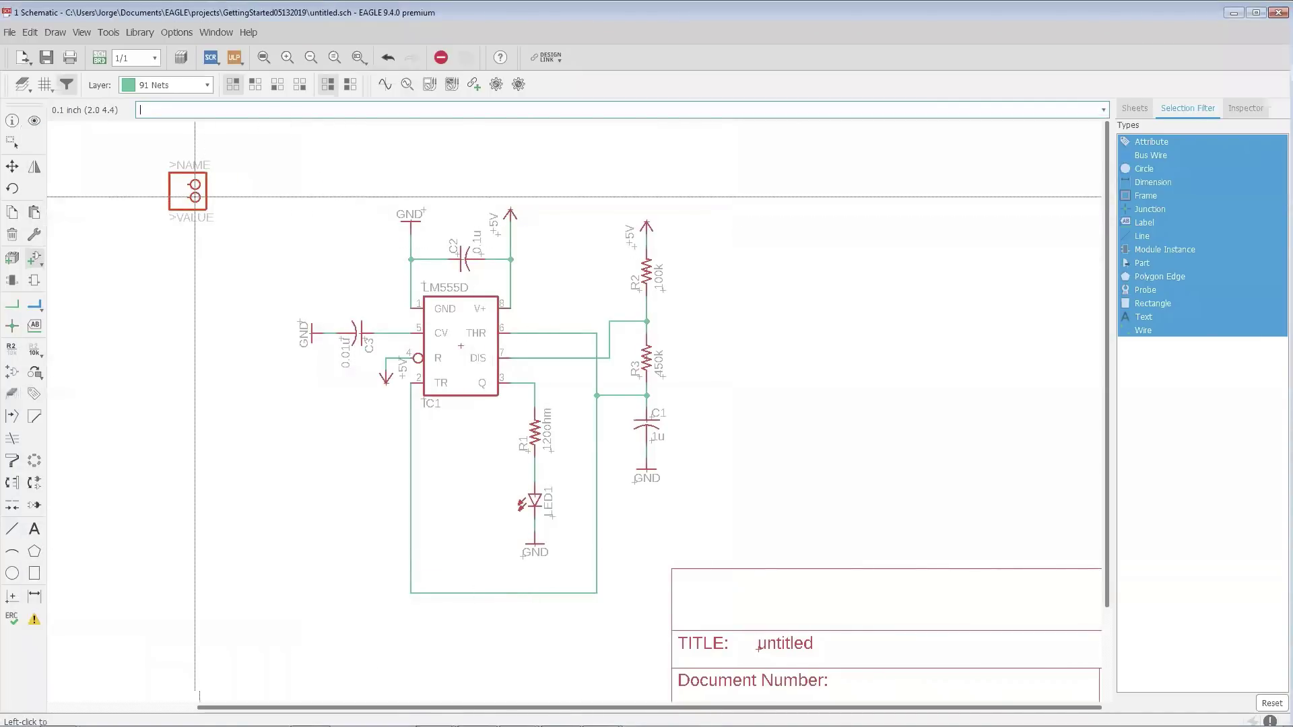
right_click(201, 222)
click(201, 223)
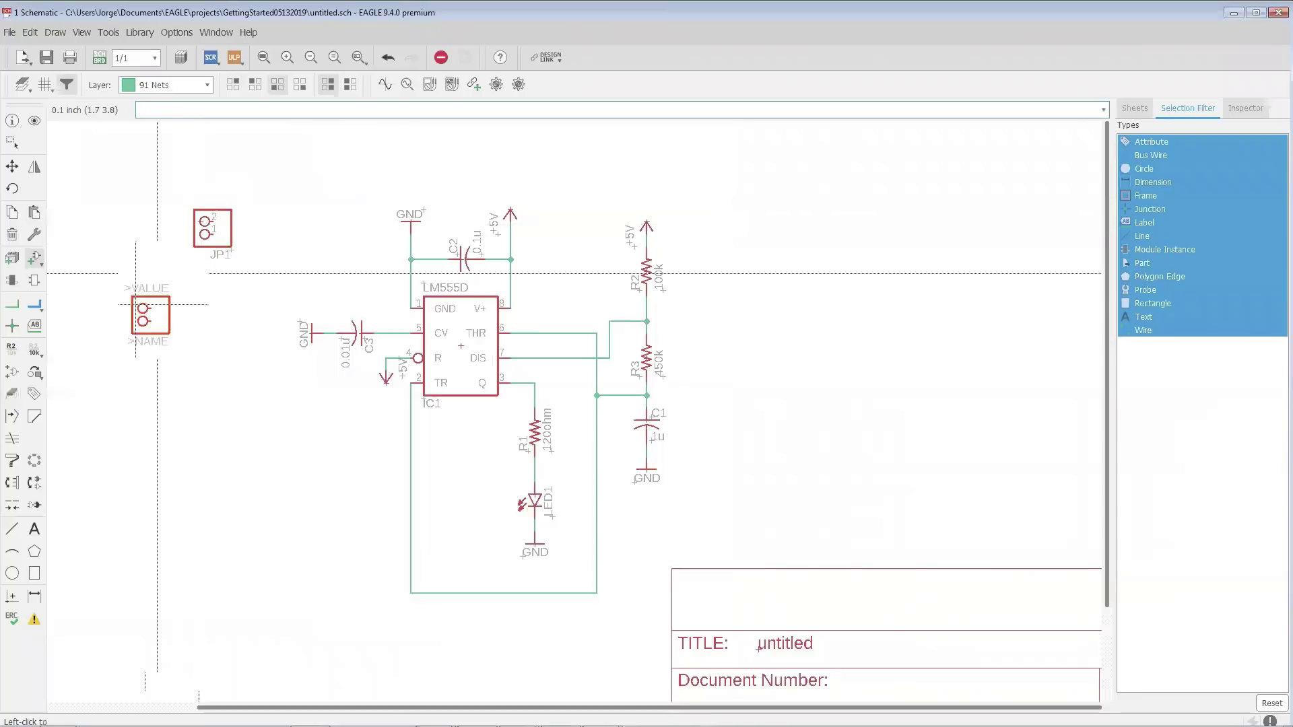
key(Escape)
key(Escape)
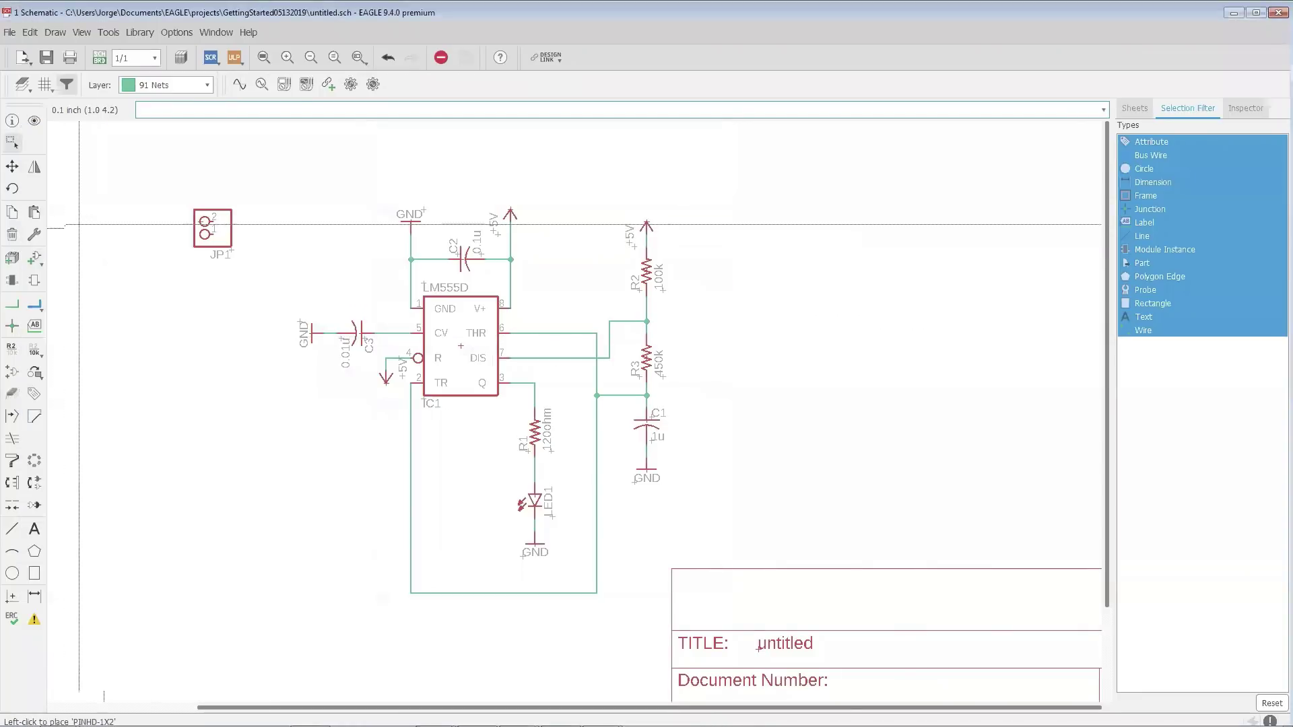
- Copy a GND symbol and a +5V symbol to the right of header JP1, GND below and +5V above its pins
click(12, 214)
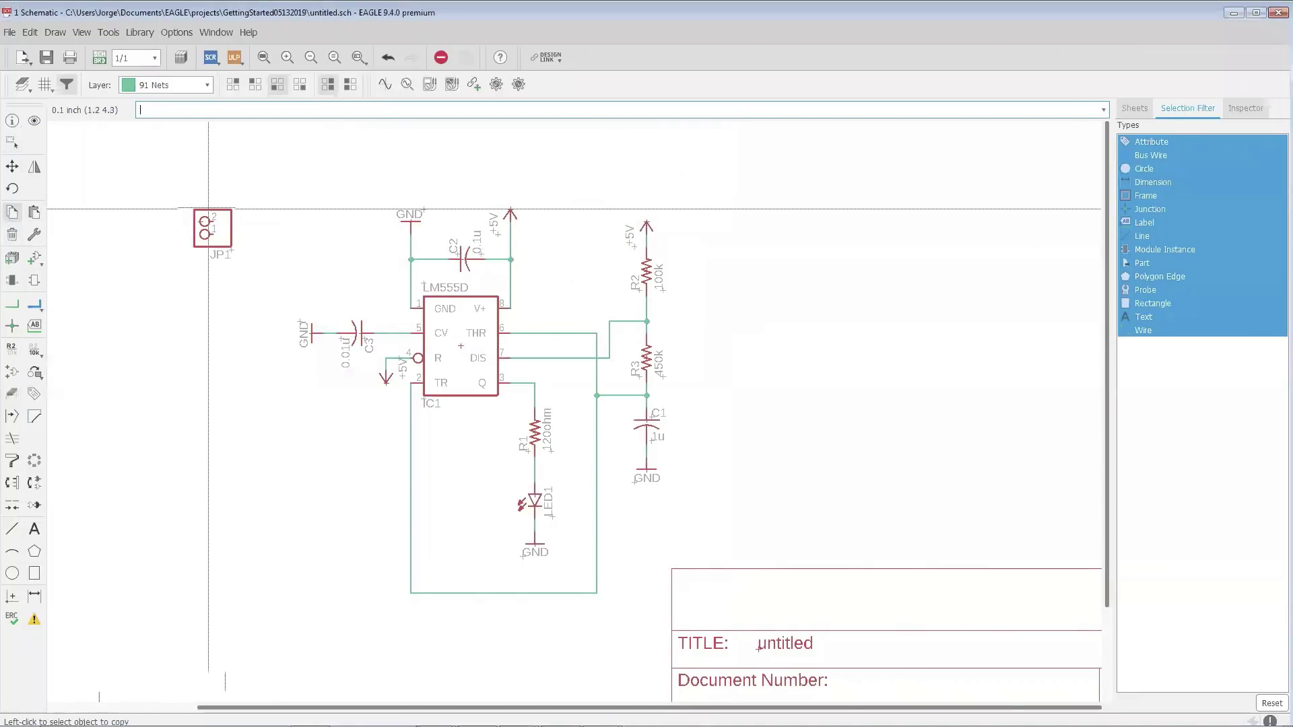
click(262, 266)
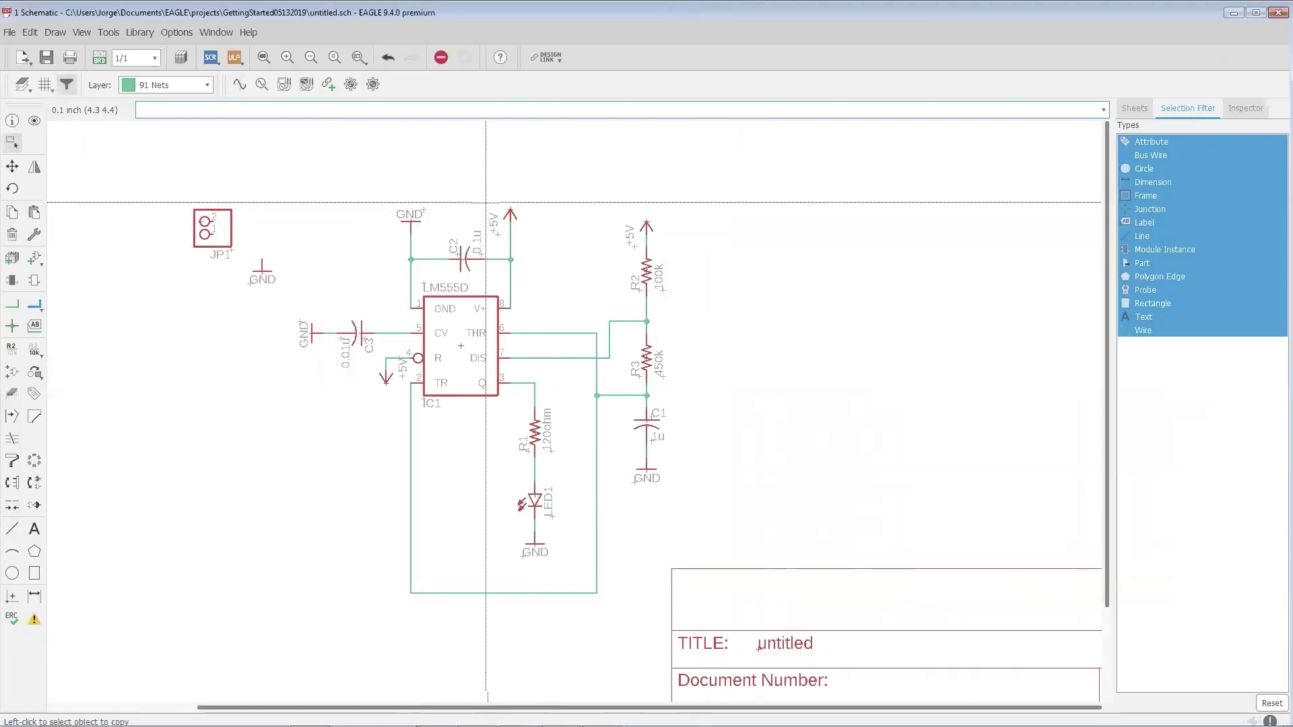
scroll(492, 205, up, 6)
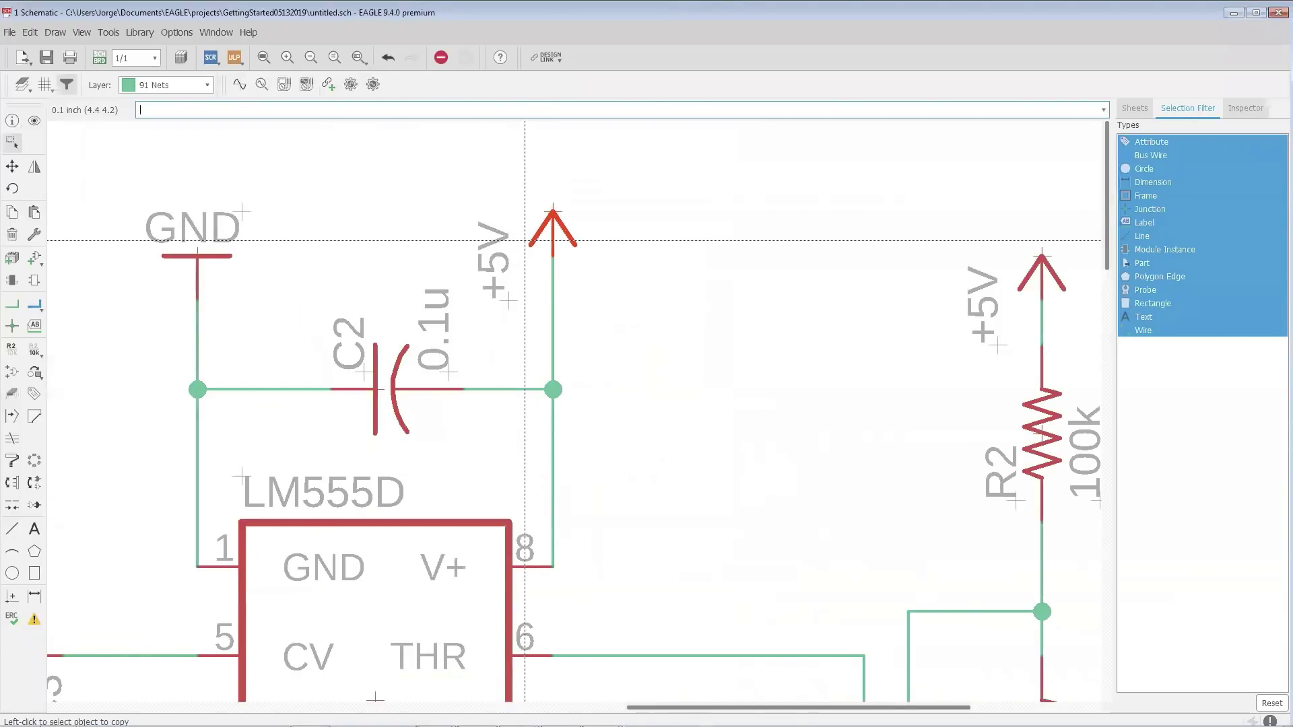
scroll(525, 241, down, 7)
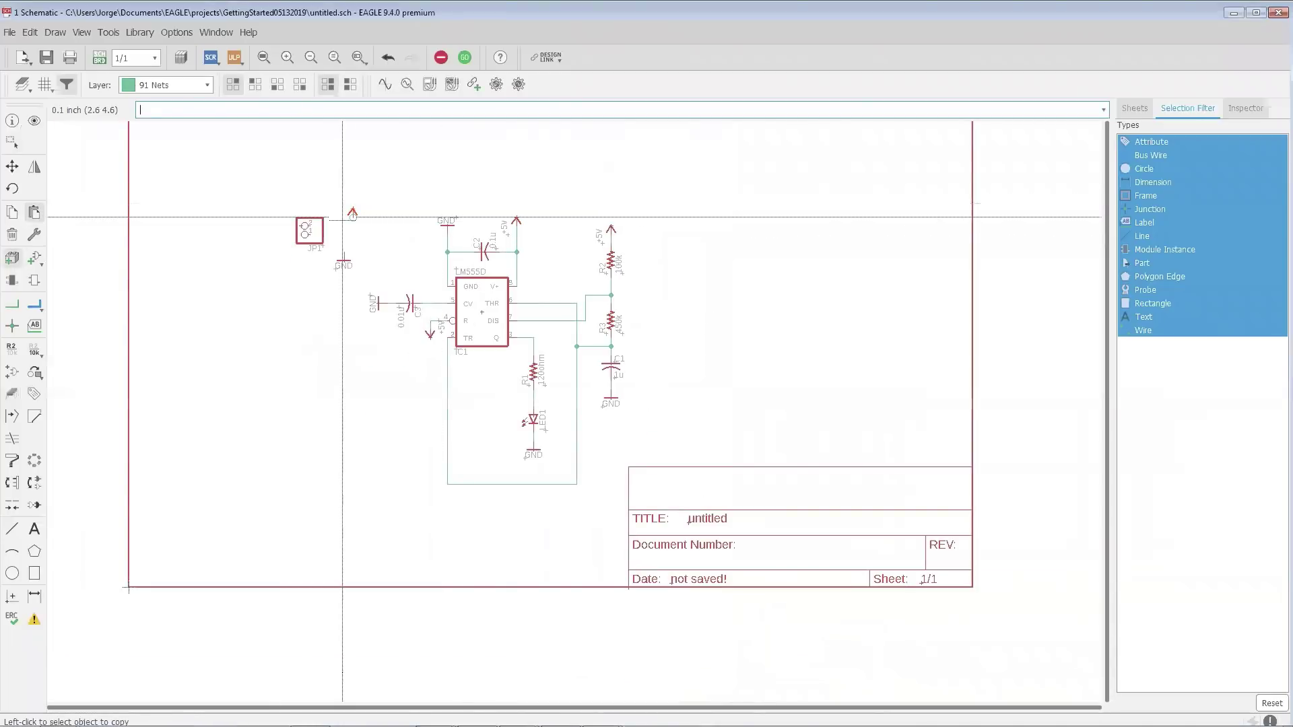
scroll(333, 202, up, 4)
click(347, 210)
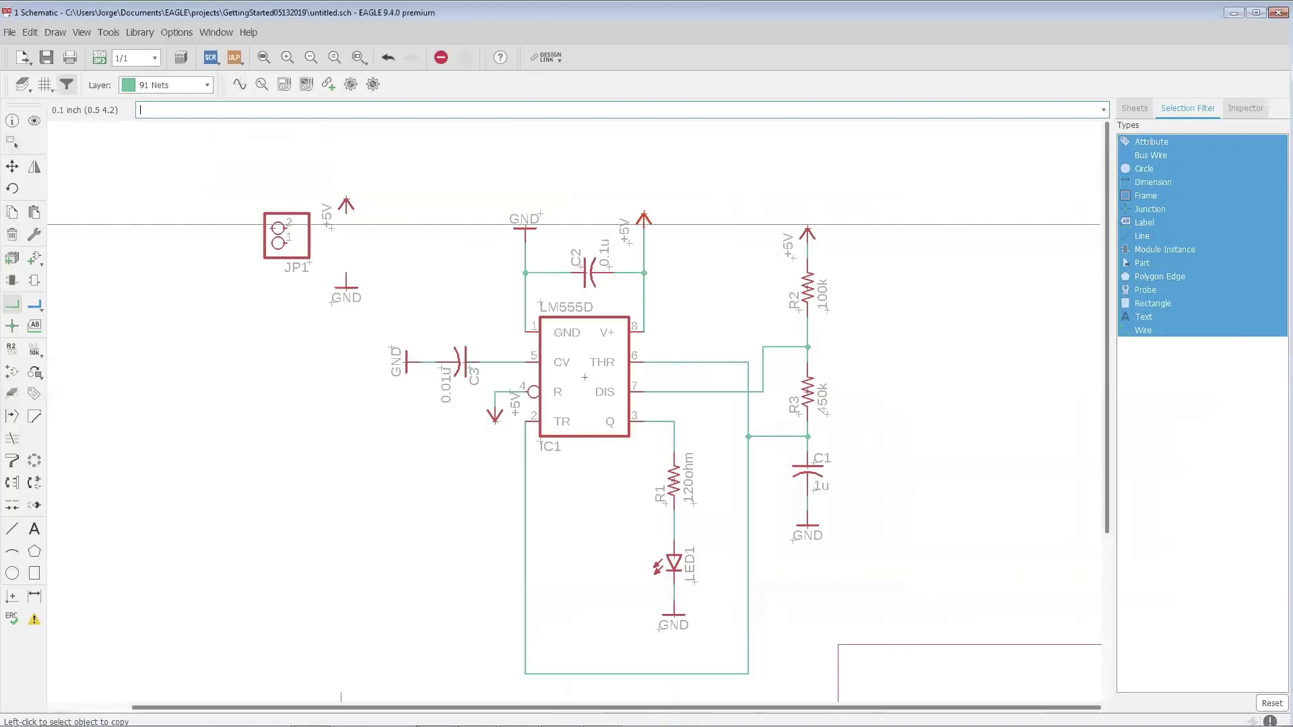
- Wire header JP1 with nets, connecting pin 2 to the +5V symbol and pin 1 to the GND symbol
click(292, 228)
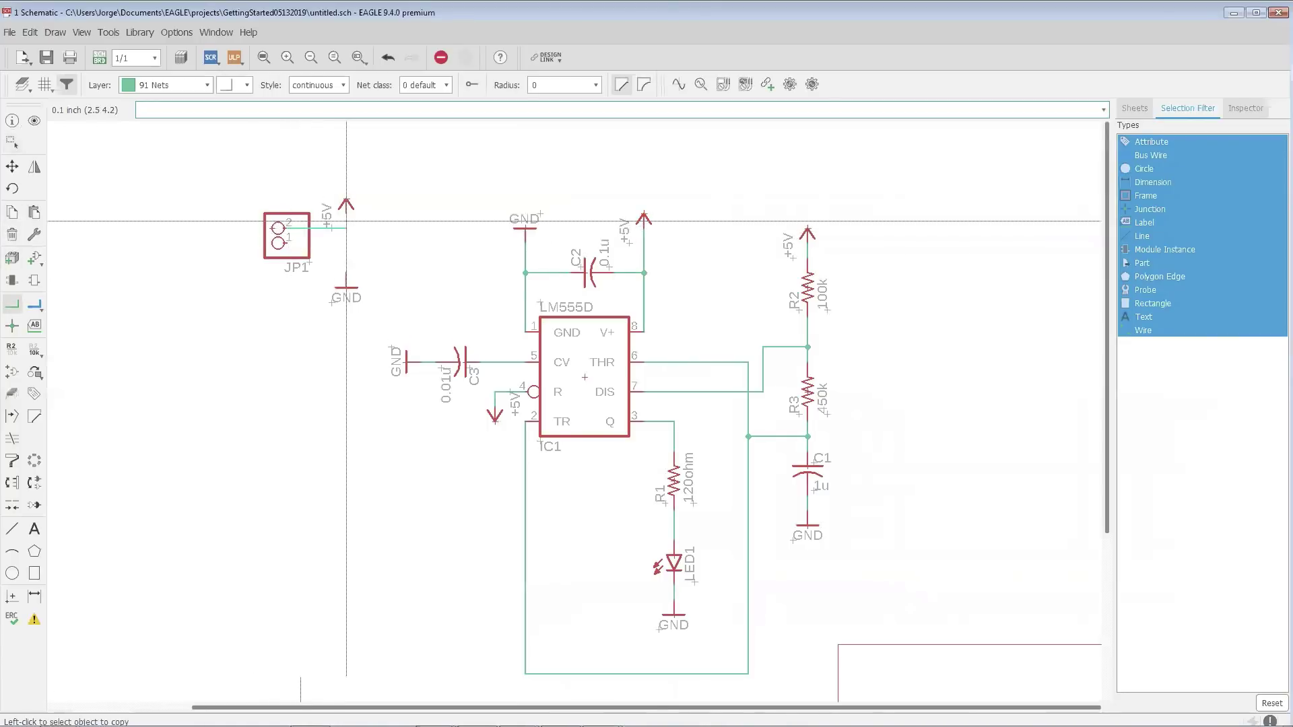
click(346, 223)
click(278, 242)
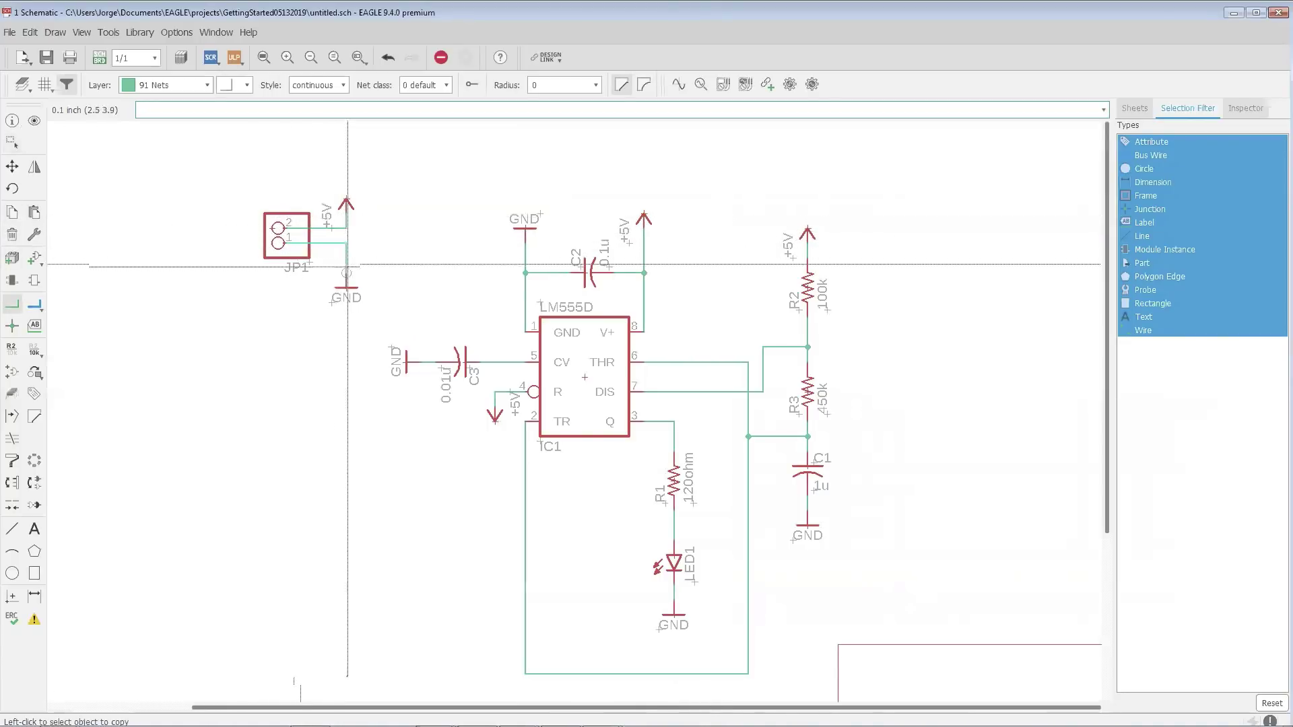
click(347, 267)
scroll(310, 227, down, 2)
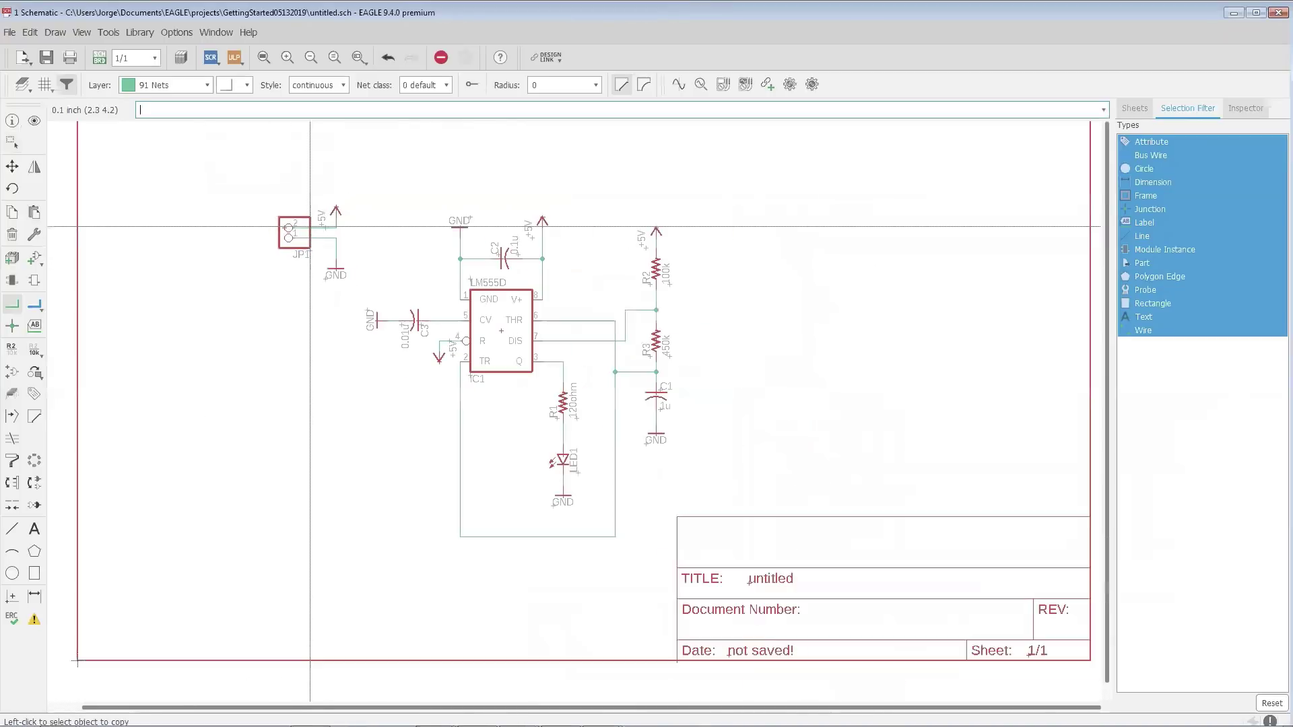
scroll(719, 269, up, 1)
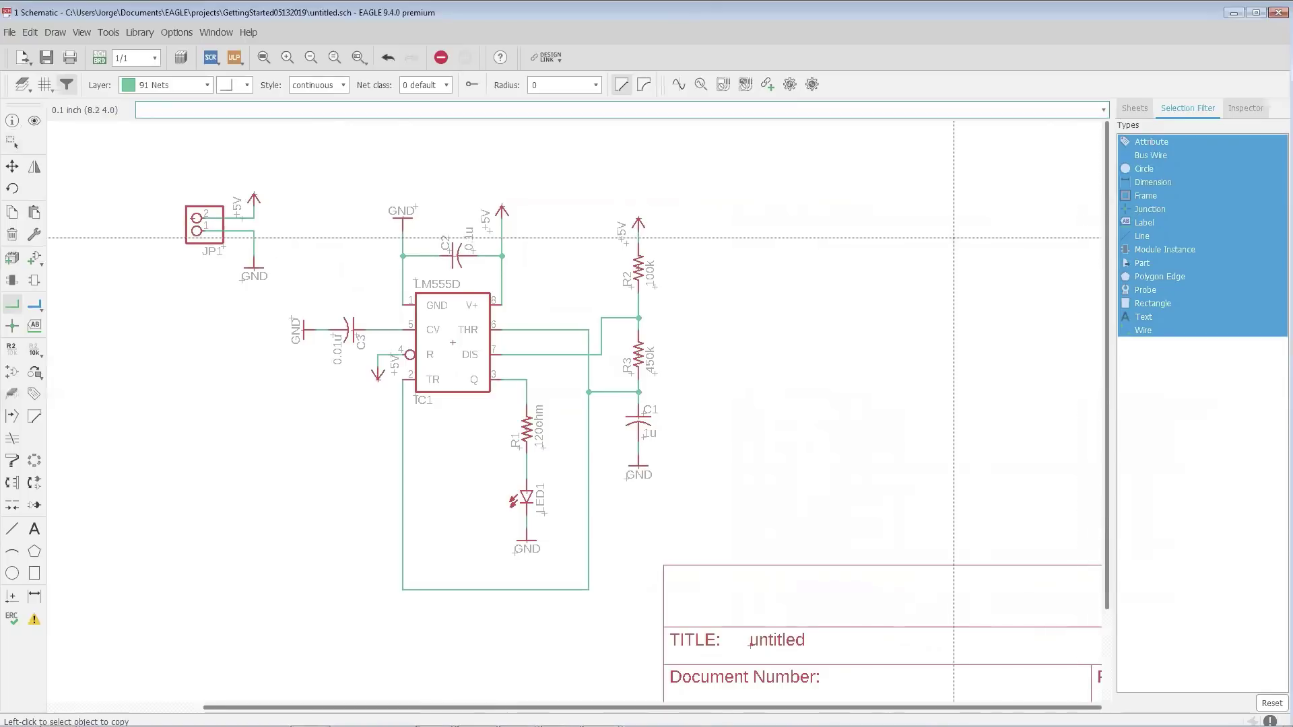
- Limit the selection filter to parts only and group-select the whole circuit
click(1136, 262)
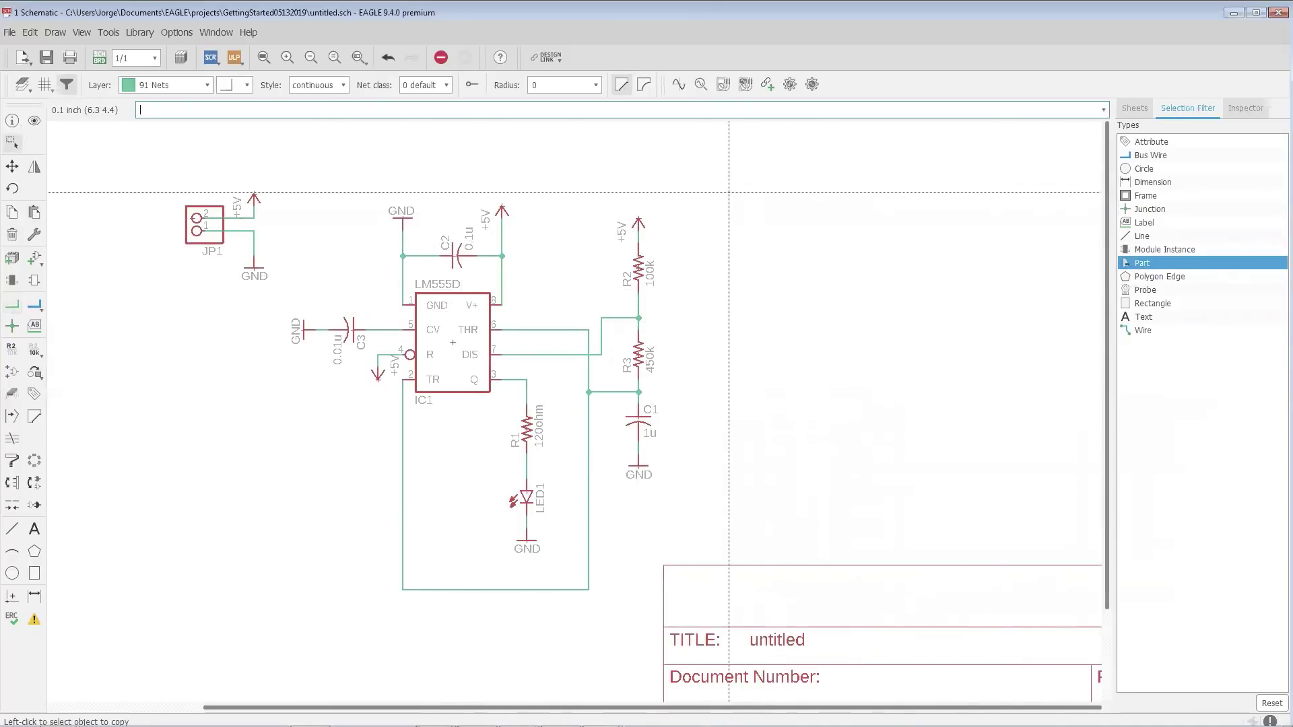
drag(778, 165, 127, 616)
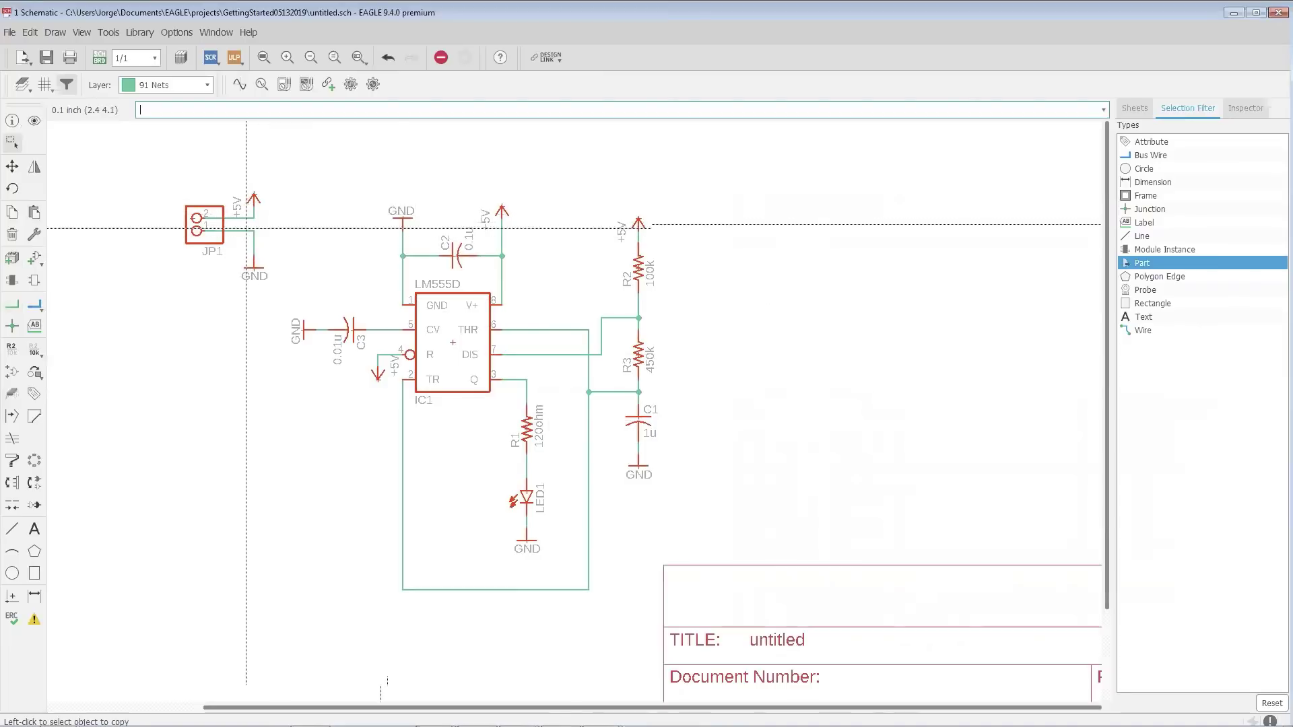
scroll(343, 349, up, 5)
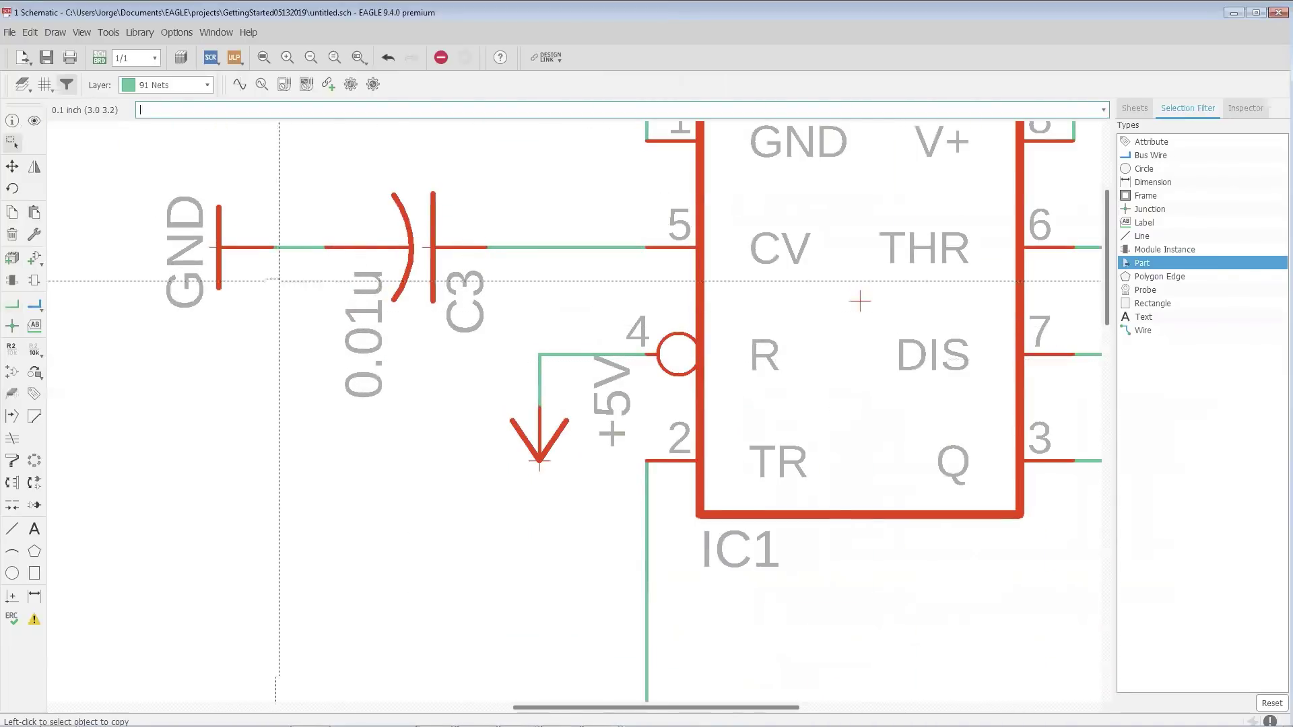
scroll(611, 443, down, 5)
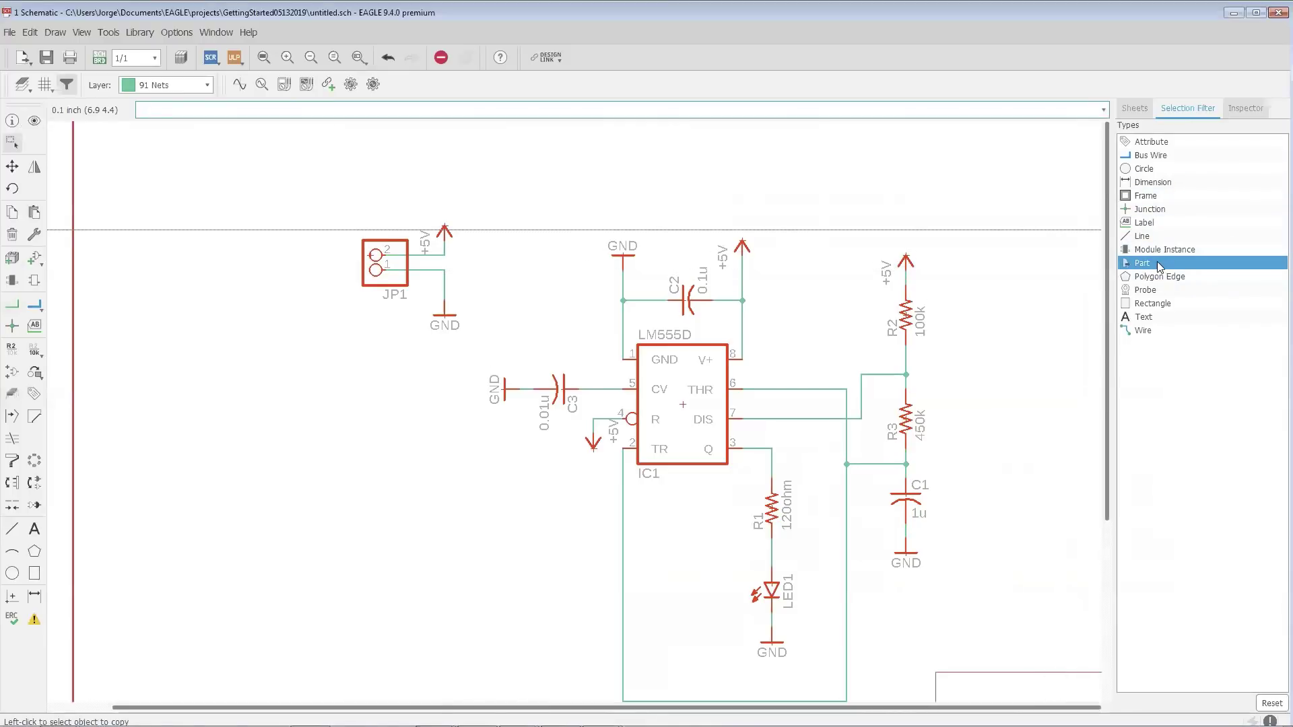
- Limit the selection filter to junctions only and group-select the whole circuit
click(1152, 210)
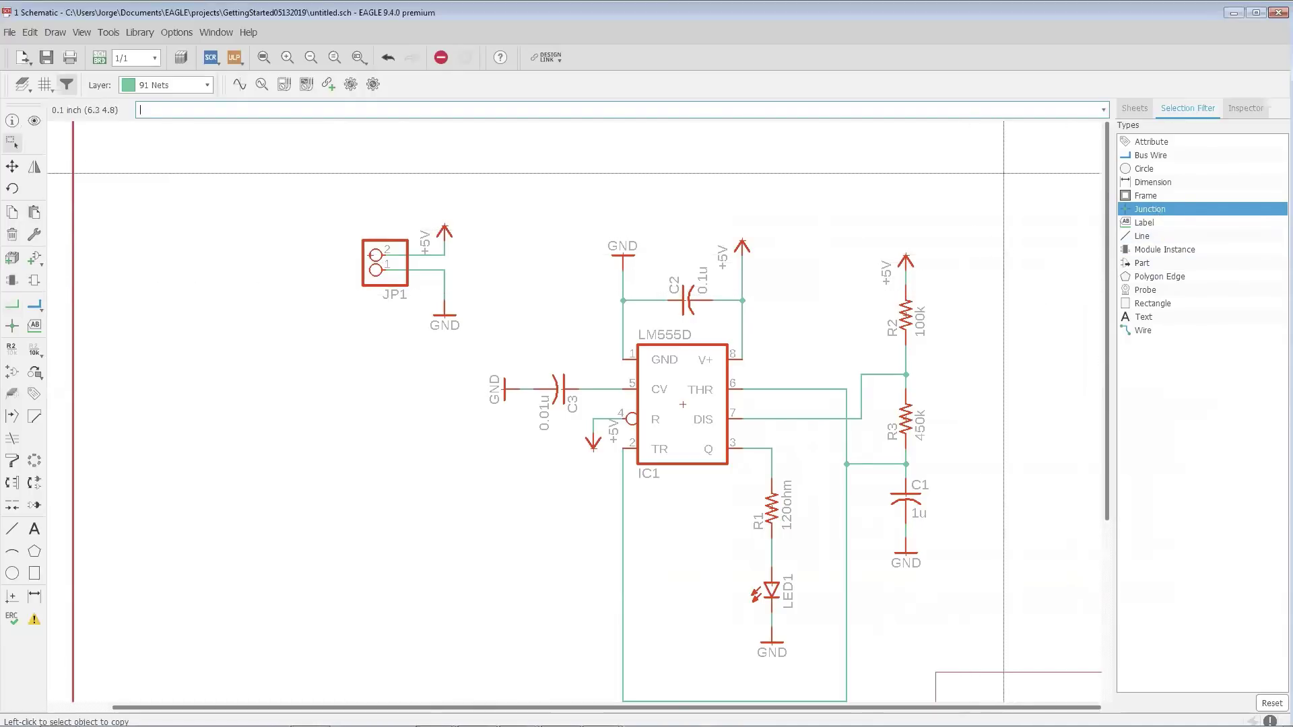
drag(1007, 173, 344, 600)
scroll(868, 492, up, 2)
scroll(867, 492, up, 2)
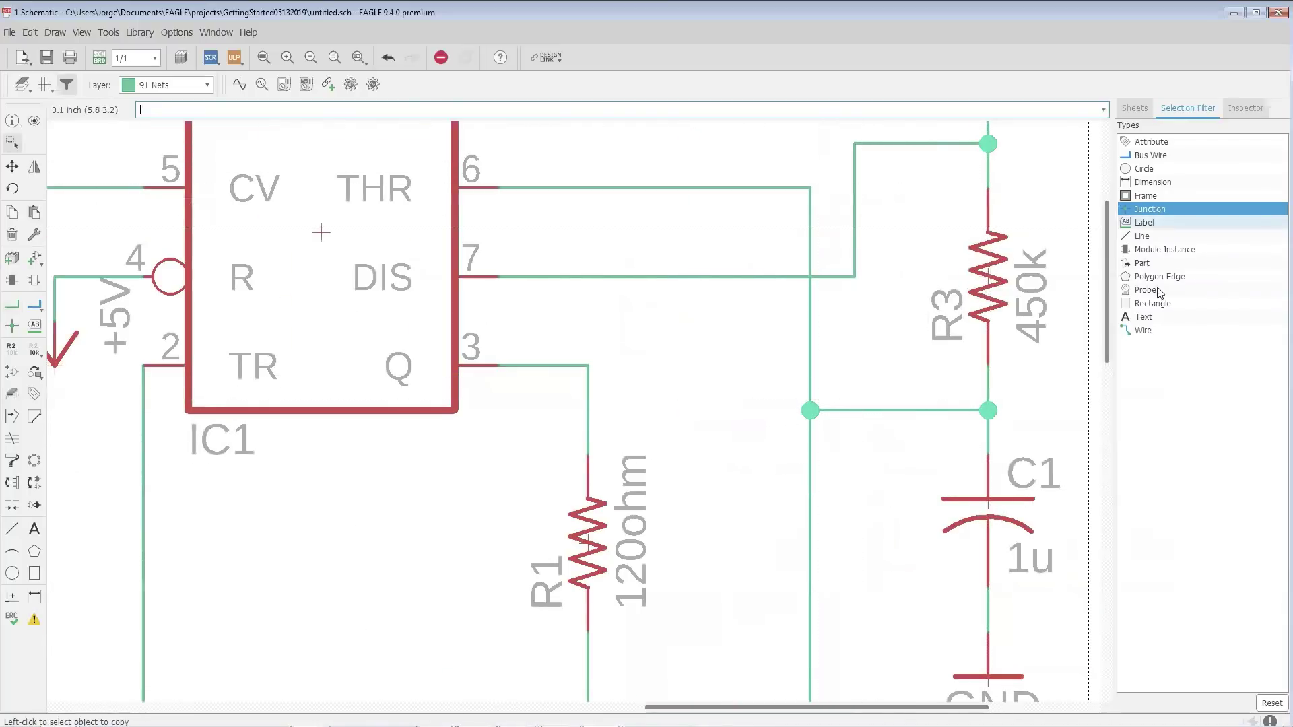
scroll(999, 242, down, 8)
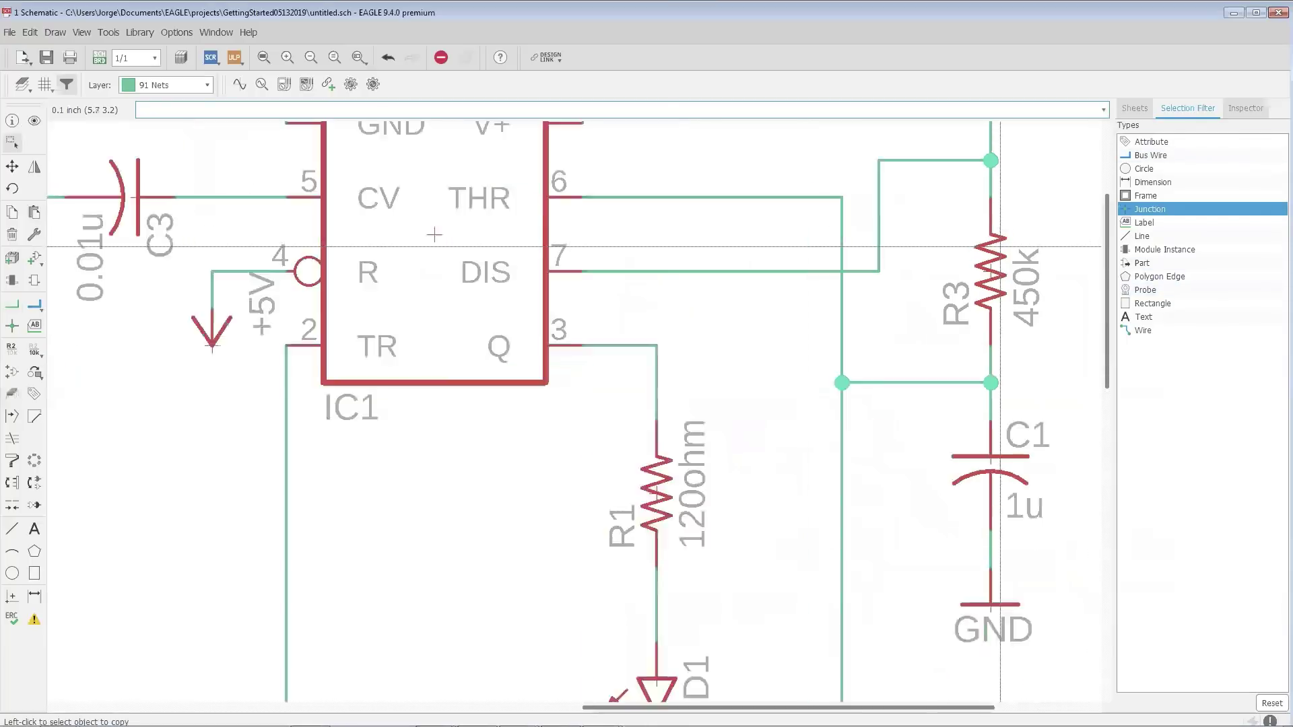
middle_drag(924, 205, 715, 361)
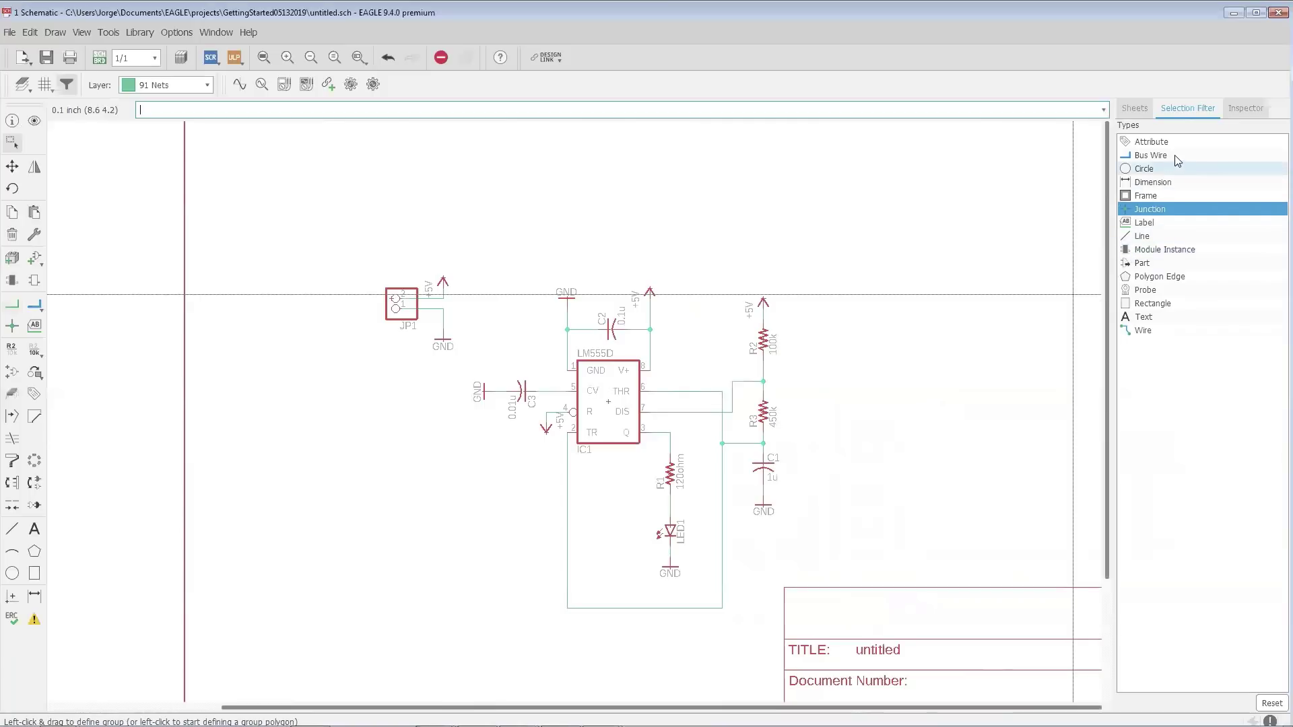
- Group-select the R2, R3 and C1 branch with the filter limited to parts, and display the group's properties with the attributes expanded
click(1164, 264)
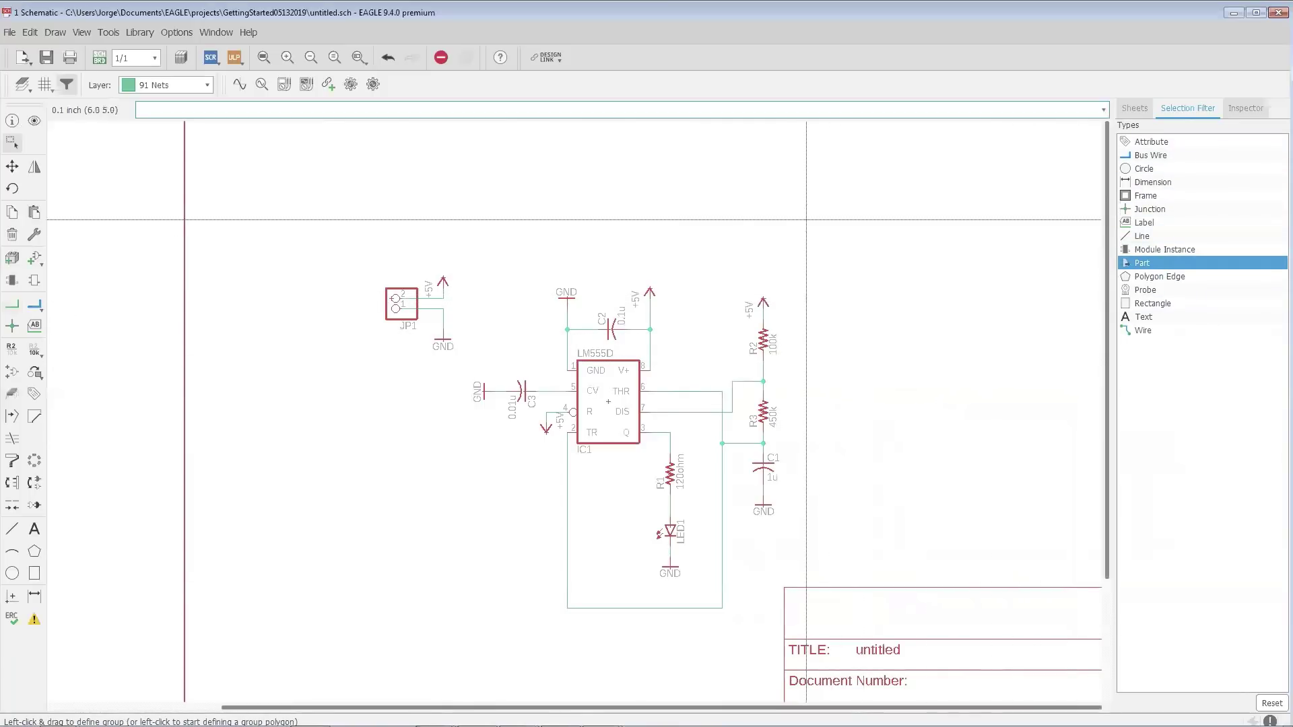
drag(825, 241, 743, 540)
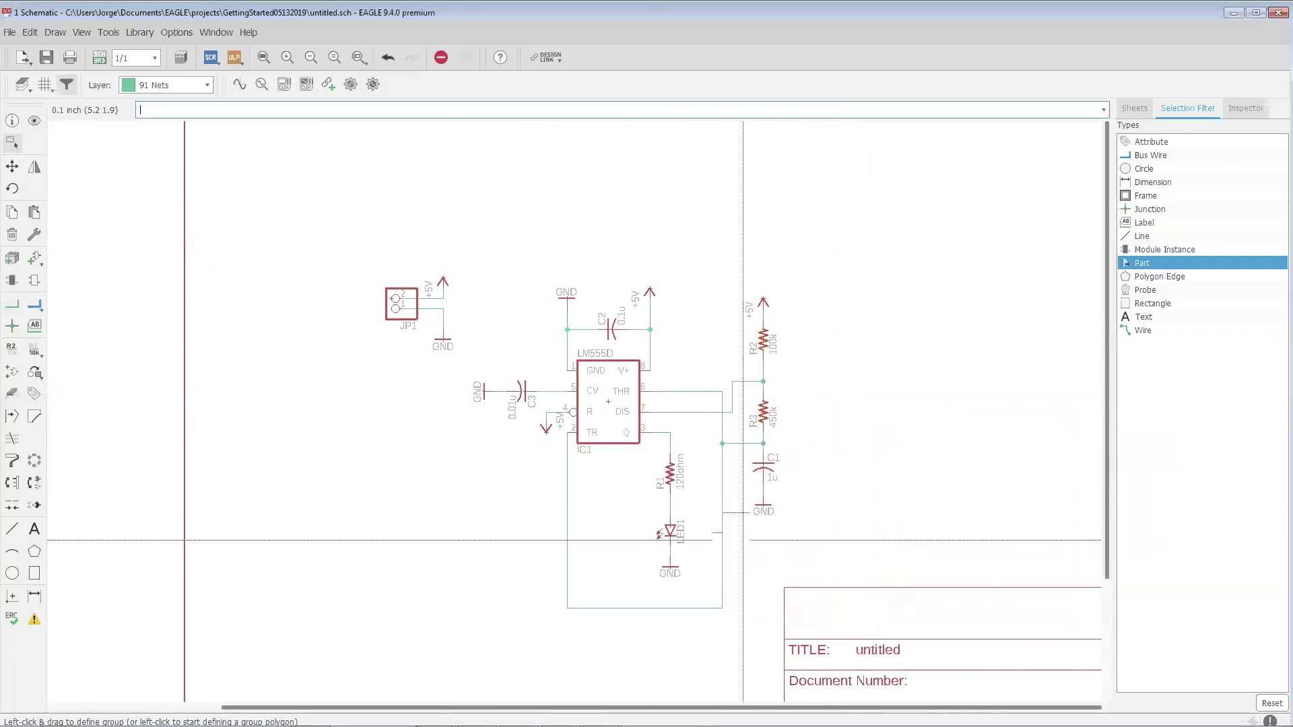
click(1245, 111)
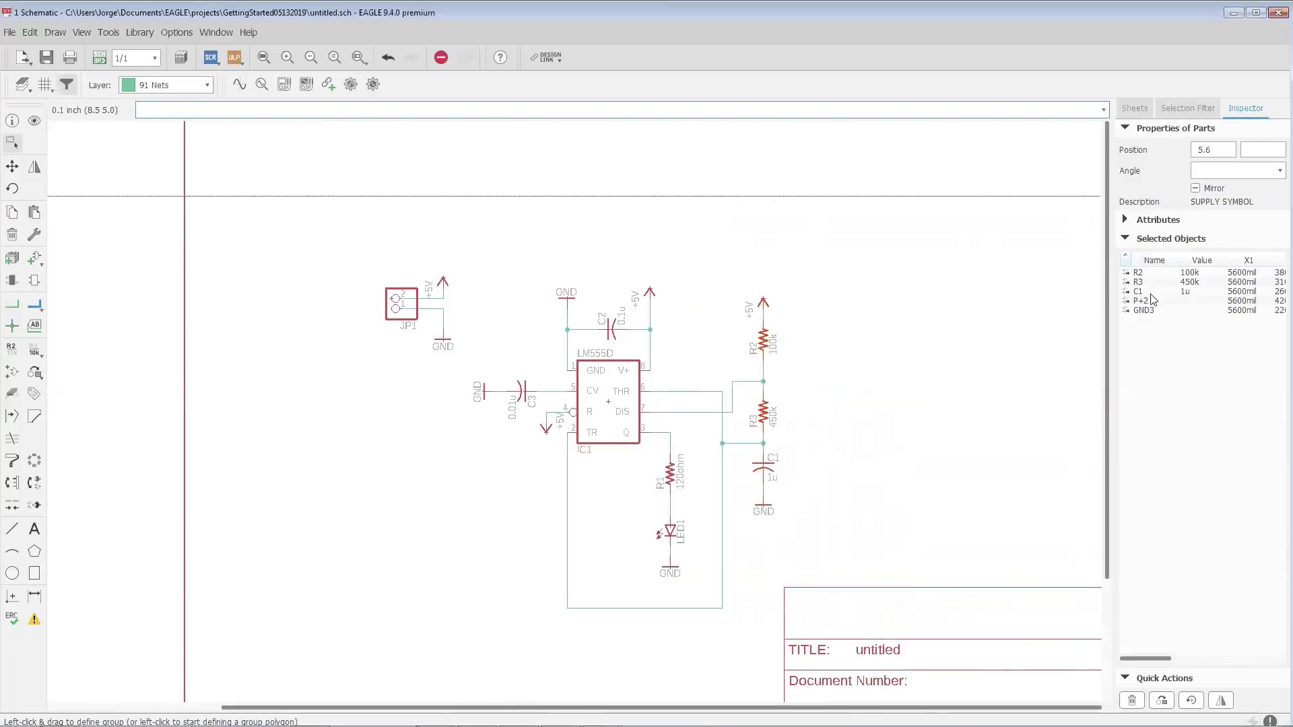
click(1126, 220)
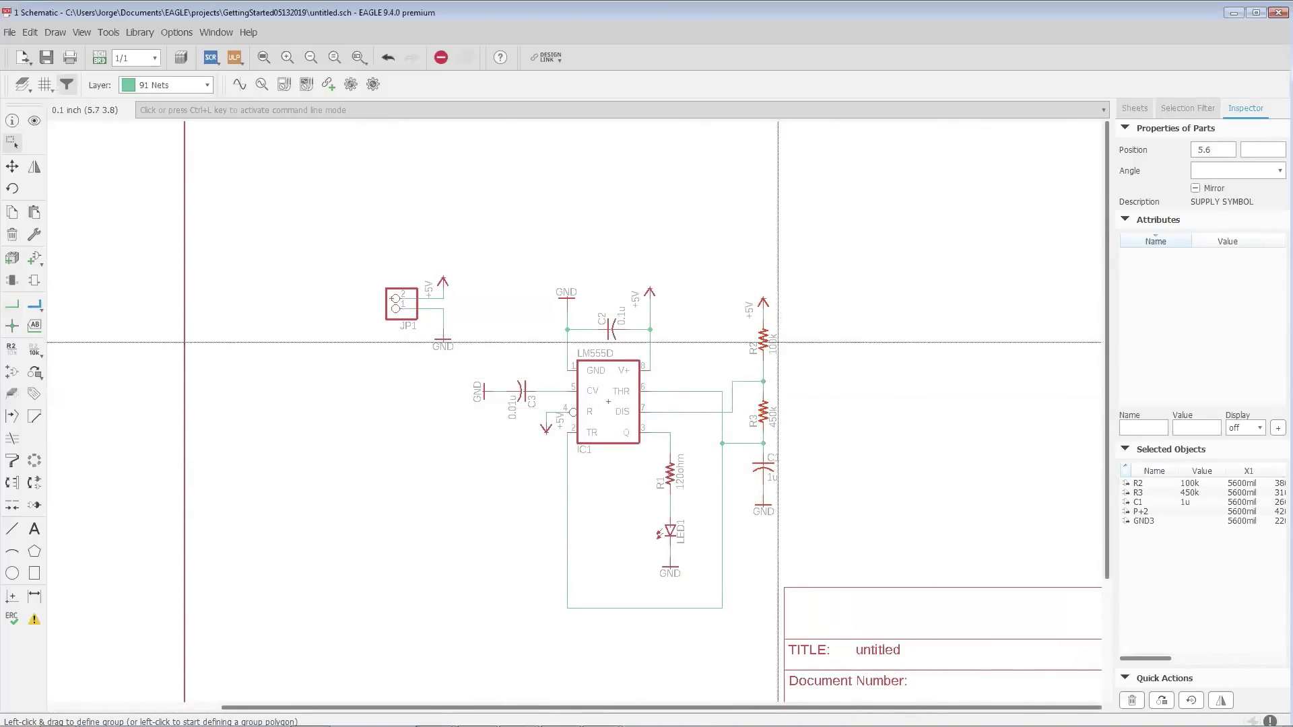
- Collapse the attributes of the selected group, and reset the selection filter to include all object types
click(1126, 221)
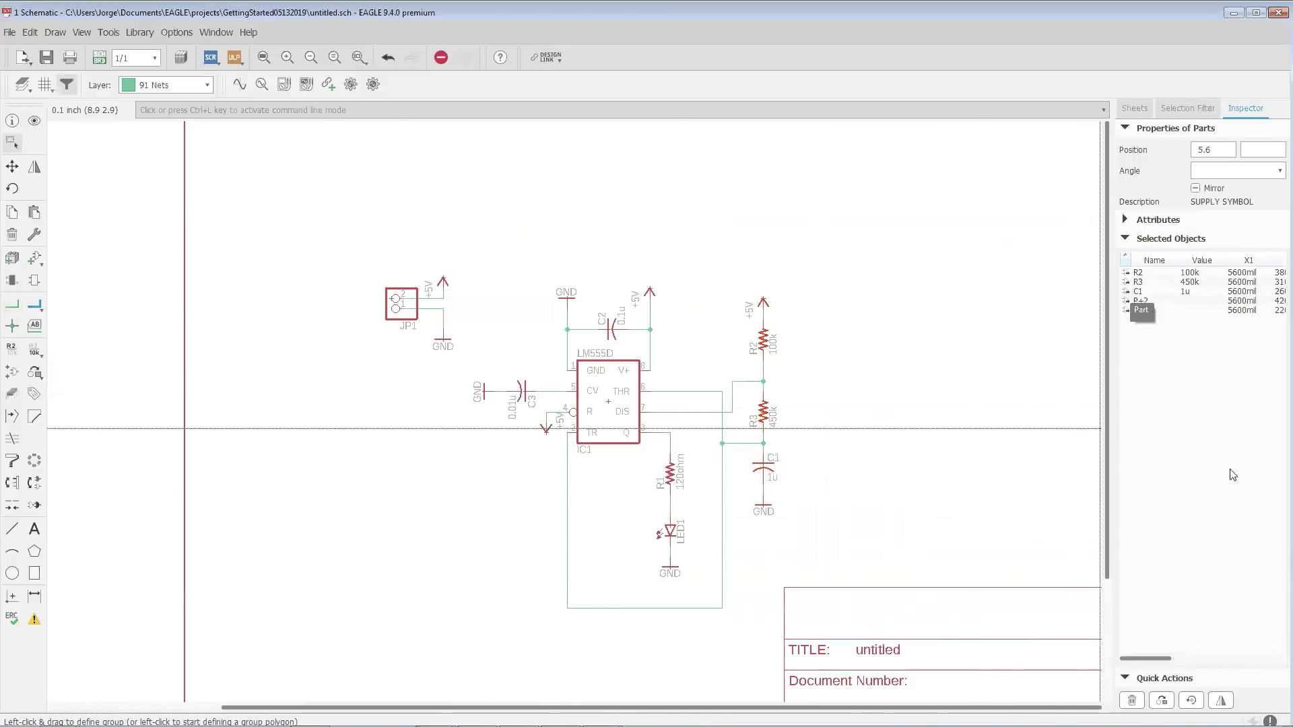
drag(1154, 664, 1130, 648)
click(1189, 109)
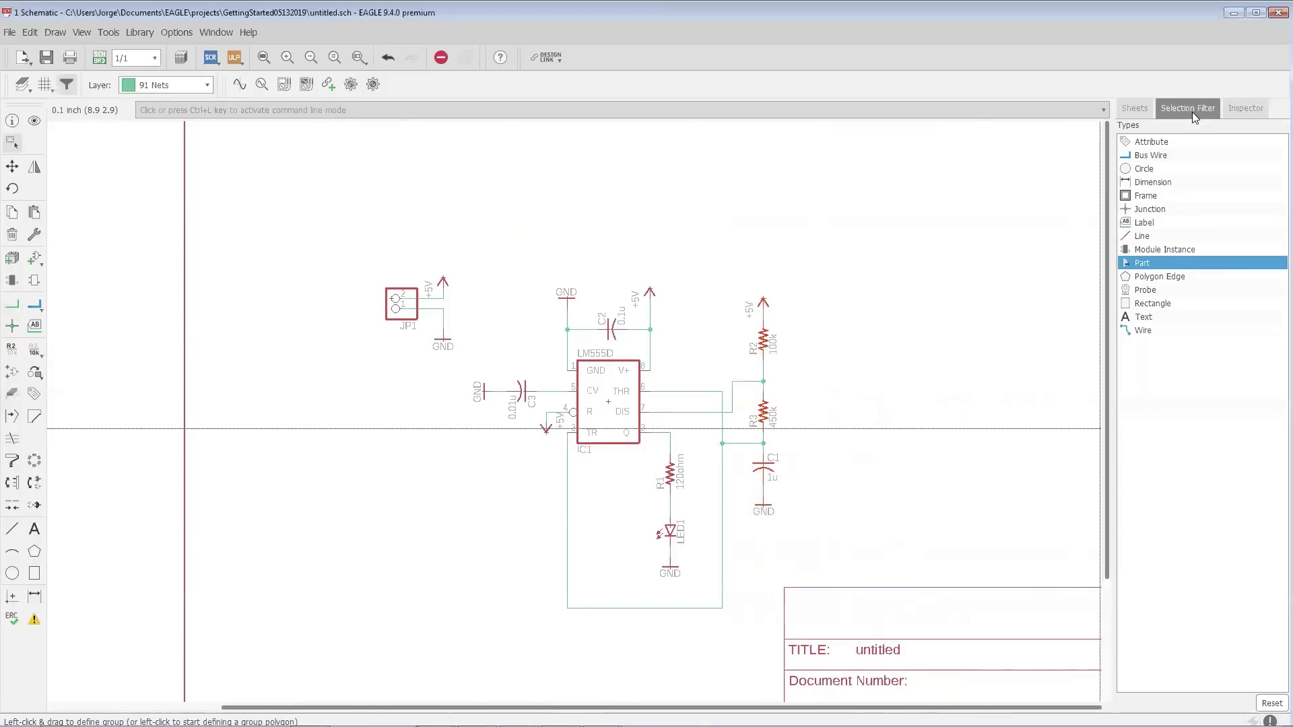
click(1167, 143)
drag(1166, 140, 1162, 337)
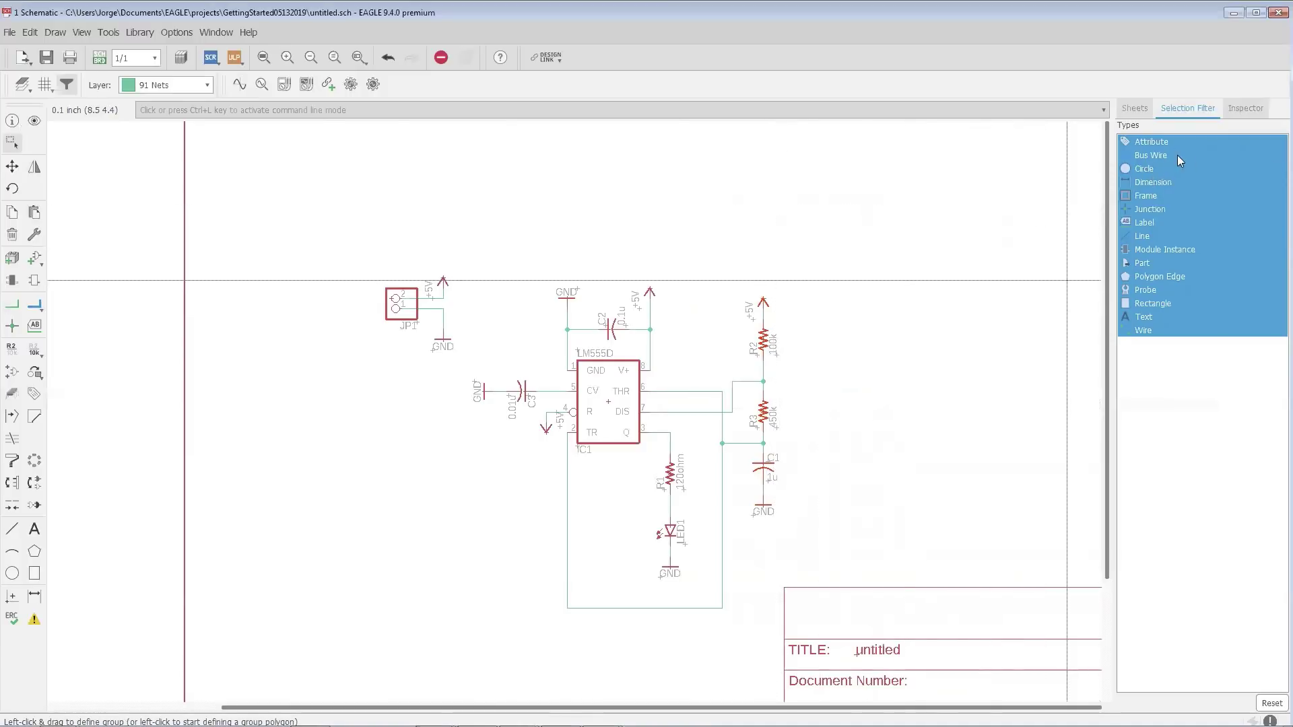
click(1164, 289)
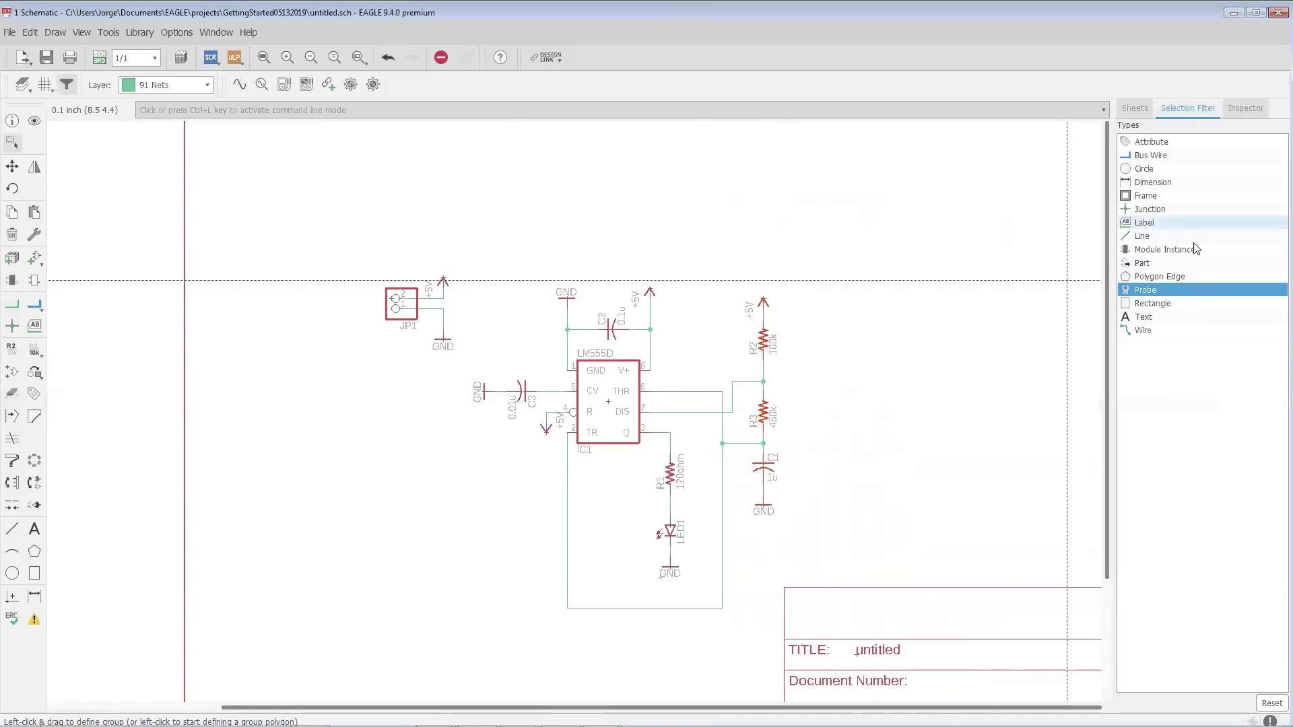
click(1272, 703)
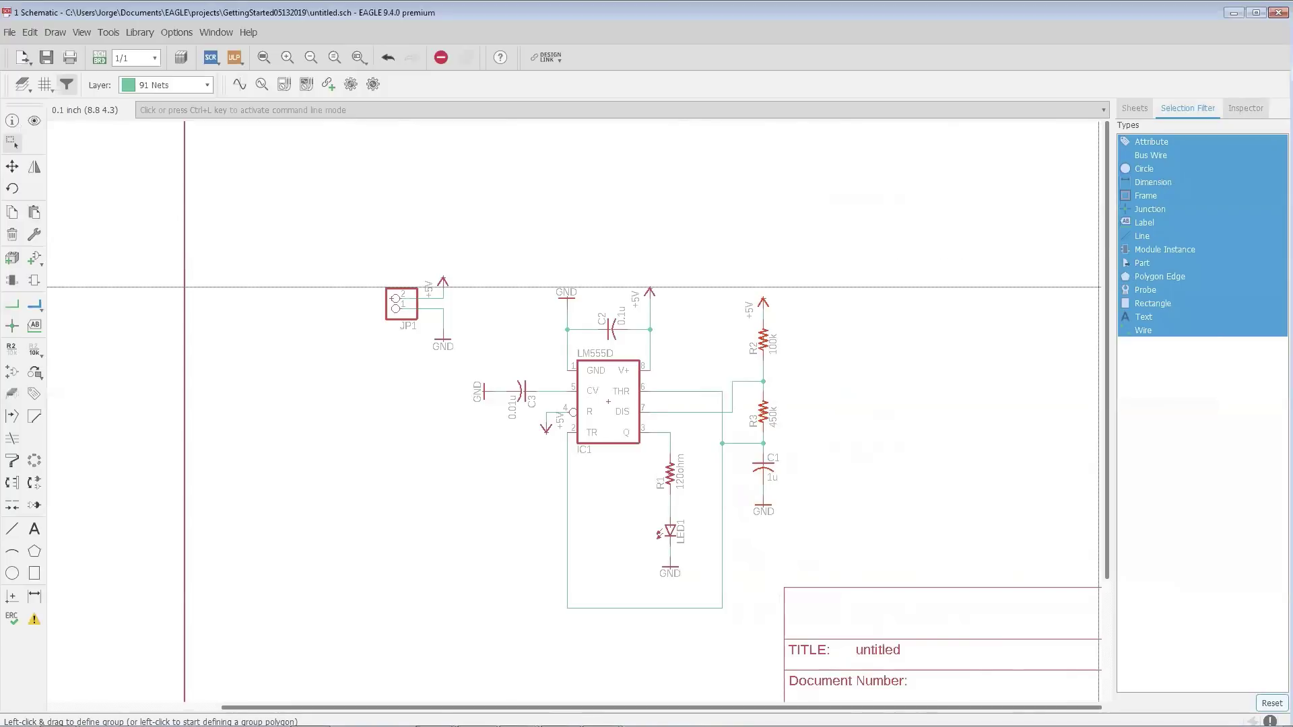
- Select resistor R2 and set its value to 150k in its part properties
key(ctrl+l)
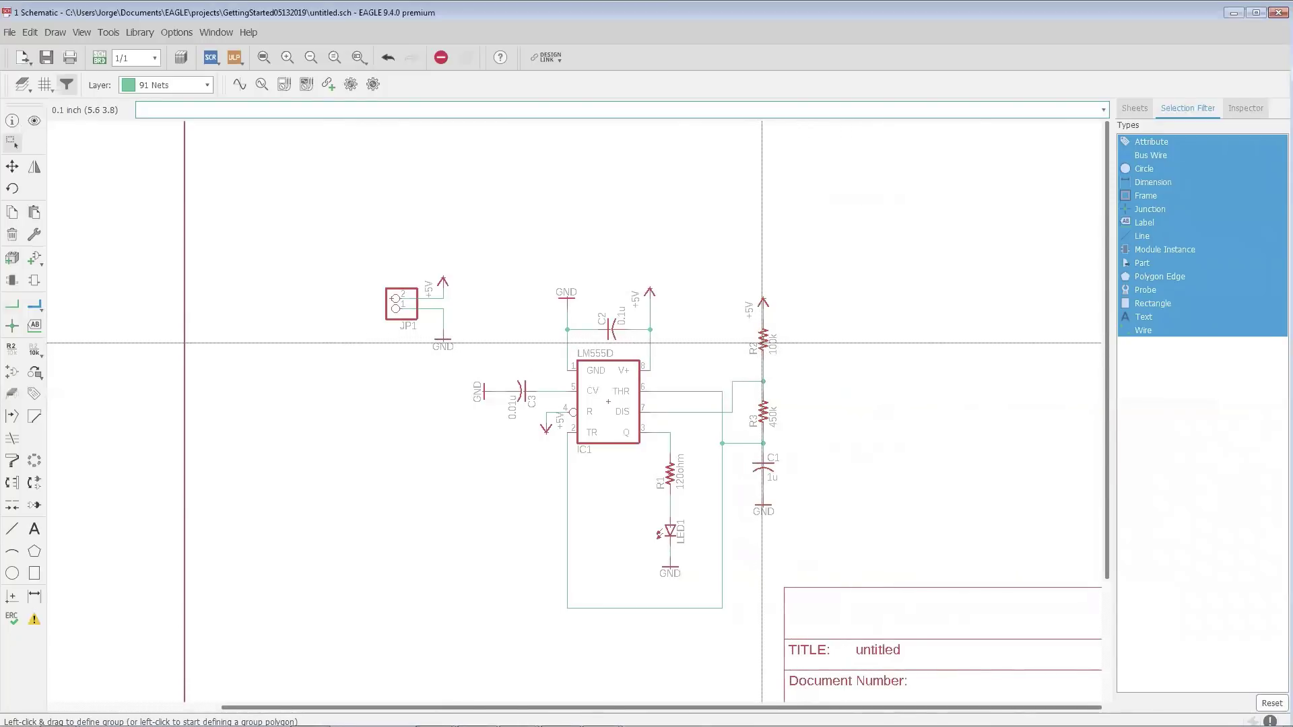
click(1246, 107)
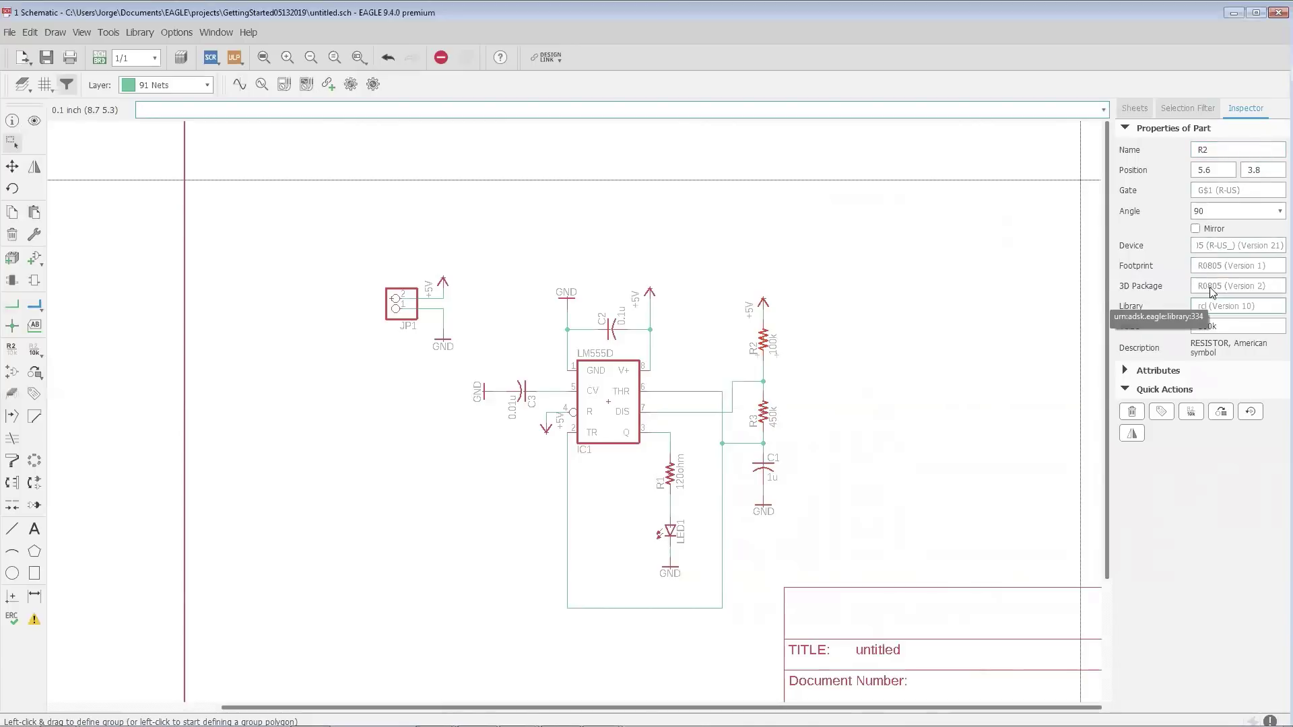
click(1216, 327)
double_click(1215, 326)
text(150k)
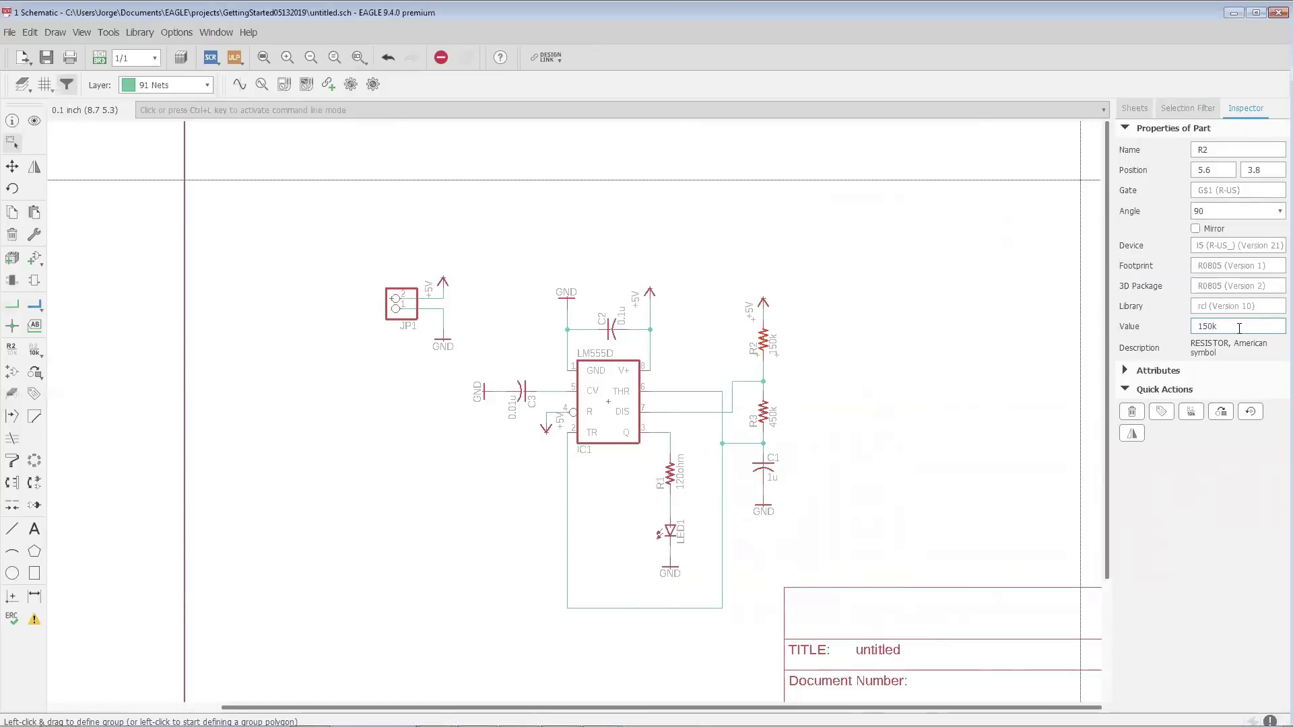
- Set R2's value back to 100k and clear the selection
key(BackSpace)
key(BackSpace)
text(00)
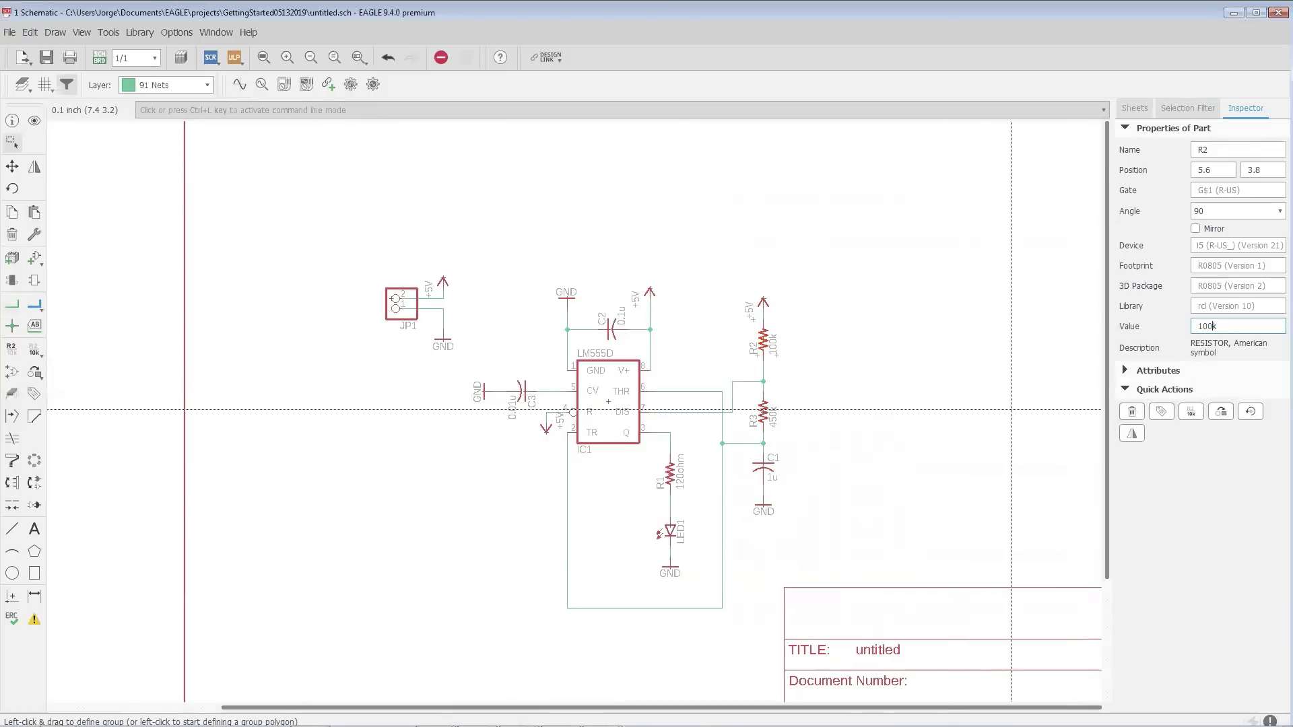
click(865, 334)
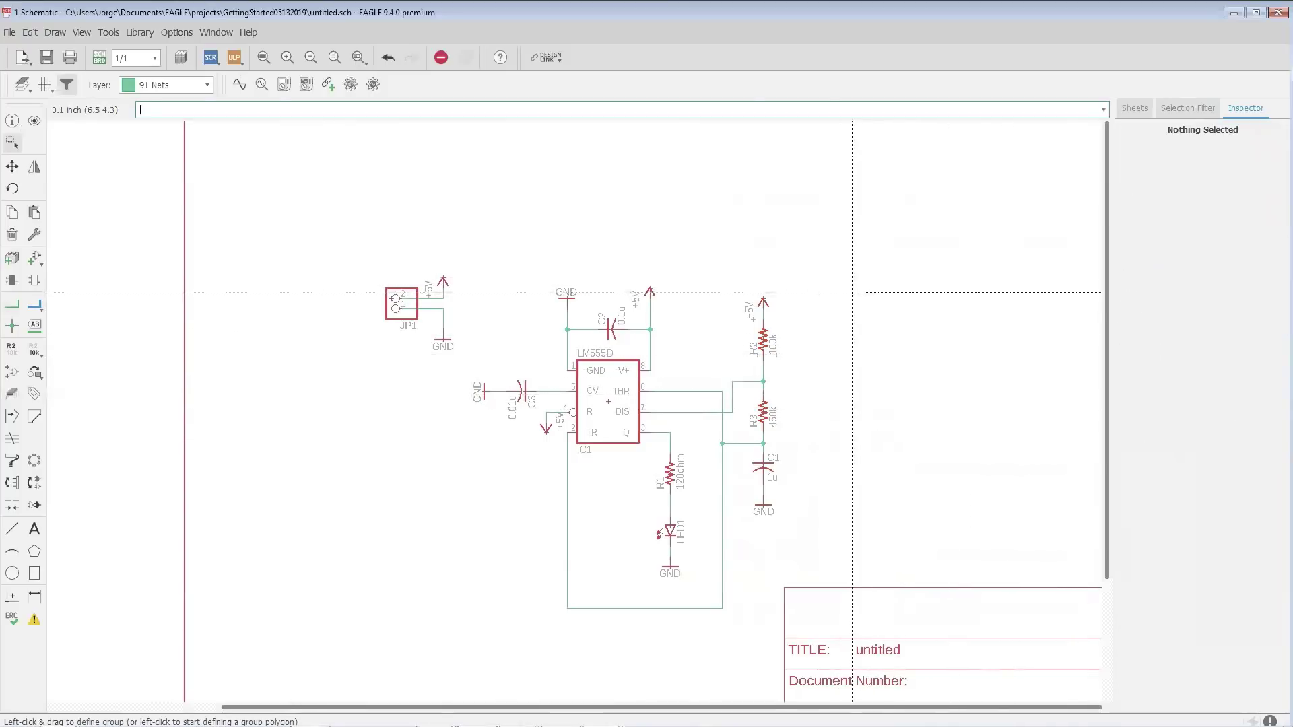
- Run the bom ULP from the EAGLE 9.4.0 examples directory to display the schematic's bill of material
click(234, 63)
click(231, 58)
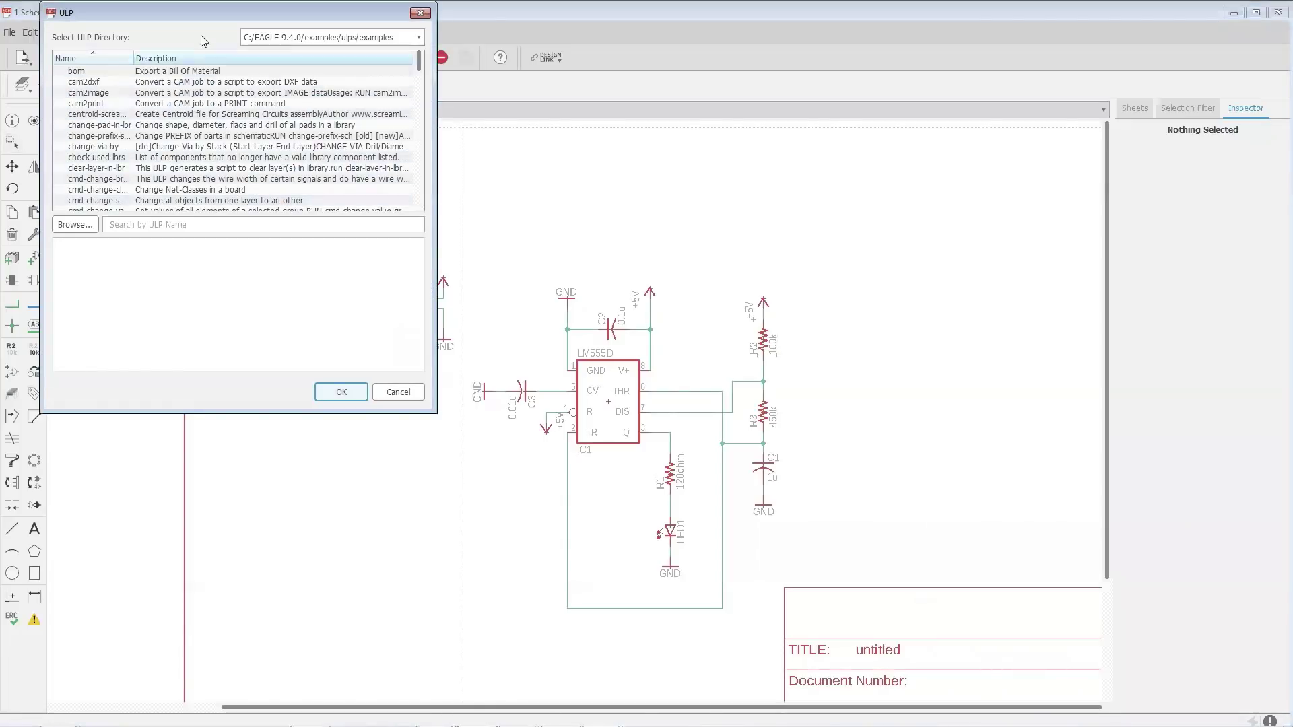
drag(201, 22, 235, 95)
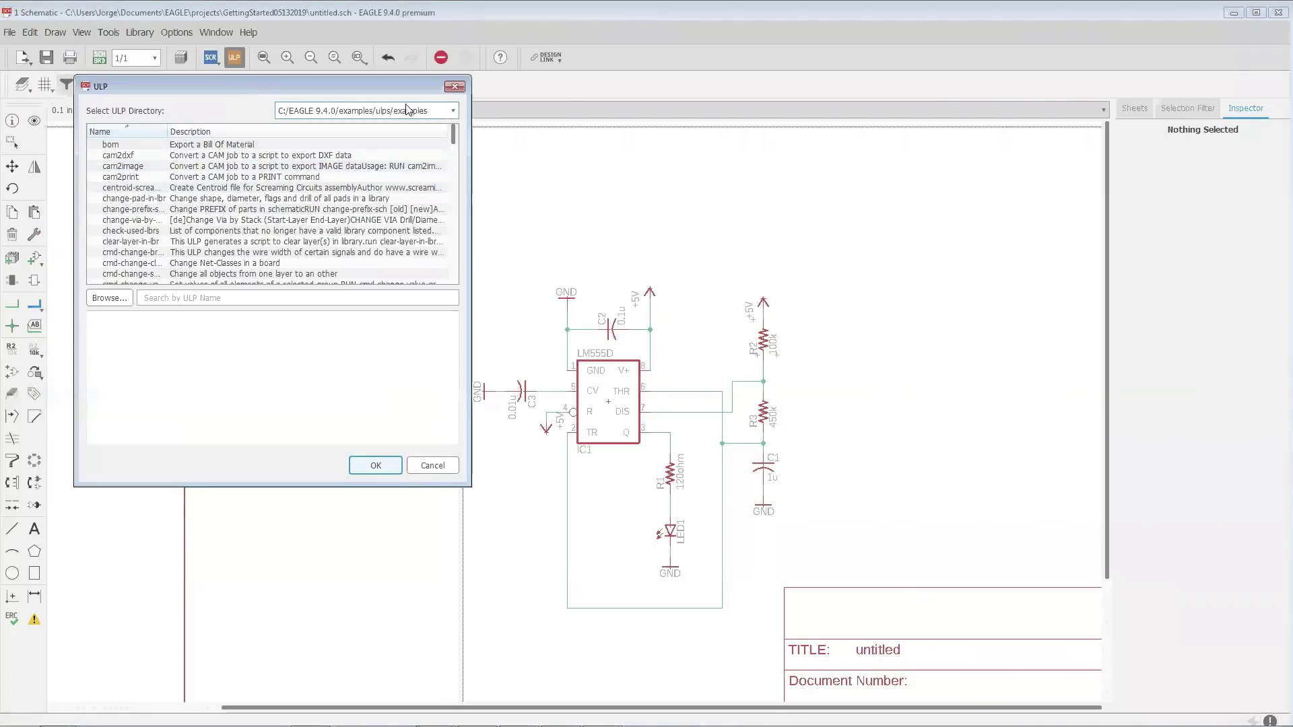
click(454, 111)
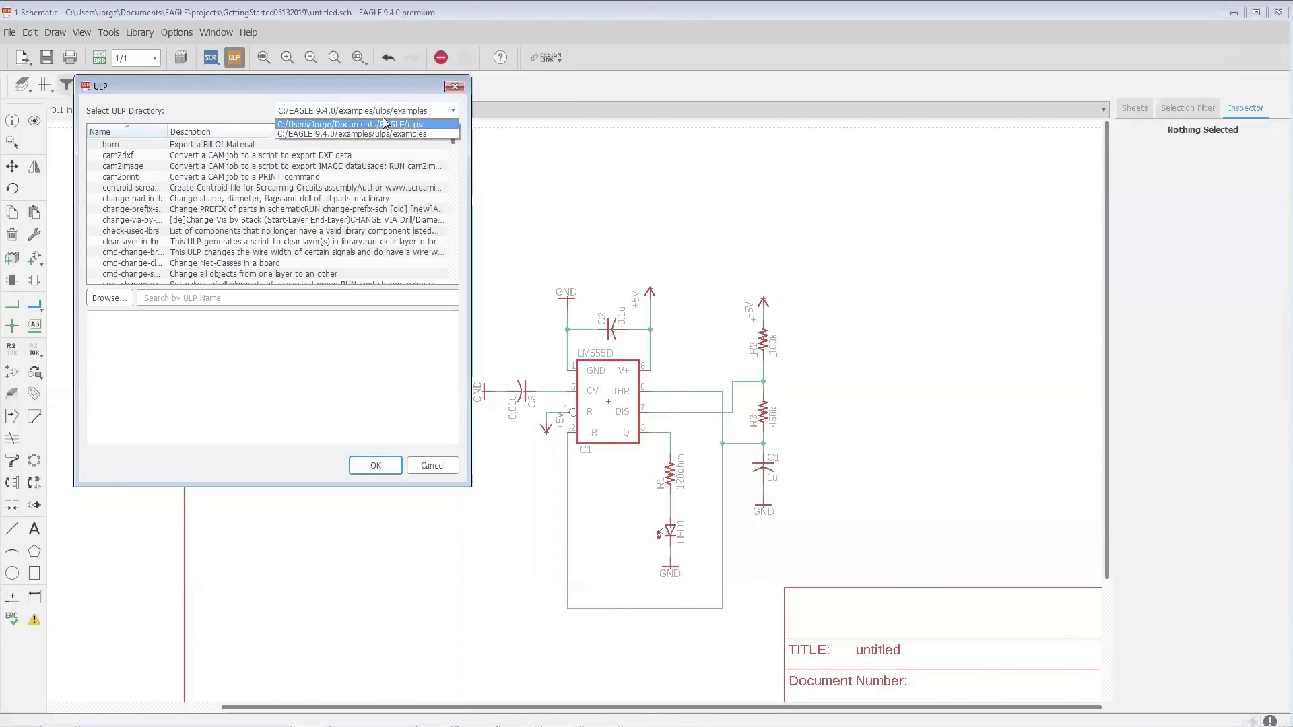
click(427, 112)
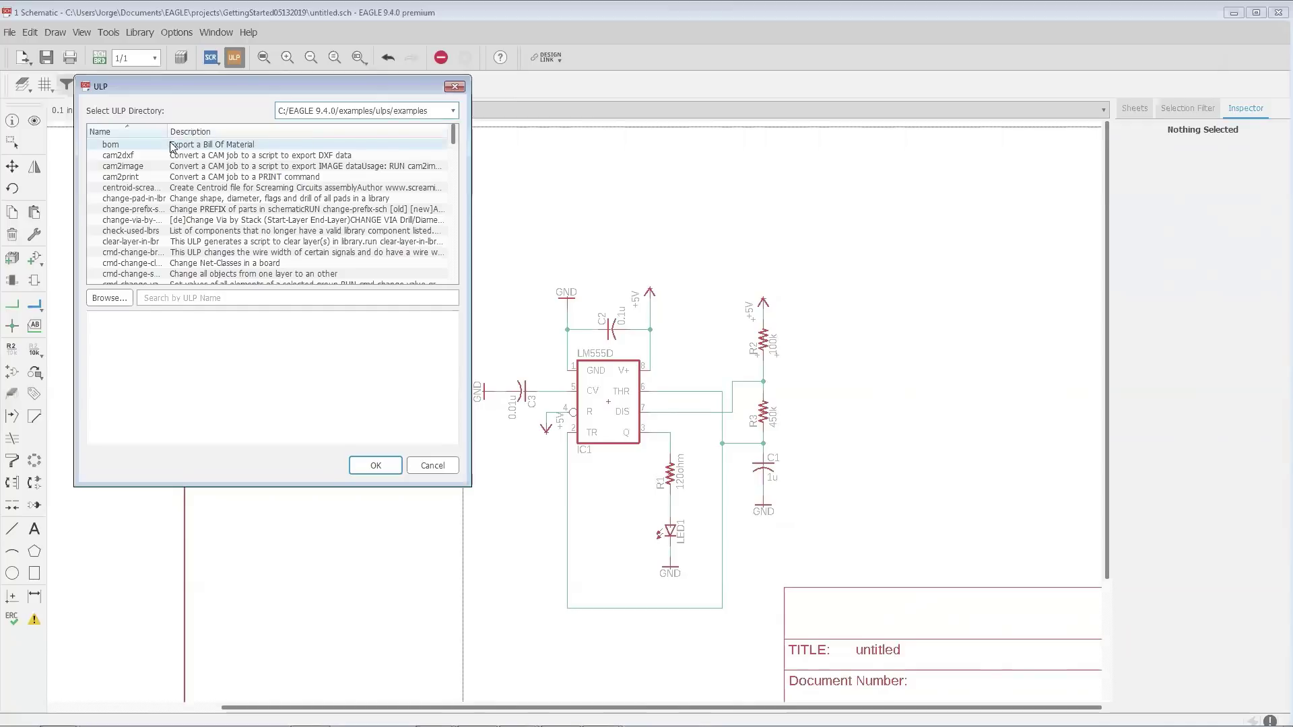
click(123, 147)
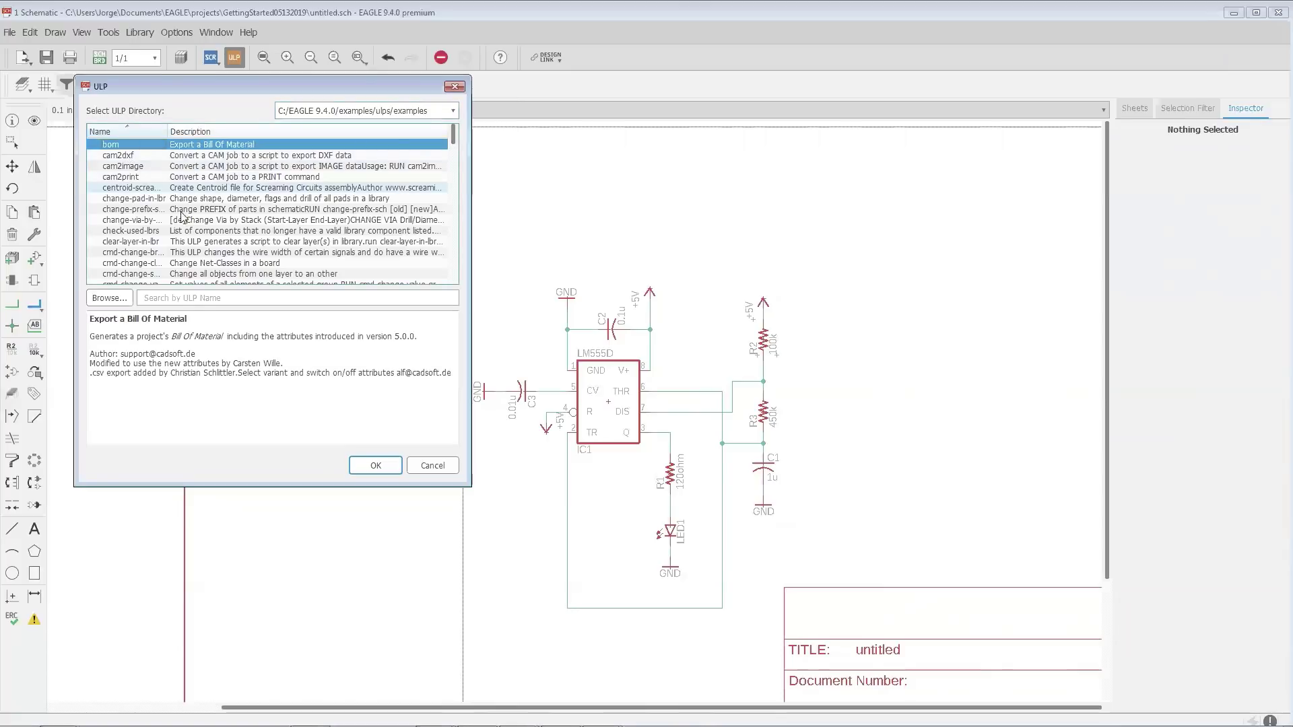
click(376, 466)
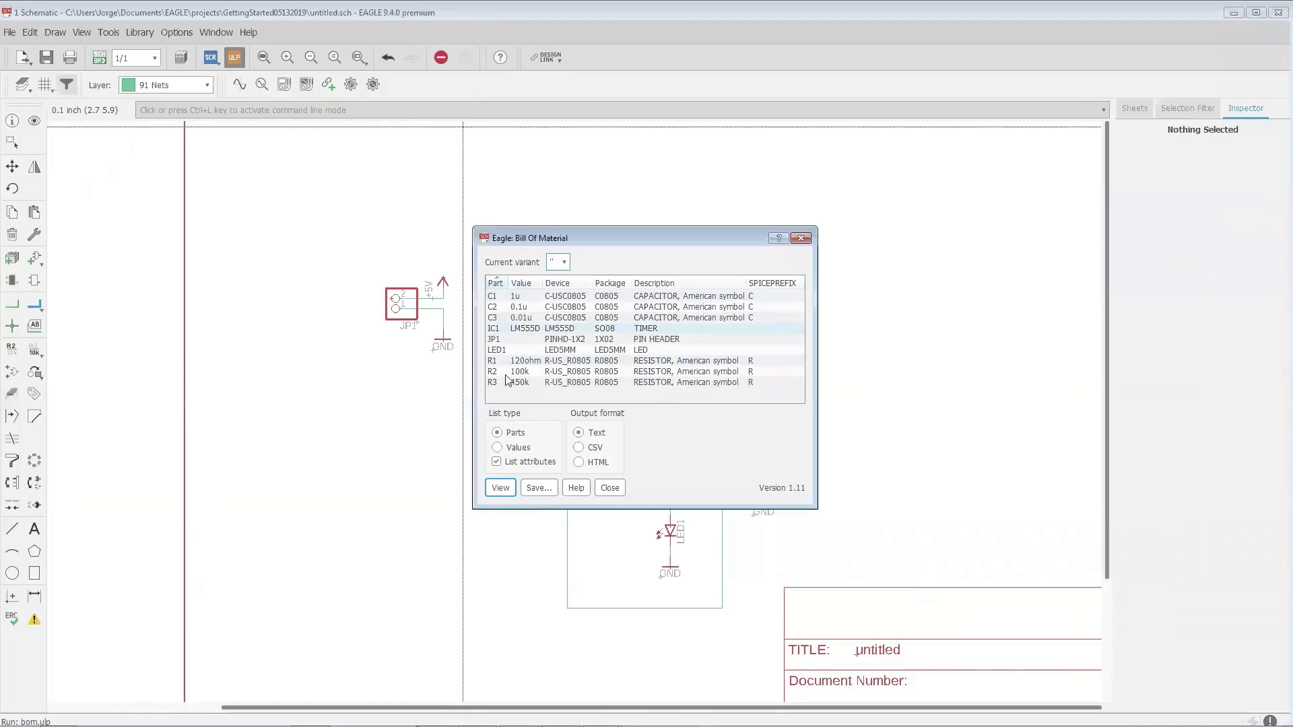
- List the bill of material by values with CSV as the output format, and close it without saving
click(498, 448)
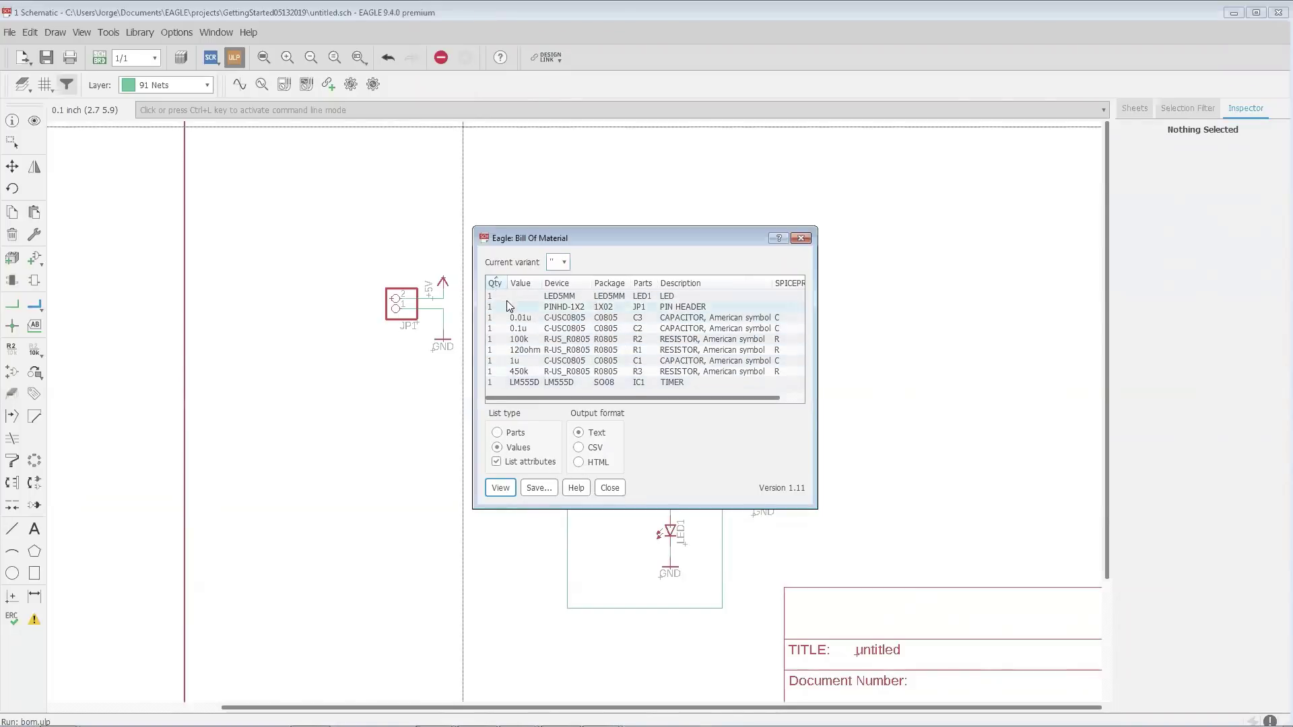
click(590, 453)
click(610, 488)
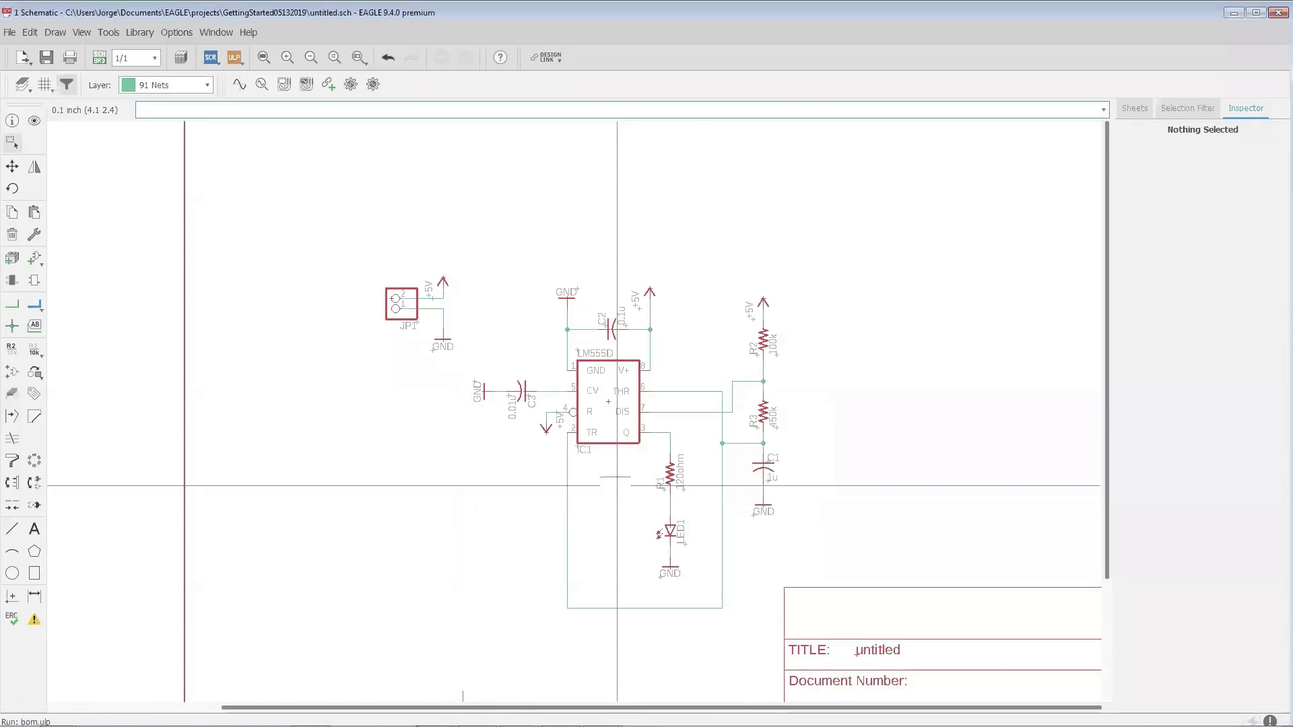